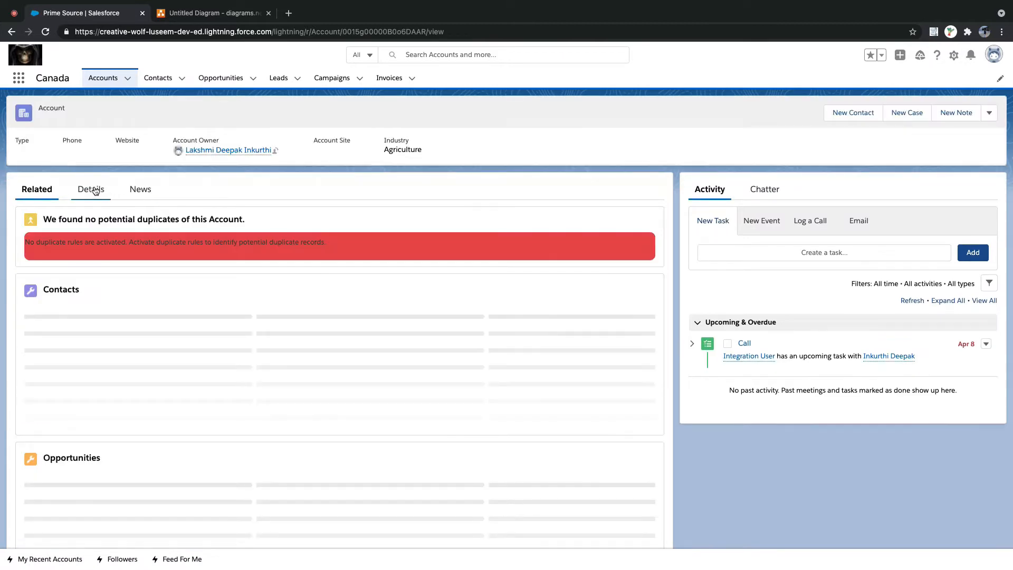
Step: Open the details of the Prime Source account and examine its Rating field
{"action": "left_click", "coordinate": [90, 191]}
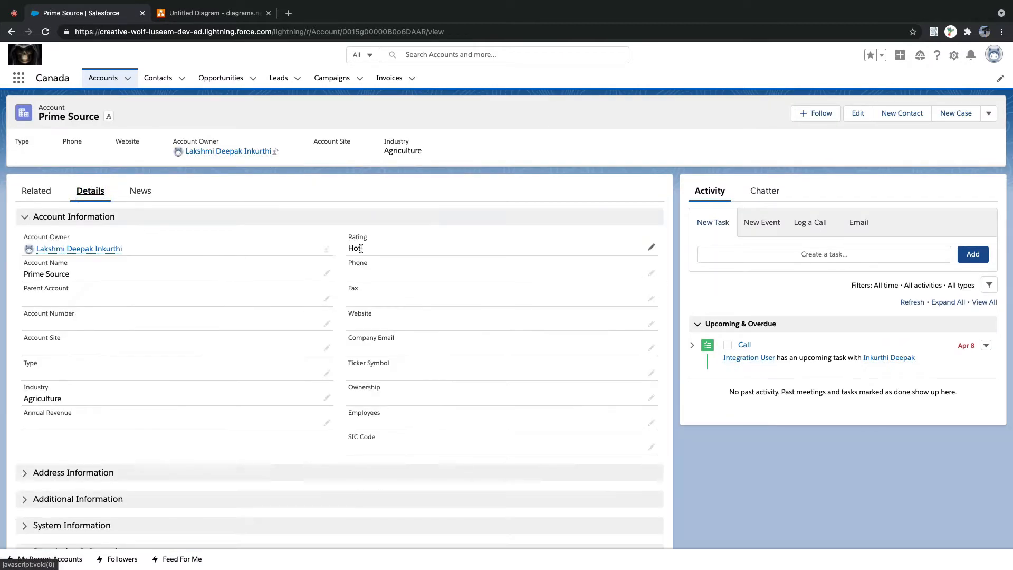
{"action": "double_click", "coordinate": [350, 247]}
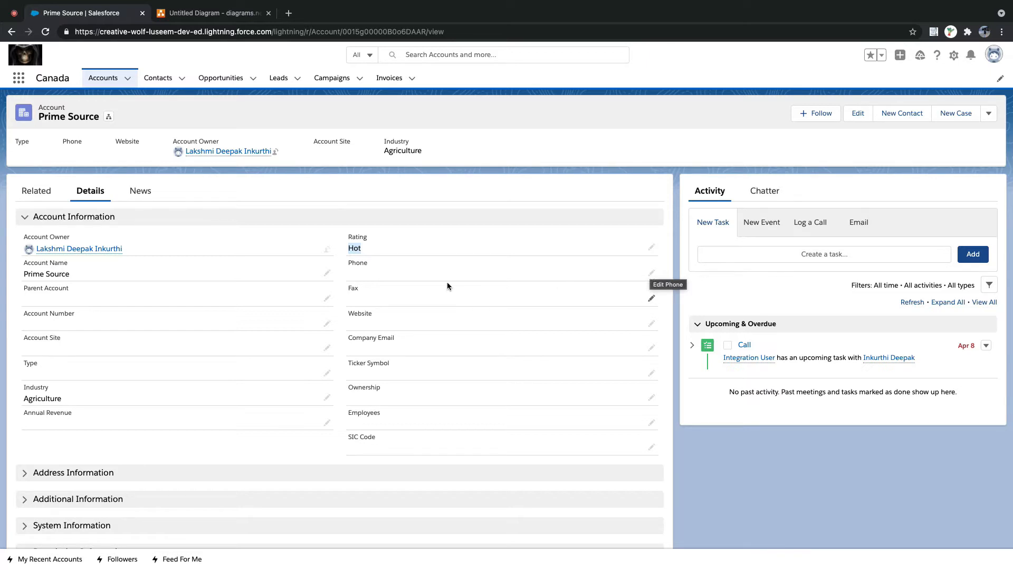
{"action": "left_click", "coordinate": [328, 220]}
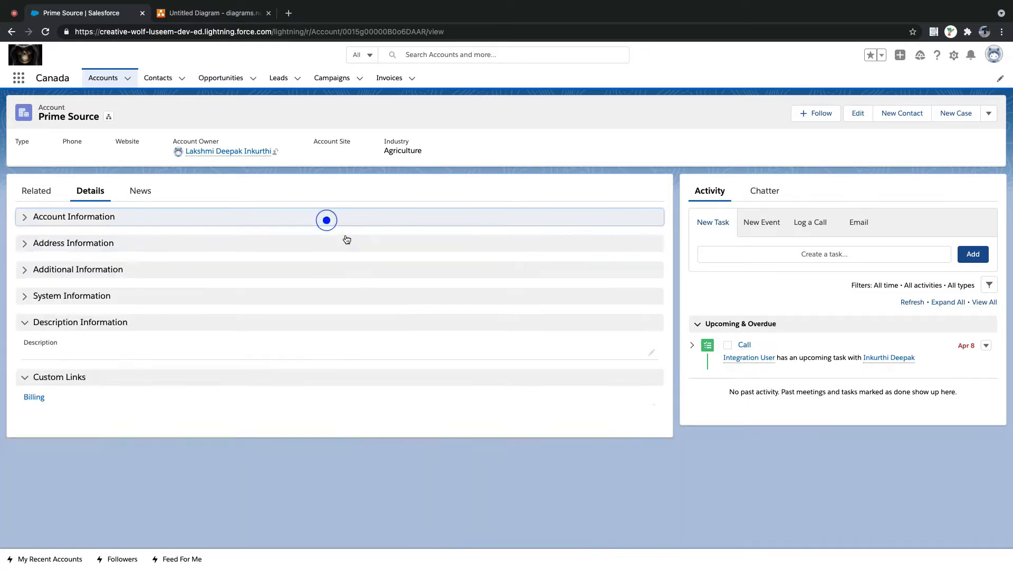
{"action": "left_click", "coordinate": [339, 215]}
{"action": "double_click", "coordinate": [339, 234]}
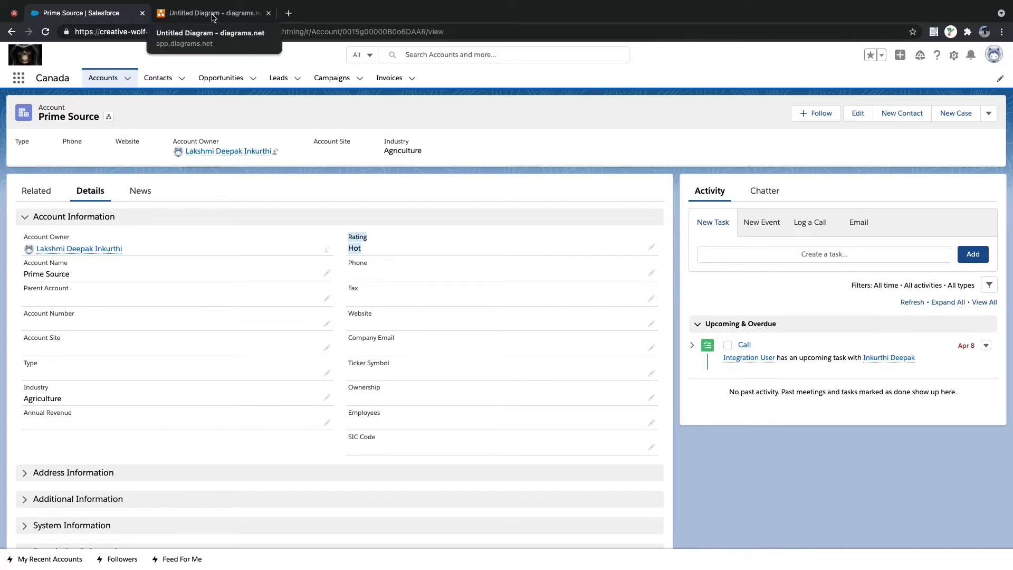
{"action": "left_click", "coordinate": [341, 233]}
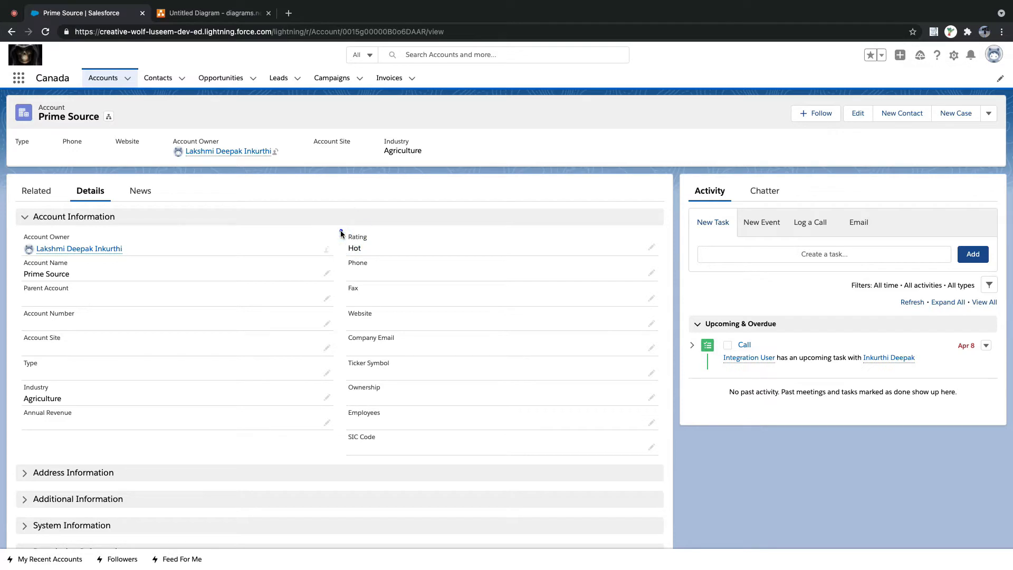
{"action": "left_click_drag", "start_coordinate": [341, 233], "coordinate": [440, 252]}
{"action": "left_click", "coordinate": [344, 232]}
{"action": "left_click_drag", "start_coordinate": [350, 232], "coordinate": [375, 249]}
{"action": "scroll", "coordinate": [374, 253], "scroll_direction": "down", "scroll_amount": 2}
{"action": "scroll", "coordinate": [305, 251], "scroll_direction": "up", "scroll_amount": 2}
{"action": "left_click_drag", "start_coordinate": [337, 230], "coordinate": [403, 260]}
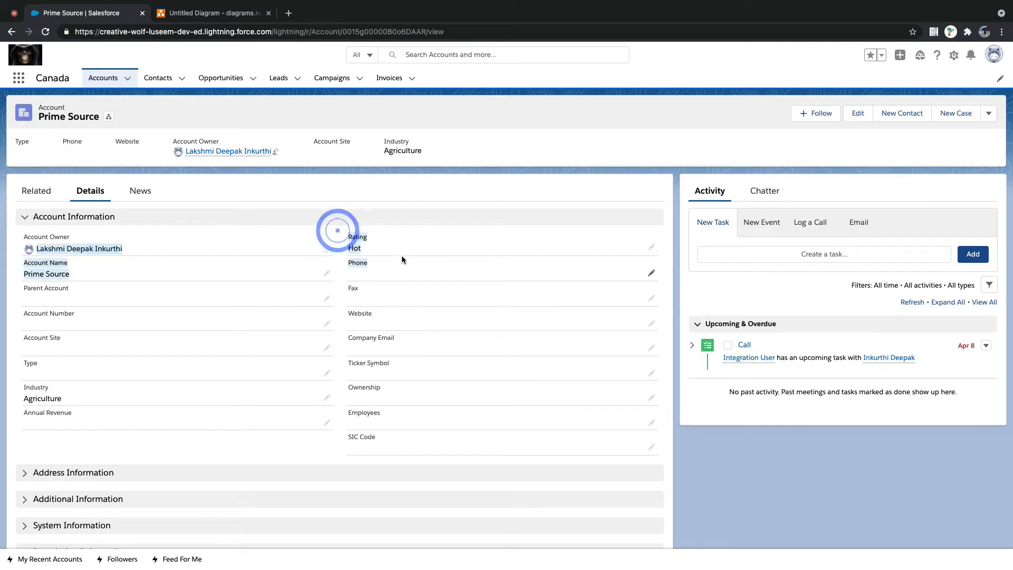
{"action": "left_click", "coordinate": [402, 289]}
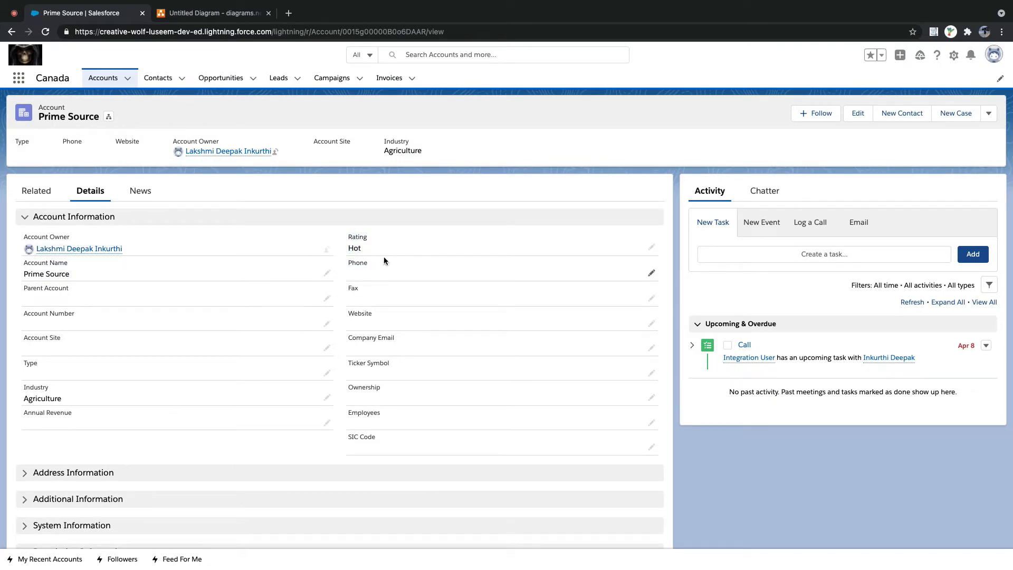
Step: Change the Prime Source account's Rating to Warm and save the record
{"action": "left_click_drag", "start_coordinate": [346, 246], "coordinate": [663, 249]}
{"action": "left_click", "coordinate": [652, 247]}
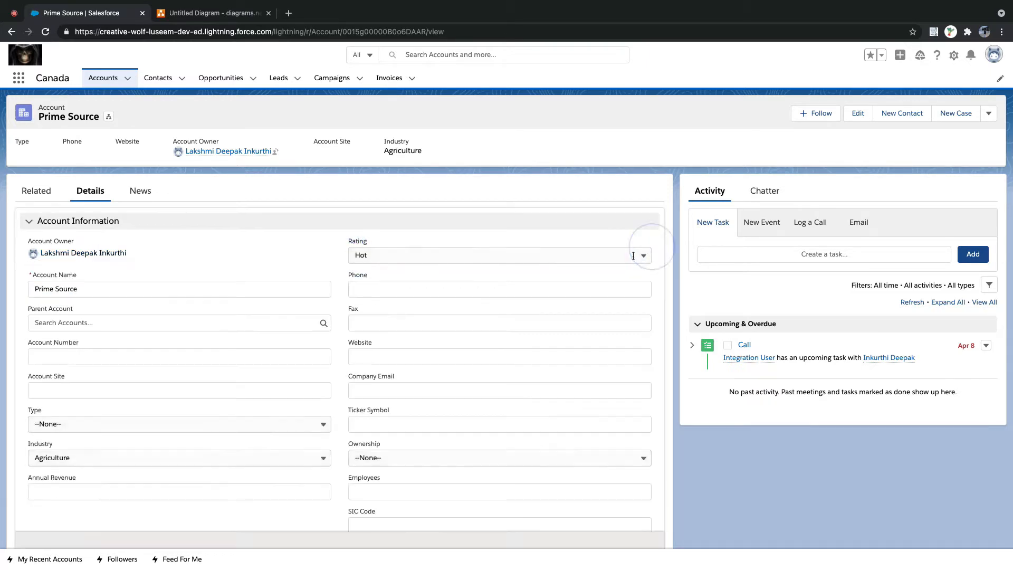
{"action": "left_click", "coordinate": [633, 256]}
{"action": "left_click", "coordinate": [551, 314]}
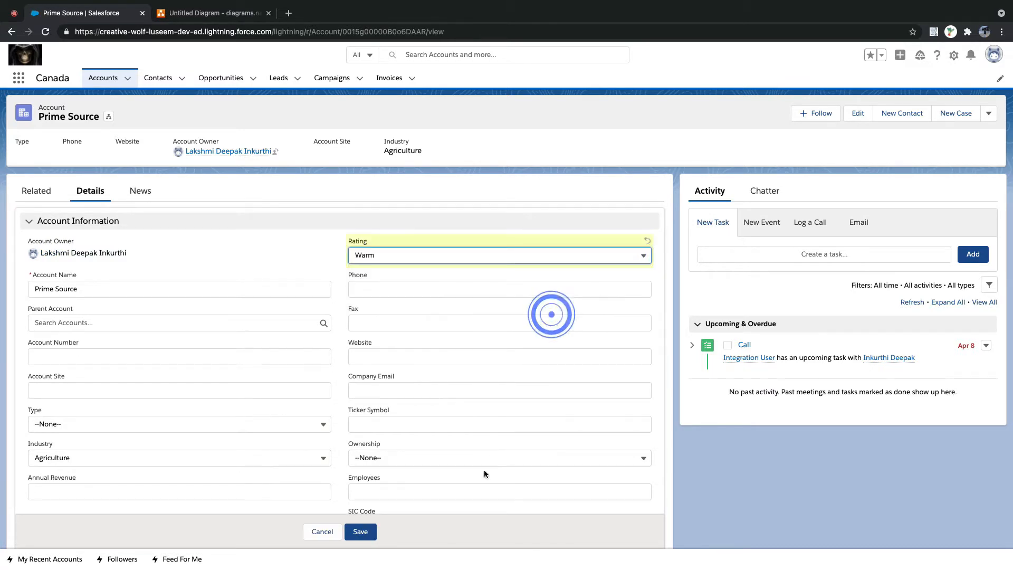
{"action": "left_click", "coordinate": [360, 531]}
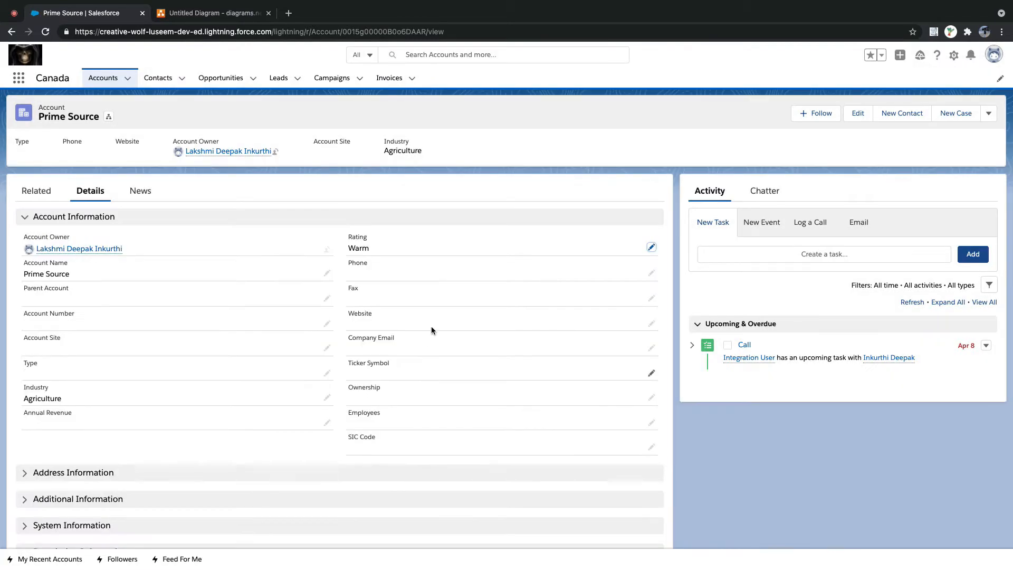
Step: Set the Prime Source account's Rating back to Hot and save the record
{"action": "left_click", "coordinate": [650, 247]}
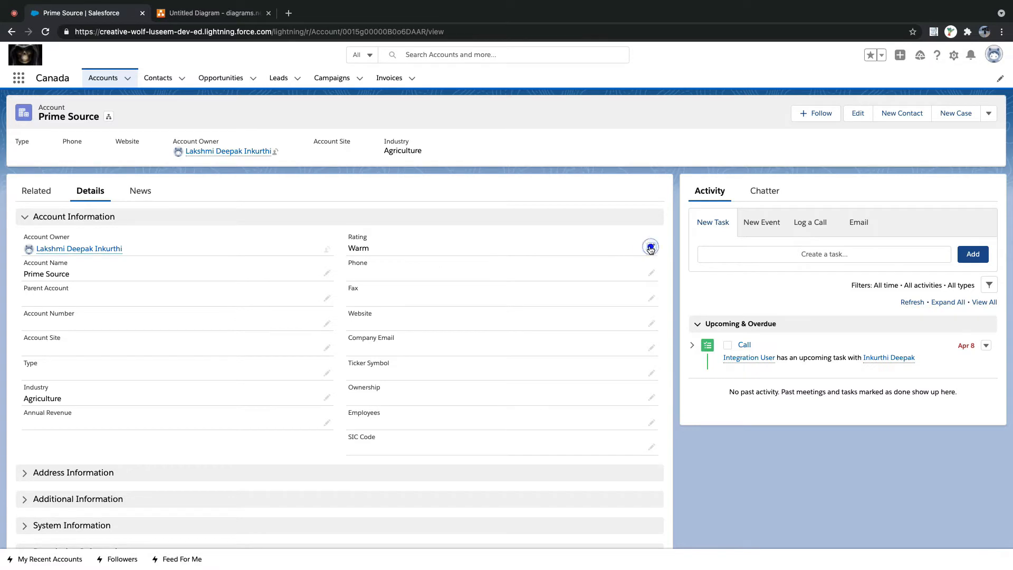
{"action": "left_click", "coordinate": [532, 249]}
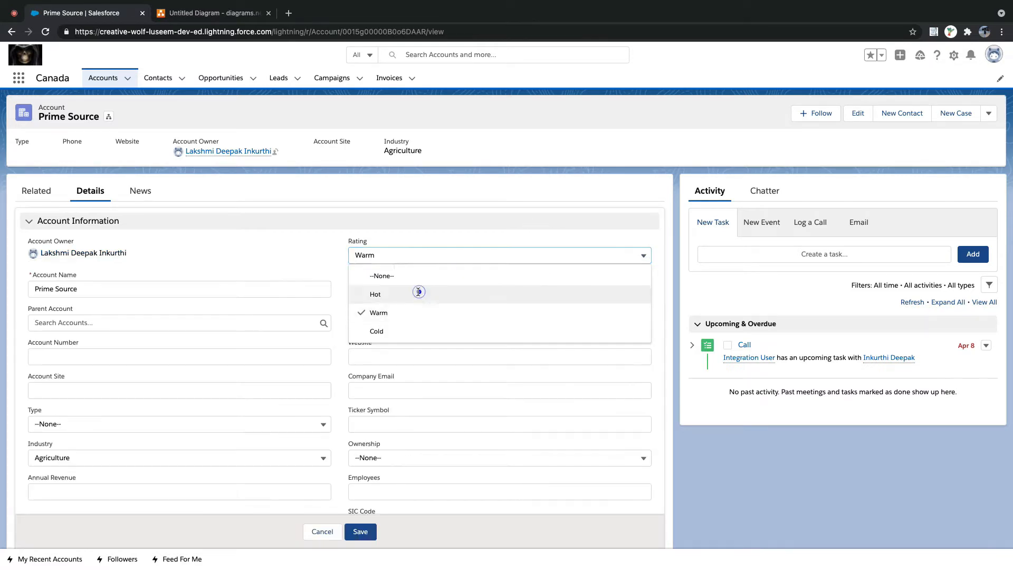
{"action": "left_click", "coordinate": [419, 292]}
{"action": "left_click", "coordinate": [360, 531]}
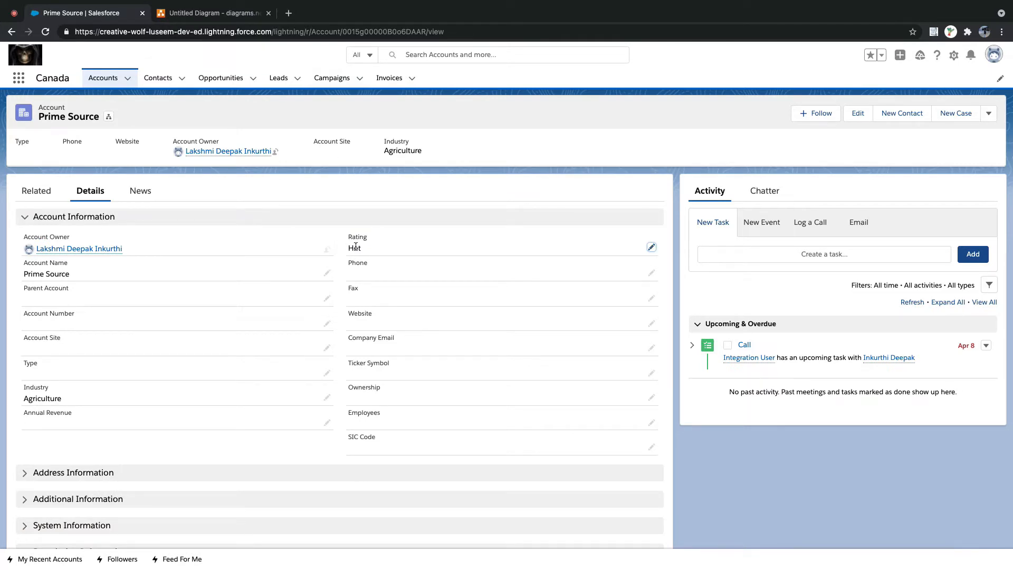
{"action": "double_click", "coordinate": [348, 248]}
{"action": "left_click", "coordinate": [347, 254]}
{"action": "left_click_drag", "start_coordinate": [337, 231], "coordinate": [430, 254]}
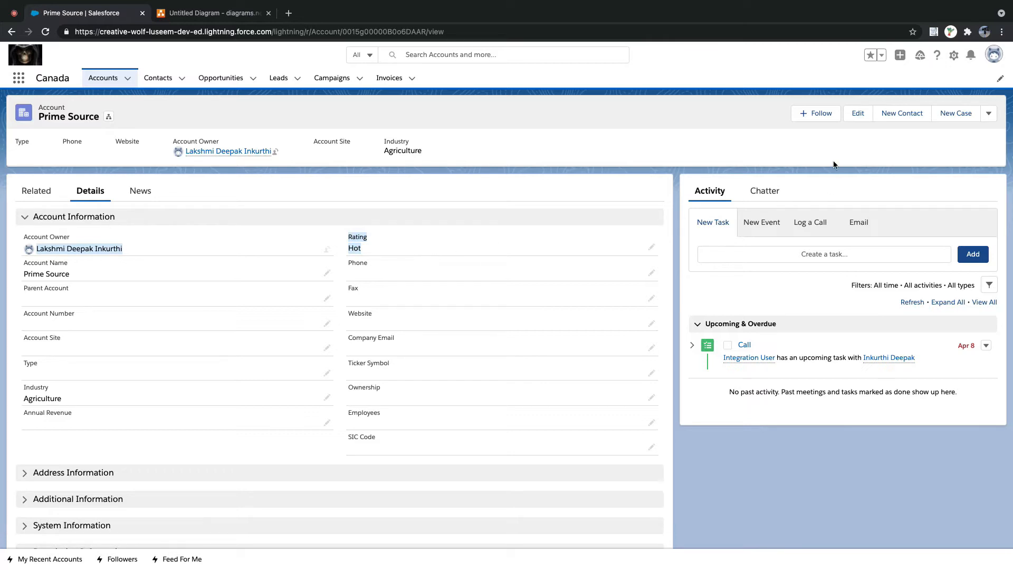
Step: Switch to diagrams.net and examine how the evaluation criteria connect sObject to Workflow Rules and which action types are available
{"action": "left_click", "coordinate": [220, 12]}
{"action": "scroll", "coordinate": [331, 263], "scroll_direction": "left", "scroll_amount": 6}
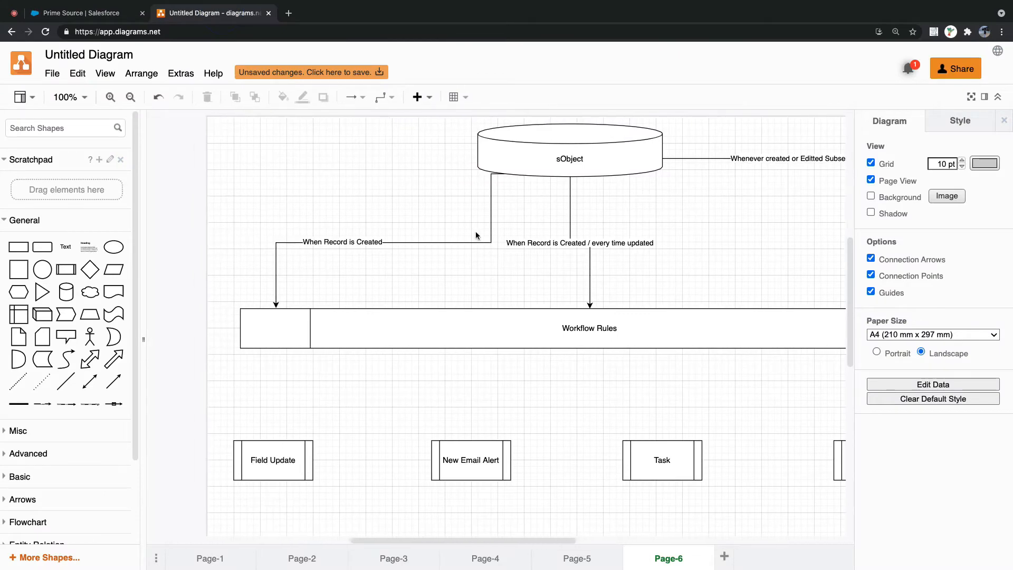
{"action": "scroll", "coordinate": [582, 276], "scroll_direction": "right", "scroll_amount": 3}
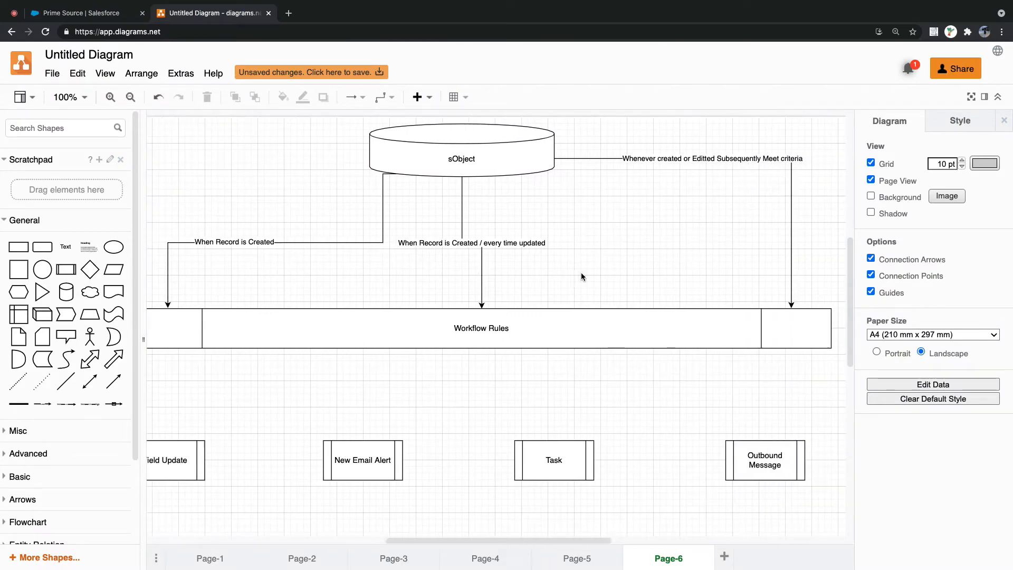
{"action": "scroll", "coordinate": [581, 273], "scroll_direction": "left", "scroll_amount": 1}
{"action": "key", "text": "super+0"}
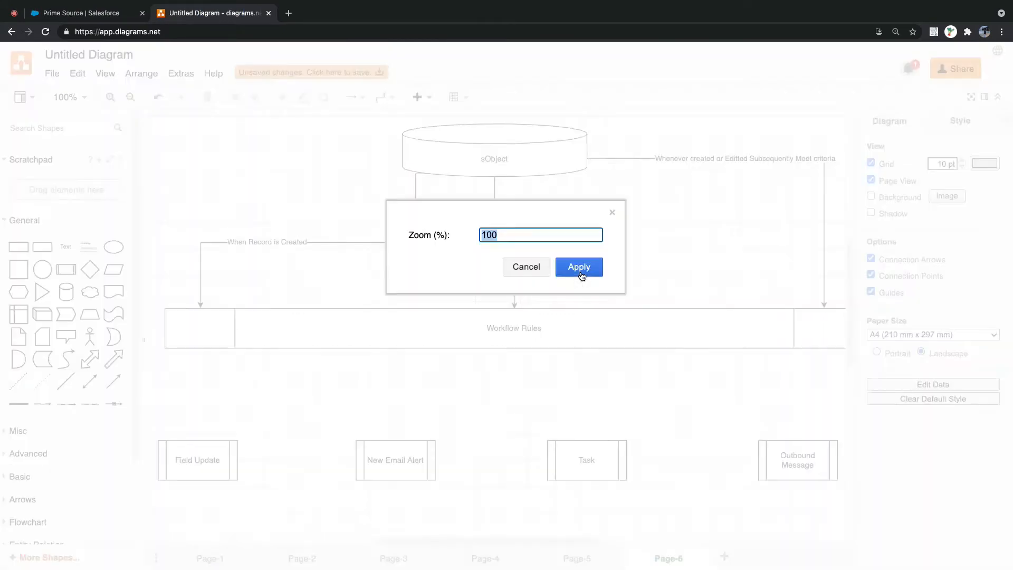
{"action": "left_click", "coordinate": [575, 269]}
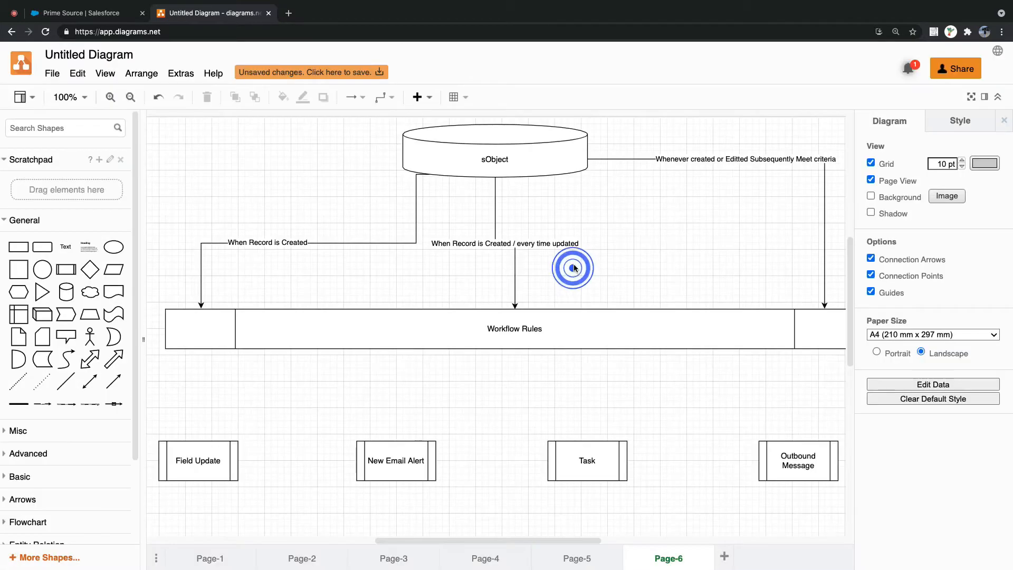
{"action": "scroll", "coordinate": [606, 240], "scroll_direction": "right", "scroll_amount": 3}
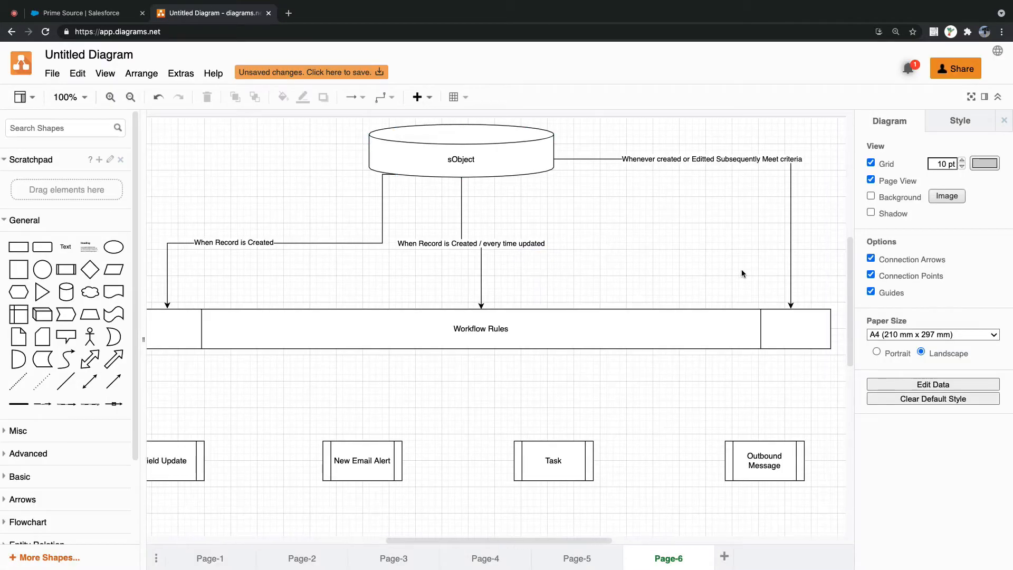
{"action": "scroll", "coordinate": [658, 264], "scroll_direction": "right", "scroll_amount": 2}
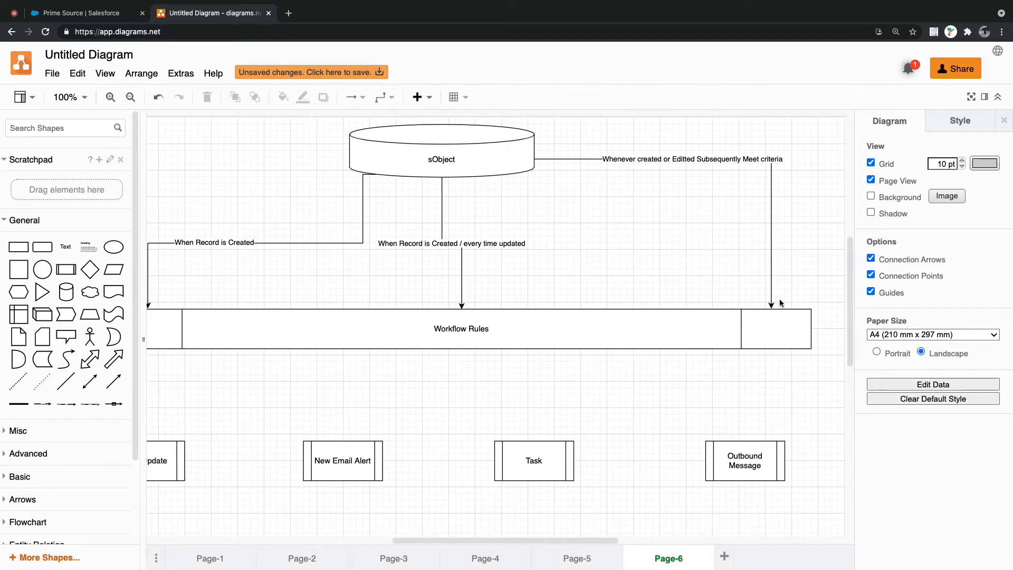
{"action": "scroll", "coordinate": [672, 234], "scroll_direction": "left", "scroll_amount": 2}
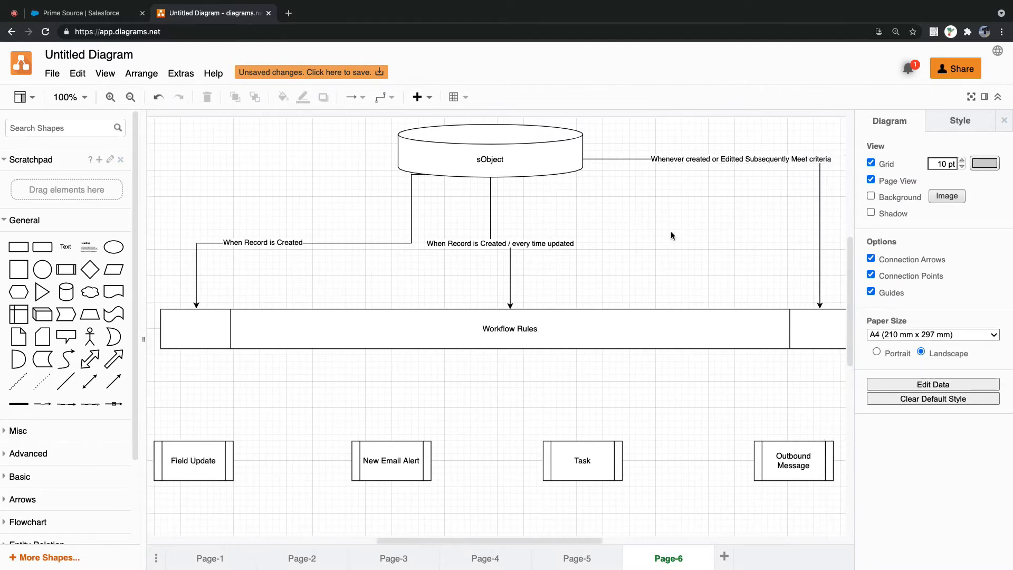
{"action": "scroll", "coordinate": [672, 235], "scroll_direction": "down", "scroll_amount": 1}
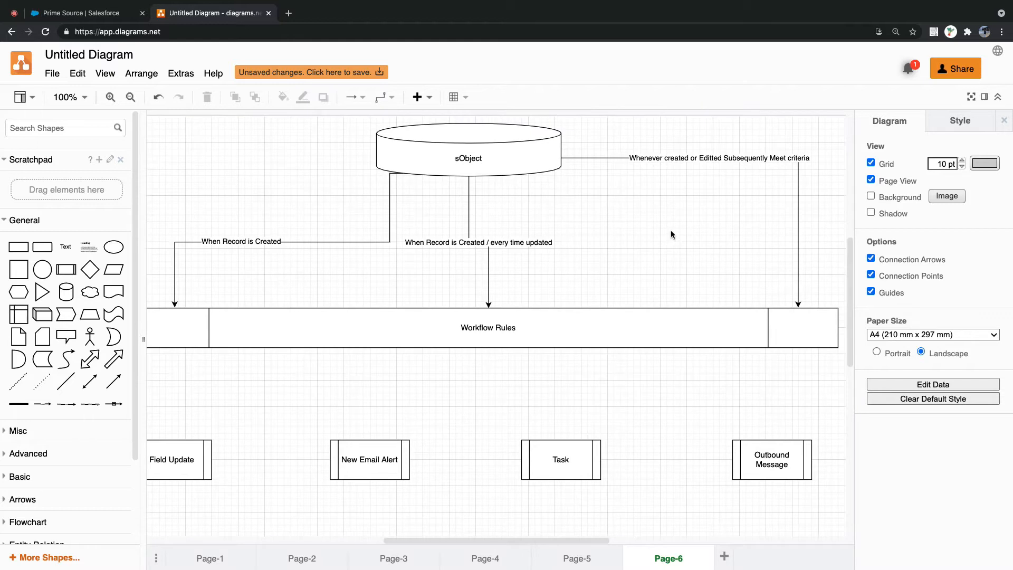
{"action": "scroll", "coordinate": [670, 230], "scroll_direction": "left", "scroll_amount": 2}
{"action": "scroll", "coordinate": [665, 230], "scroll_direction": "left", "scroll_amount": 4}
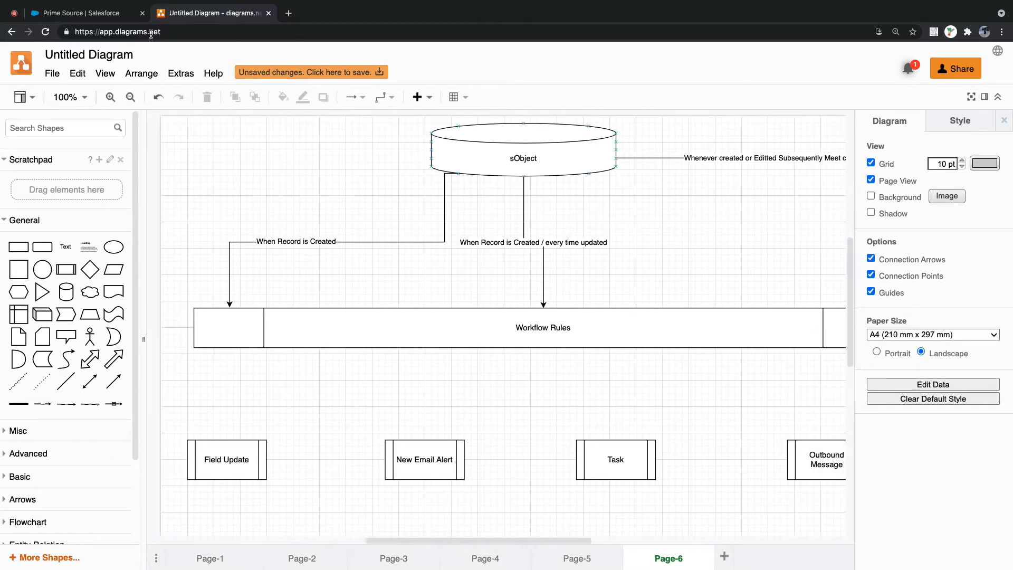
Step: Switch back to Salesforce, open Setup, search for "Workflo" and go to the Workflow Rules page
{"action": "left_click", "coordinate": [85, 13]}
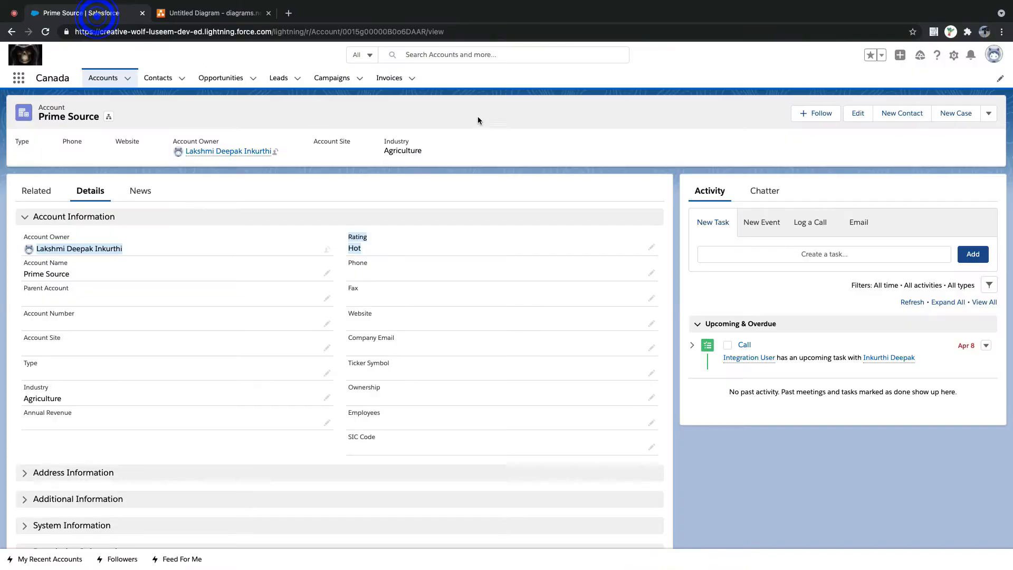
{"action": "left_click", "coordinate": [953, 57]}
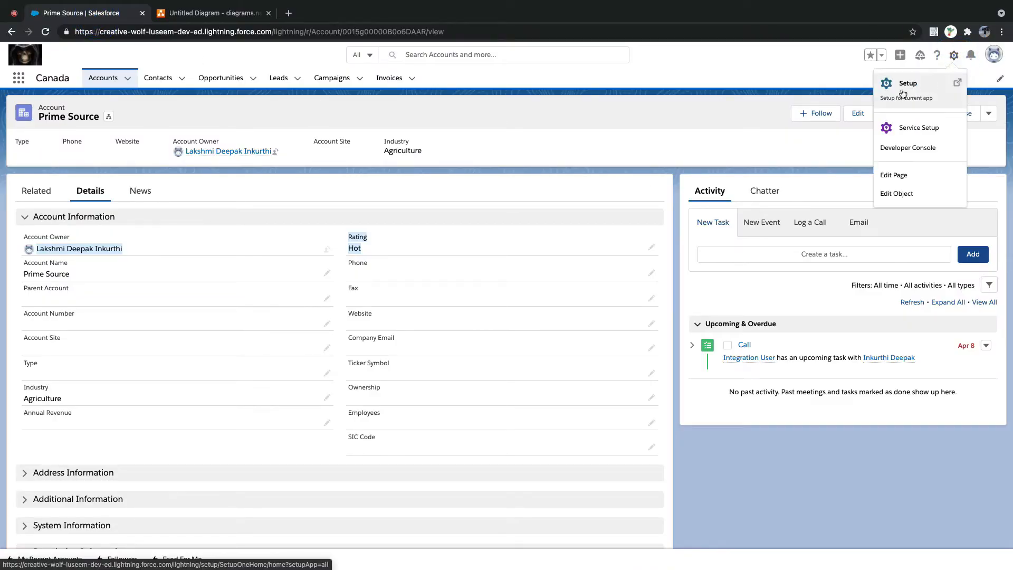
{"action": "left_click", "coordinate": [921, 96]}
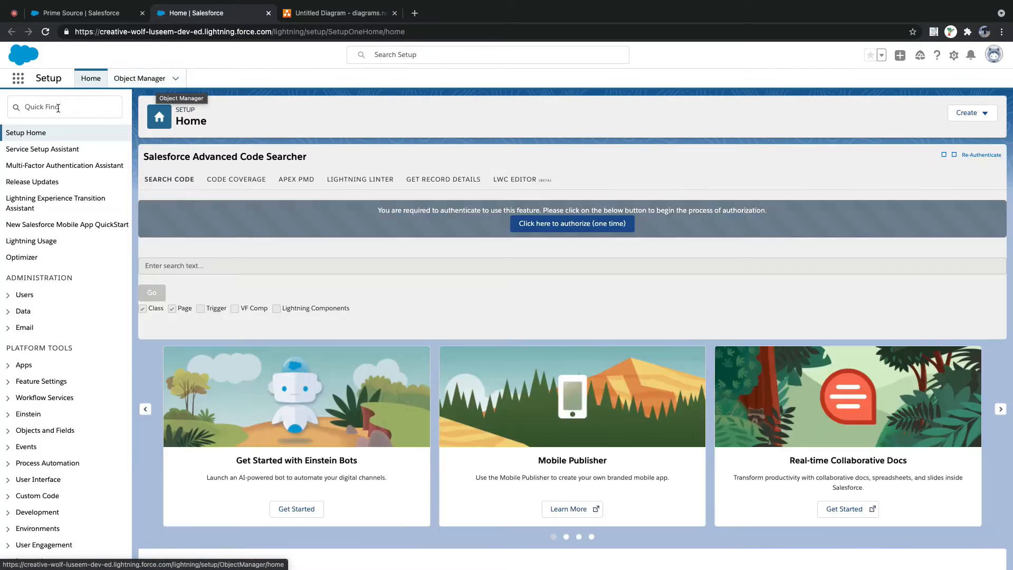
{"action": "left_click", "coordinate": [58, 108]}
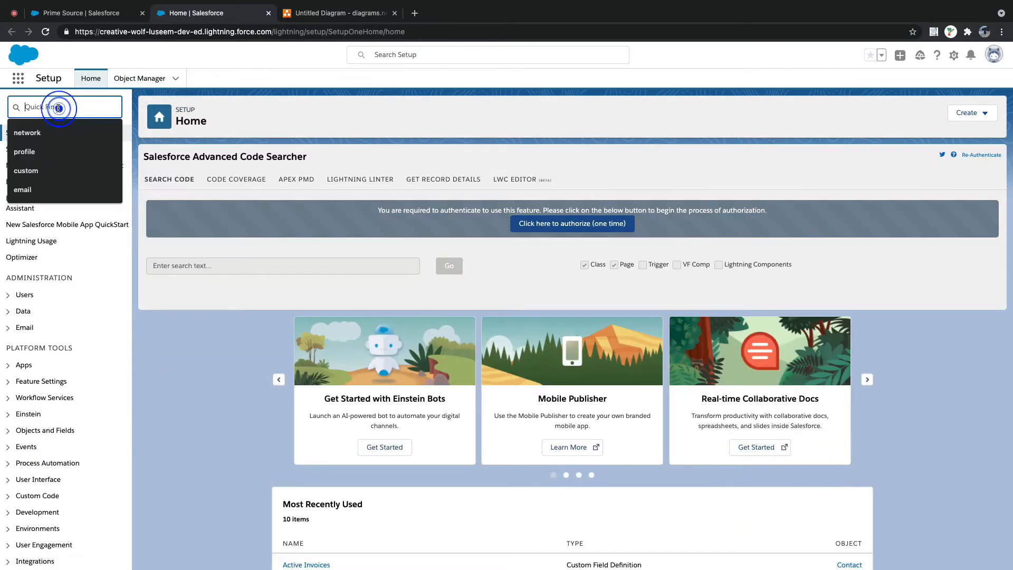
{"action": "type", "text": "Workflo"}
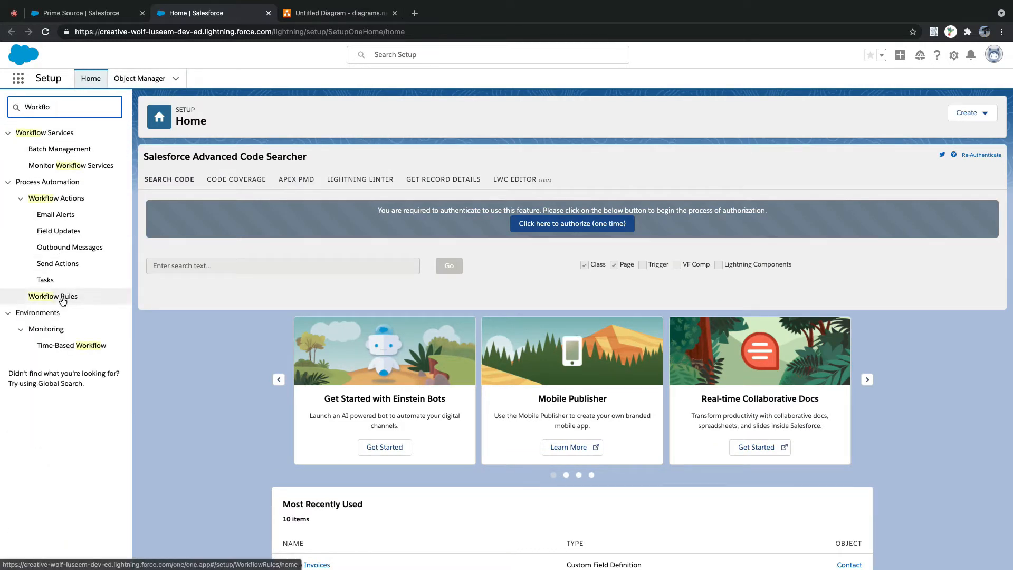
{"action": "left_click", "coordinate": [61, 297]}
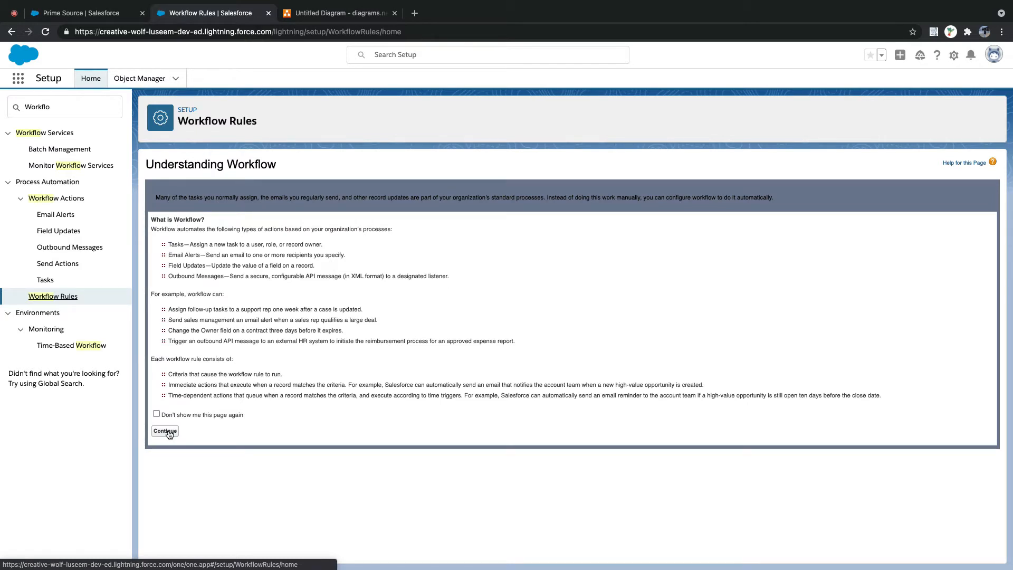
Step: Set the Understanding Workflow introduction not to show again and continue to the list of all workflow rules
{"action": "left_click", "coordinate": [156, 414]}
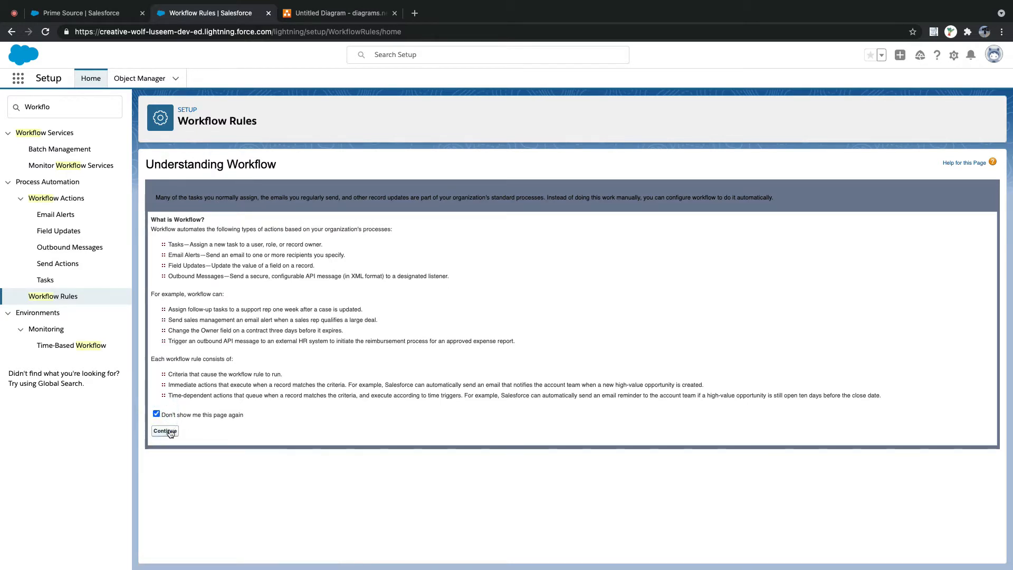
{"action": "left_click", "coordinate": [247, 417]}
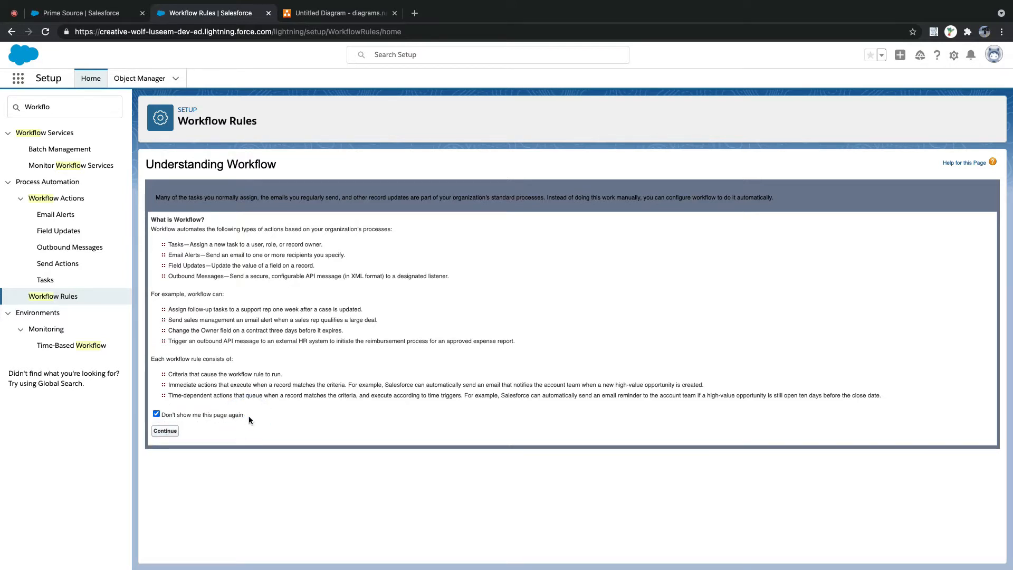
{"action": "left_click", "coordinate": [166, 435]}
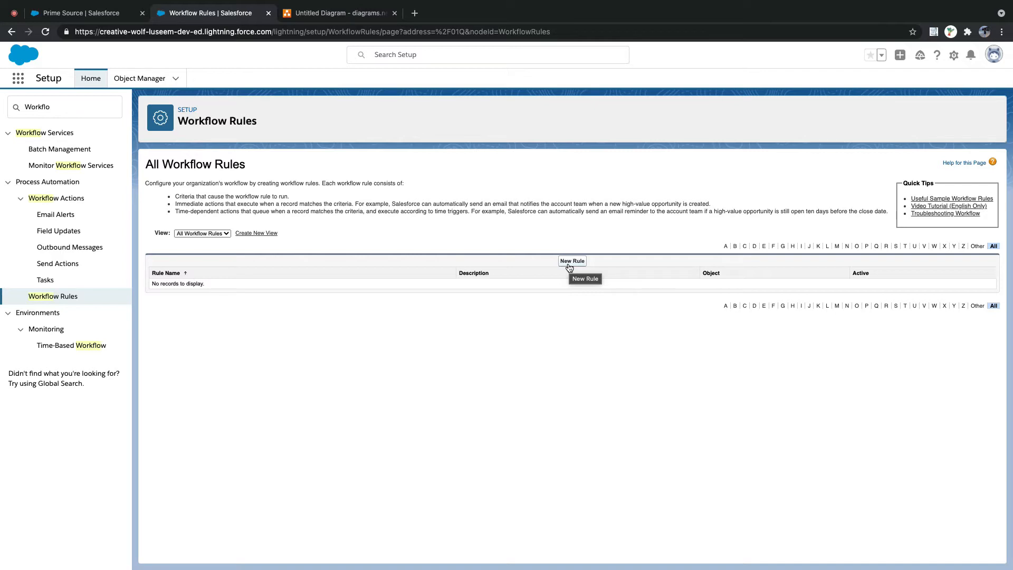
Step: Create a new workflow rule, choose Invoice as its object and continue to the rule configuration
{"action": "left_click", "coordinate": [569, 265]}
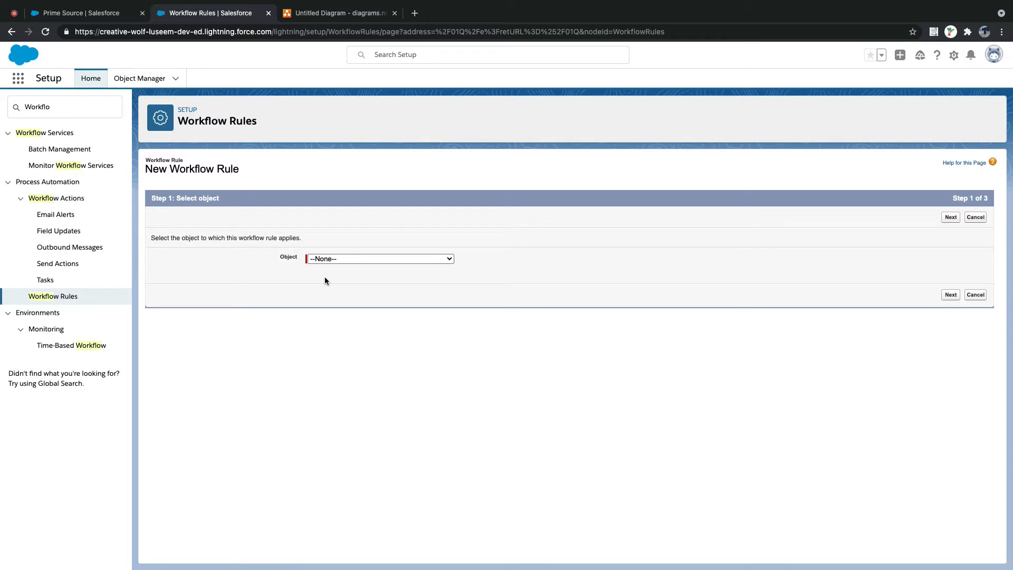
{"action": "left_click", "coordinate": [343, 258]}
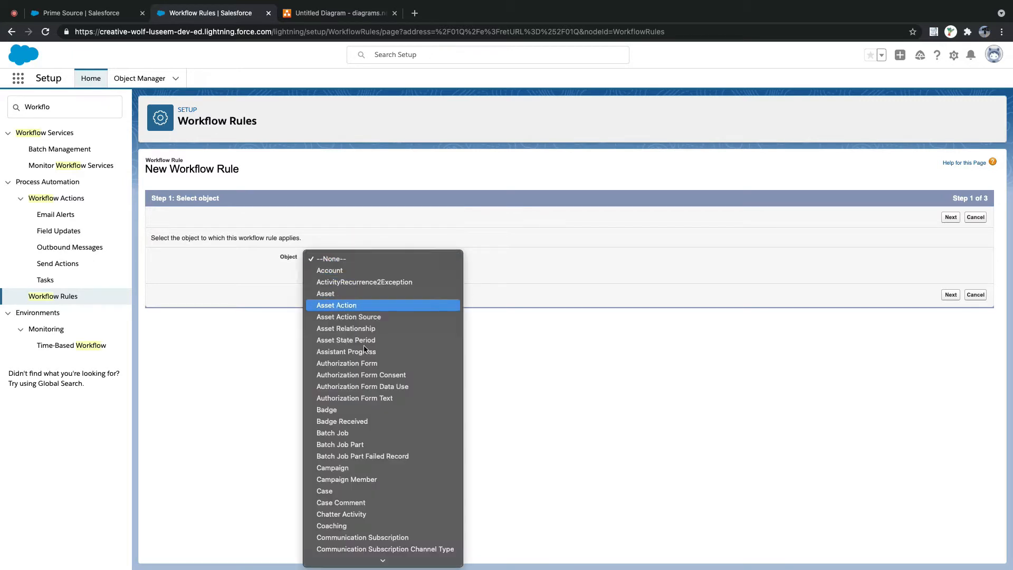
{"action": "scroll", "coordinate": [363, 354], "scroll_direction": "down", "scroll_amount": 10}
{"action": "scroll", "coordinate": [363, 357], "scroll_direction": "down", "scroll_amount": 5}
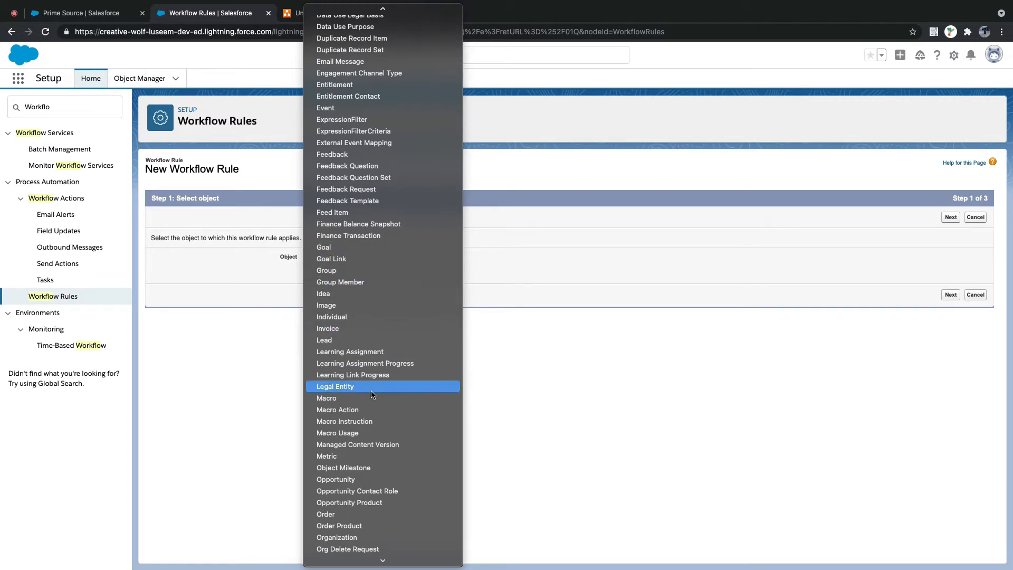
{"action": "scroll", "coordinate": [373, 390], "scroll_direction": "down", "scroll_amount": 1}
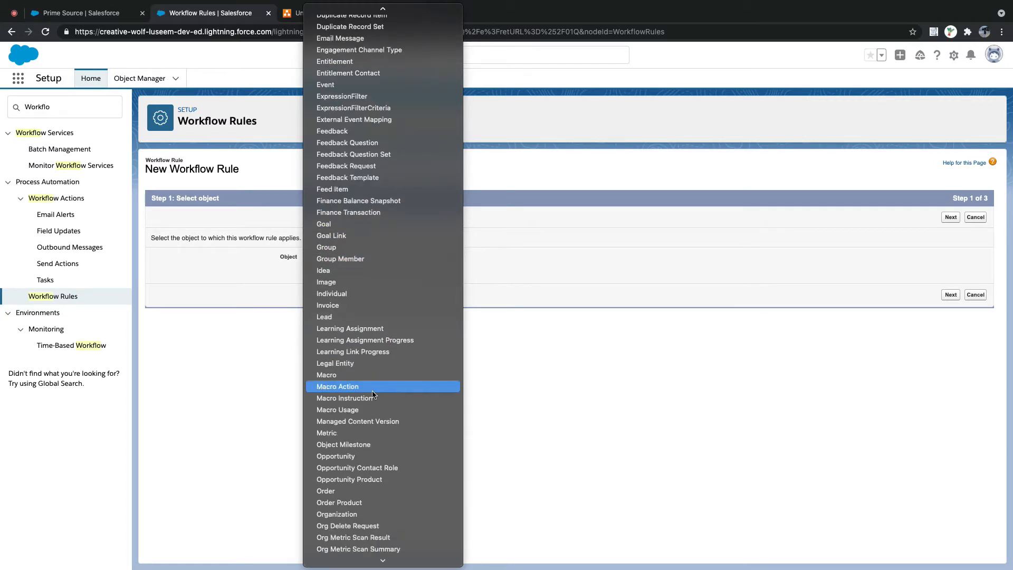
{"action": "left_click", "coordinate": [343, 305]}
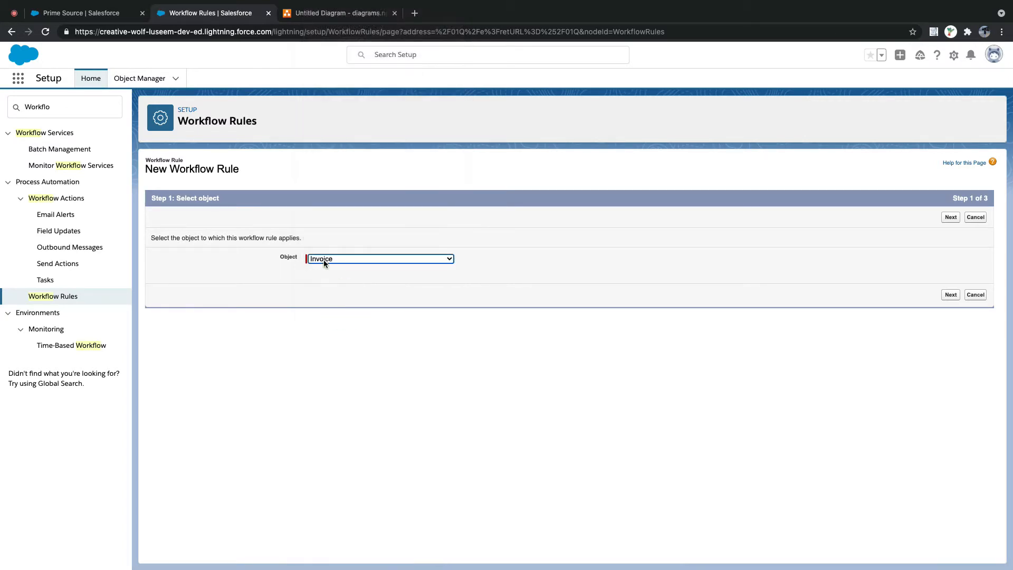
{"action": "left_click", "coordinate": [950, 295]}
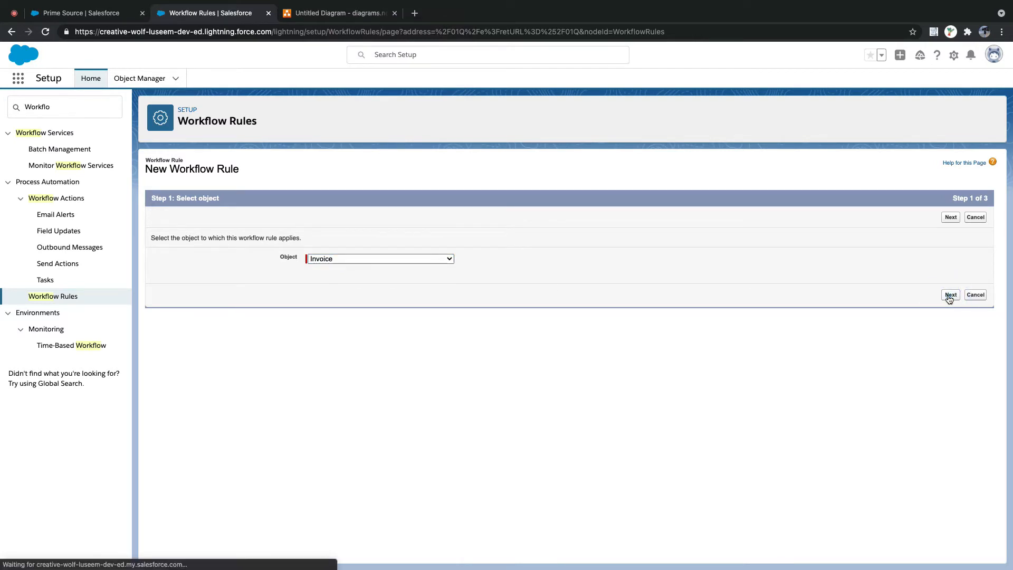
{"action": "left_click", "coordinate": [345, 277]}
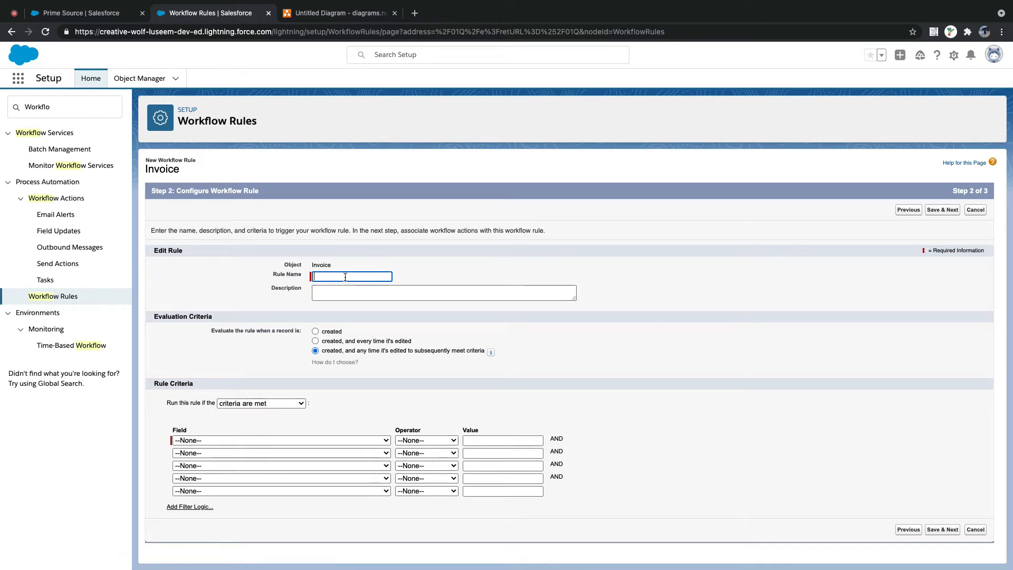
Step: Return to the object selection, change the rule's object to Account and continue to the rule configuration
{"action": "left_click", "coordinate": [906, 211]}
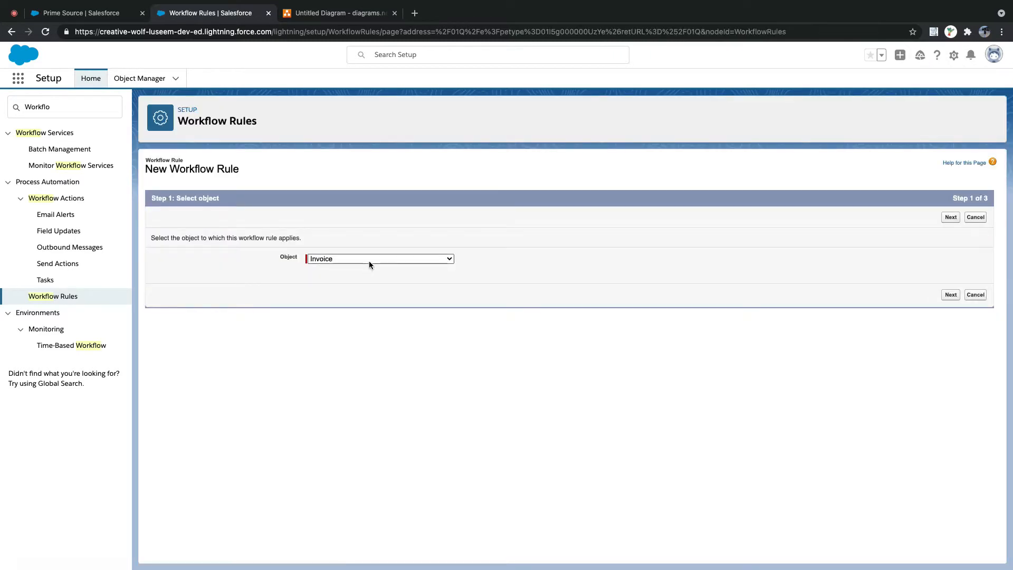
{"action": "left_click", "coordinate": [368, 260]}
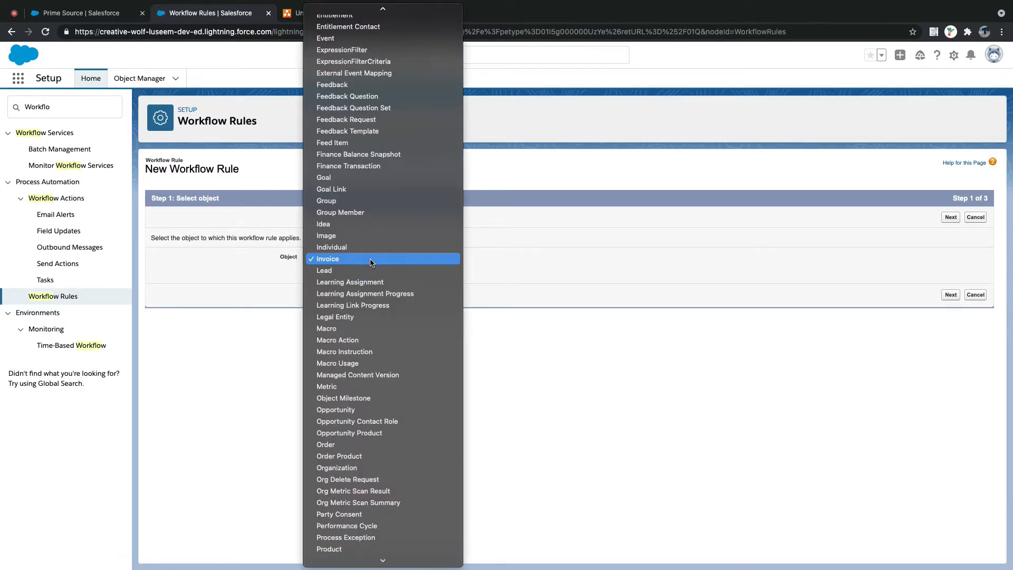
{"action": "scroll", "coordinate": [371, 262], "scroll_direction": "up", "scroll_amount": 10}
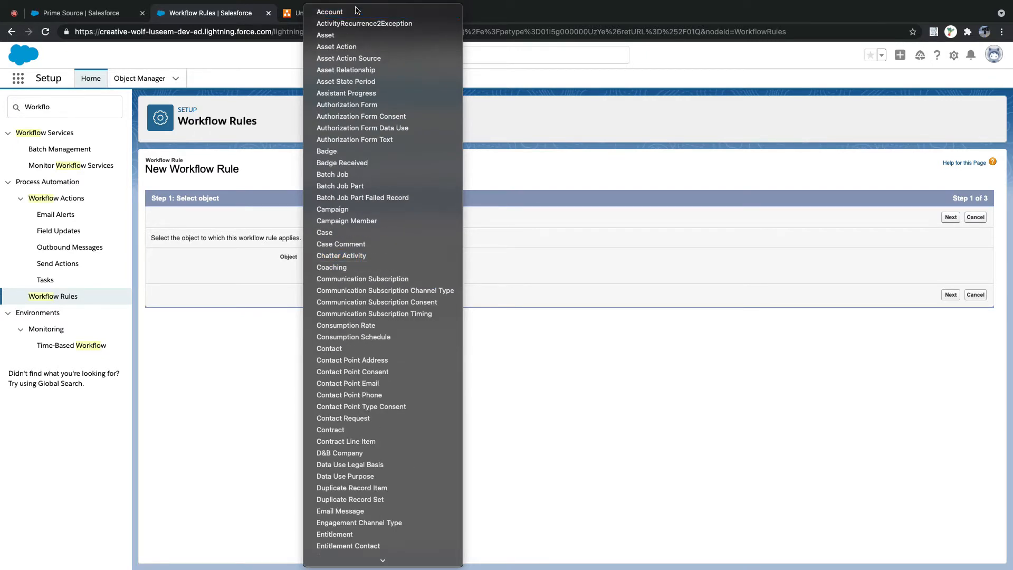
{"action": "left_click", "coordinate": [358, 12]}
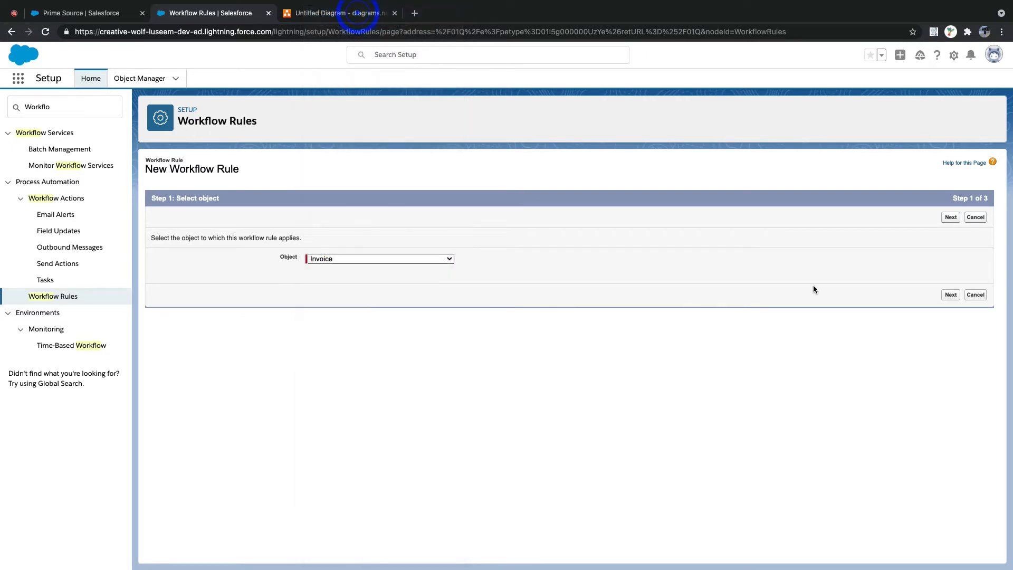
{"action": "left_click", "coordinate": [952, 295]}
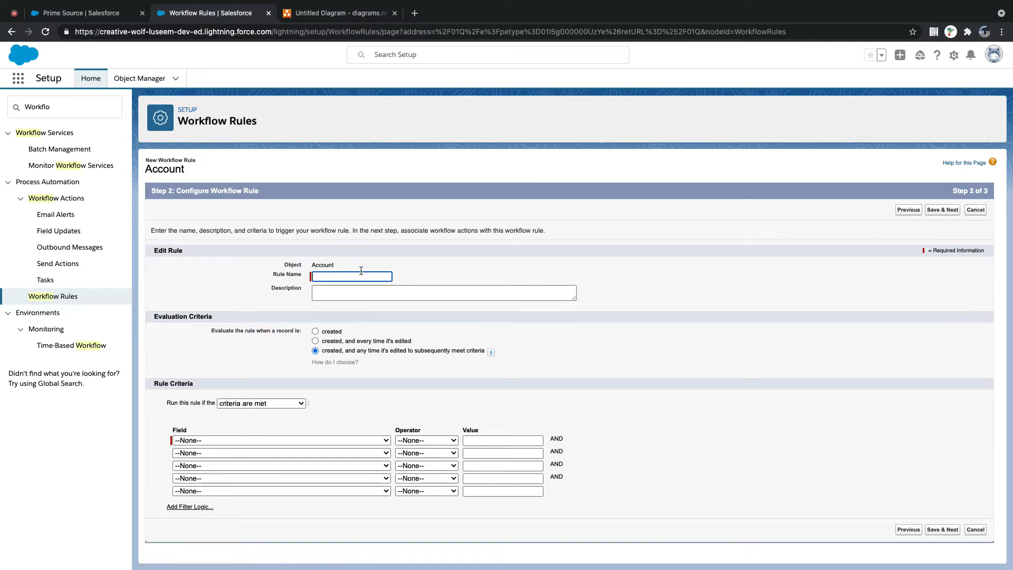
Step: Name the rule "Account Rating Changes" and evaluate it when a record is created, and every time it's edited
{"action": "type", "text": "Accou"}
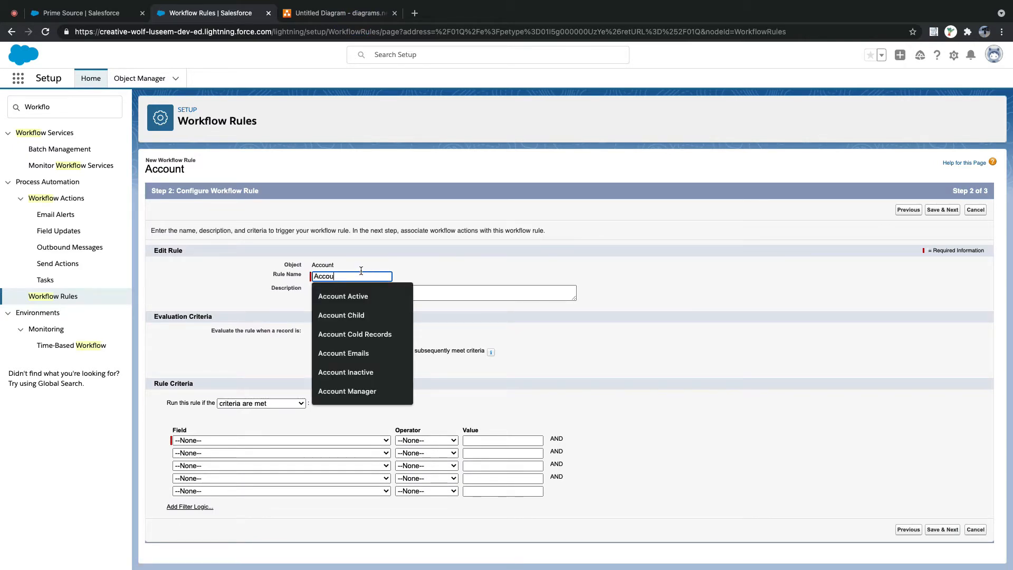
{"action": "type", "text": "nt Rat"}
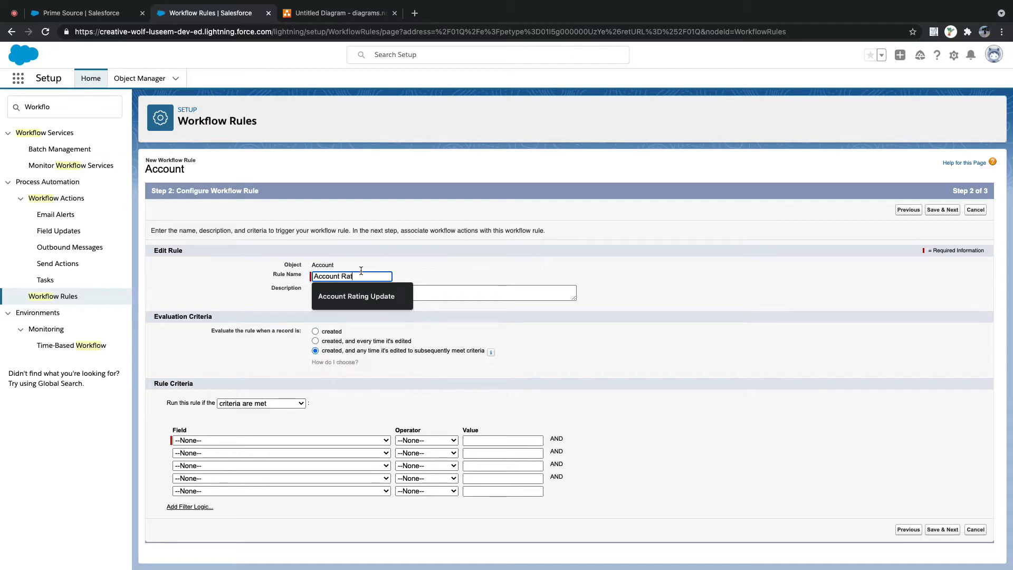
{"action": "type", "text": "ing Changes"}
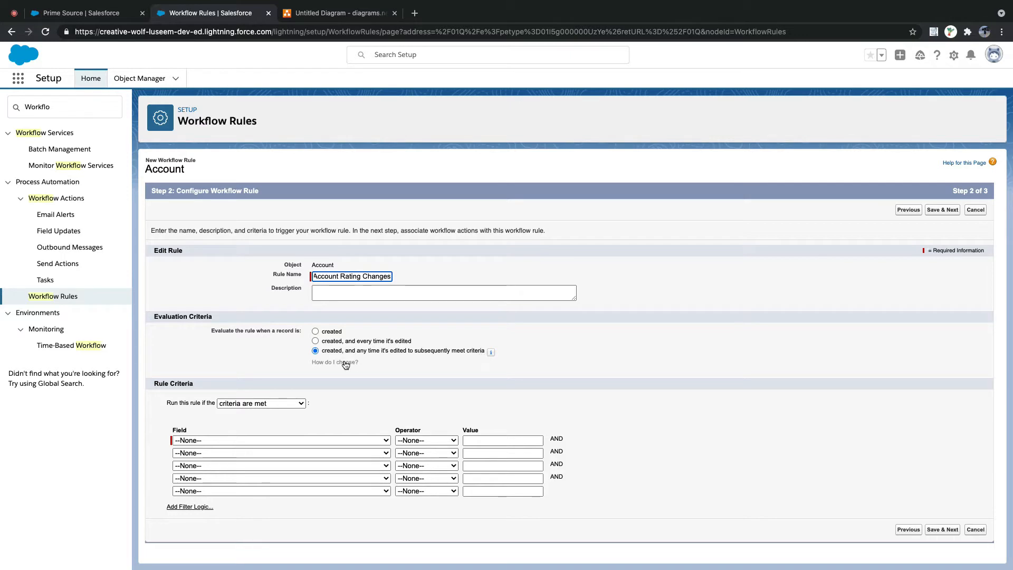
{"action": "left_click_drag", "start_coordinate": [320, 351], "coordinate": [474, 352]}
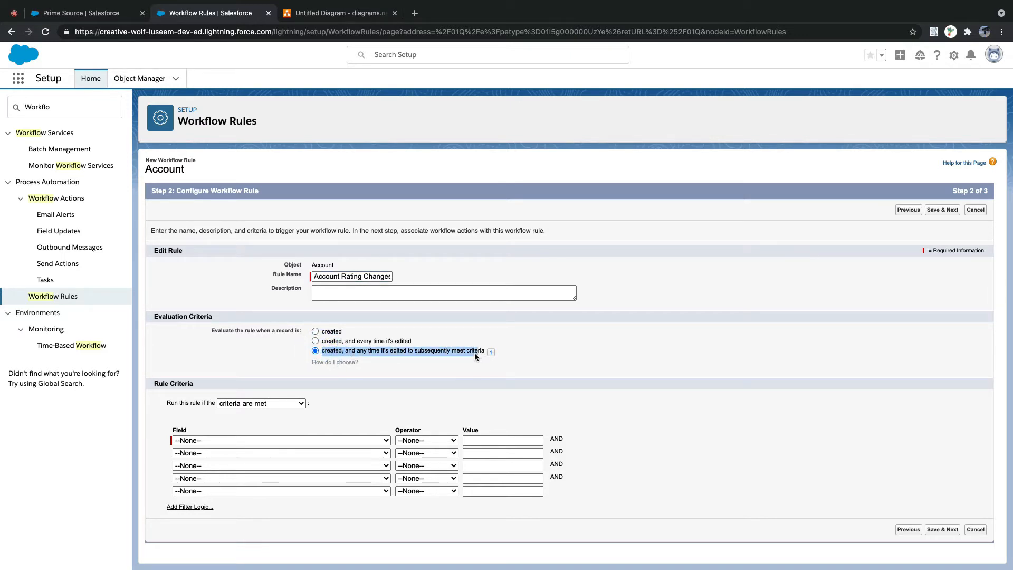
{"action": "left_click", "coordinate": [316, 341]}
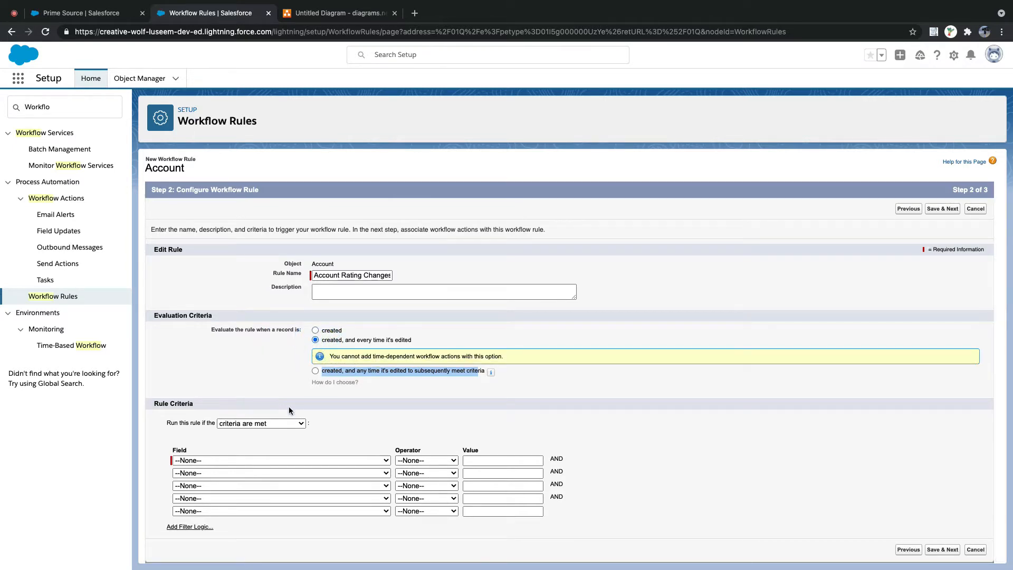
{"action": "left_click", "coordinate": [278, 424]}
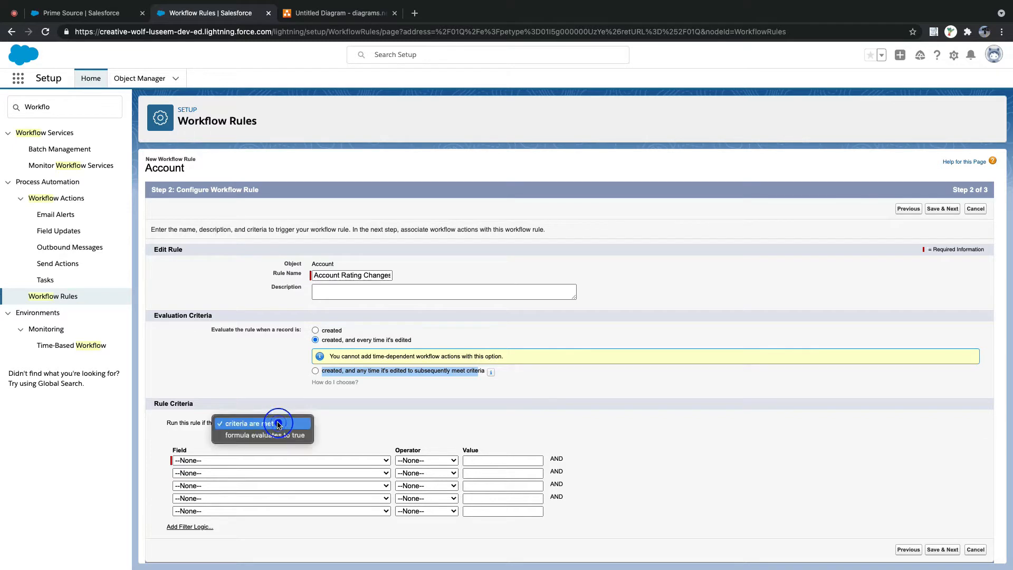
{"action": "left_click", "coordinate": [384, 426]}
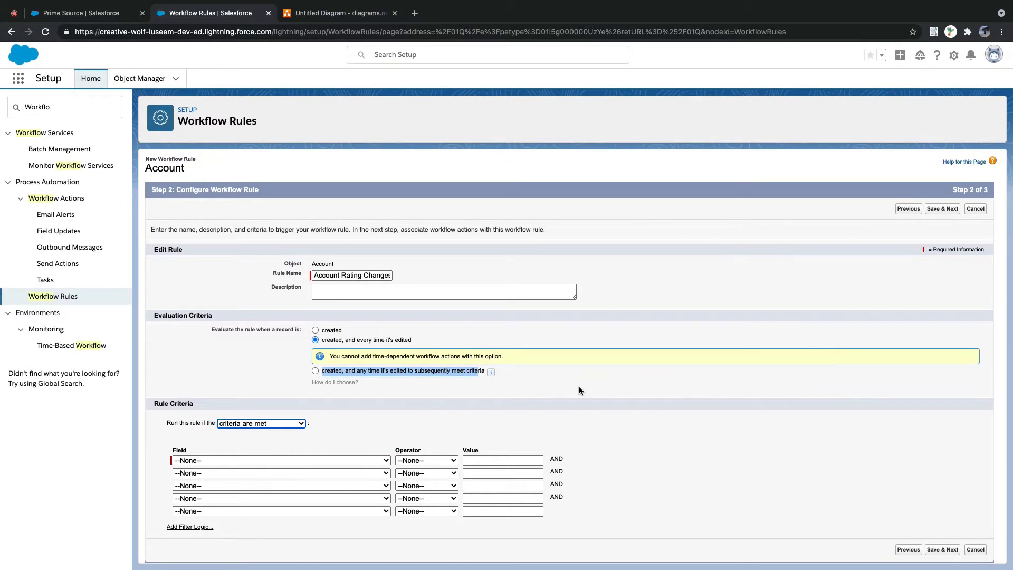
{"action": "left_click", "coordinate": [343, 464]}
{"action": "left_click", "coordinate": [339, 460]}
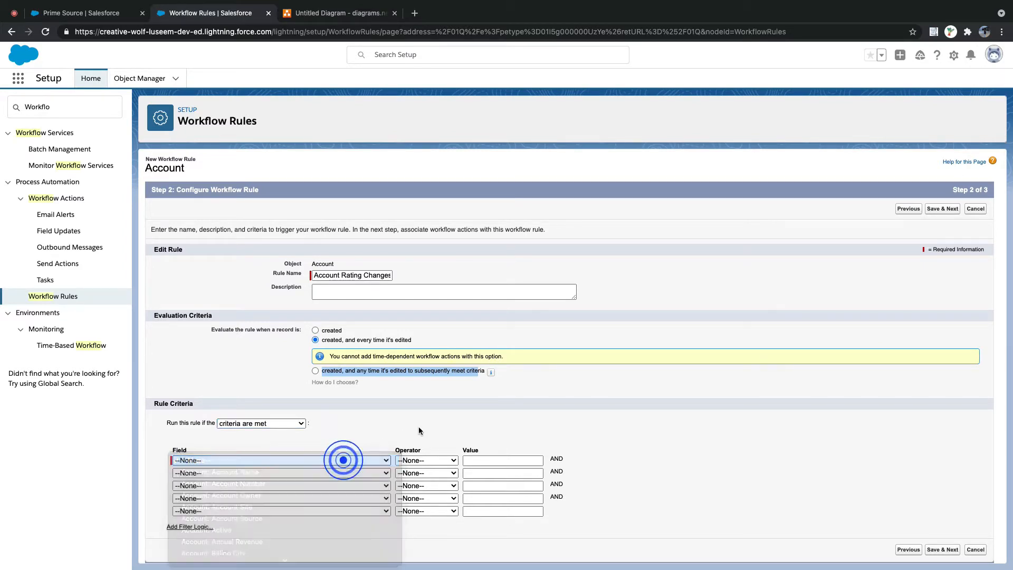
{"action": "left_click", "coordinate": [419, 424]}
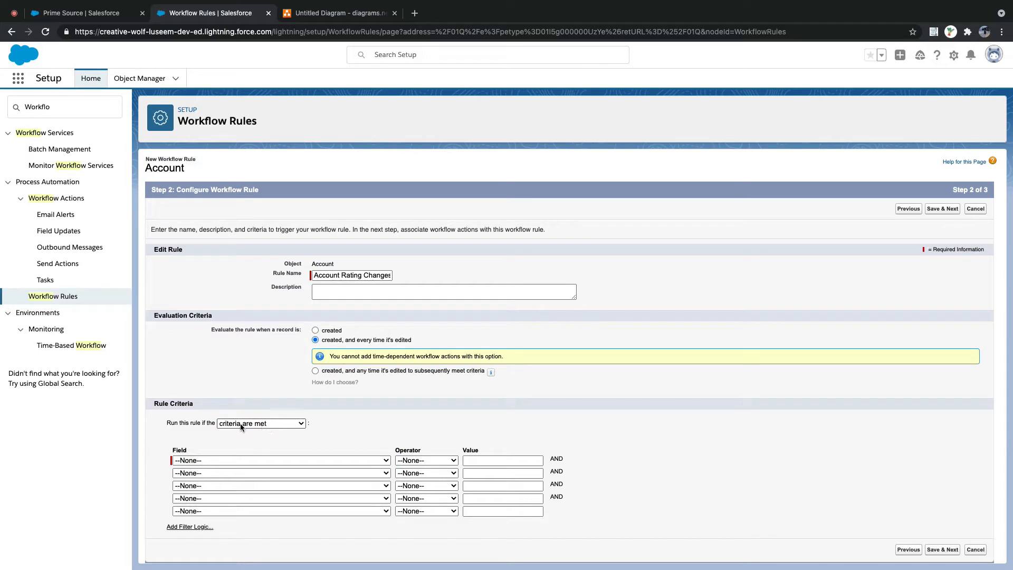
Step: Try running the rule if the formula evaluates to true, browse the available functions, and return to criteria are met
{"action": "left_click", "coordinate": [264, 424]}
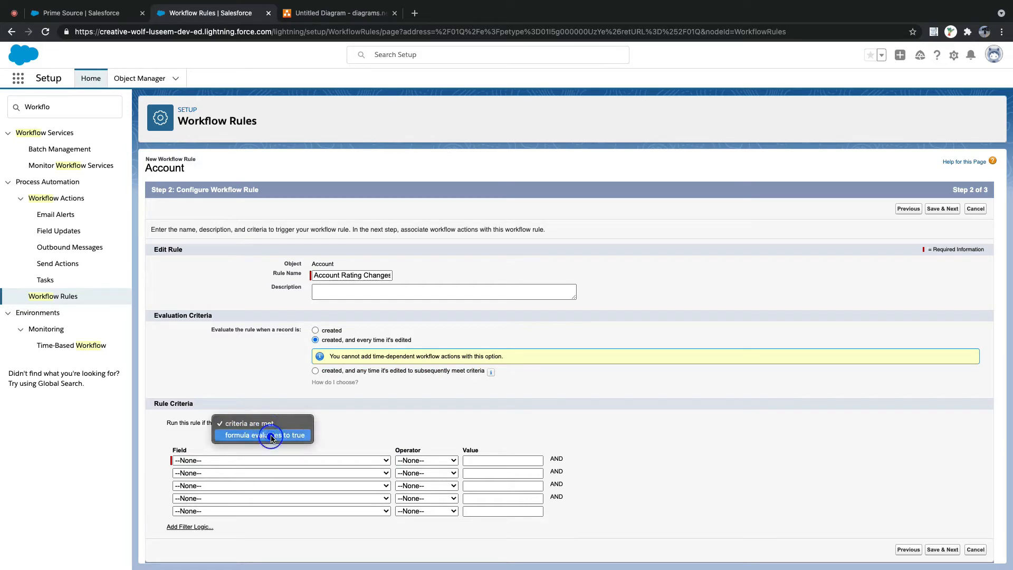
{"action": "left_click", "coordinate": [270, 437]}
{"action": "scroll", "coordinate": [222, 427], "scroll_direction": "down", "scroll_amount": 2}
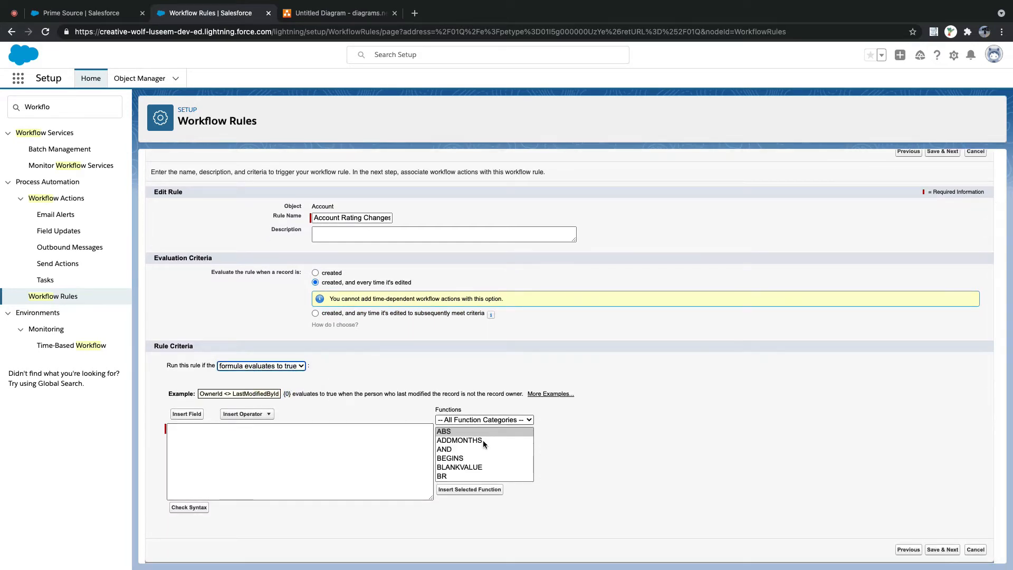
{"action": "scroll", "coordinate": [483, 453], "scroll_direction": "down", "scroll_amount": 10}
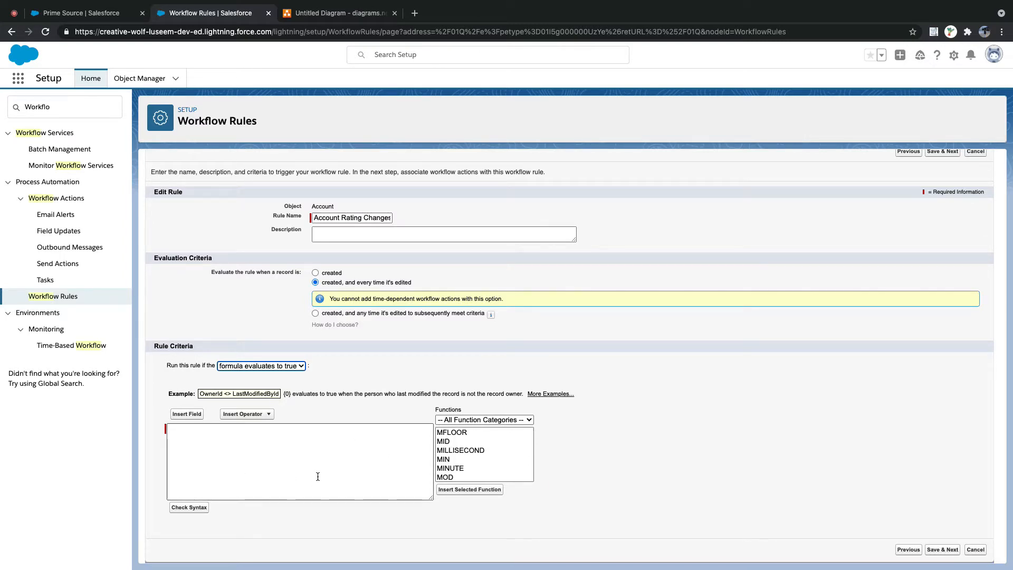
{"action": "left_click", "coordinate": [253, 365]}
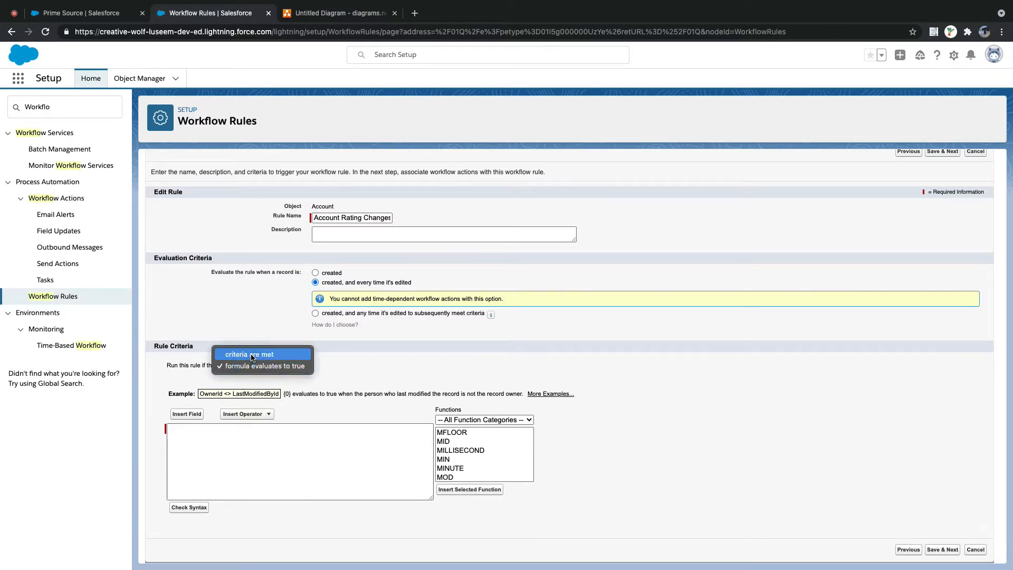
{"action": "left_click", "coordinate": [251, 355]}
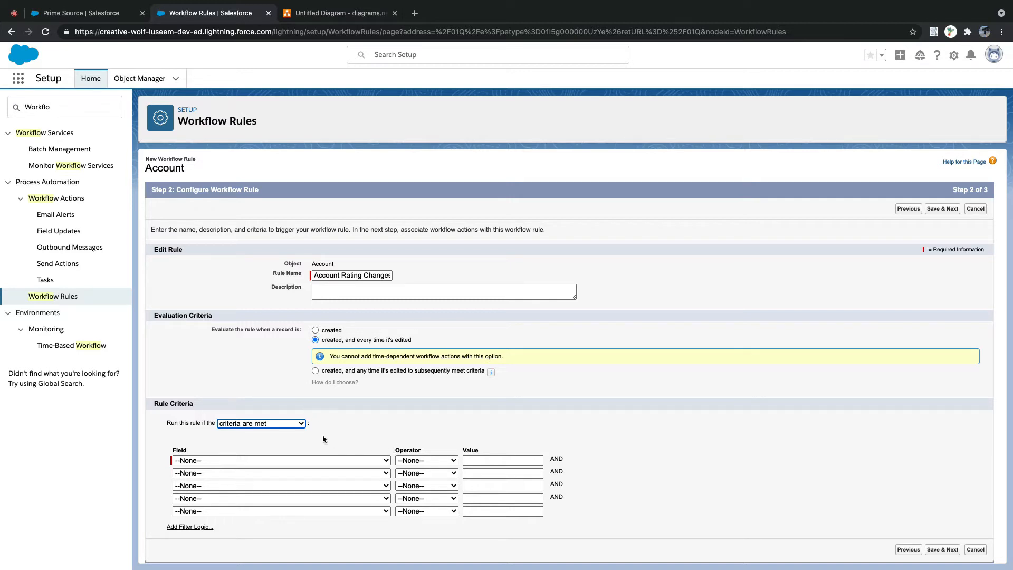
{"action": "left_click", "coordinate": [281, 426]}
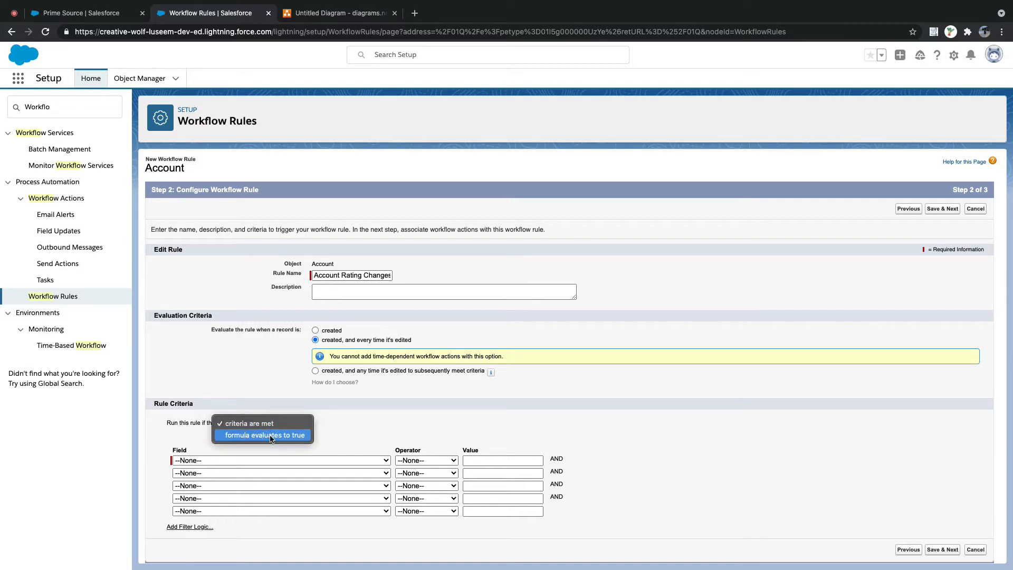
{"action": "left_click", "coordinate": [274, 435]}
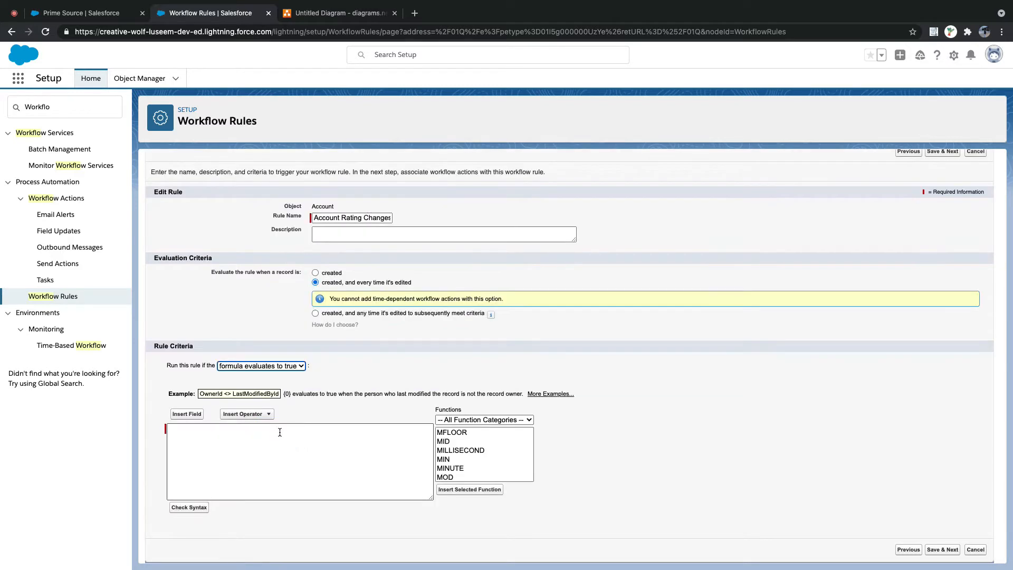
{"action": "left_click", "coordinate": [261, 366]}
{"action": "left_click", "coordinate": [262, 353]}
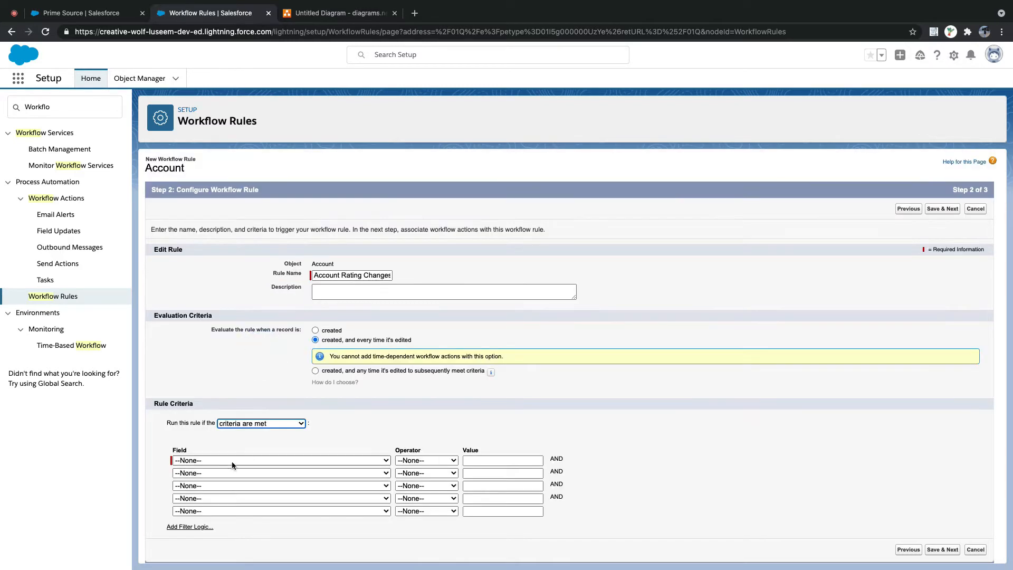
Step: Set the field of the first rule criterion to Account: Rating
{"action": "left_click", "coordinate": [233, 460]}
{"action": "scroll", "coordinate": [246, 495], "scroll_direction": "down", "scroll_amount": 10}
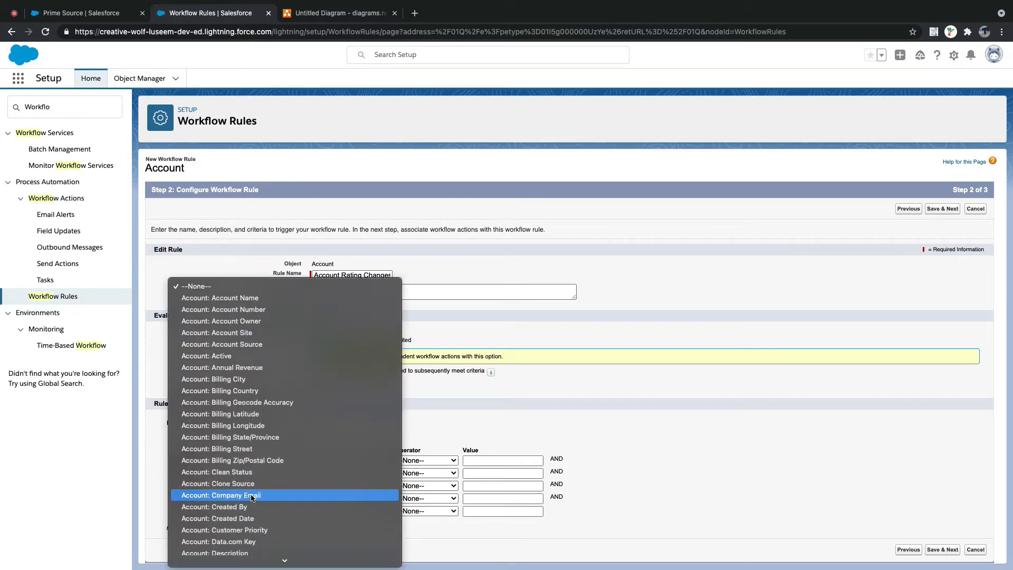
{"action": "scroll", "coordinate": [251, 497], "scroll_direction": "down", "scroll_amount": 3}
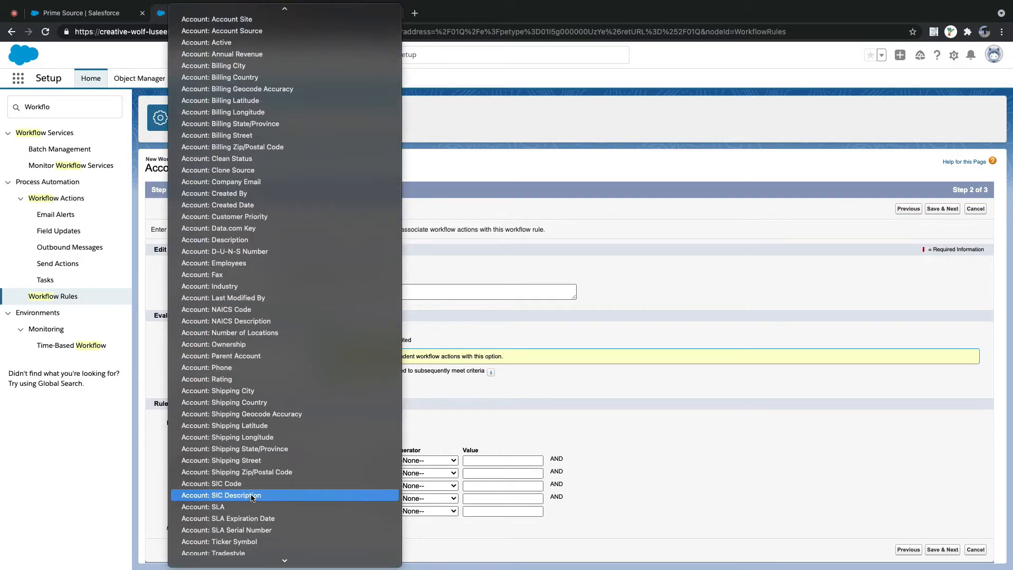
{"action": "scroll", "coordinate": [251, 497], "scroll_direction": "down", "scroll_amount": 4}
{"action": "scroll", "coordinate": [251, 497], "scroll_direction": "up", "scroll_amount": 6}
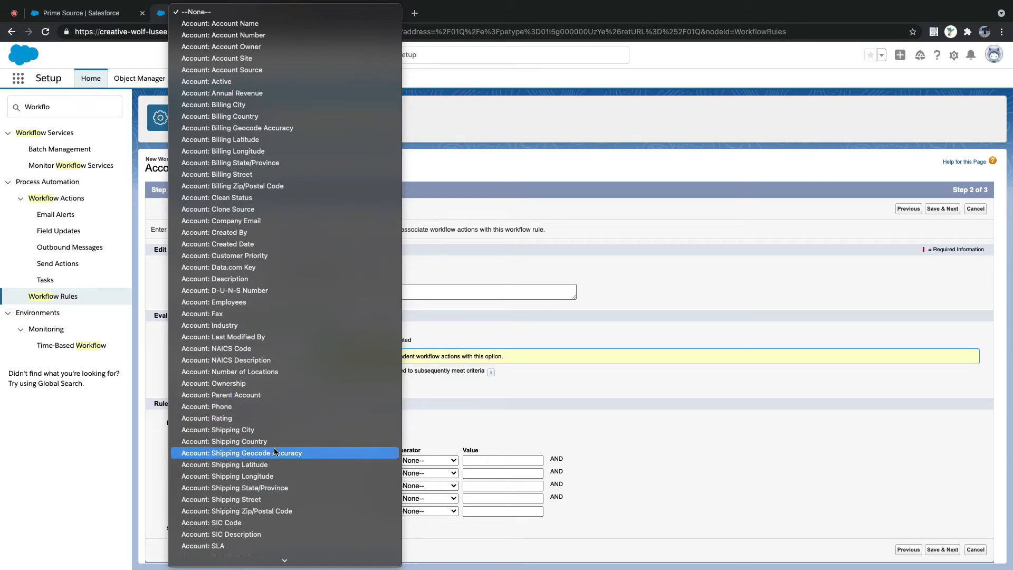
{"action": "left_click", "coordinate": [263, 417]}
Step: Set the Rating criterion's operator to equals and insert the picklist value Hot through the lookup
{"action": "left_click", "coordinate": [430, 459]}
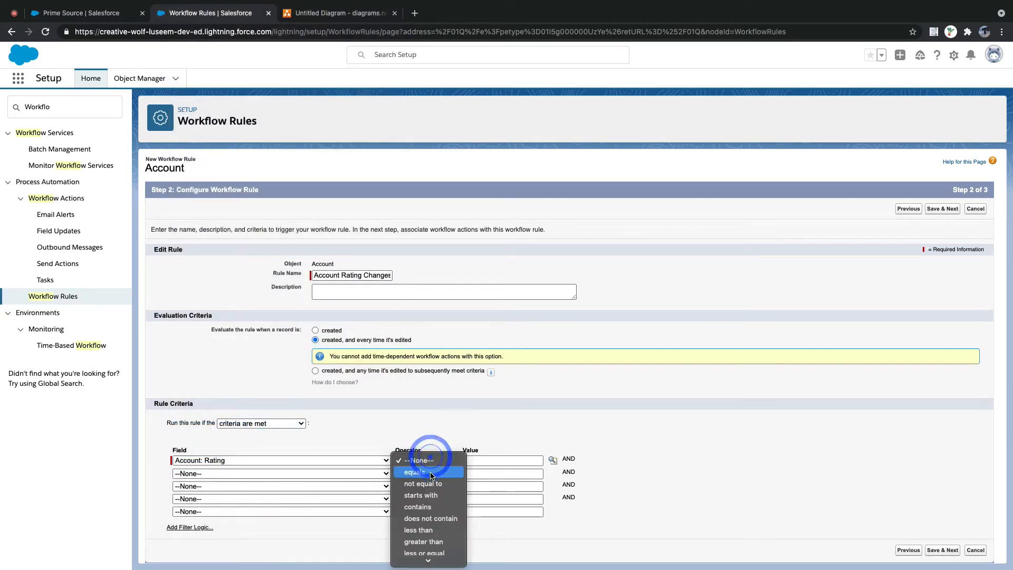
{"action": "left_click", "coordinate": [417, 472]}
{"action": "left_click", "coordinate": [553, 461]}
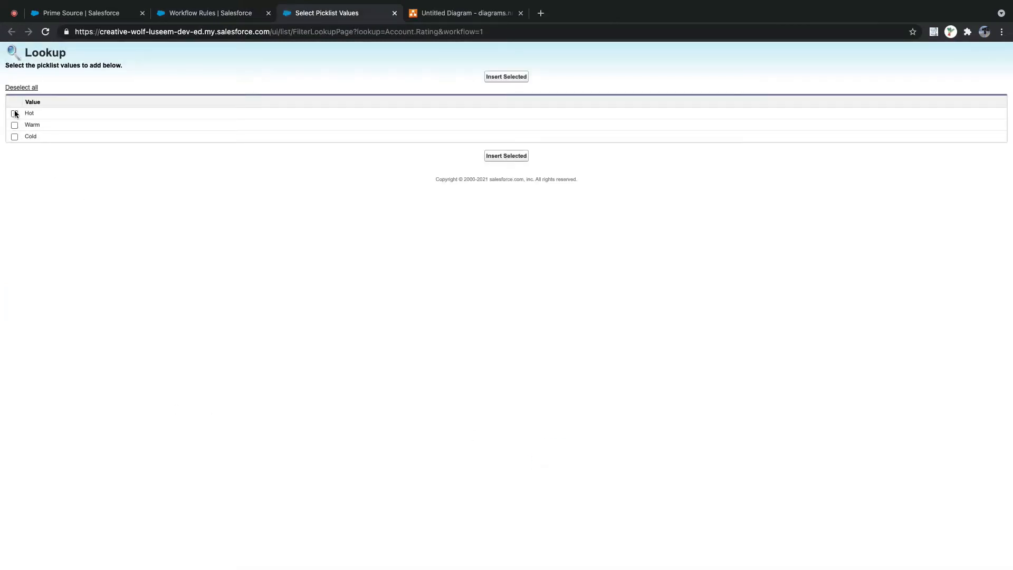
{"action": "left_click", "coordinate": [14, 113]}
{"action": "left_click", "coordinate": [515, 156]}
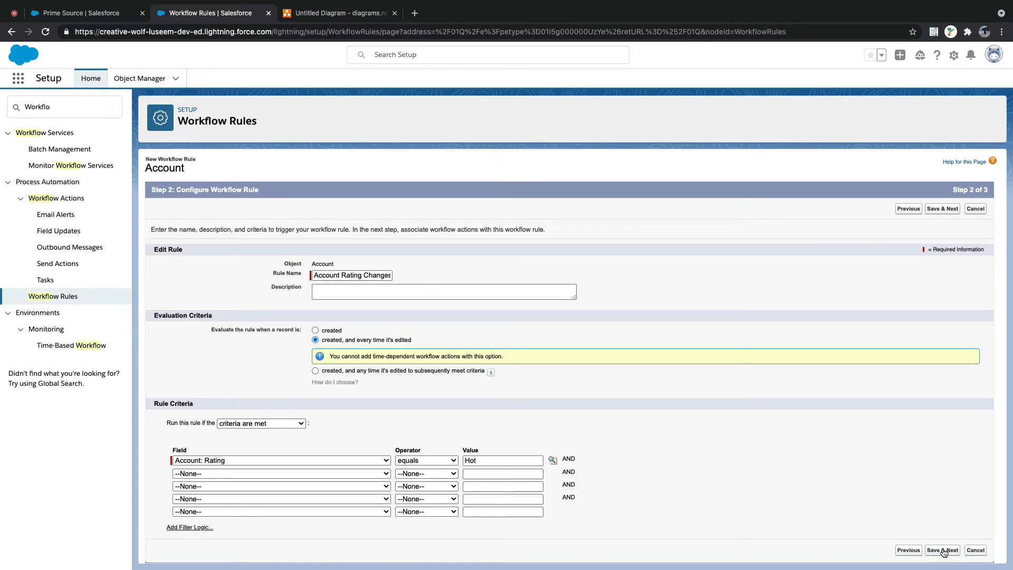
Step: Save the rule criteria and add a new field update as an immediate workflow action, named "Account Des Update"
{"action": "left_click", "coordinate": [944, 551]}
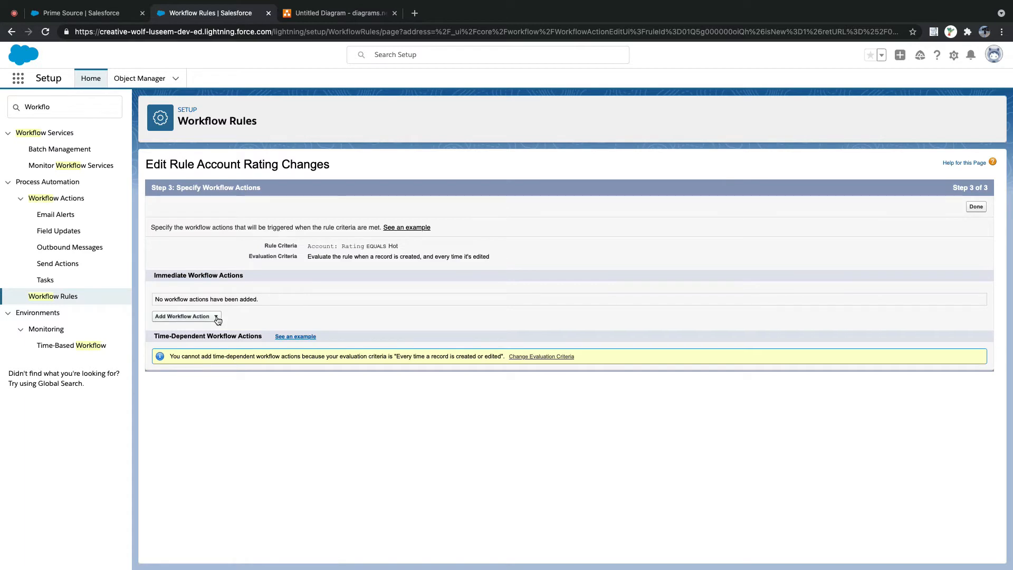
{"action": "left_click", "coordinate": [217, 319]}
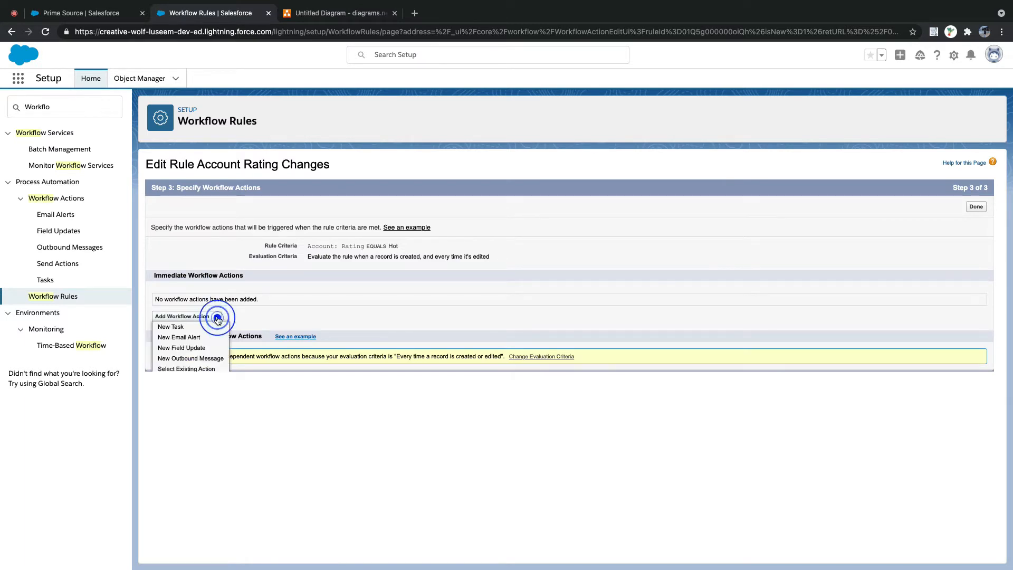
{"action": "left_click", "coordinate": [186, 350]}
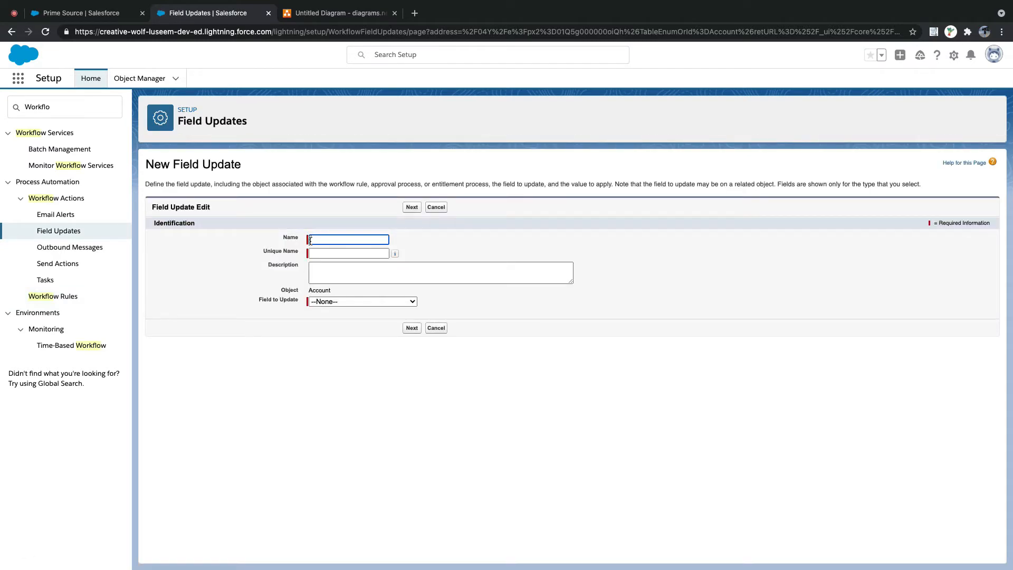
{"action": "type", "text": "Account "}
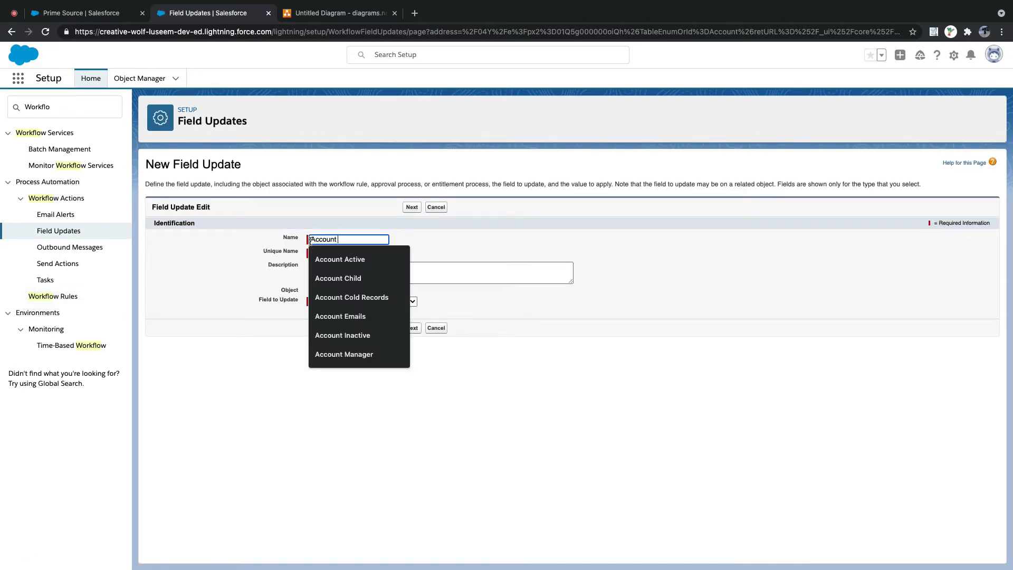
{"action": "type", "text": "Des Update"}
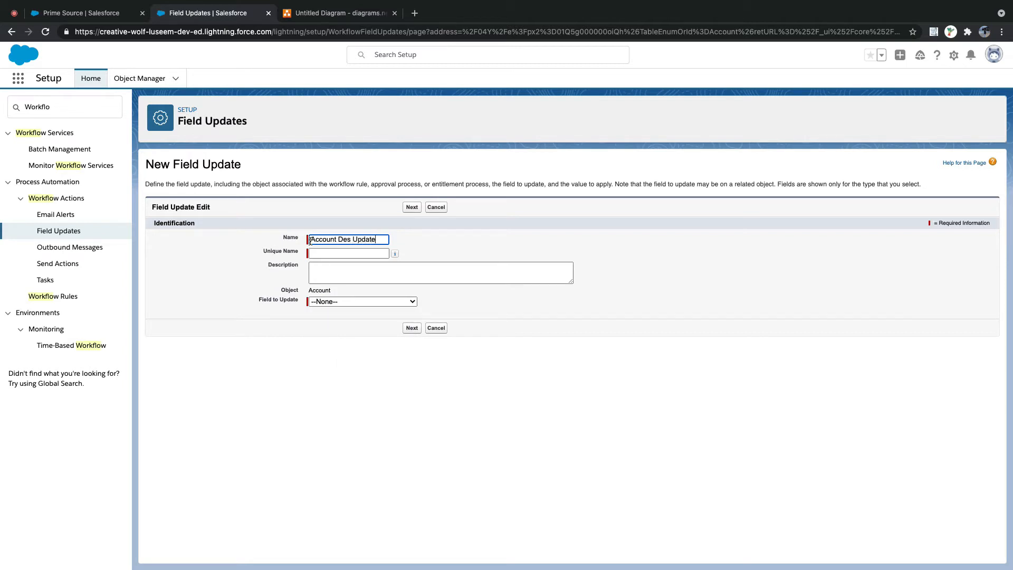
{"action": "key", "text": "Tab"}
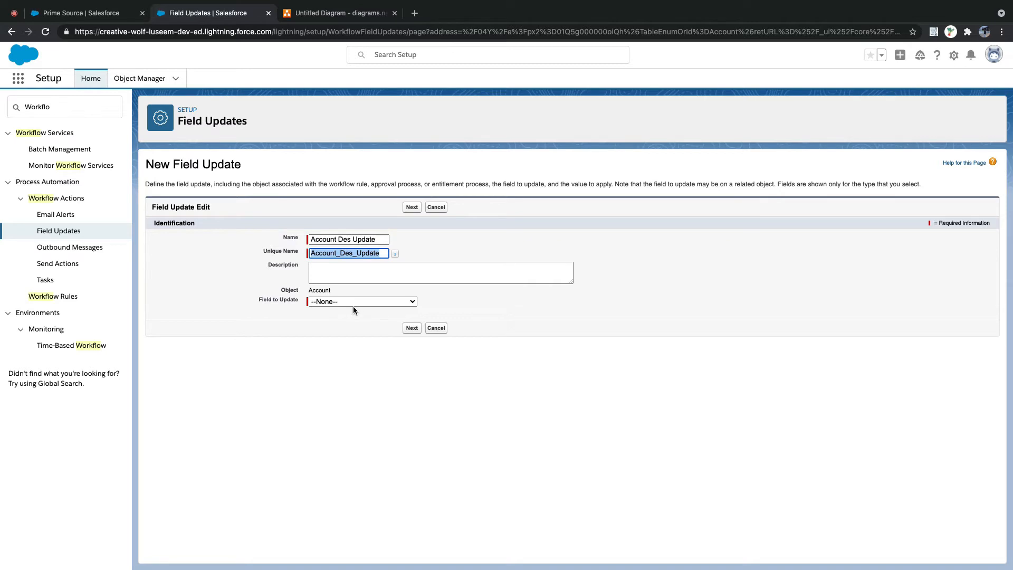
Step: Set the field to update to Description and choose a formula for its new value, showing the formula editor
{"action": "left_click_drag", "start_coordinate": [305, 290], "coordinate": [336, 292]}
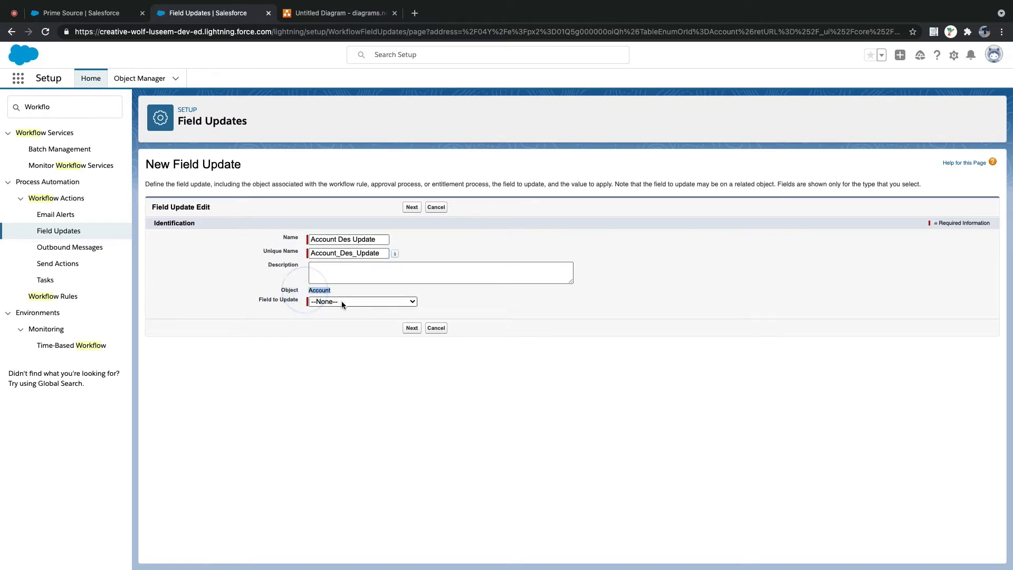
{"action": "left_click", "coordinate": [341, 301]}
{"action": "scroll", "coordinate": [358, 374], "scroll_direction": "down", "scroll_amount": 1}
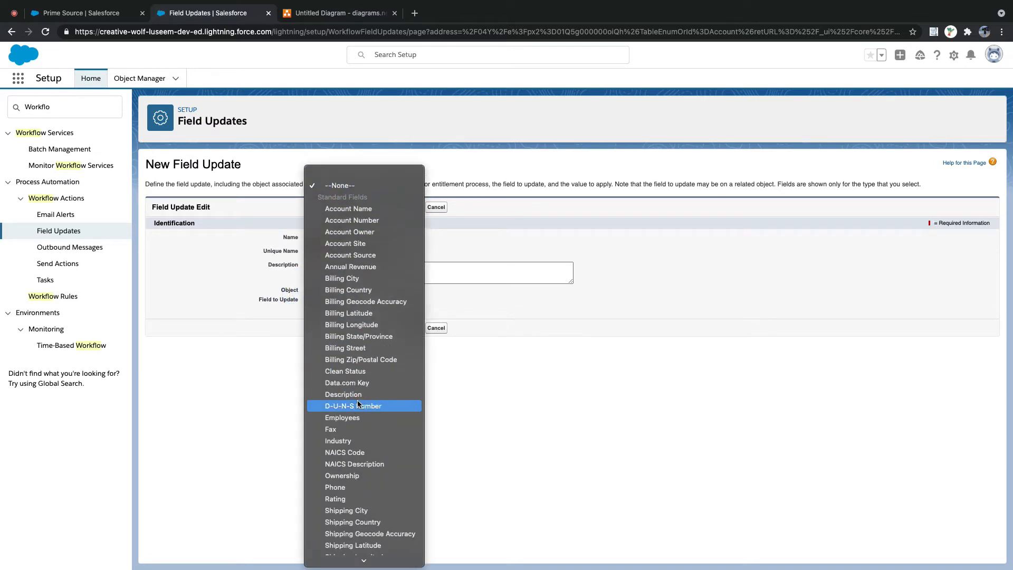
{"action": "left_click", "coordinate": [351, 393]}
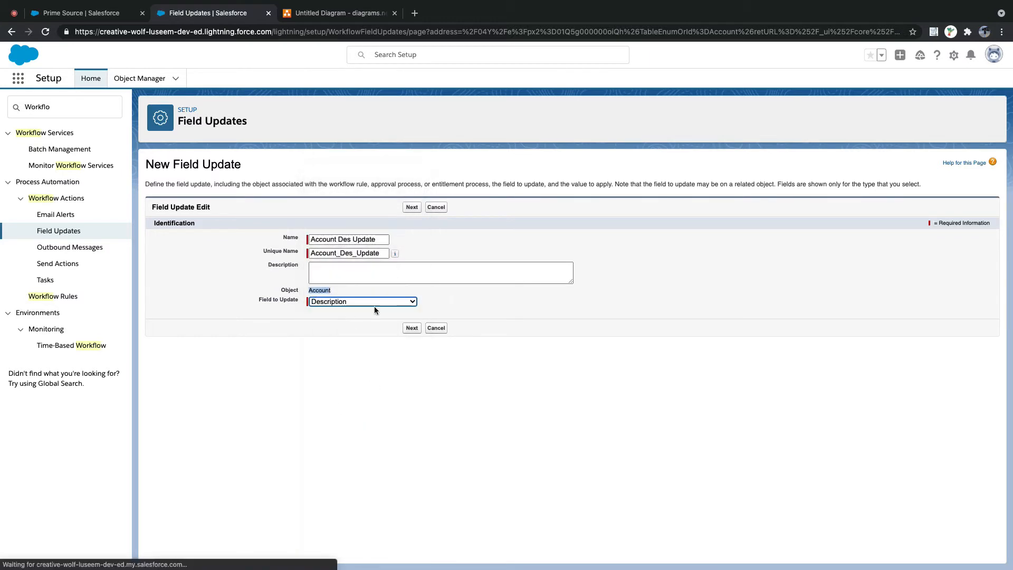
{"action": "left_click", "coordinate": [335, 385]}
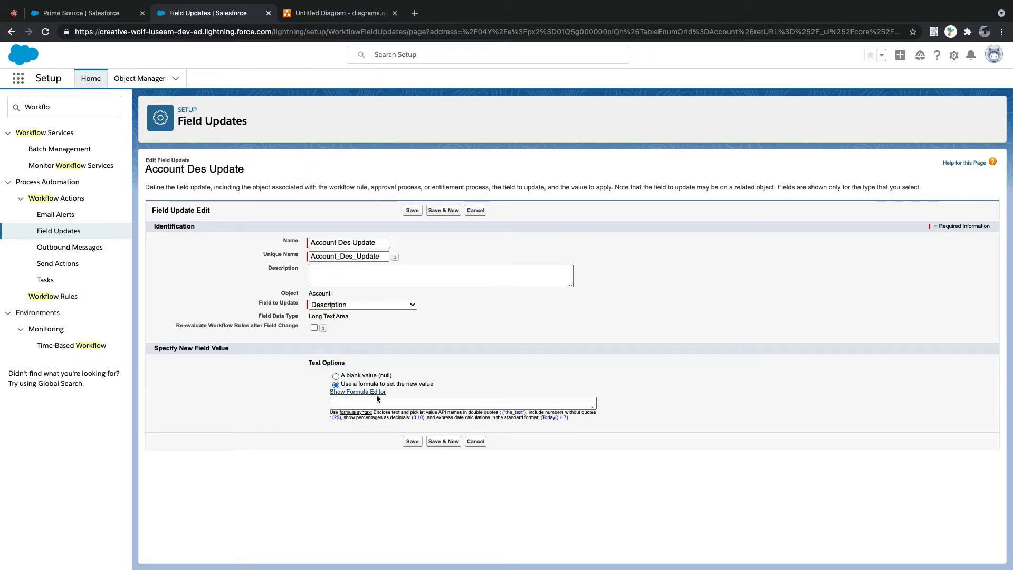
{"action": "left_click", "coordinate": [371, 392]}
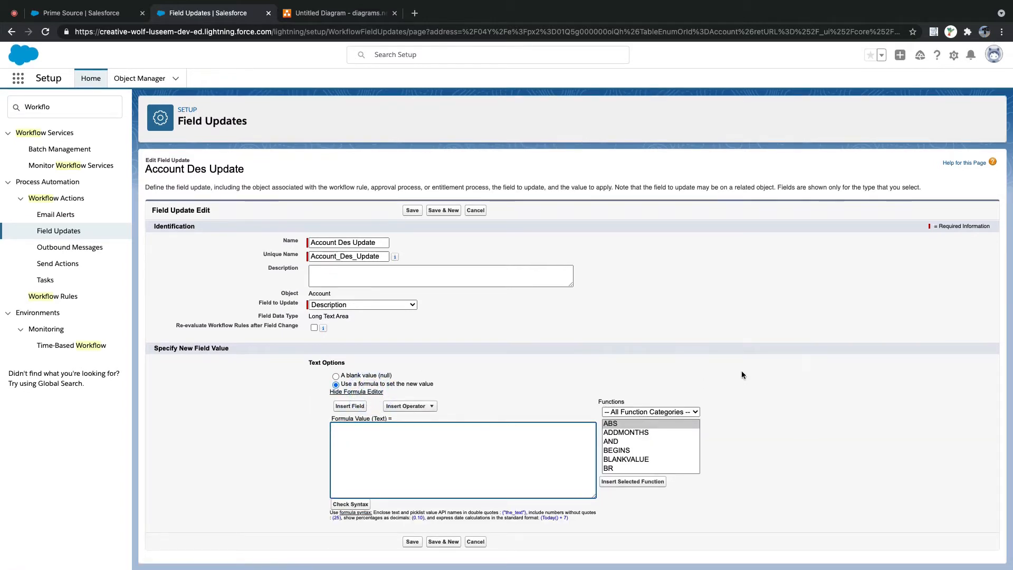
{"action": "left_click", "coordinate": [404, 438]}
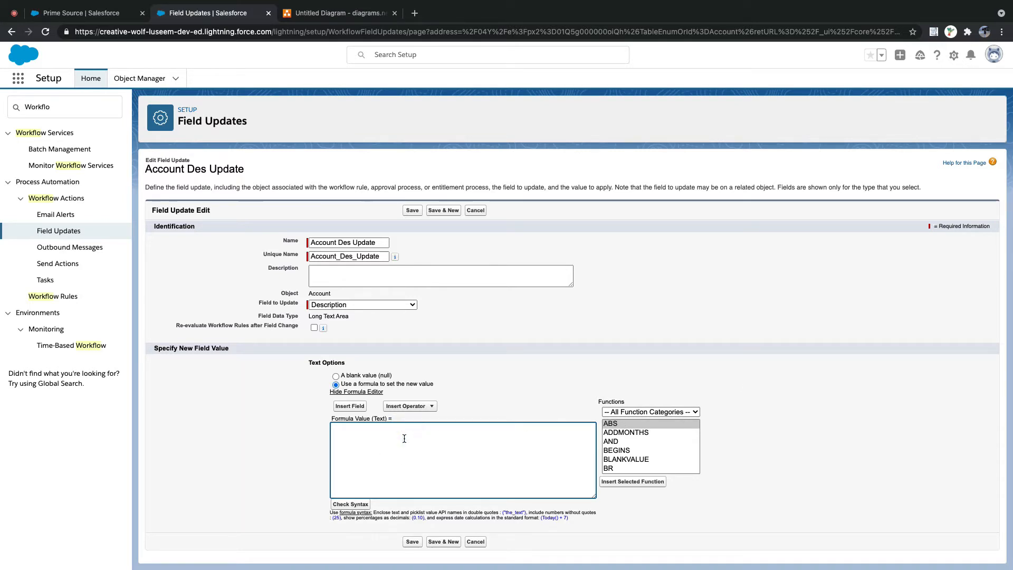
Step: Insert the account's Rating field into the formula, wrap it in TEXT(), and append + ' : ' + after it
{"action": "left_click", "coordinate": [352, 406]}
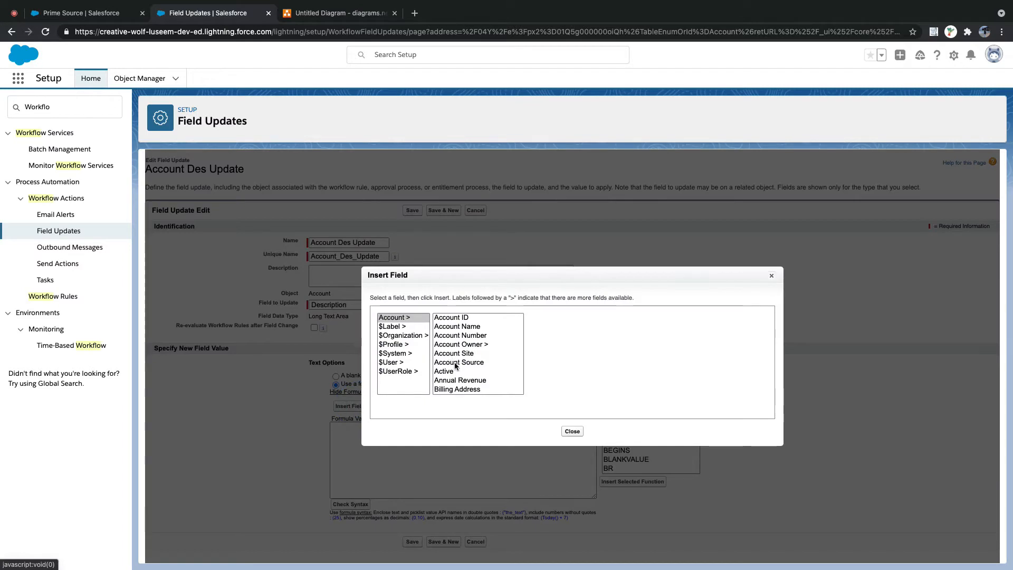
{"action": "scroll", "coordinate": [456, 366], "scroll_direction": "down", "scroll_amount": 8}
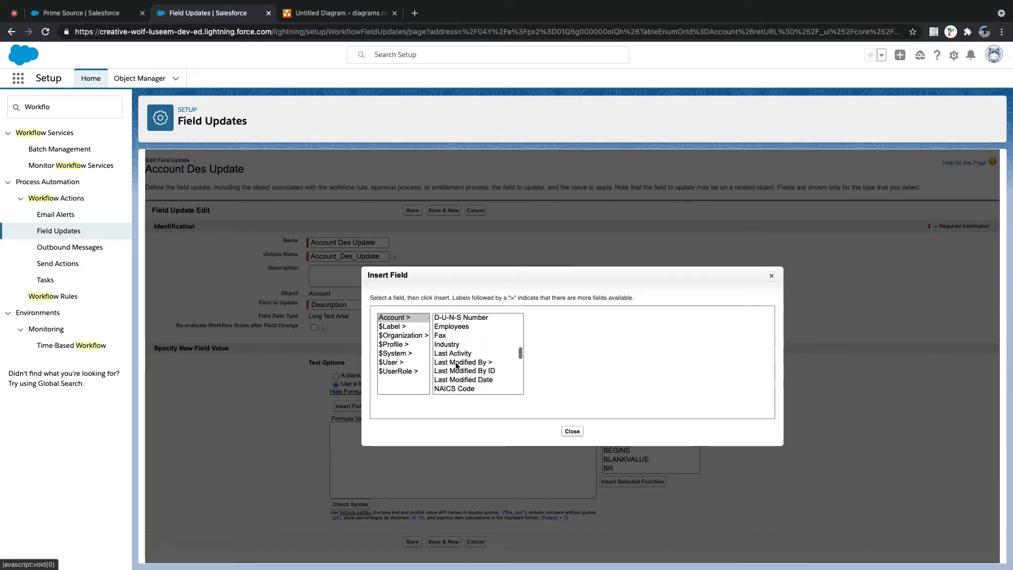
{"action": "scroll", "coordinate": [457, 365], "scroll_direction": "down", "scroll_amount": 5}
{"action": "left_click", "coordinate": [447, 357]}
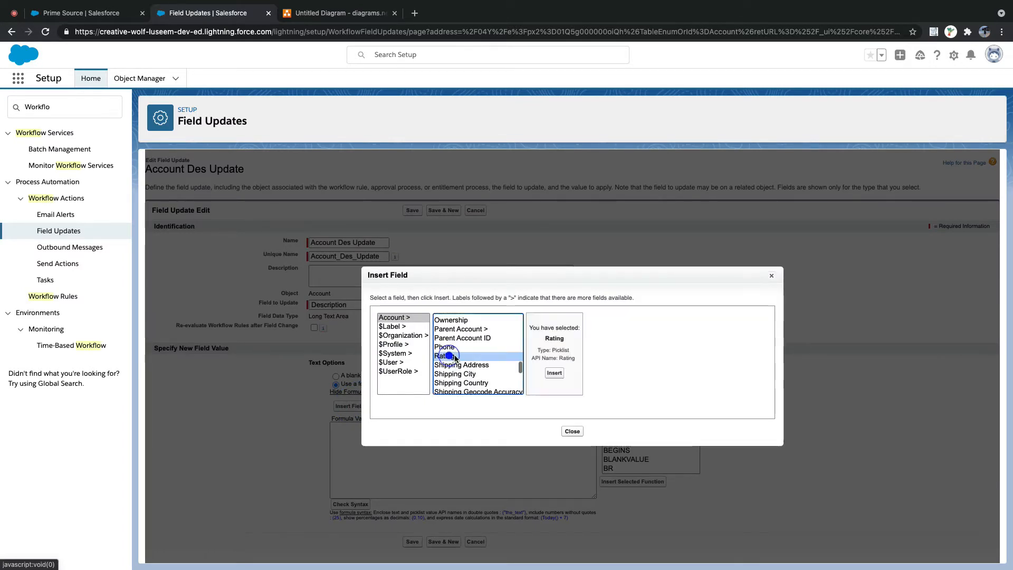
{"action": "left_click", "coordinate": [554, 373]}
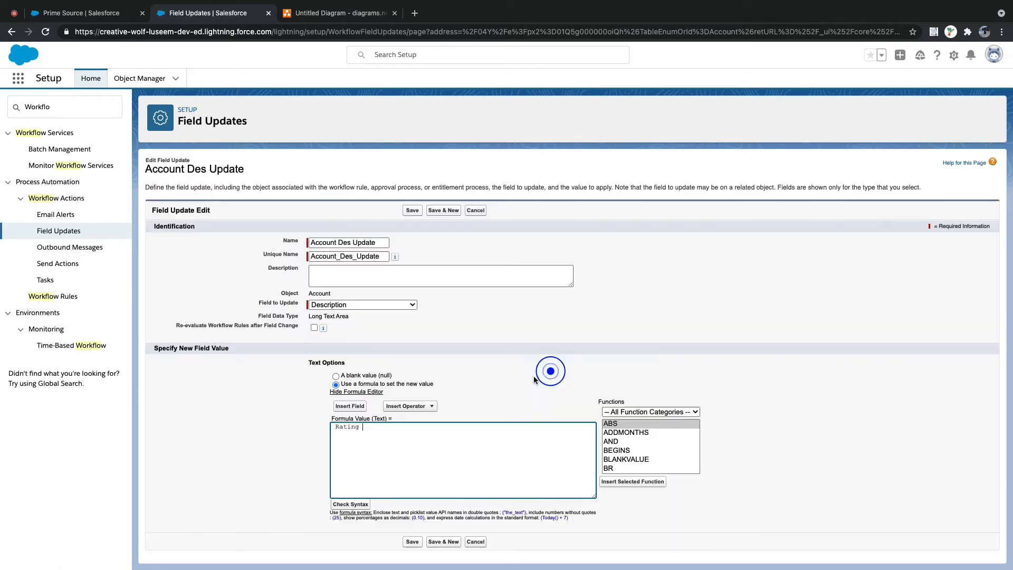
{"action": "left_click", "coordinate": [338, 429]}
{"action": "type", "text": "TEXT("}
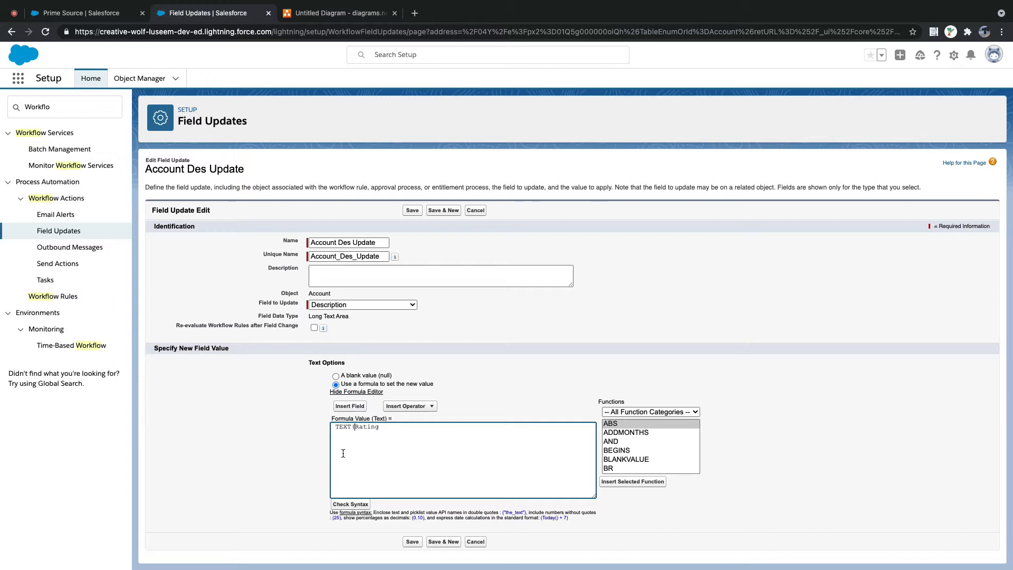
{"action": "left_click", "coordinate": [384, 426]}
{"action": "key", "text": "BackSpace"}
{"action": "type", "text": ") + ' : ' +"}
Step: Insert the account's Last Modified Date field at the end of the formula and check the syntax
{"action": "left_click", "coordinate": [362, 404]}
{"action": "scroll", "coordinate": [473, 390], "scroll_direction": "down", "scroll_amount": 2}
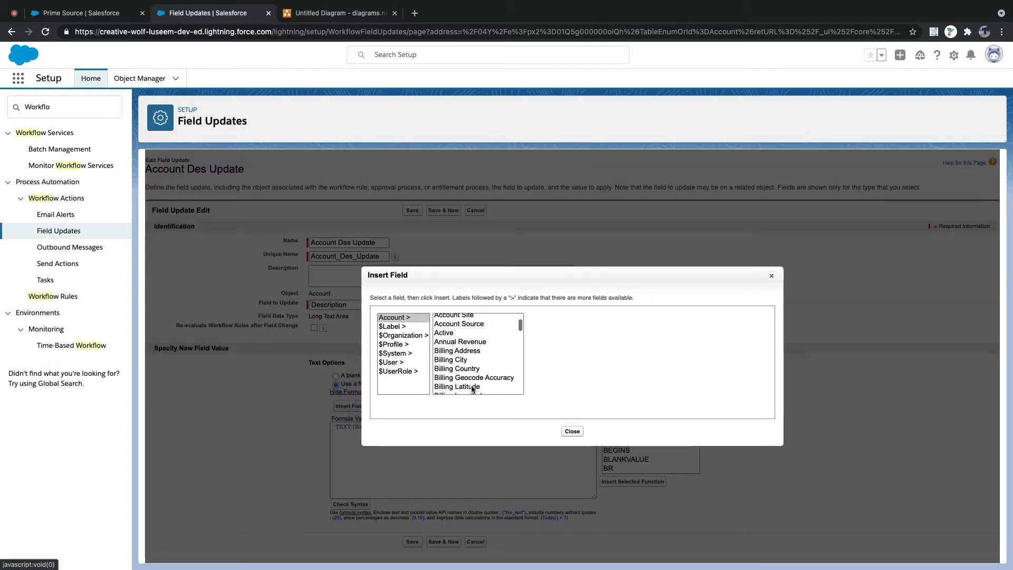
{"action": "scroll", "coordinate": [472, 390], "scroll_direction": "down", "scroll_amount": 15}
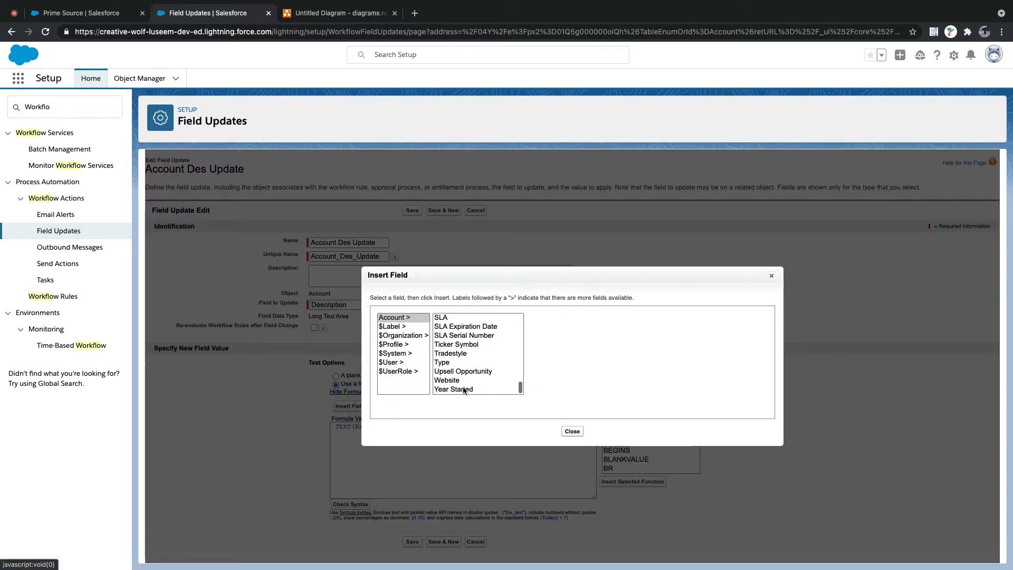
{"action": "scroll", "coordinate": [464, 391], "scroll_direction": "up", "scroll_amount": 15}
{"action": "scroll", "coordinate": [464, 389], "scroll_direction": "down", "scroll_amount": 10}
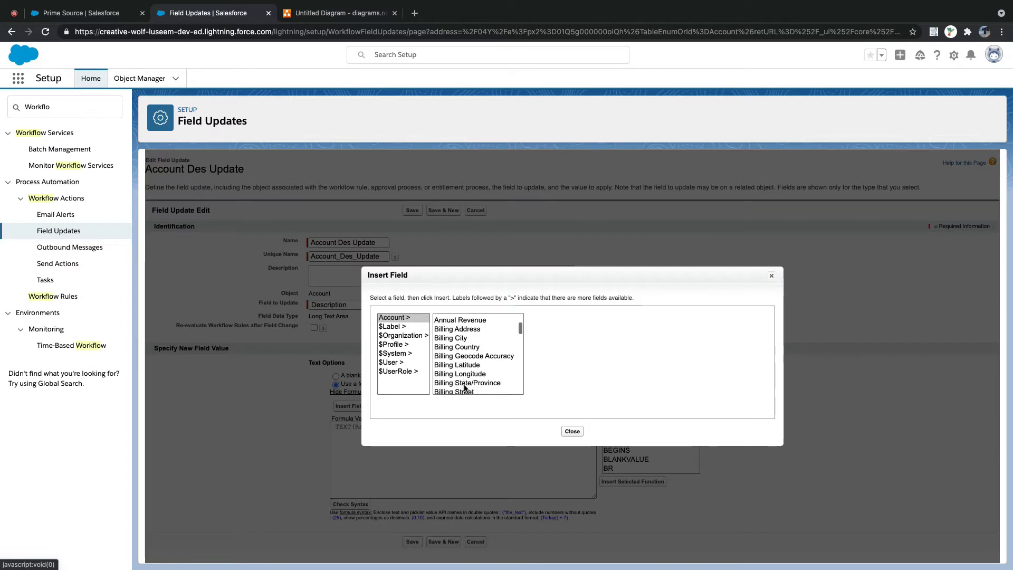
{"action": "scroll", "coordinate": [465, 388], "scroll_direction": "down", "scroll_amount": 5}
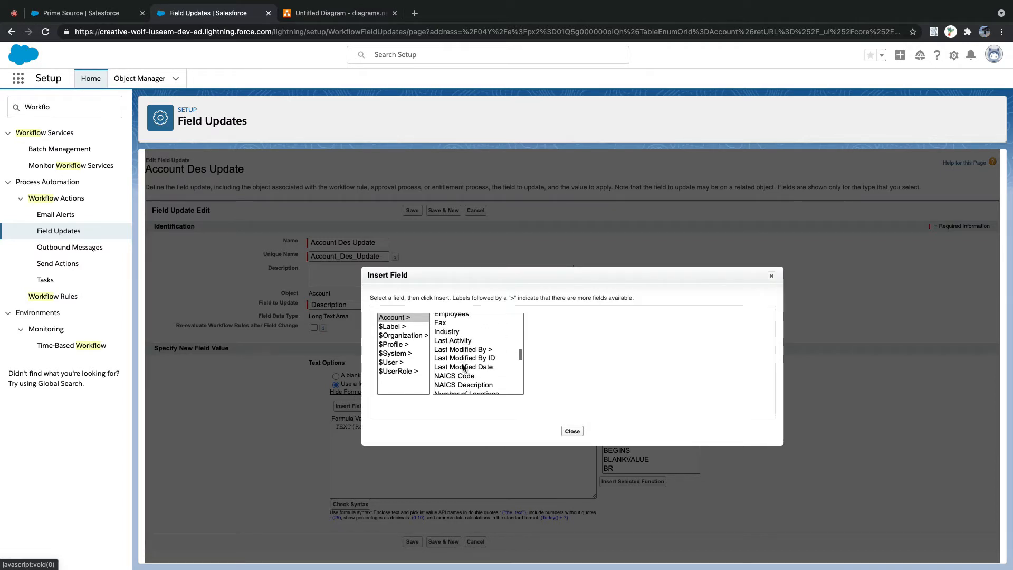
{"action": "left_click", "coordinate": [471, 368]}
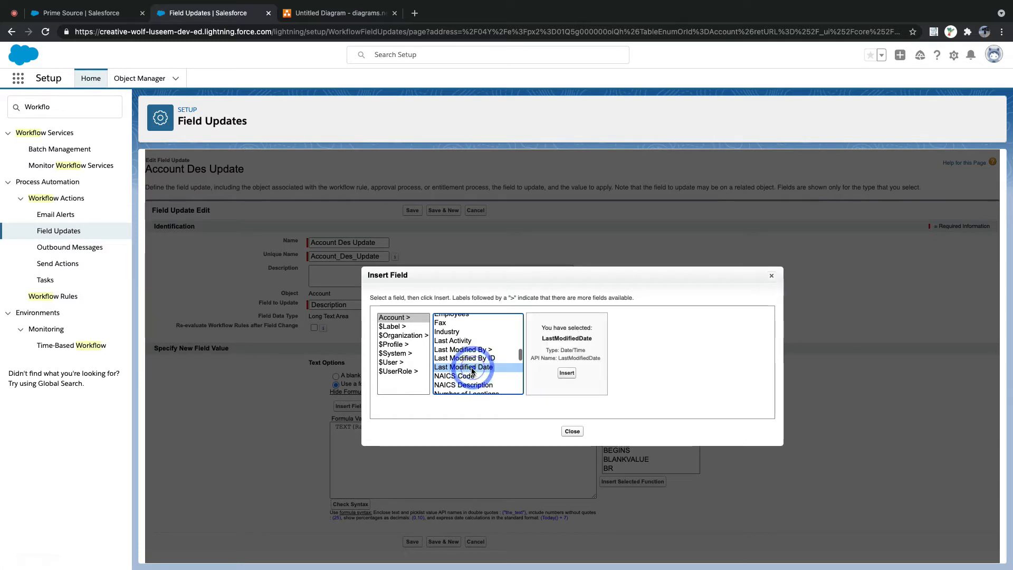
{"action": "left_click", "coordinate": [566, 373]}
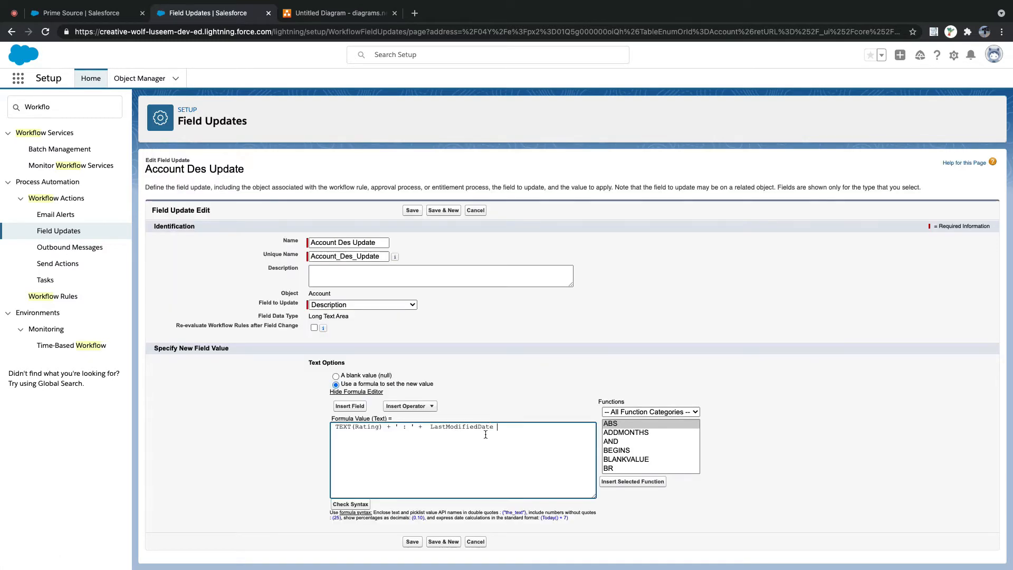
{"action": "left_click", "coordinate": [352, 504]}
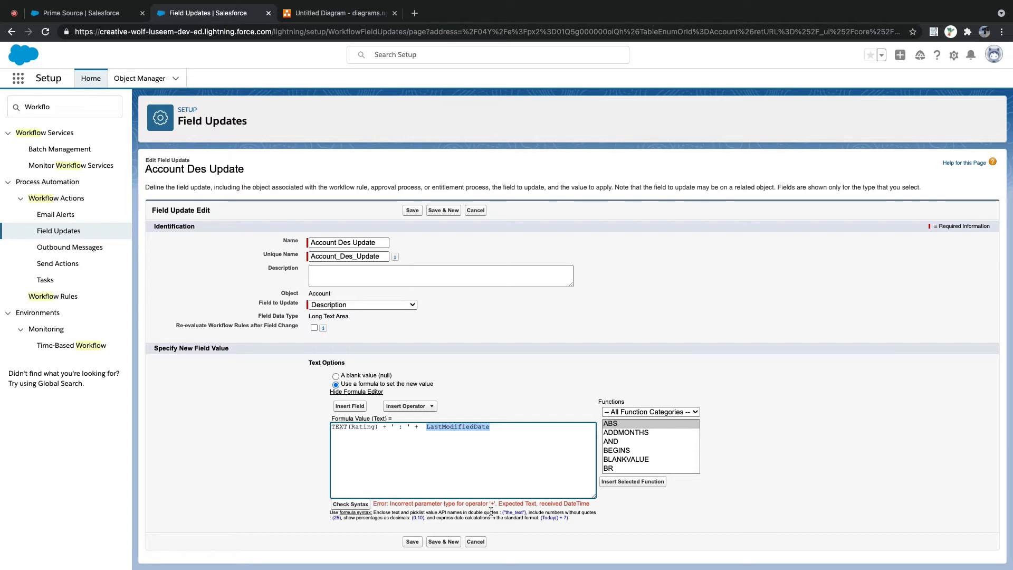
Step: Wrap LastModifiedDate in TEXT(), recheck the formula's syntax, and save the field update
{"action": "left_click", "coordinate": [470, 458]}
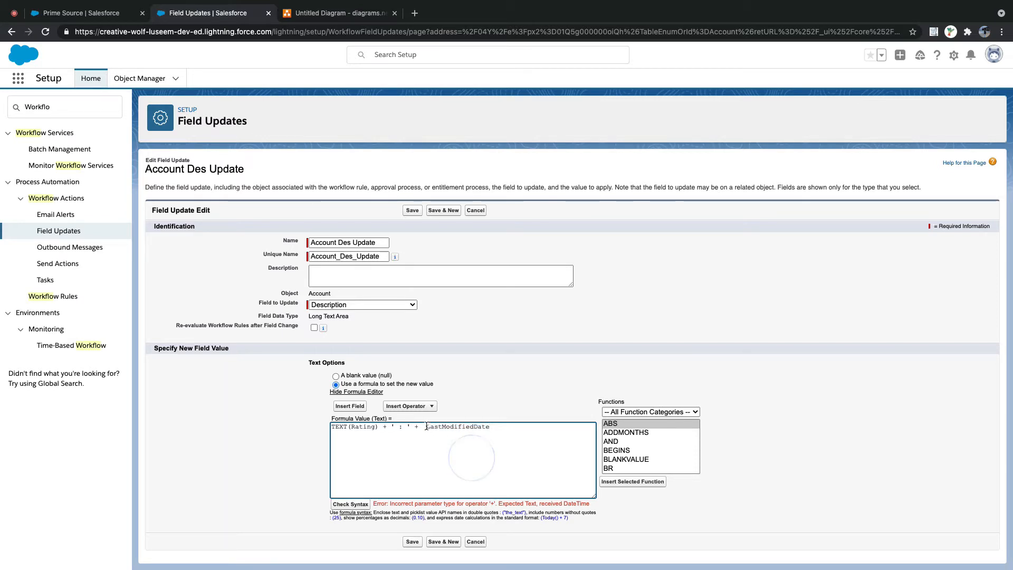
{"action": "left_click", "coordinate": [426, 426]}
{"action": "type", "text": "TEXT("}
{"action": "left_click", "coordinate": [513, 428]}
{"action": "left_click", "coordinate": [513, 428]}
{"action": "type", "text": ")"}
{"action": "left_click", "coordinate": [353, 505]}
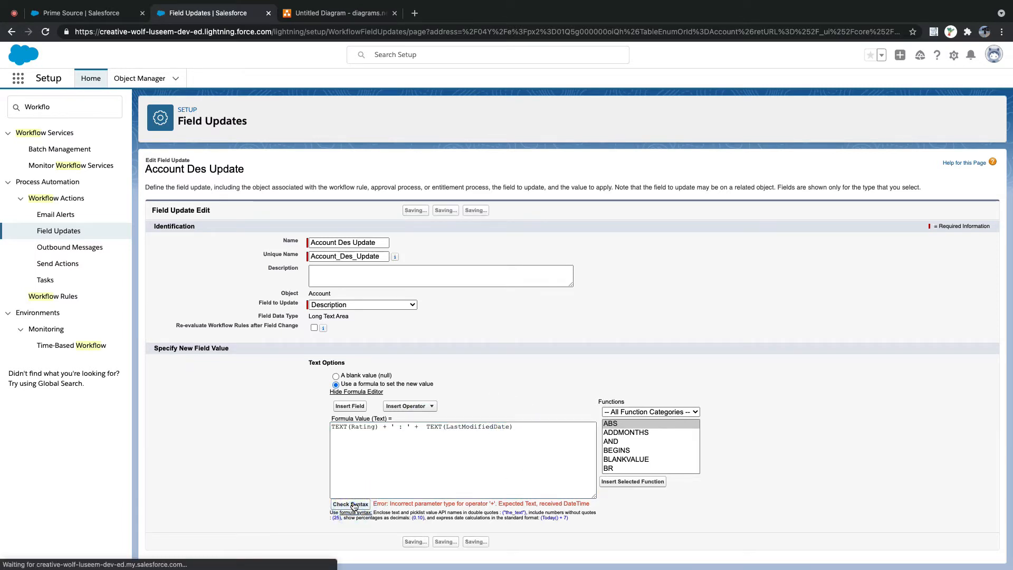
{"action": "left_click", "coordinate": [413, 542]}
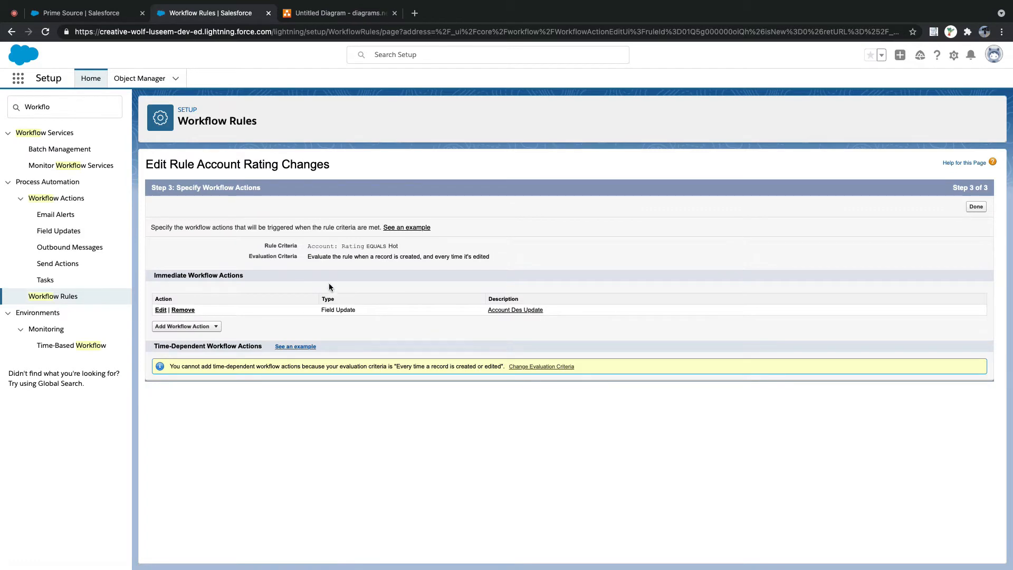
Step: Finish the rule's workflow actions, review its details, and activate the Account Rating Changes rule
{"action": "left_click", "coordinate": [974, 206]}
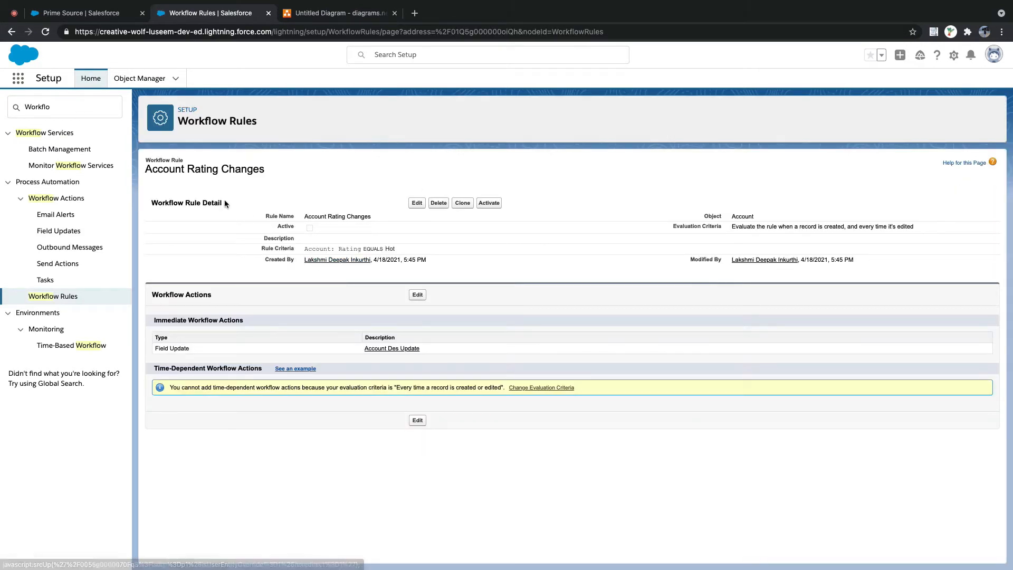
{"action": "left_click_drag", "start_coordinate": [147, 199], "coordinate": [739, 267]}
{"action": "left_click_drag", "start_coordinate": [152, 323], "coordinate": [400, 364]}
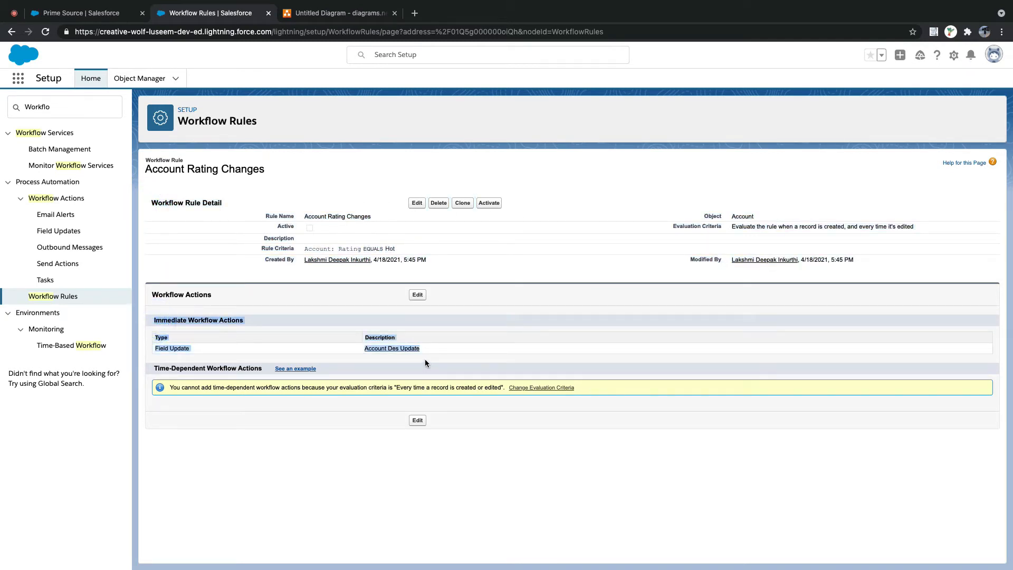
{"action": "left_click", "coordinate": [512, 291]}
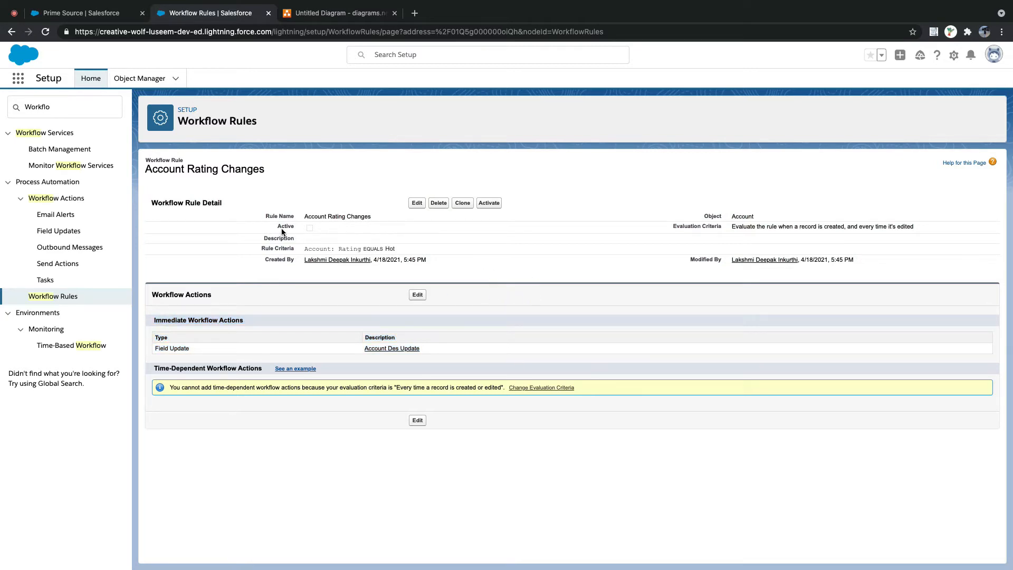
{"action": "left_click_drag", "start_coordinate": [278, 224], "coordinate": [321, 228]}
{"action": "left_click", "coordinate": [335, 231]}
{"action": "left_click", "coordinate": [495, 203]}
Step: Open the Prime Source account for editing, save it again to trigger the rule, and examine its Description field
{"action": "left_click", "coordinate": [105, 13]}
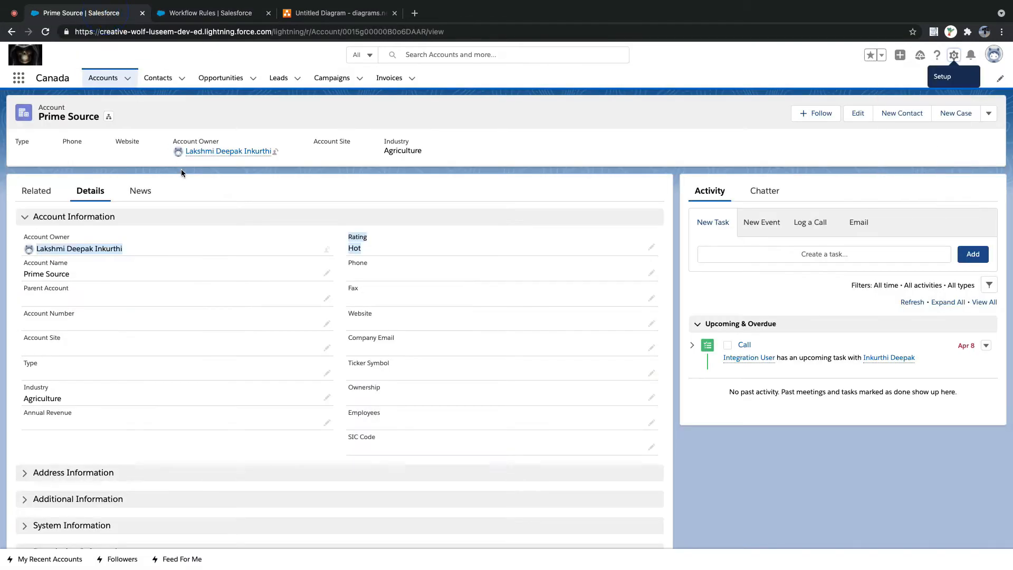
{"action": "left_click", "coordinate": [855, 114]}
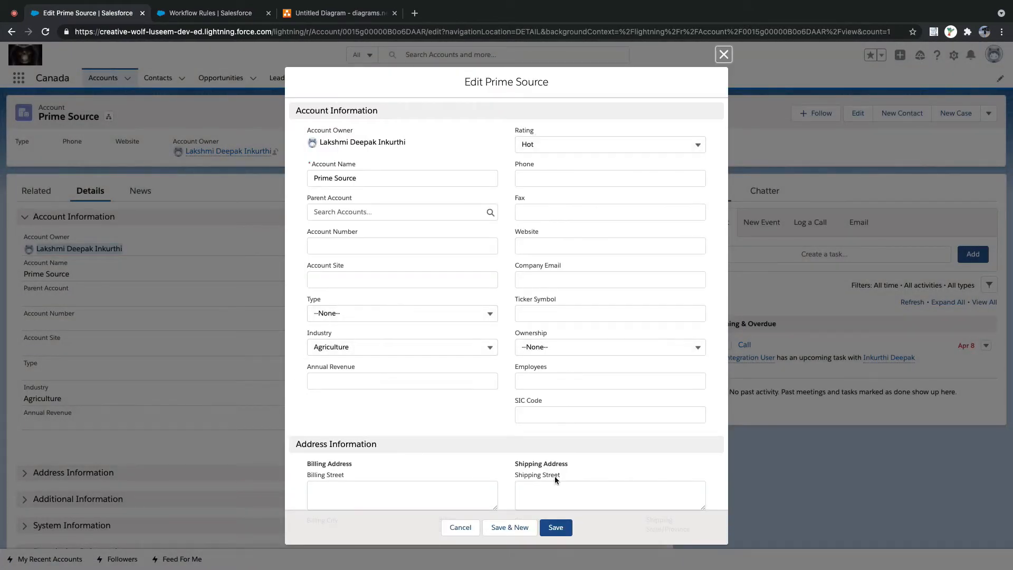
{"action": "left_click", "coordinate": [558, 531]}
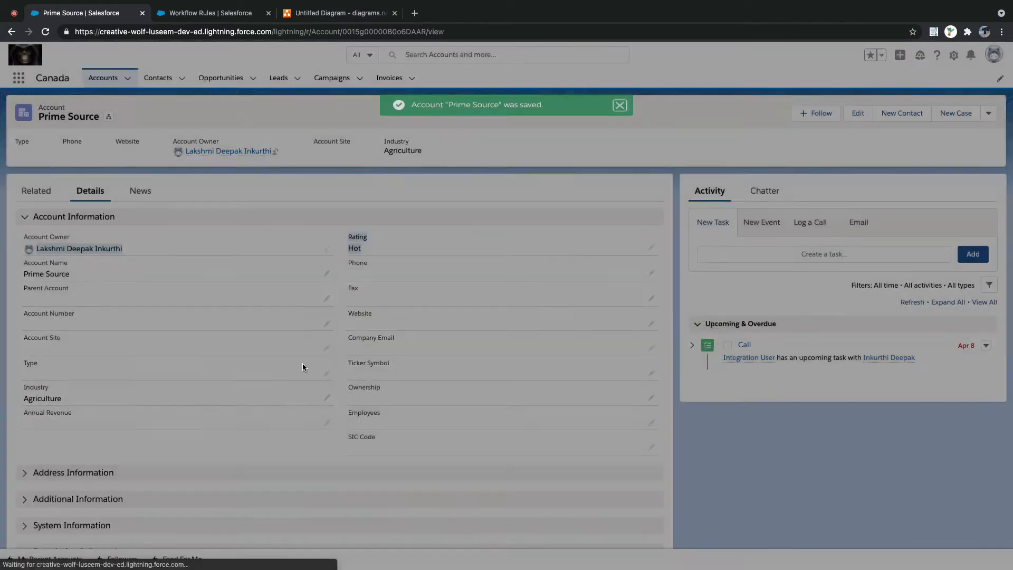
{"action": "scroll", "coordinate": [312, 368], "scroll_direction": "down", "scroll_amount": 3}
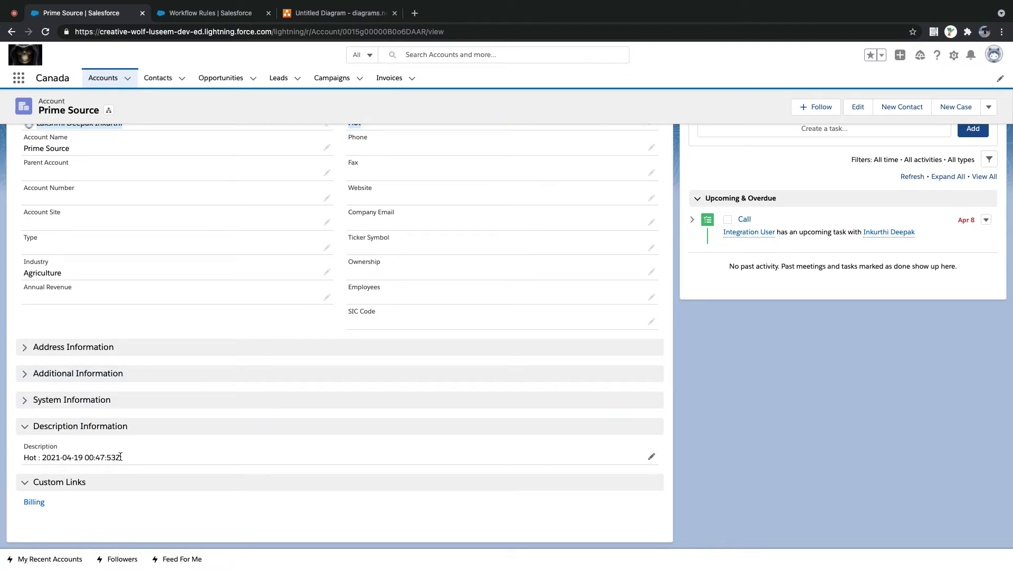
{"action": "left_click_drag", "start_coordinate": [122, 457], "coordinate": [48, 457]}
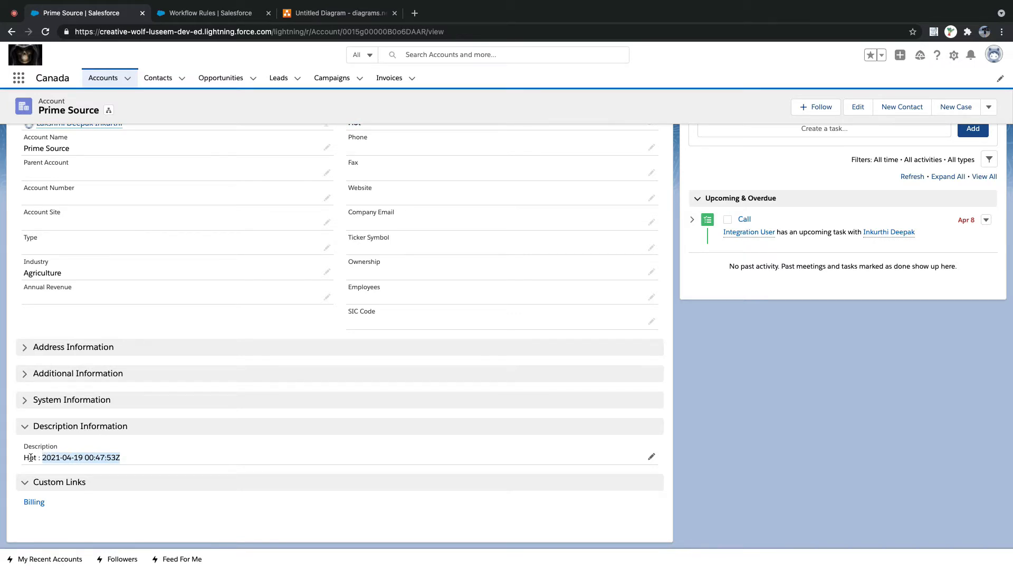
Step: Open the Prime Source account for editing, save it with Rating still Hot, and check the timestamp in its Description
{"action": "scroll", "coordinate": [368, 355], "scroll_direction": "up", "scroll_amount": 5}
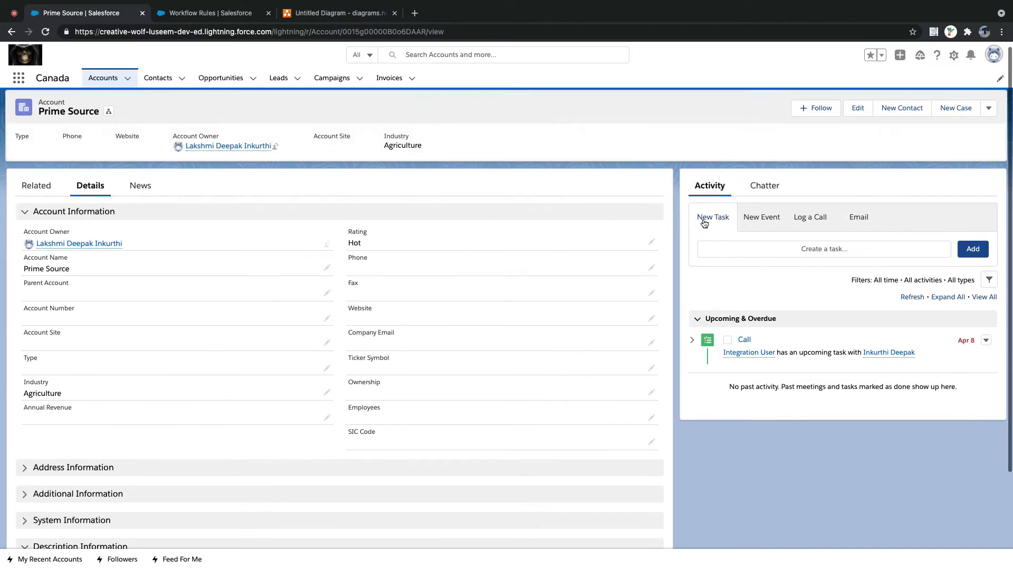
{"action": "left_click", "coordinate": [858, 108]}
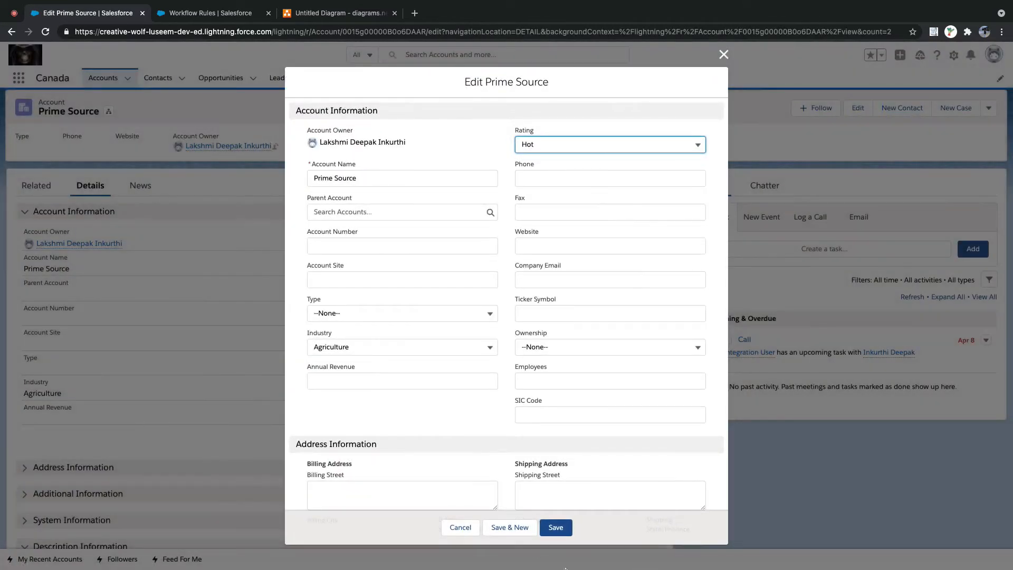
{"action": "left_click", "coordinate": [560, 528]}
{"action": "scroll", "coordinate": [295, 290], "scroll_direction": "down", "scroll_amount": 3}
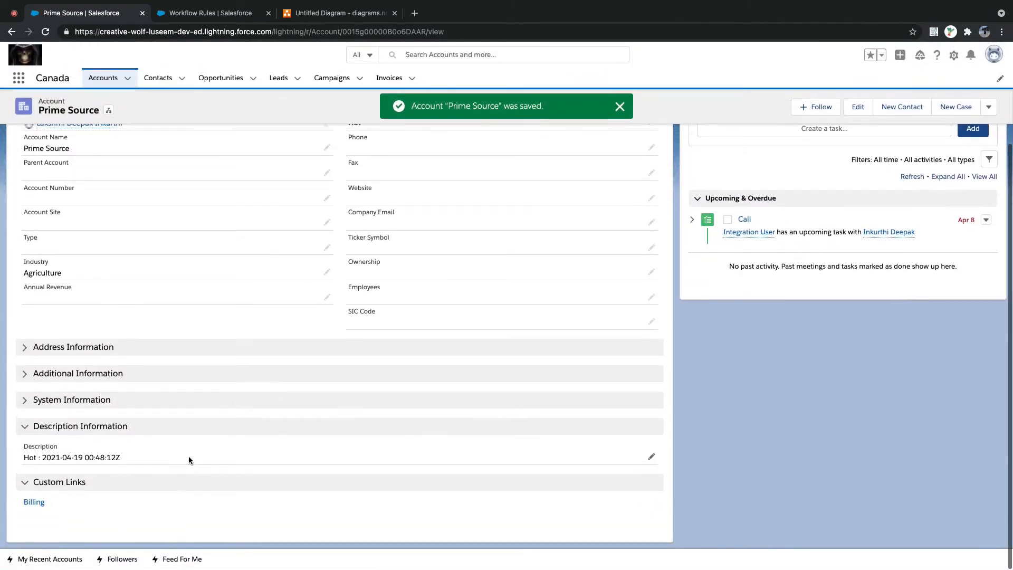
{"action": "key", "text": "super+f"}
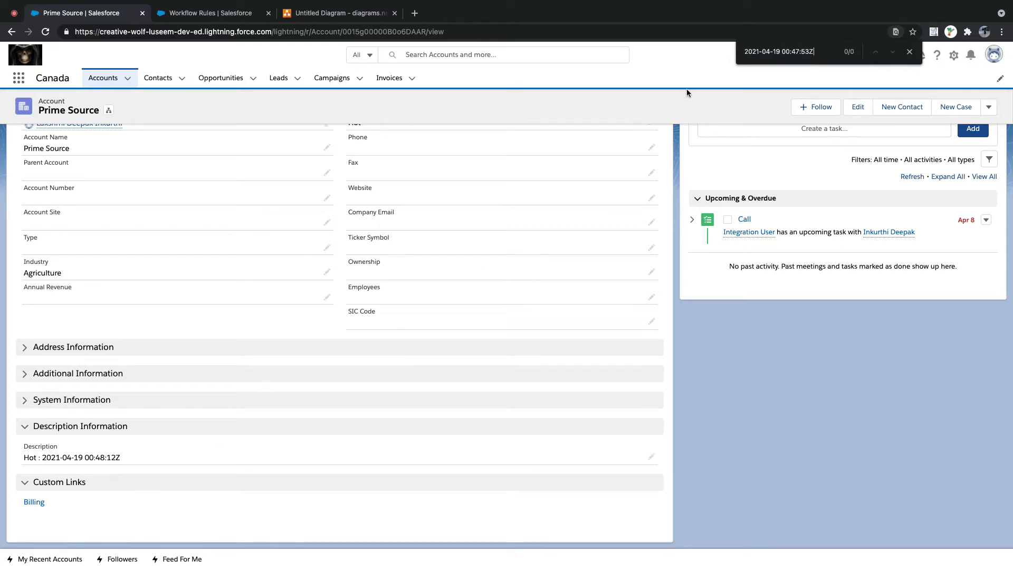
{"action": "left_click", "coordinate": [909, 52]}
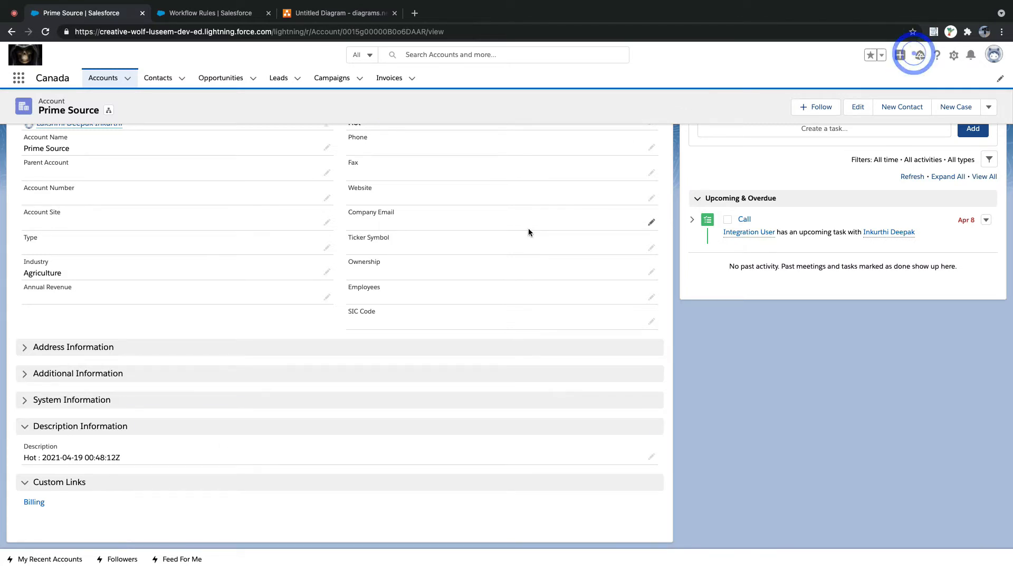
Step: Examine the Prime Source account's Description text alongside its Rating field
{"action": "scroll", "coordinate": [528, 228], "scroll_direction": "up", "scroll_amount": 5}
{"action": "scroll", "coordinate": [376, 275], "scroll_direction": "down", "scroll_amount": 3}
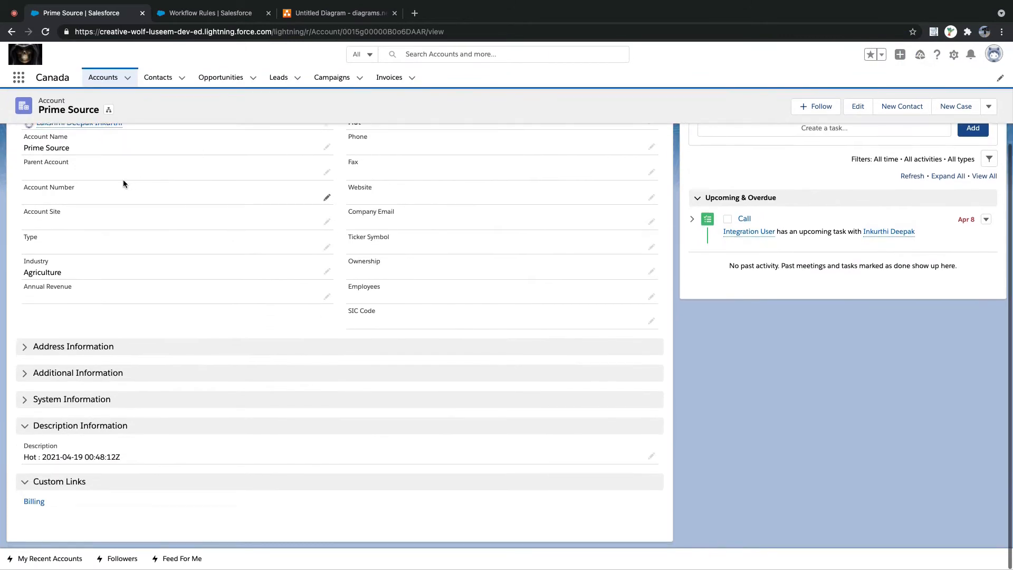
{"action": "left_click_drag", "start_coordinate": [18, 458], "coordinate": [127, 459]}
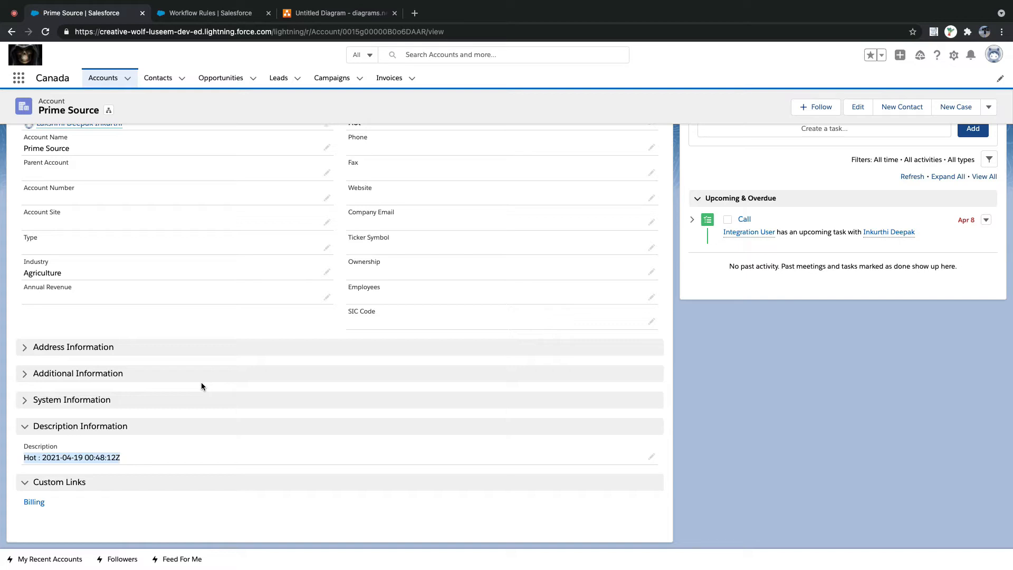
{"action": "scroll", "coordinate": [367, 240], "scroll_direction": "up", "scroll_amount": 1}
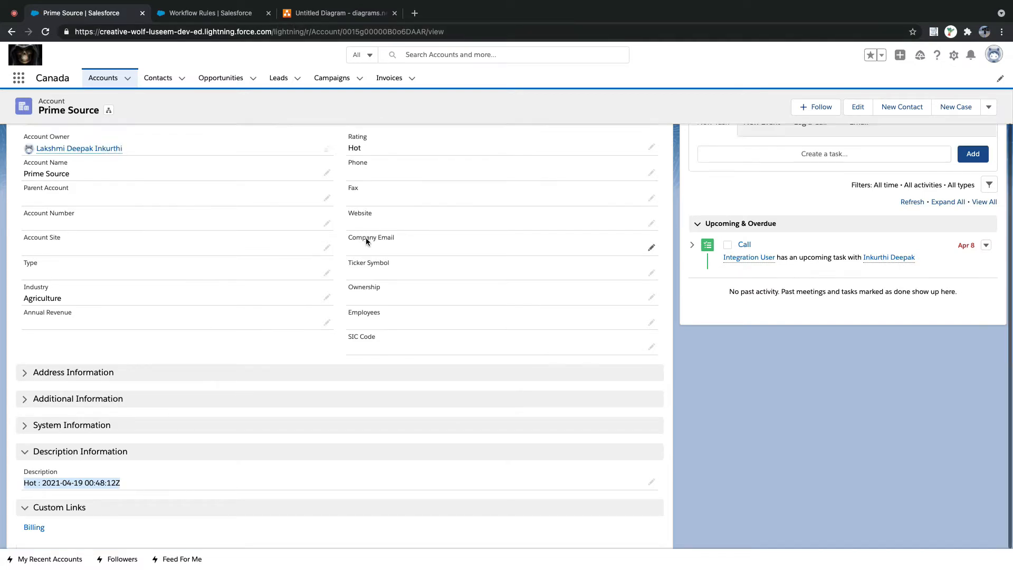
{"action": "scroll", "coordinate": [366, 237], "scroll_direction": "up", "scroll_amount": 3}
{"action": "scroll", "coordinate": [201, 408], "scroll_direction": "down", "scroll_amount": 4}
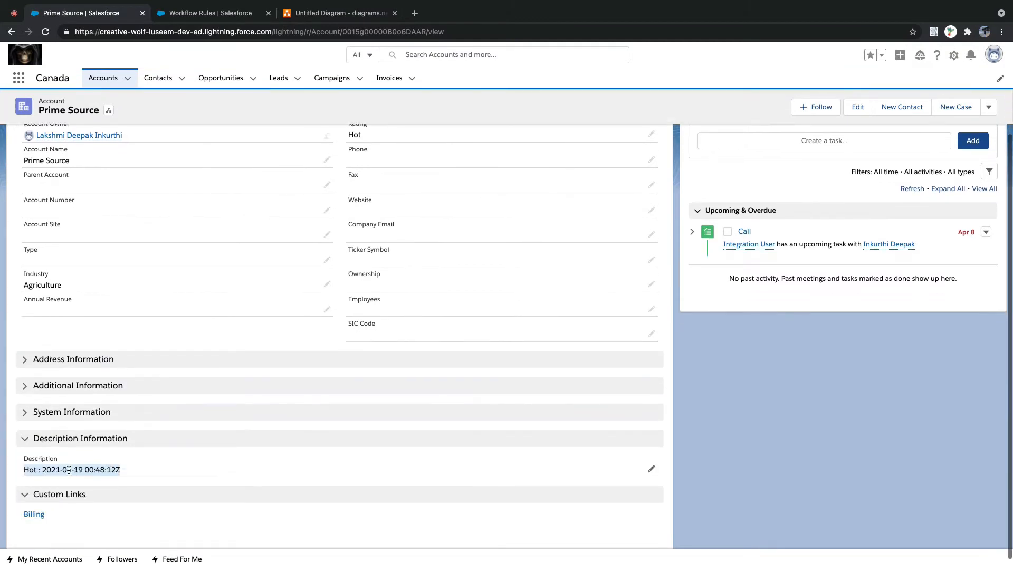
{"action": "scroll", "coordinate": [68, 471], "scroll_direction": "up", "scroll_amount": 2}
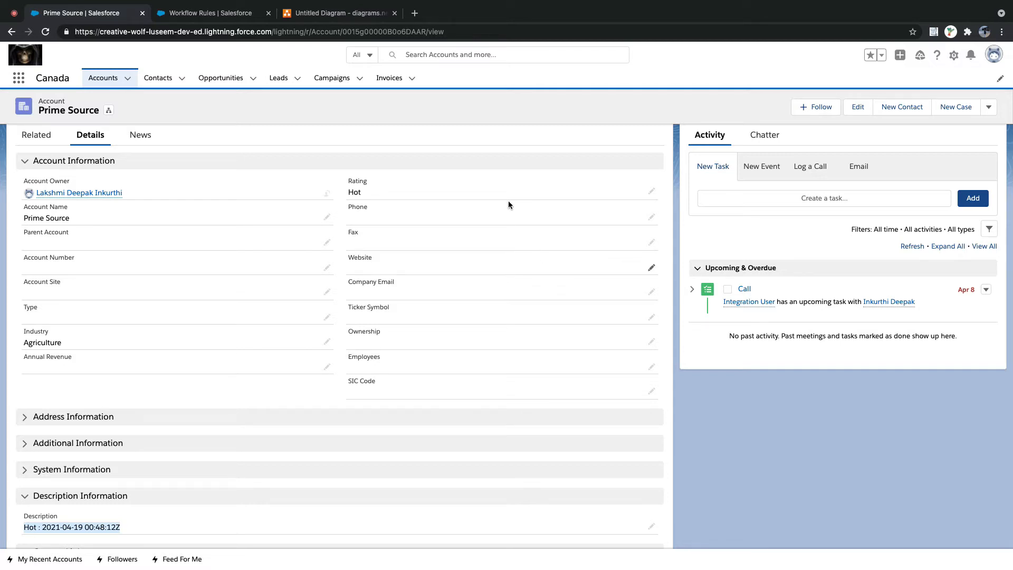
Step: Set the Account Rating Changes rule to evaluate when created, and any time it's edited to subsequently meet criteria, and save the rule
{"action": "left_click", "coordinate": [229, 15]}
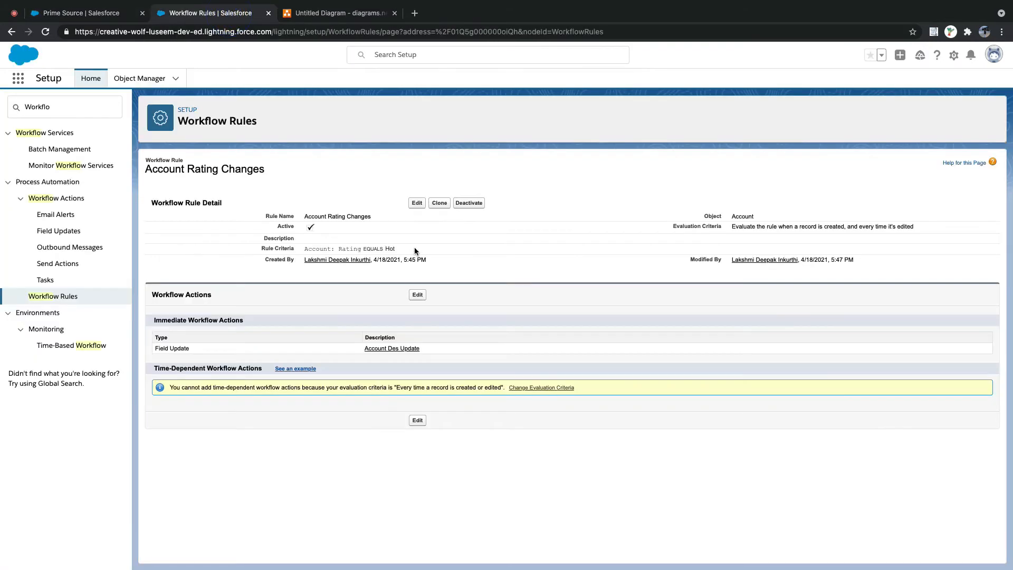
{"action": "left_click", "coordinate": [417, 203]}
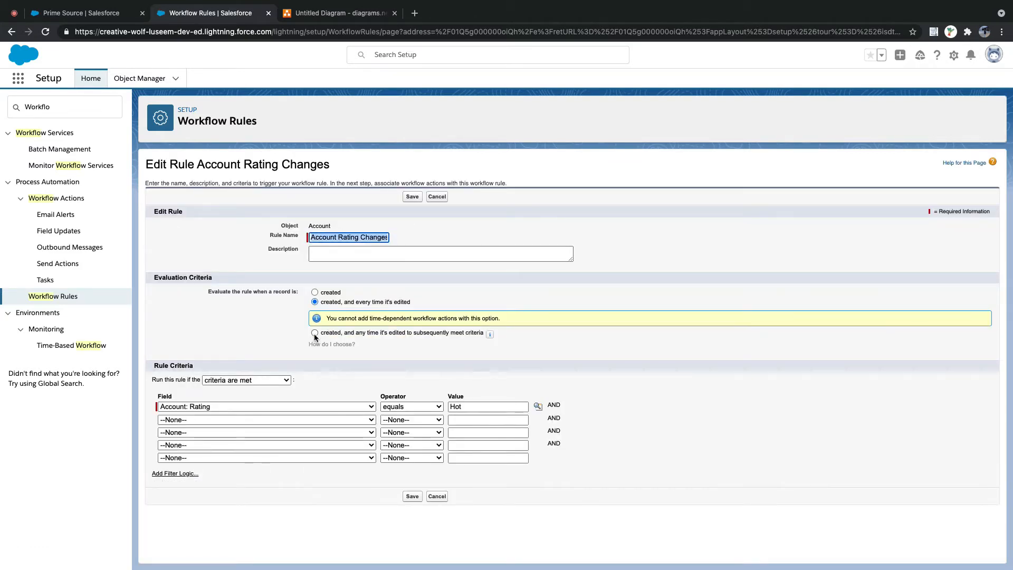
{"action": "left_click", "coordinate": [315, 333]}
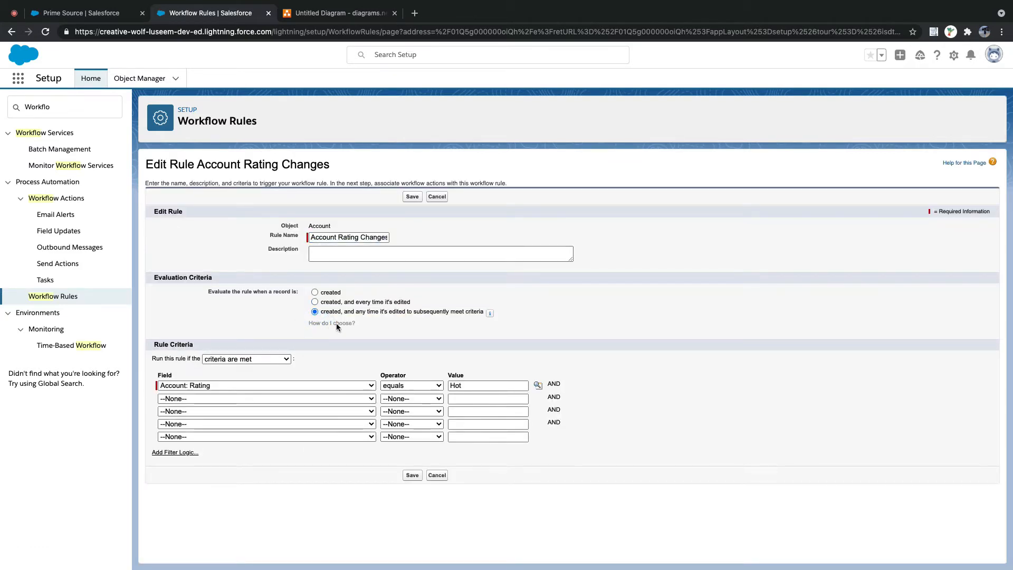
{"action": "left_click", "coordinate": [413, 196]}
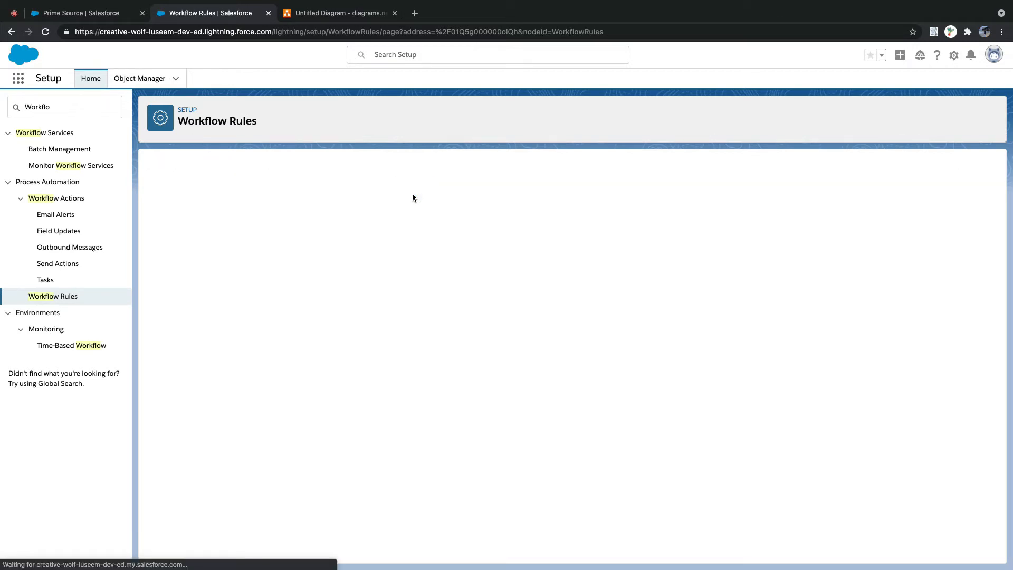
{"action": "left_click", "coordinate": [84, 13]}
{"action": "left_click", "coordinate": [182, 13]}
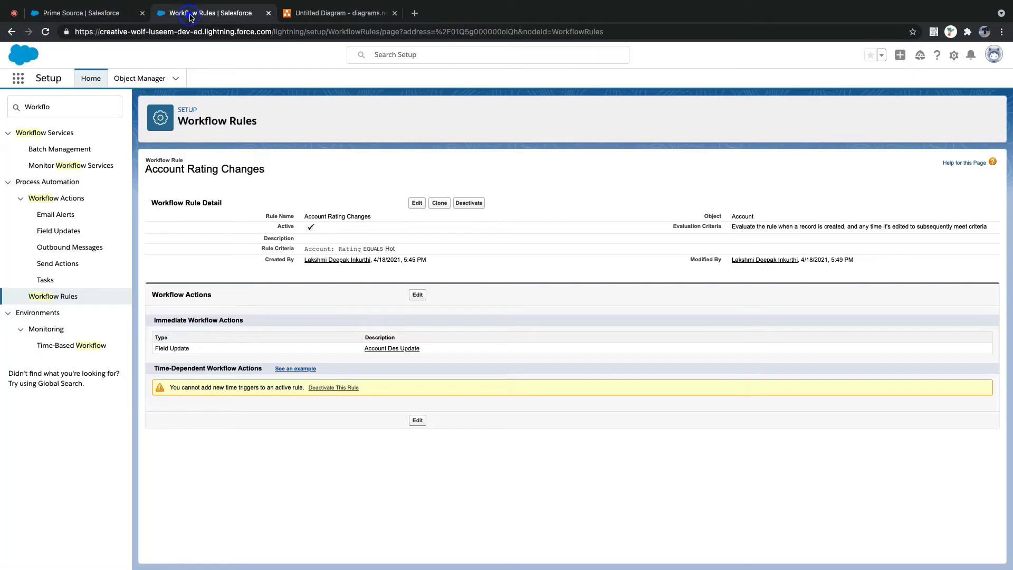
Step: Return to the Prime Source account, save it again without changing any field, and check whether its Description updates
{"action": "left_click", "coordinate": [104, 29]}
{"action": "left_click", "coordinate": [82, 12]}
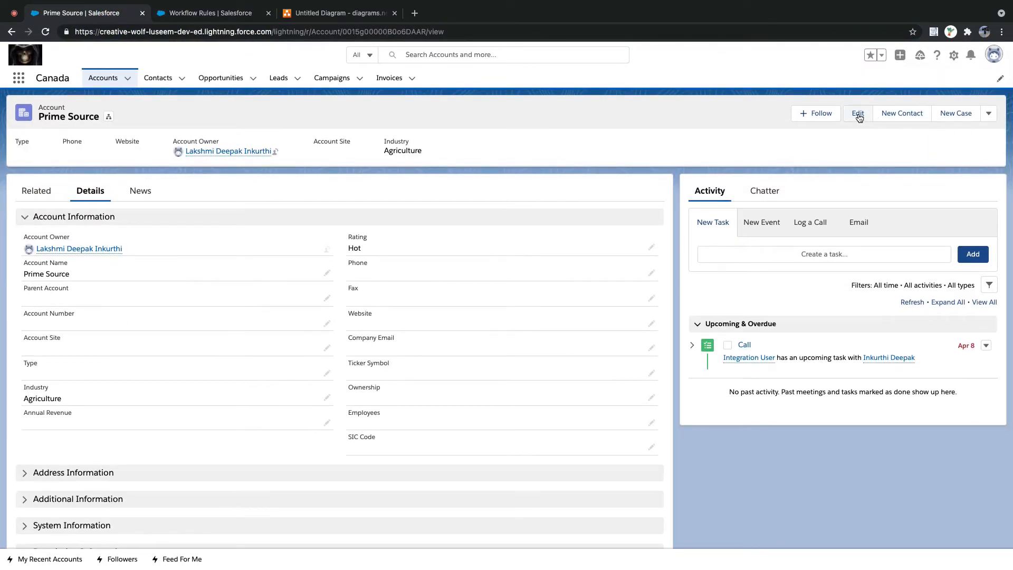
{"action": "left_click", "coordinate": [858, 114]}
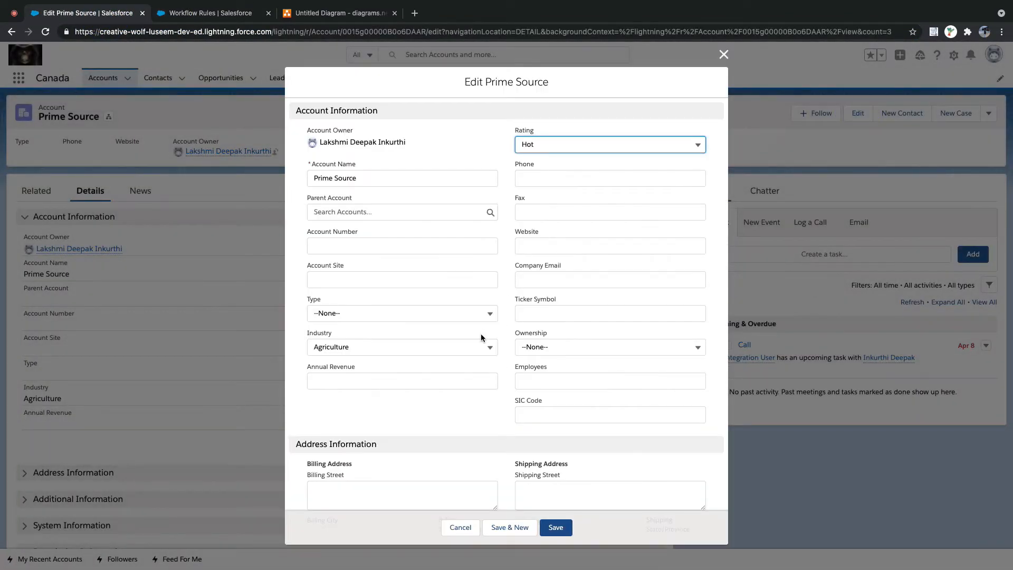
{"action": "scroll", "coordinate": [481, 337], "scroll_direction": "down", "scroll_amount": 10}
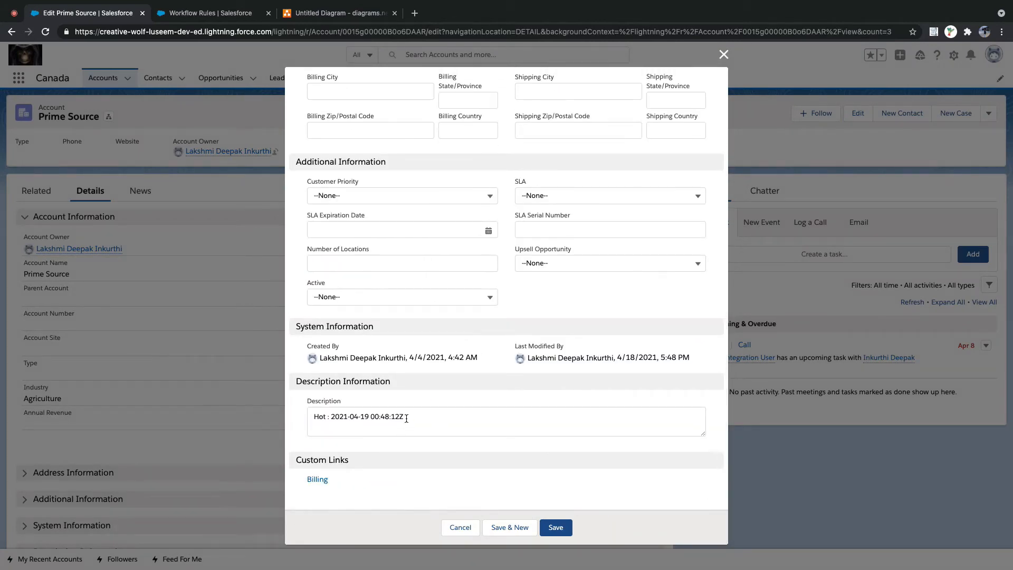
{"action": "left_click", "coordinate": [556, 528]}
{"action": "scroll", "coordinate": [422, 343], "scroll_direction": "down", "scroll_amount": 3}
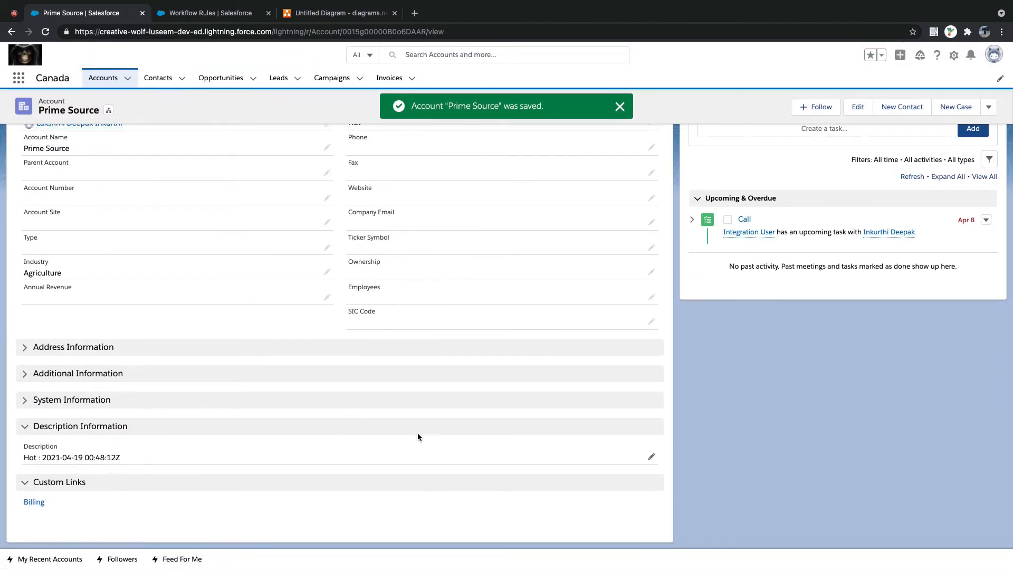
Step: Change the Prime Source account's Rating to Warm and save the record
{"action": "left_click", "coordinate": [653, 457]}
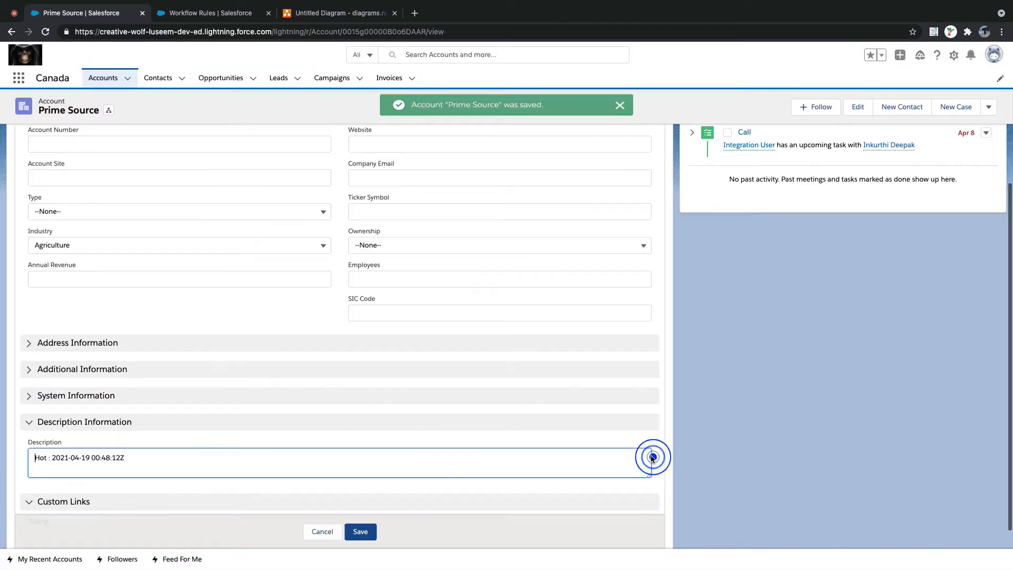
{"action": "scroll", "coordinate": [436, 417], "scroll_direction": "up", "scroll_amount": 10}
{"action": "left_click", "coordinate": [379, 256]}
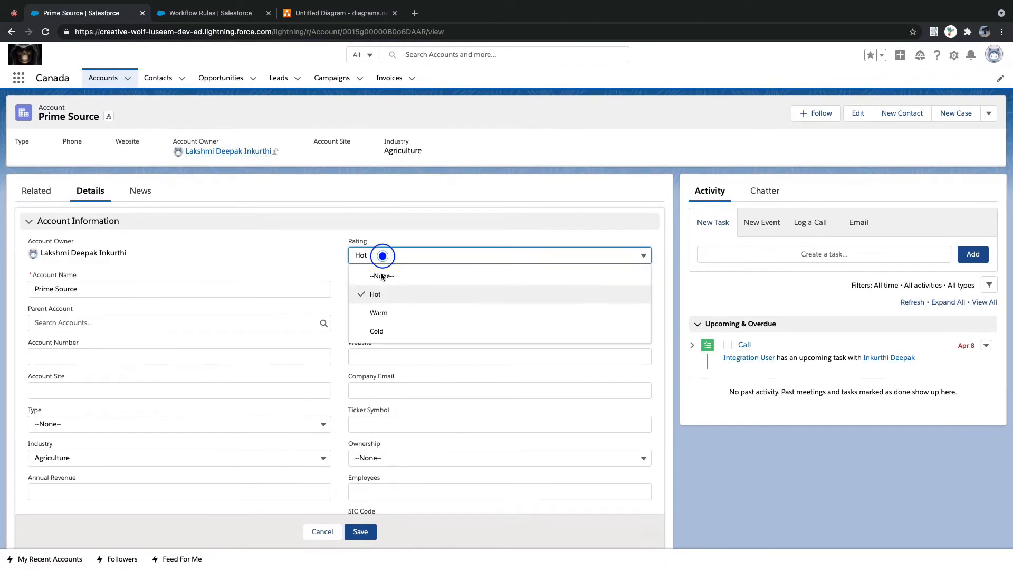
{"action": "left_click", "coordinate": [382, 311]}
{"action": "left_click", "coordinate": [361, 531]}
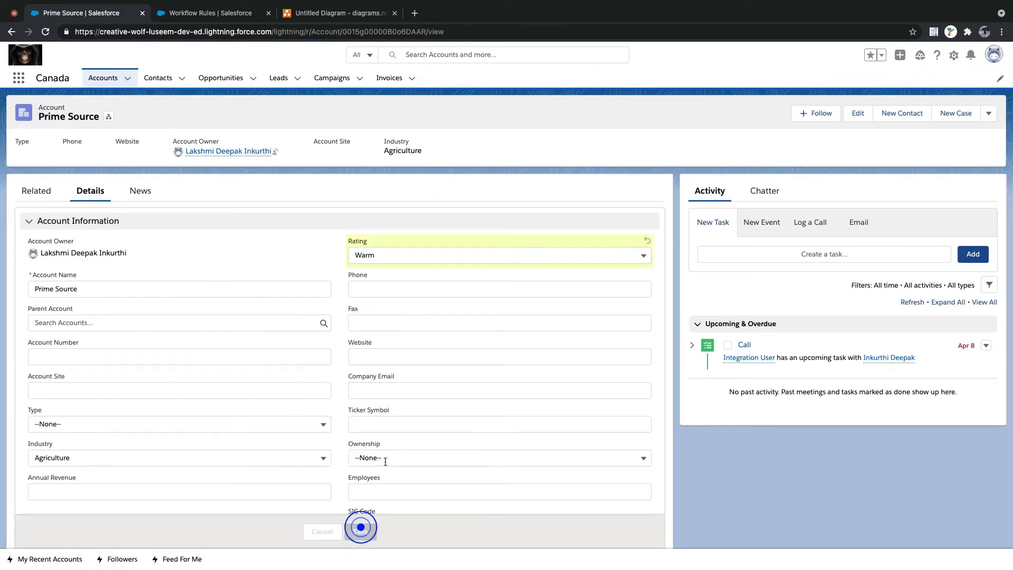
{"action": "scroll", "coordinate": [400, 385], "scroll_direction": "up", "scroll_amount": 4}
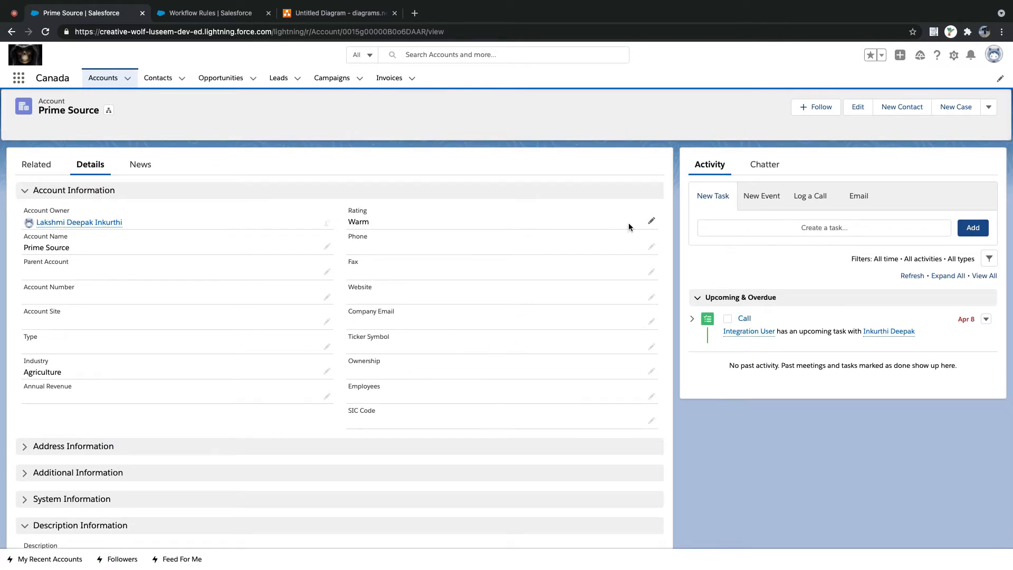
Step: Set the account's Rating back to Hot, save the record, and check the timestamp in its Description
{"action": "left_click", "coordinate": [652, 221]}
{"action": "left_click", "coordinate": [606, 227]}
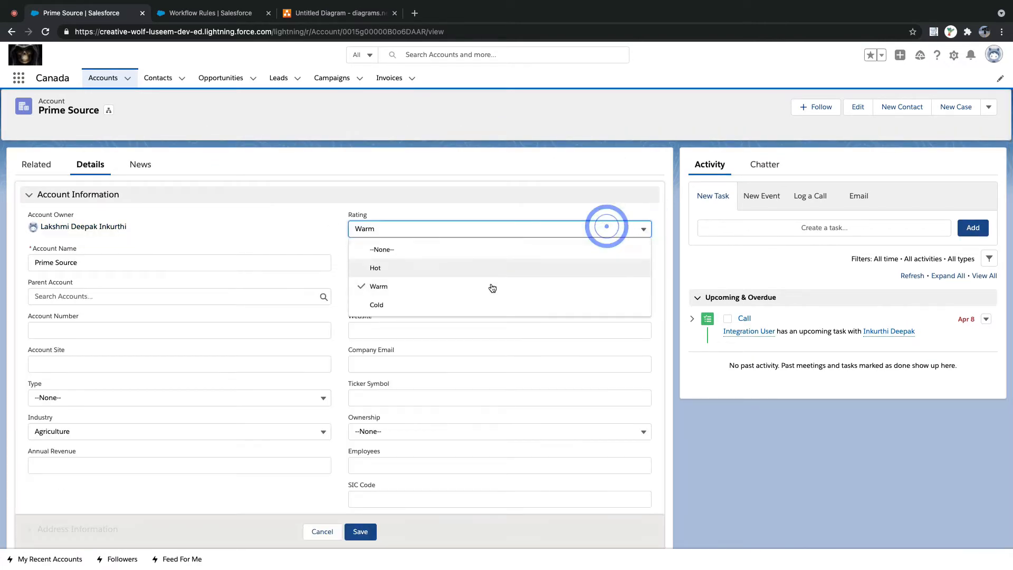
{"action": "left_click", "coordinate": [485, 265]}
{"action": "scroll", "coordinate": [452, 287], "scroll_direction": "down", "scroll_amount": 5}
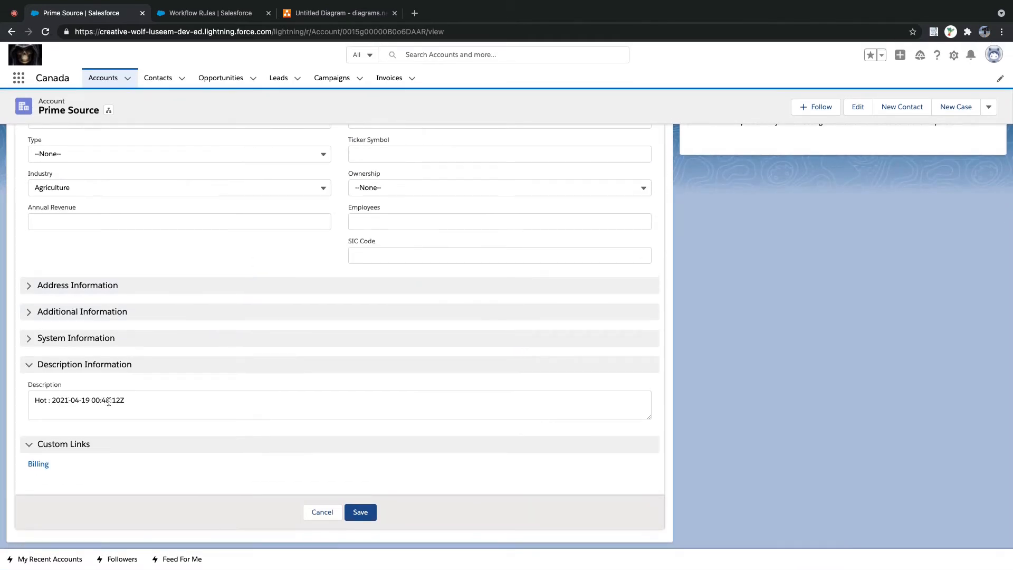
{"action": "left_click", "coordinate": [360, 512]}
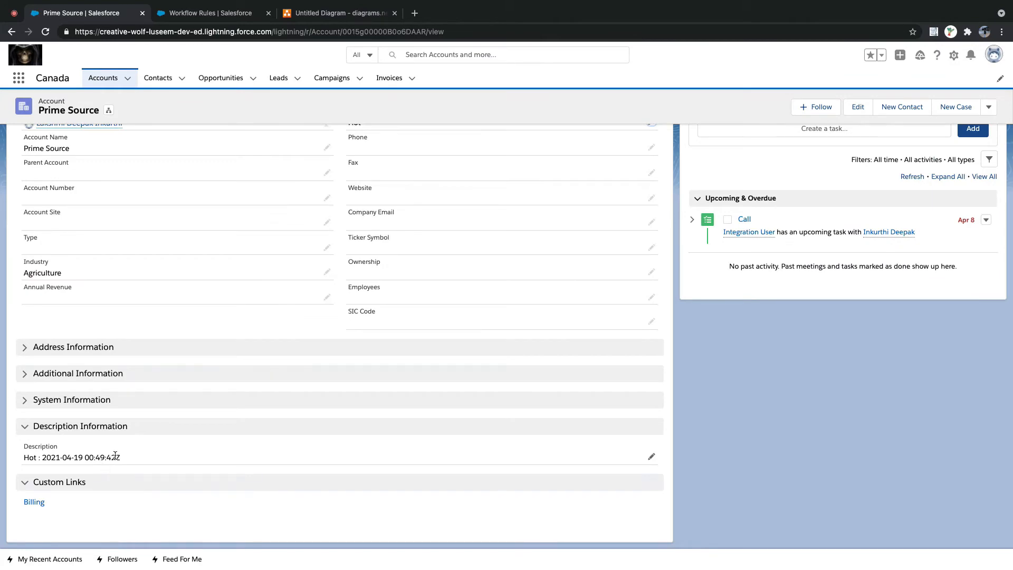
Step: Reopen the account for editing, save it unchanged with Rating already Hot, and compare the Description timestamp
{"action": "scroll", "coordinate": [327, 425], "scroll_direction": "up", "scroll_amount": 3}
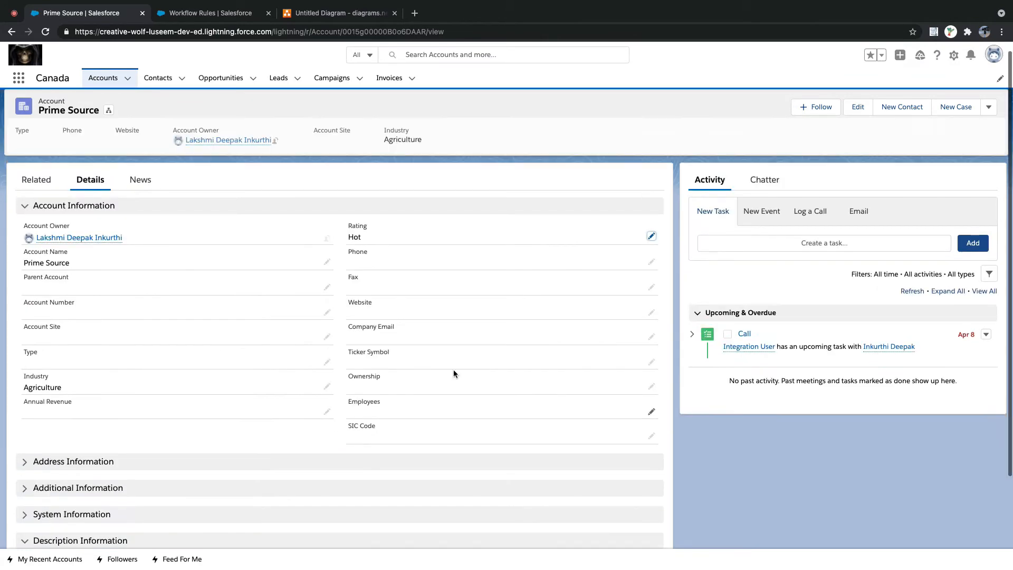
{"action": "left_click", "coordinate": [853, 108]}
{"action": "scroll", "coordinate": [625, 364], "scroll_direction": "down", "scroll_amount": 1}
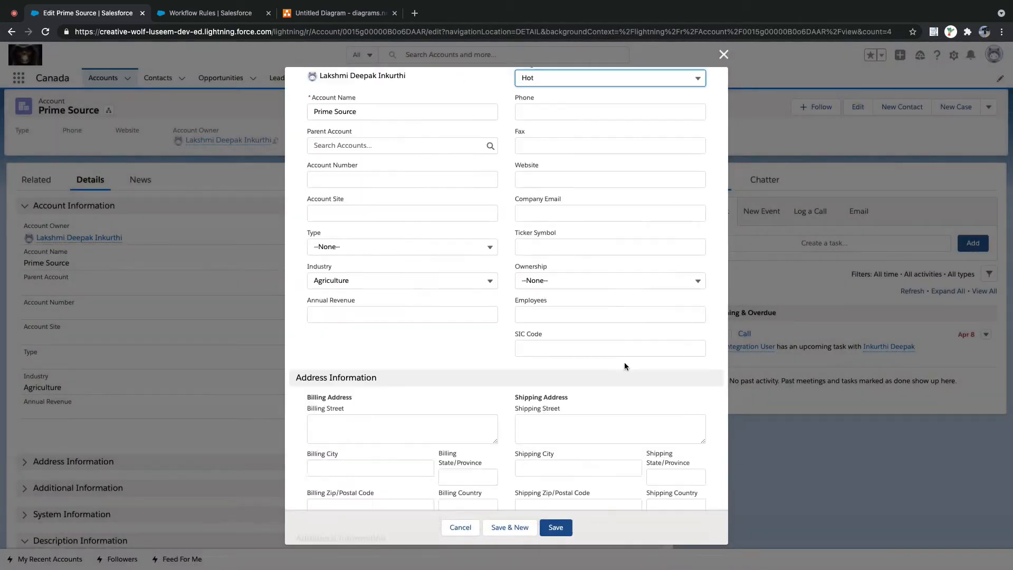
{"action": "scroll", "coordinate": [625, 364], "scroll_direction": "down", "scroll_amount": 7}
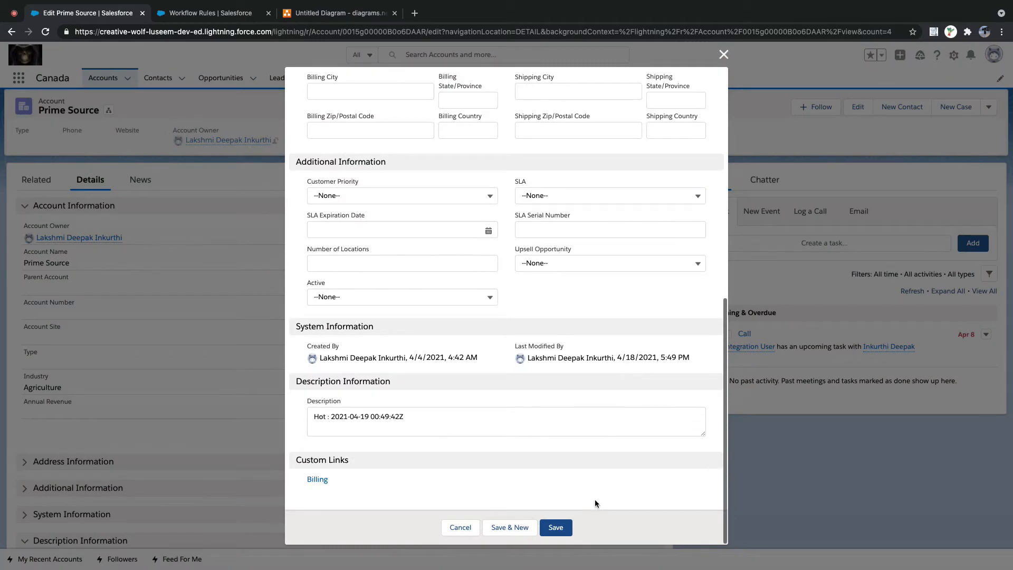
{"action": "left_click", "coordinate": [557, 528]}
{"action": "scroll", "coordinate": [589, 357], "scroll_direction": "down", "scroll_amount": 3}
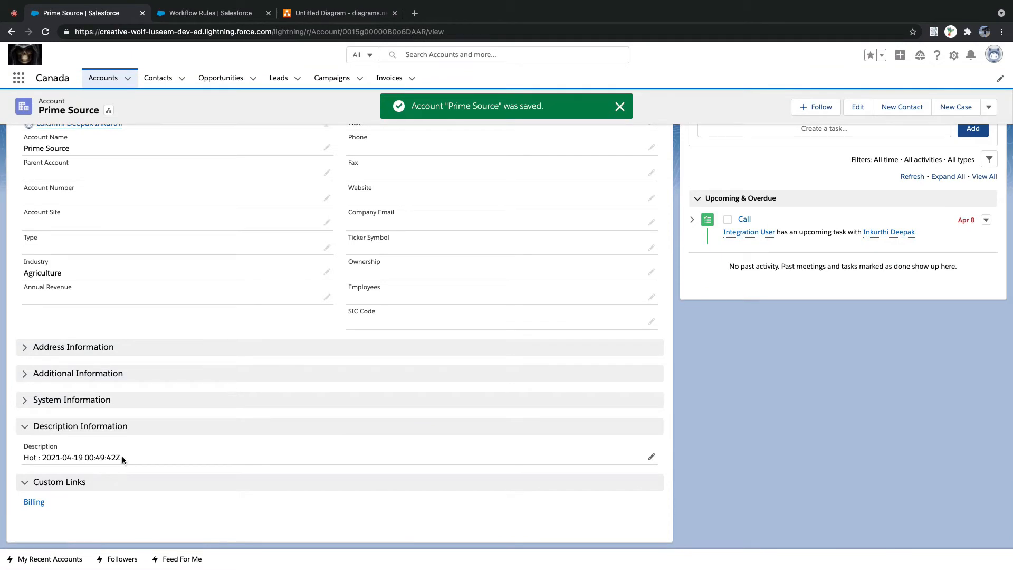
Step: Copy the time portion 00:49:42Z from the account's Description and open a new browser tab for a web search
{"action": "left_click_drag", "start_coordinate": [122, 455], "coordinate": [83, 455]}
{"action": "key", "text": "super+c"}
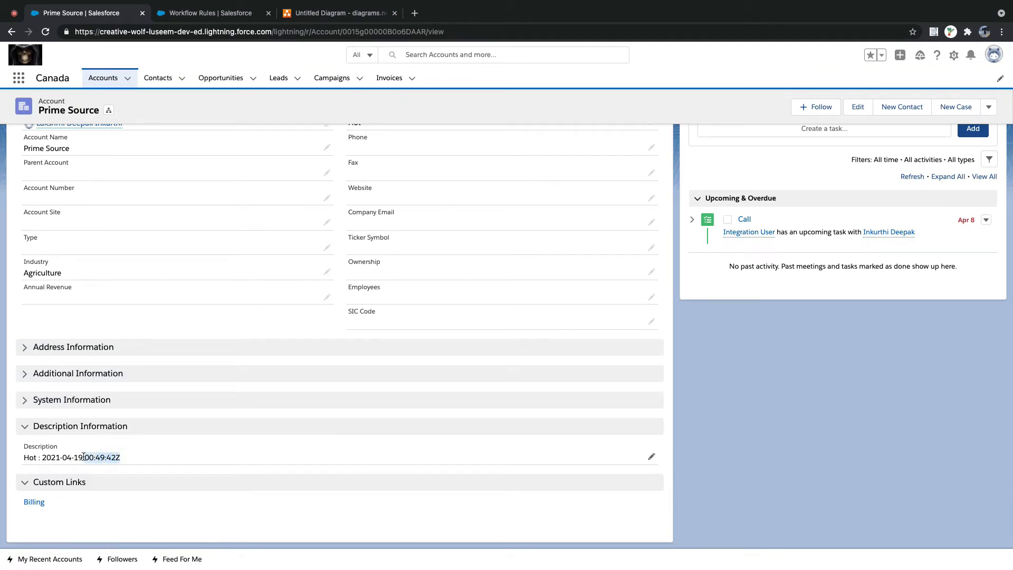
{"action": "left_click", "coordinate": [415, 12]}
{"action": "left_click", "coordinate": [422, 30]}
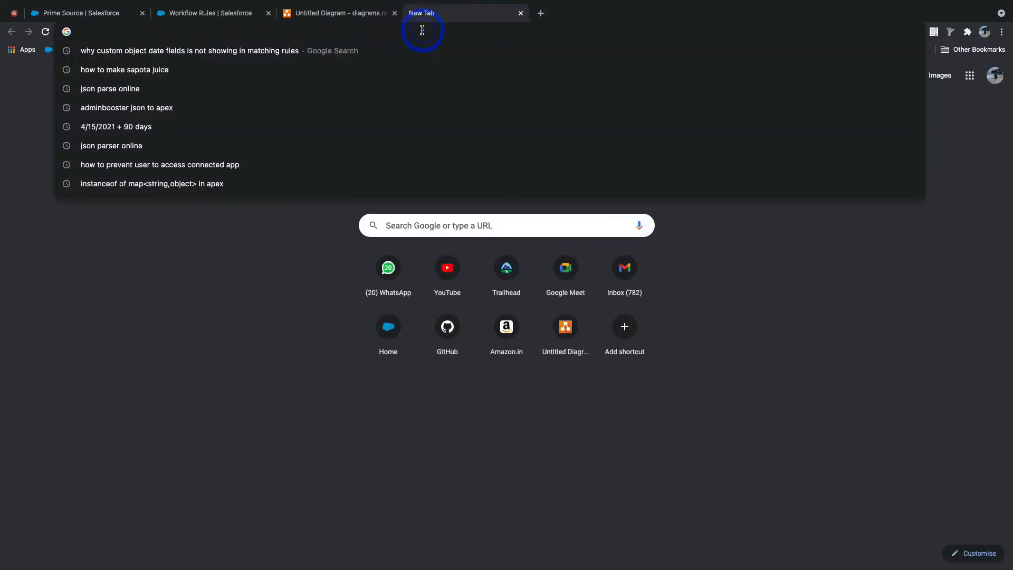
{"action": "type", "text": "Zolo"}
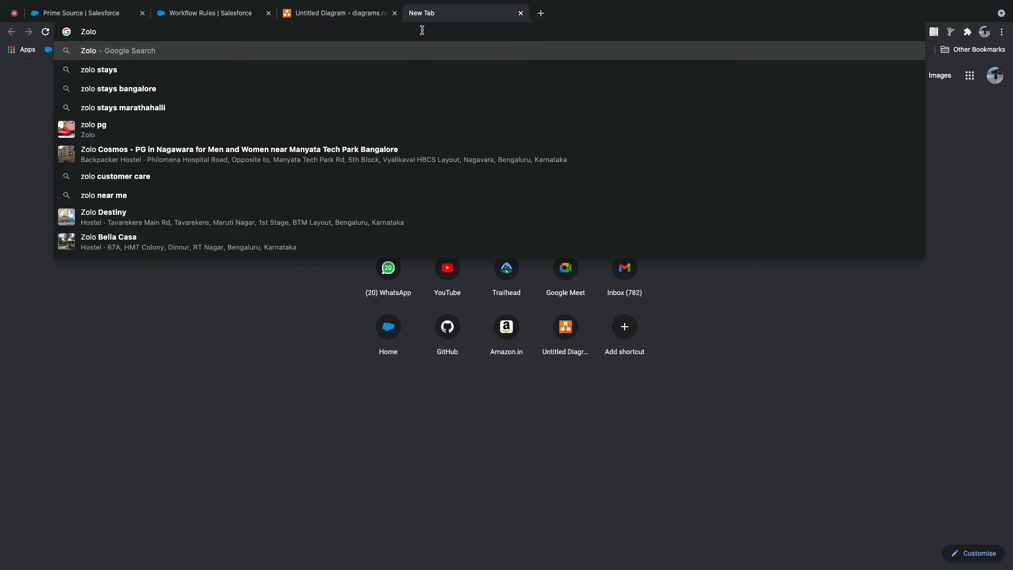
{"action": "key", "text": "BackSpace"}
{"action": "key", "text": "BackSpace"}
{"action": "key", "text": "BackSpace"}
{"action": "key", "text": "BackSpace"}
{"action": "key", "text": "BackSpace"}
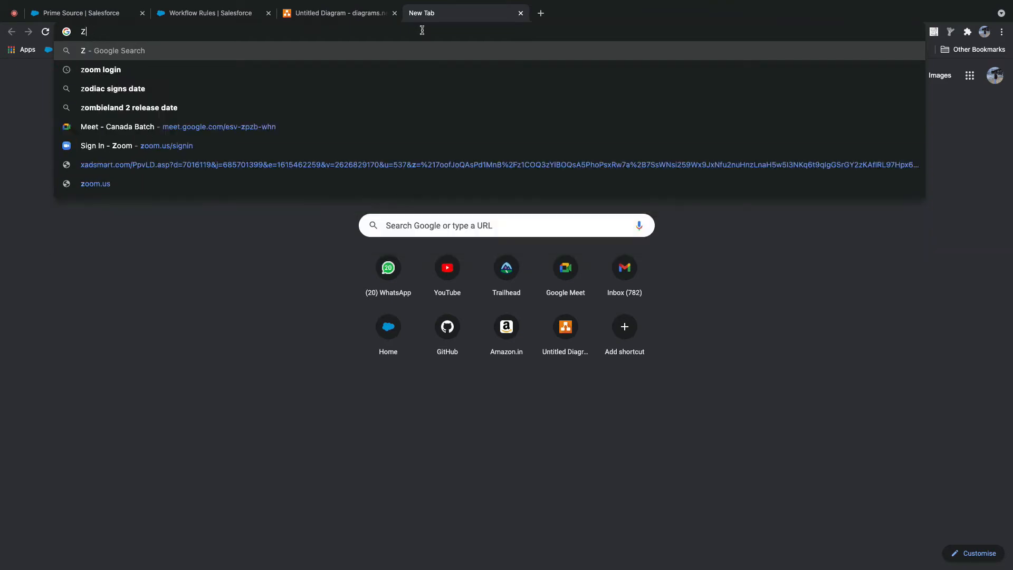
Step: Search Google for the copied time 00:49:42Z
{"action": "key", "text": "super+v"}
{"action": "key", "text": "Return"}
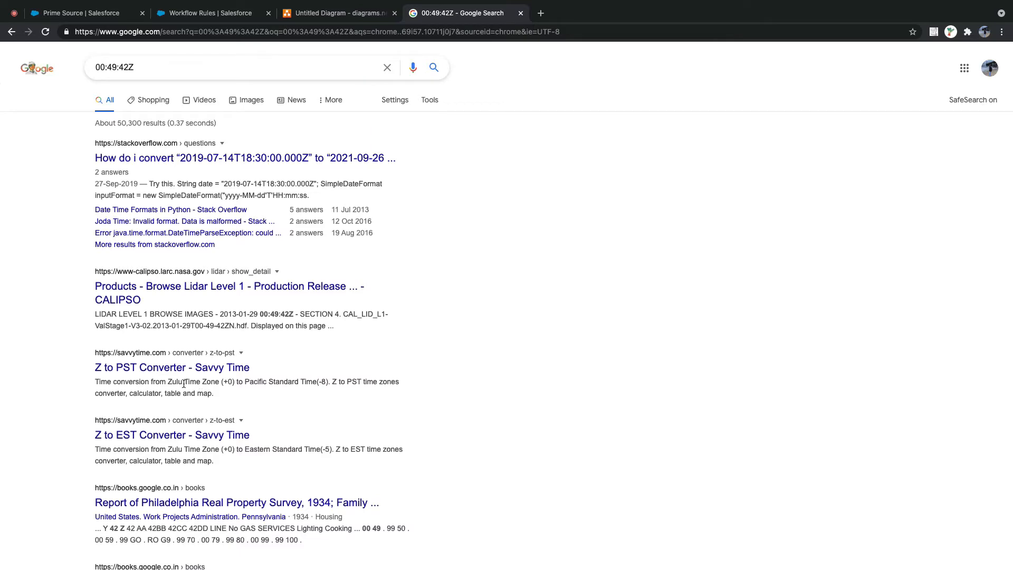
Step: Read the Zulu Time Zone search result and compare it with the timestamp in the Prime Source account's Description
{"action": "left_click_drag", "start_coordinate": [168, 382], "coordinate": [219, 382]}
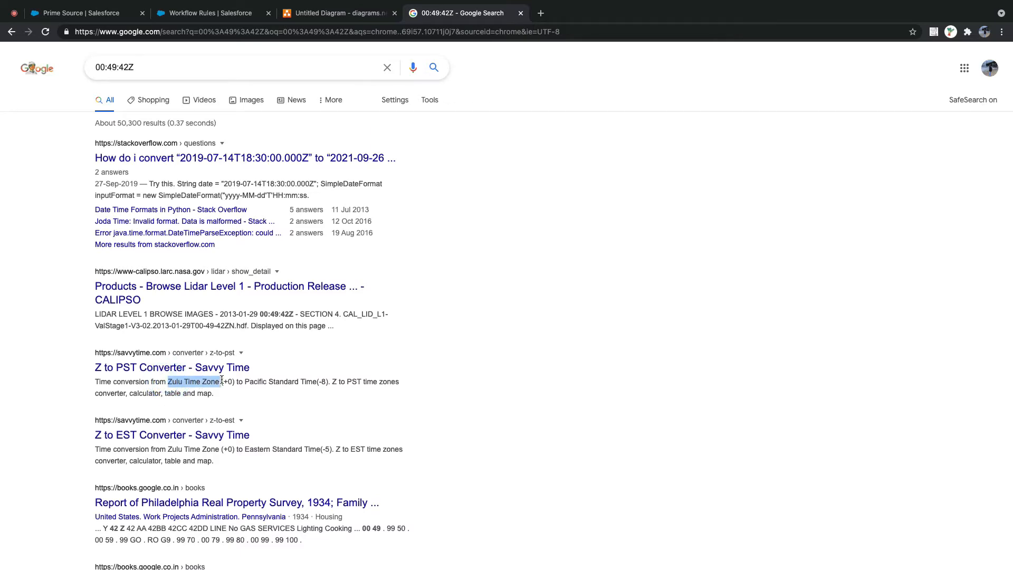
{"action": "left_click", "coordinate": [333, 13]}
{"action": "left_click", "coordinate": [237, 12]}
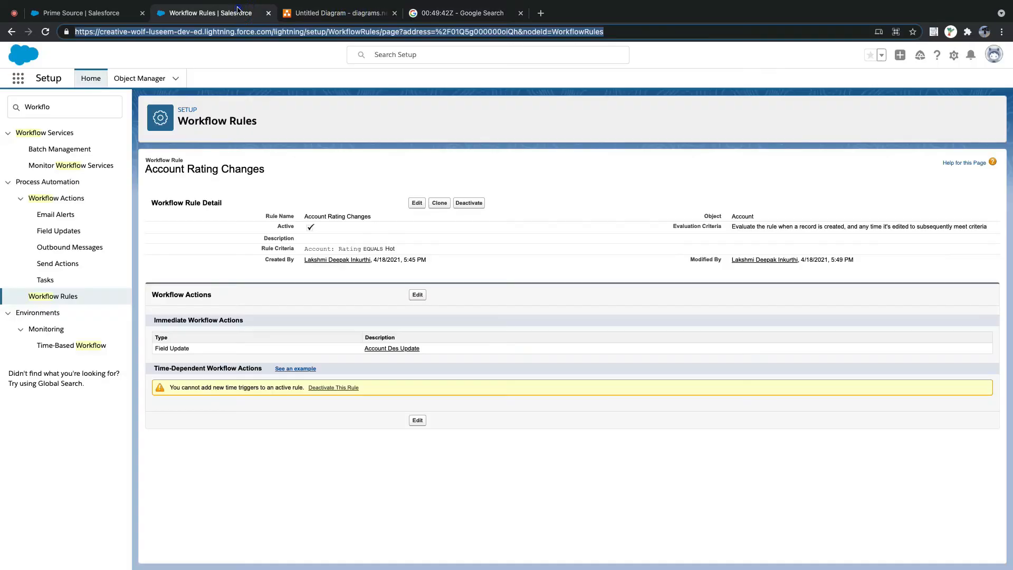
{"action": "left_click", "coordinate": [109, 14]}
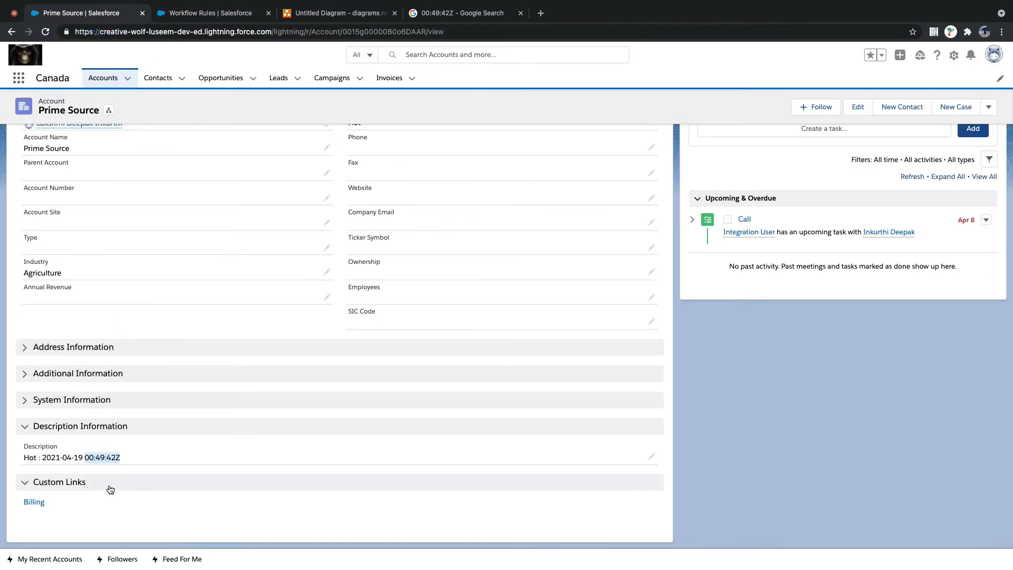
{"action": "left_click", "coordinate": [124, 457]}
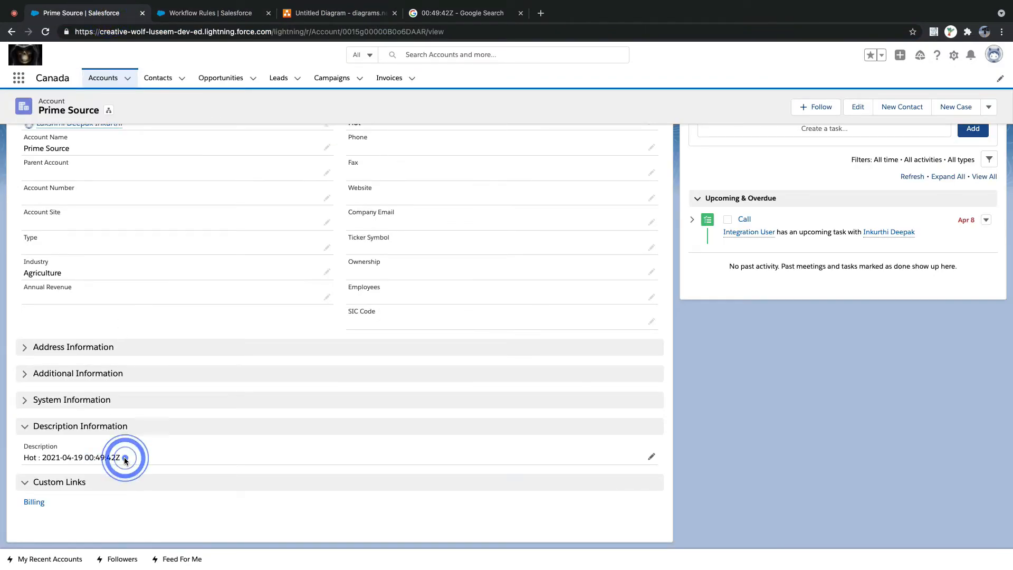
{"action": "mouse_move", "coordinate": [120, 457]}
{"action": "left_mouse_down"}
{"action": "mouse_move", "coordinate": [42, 457]}
{"action": "mouse_move", "coordinate": [122, 456]}
{"action": "left_mouse_up"}
{"action": "left_click", "coordinate": [82, 456]}
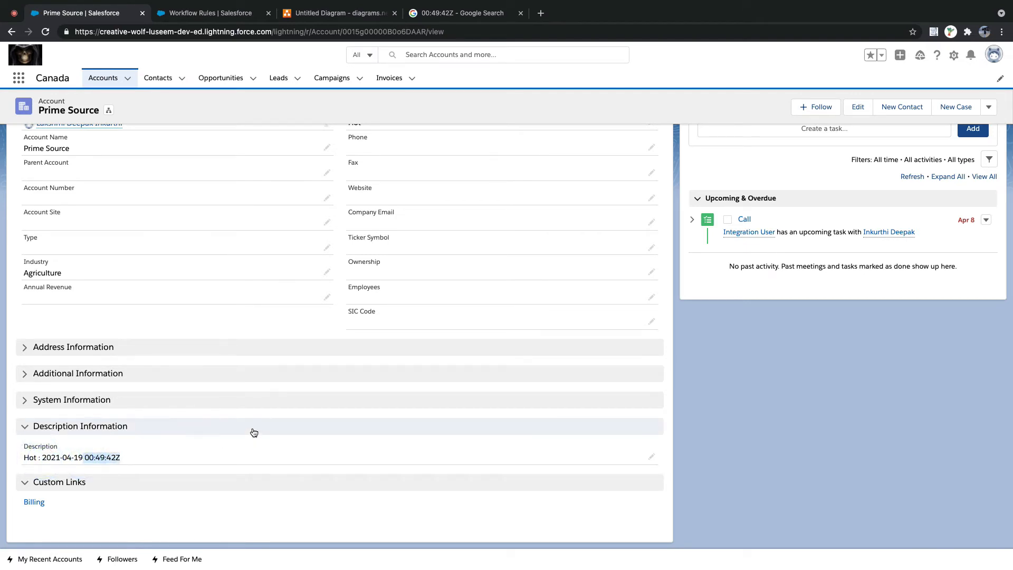
{"action": "scroll", "coordinate": [253, 432], "scroll_direction": "up", "scroll_amount": 3}
{"action": "scroll", "coordinate": [252, 428], "scroll_direction": "down", "scroll_amount": 3}
{"action": "scroll", "coordinate": [117, 459], "scroll_direction": "up", "scroll_amount": 1}
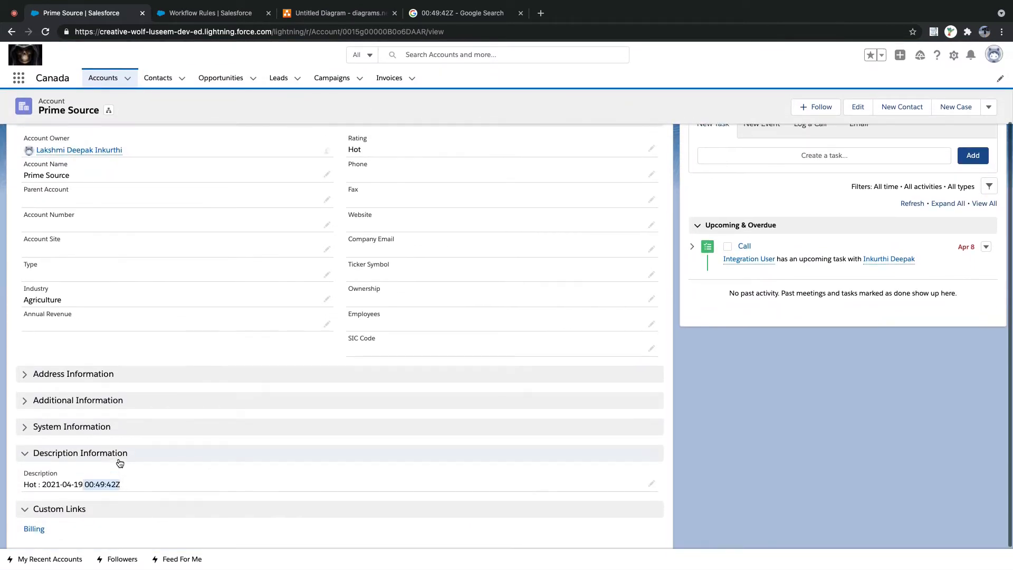
{"action": "scroll", "coordinate": [119, 460], "scroll_direction": "up", "scroll_amount": 1}
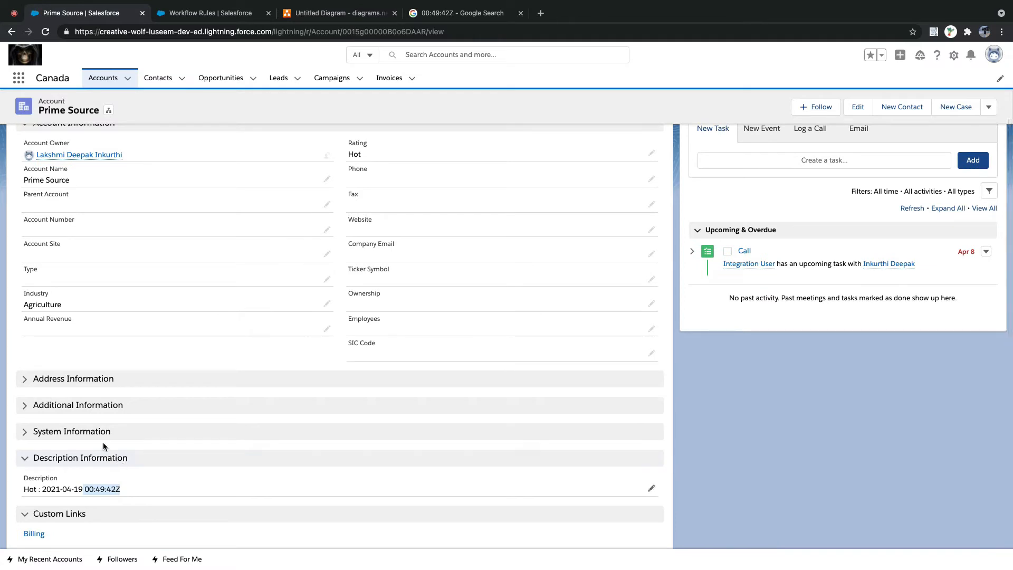
Step: Open the Prime Source account for editing again, save it without changes, and check its Description timestamp
{"action": "left_click", "coordinate": [860, 108]}
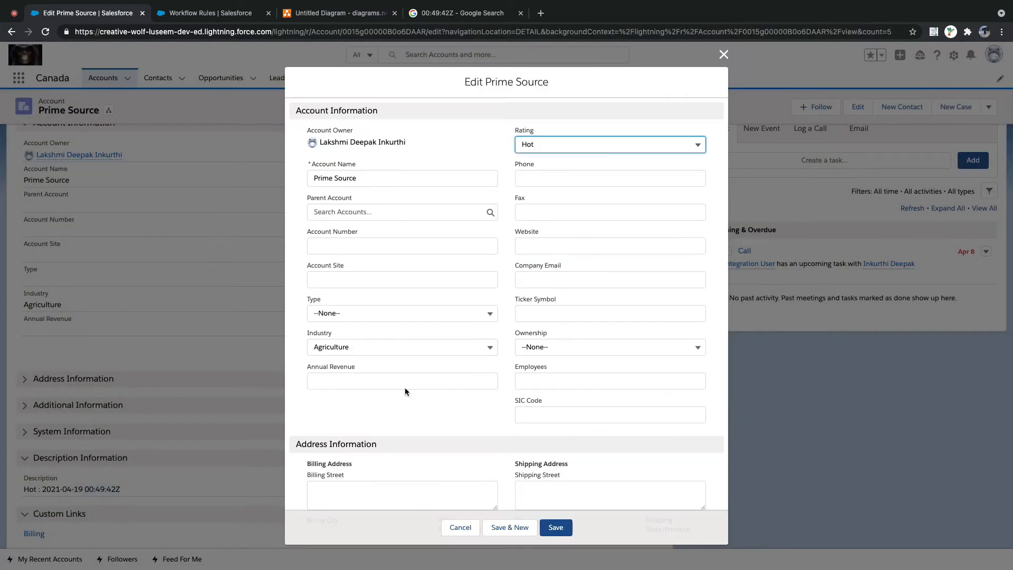
{"action": "scroll", "coordinate": [413, 366], "scroll_direction": "down", "scroll_amount": 5}
{"action": "scroll", "coordinate": [415, 424], "scroll_direction": "down", "scroll_amount": 3}
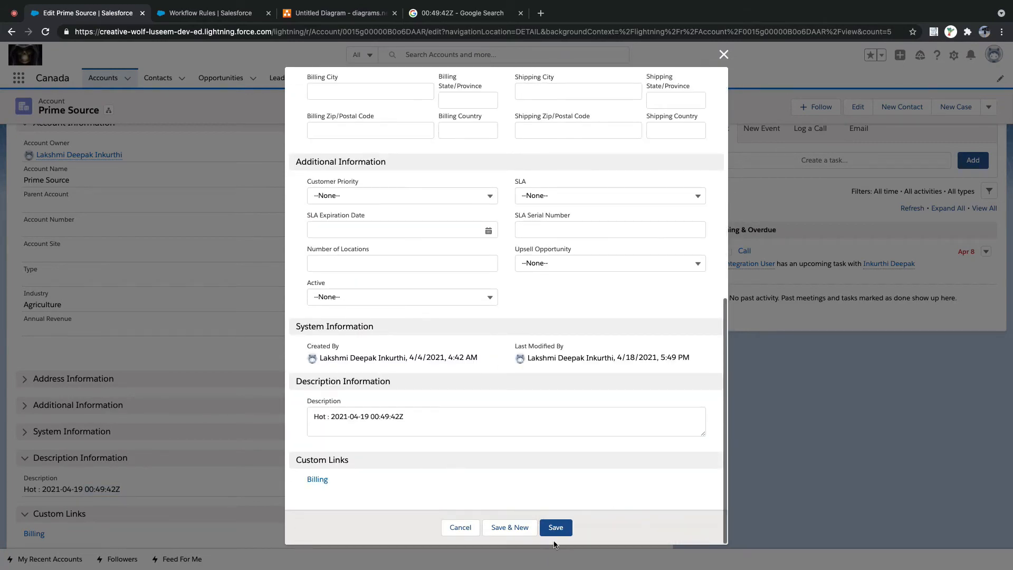
{"action": "left_click", "coordinate": [555, 527]}
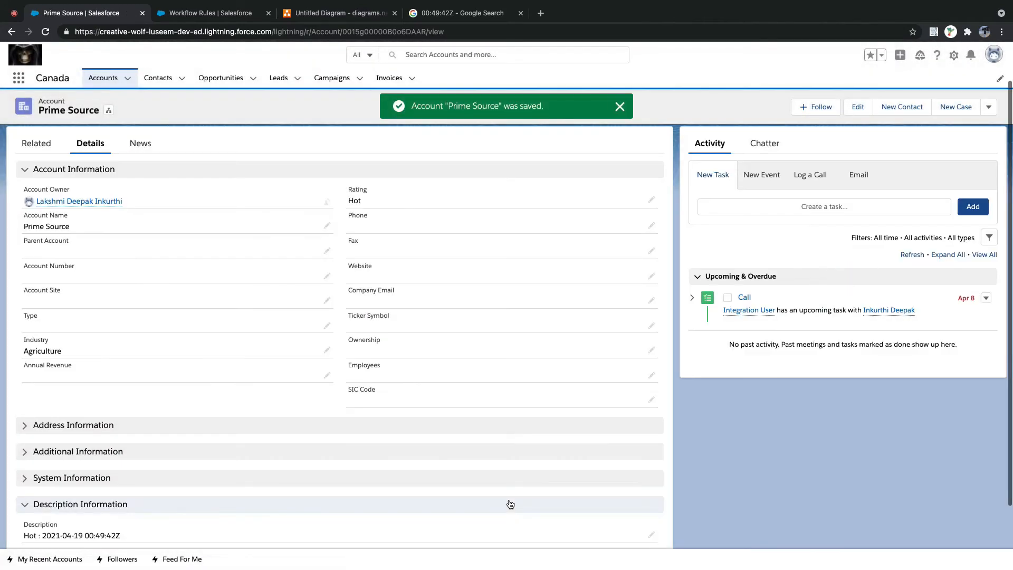
{"action": "scroll", "coordinate": [501, 490], "scroll_direction": "down", "scroll_amount": 2}
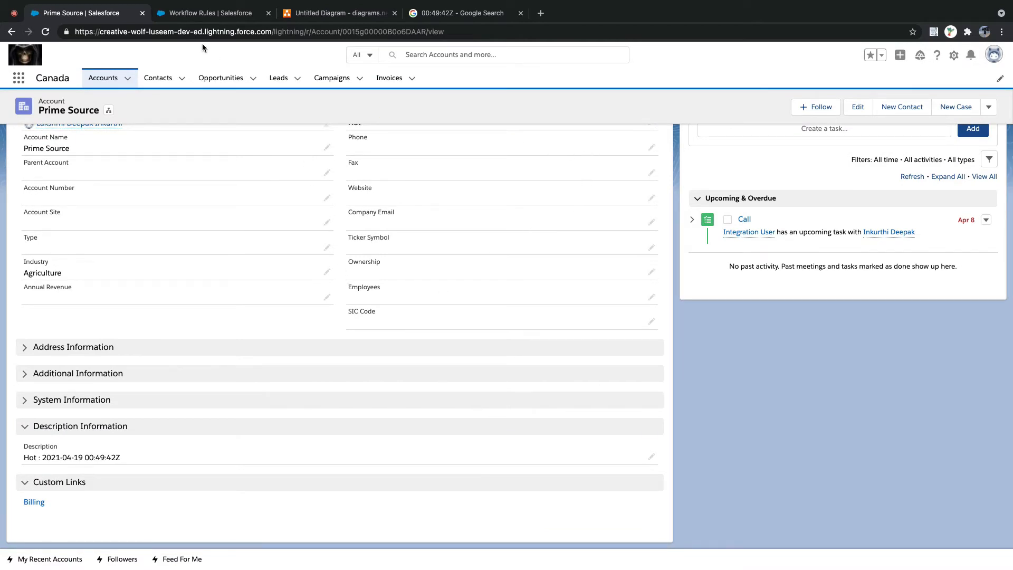
Step: Compare the Account Rating Changes rule's evaluation criteria with the account record, opening the rule for editing and leaving it unchanged
{"action": "left_click", "coordinate": [206, 13]}
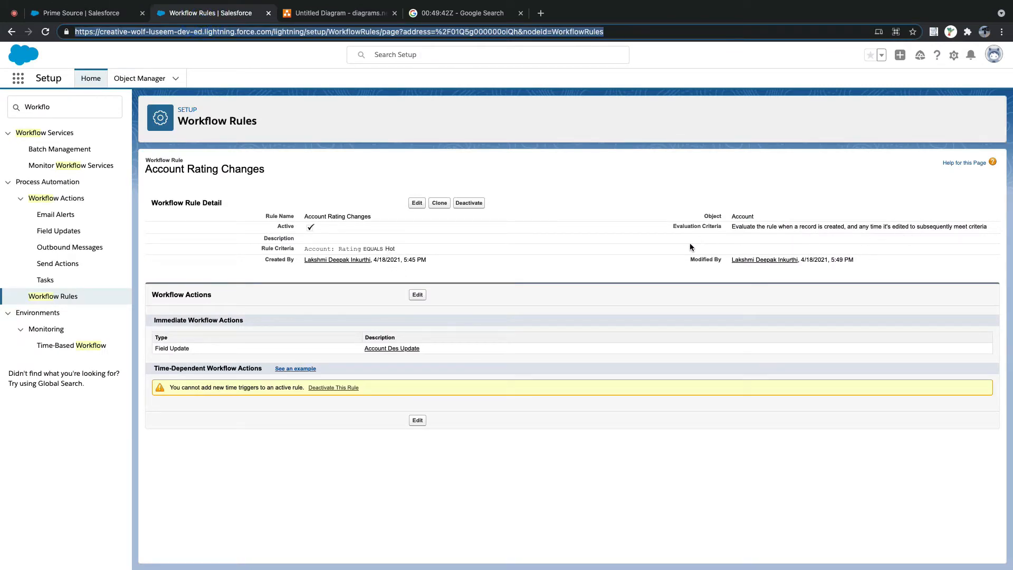
{"action": "left_click", "coordinate": [95, 11]}
{"action": "scroll", "coordinate": [295, 227], "scroll_direction": "up", "scroll_amount": 5}
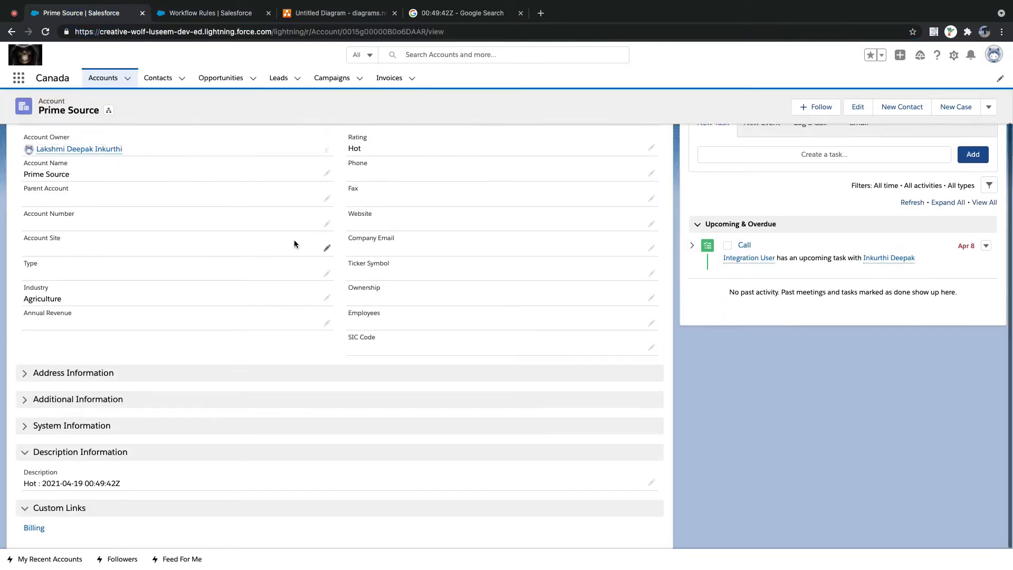
{"action": "left_click", "coordinate": [202, 14]}
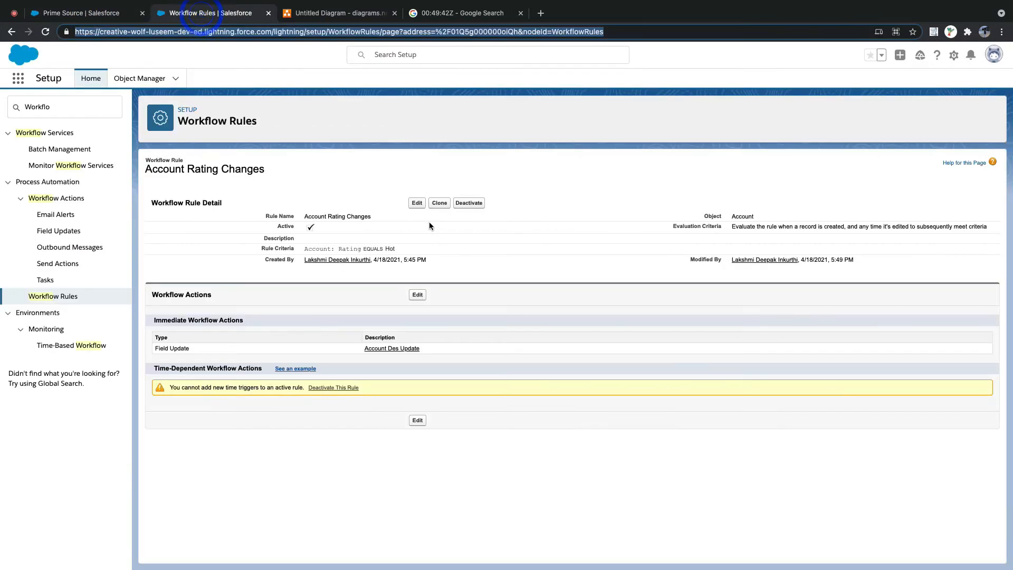
{"action": "left_click", "coordinate": [417, 202]}
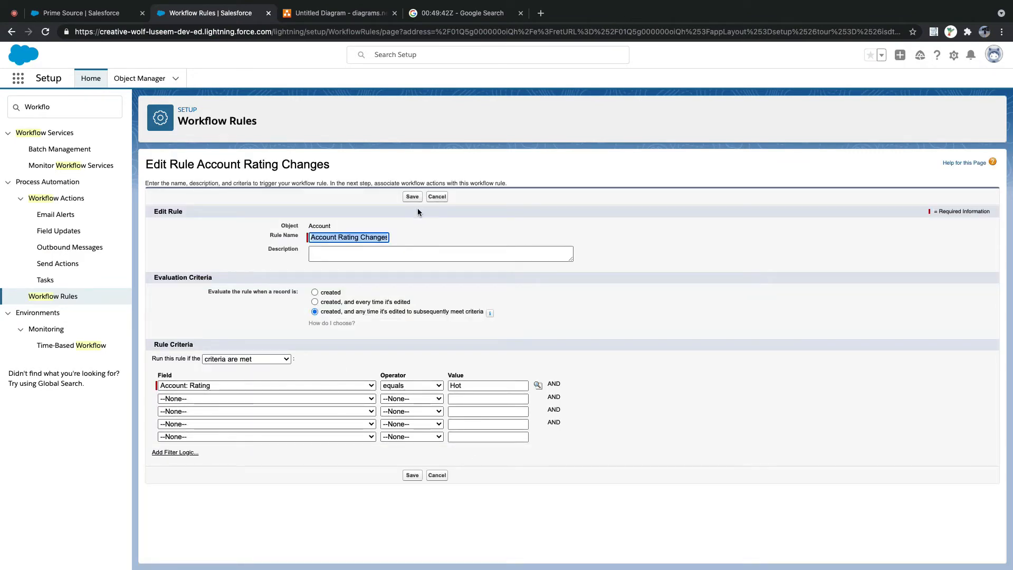
{"action": "left_click", "coordinate": [438, 197]}
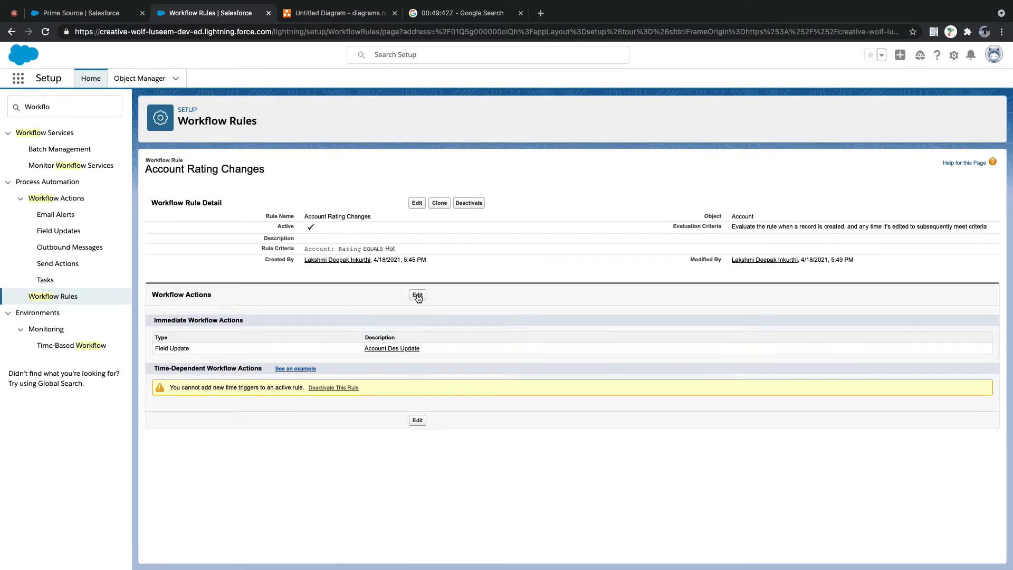
Step: Open the rule's workflow actions for editing and view the action types available for immediate actions
{"action": "left_click", "coordinate": [418, 295]}
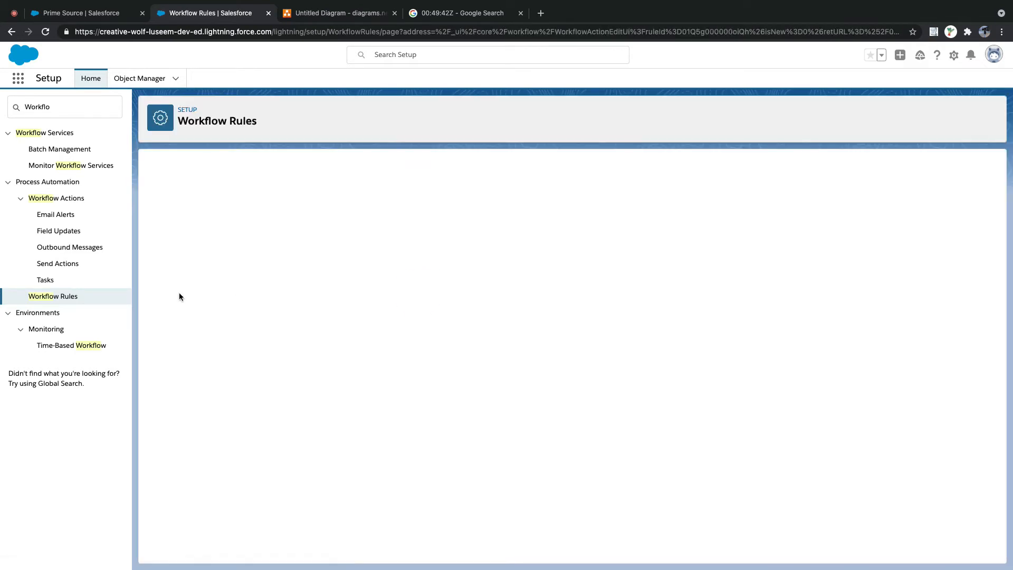
{"action": "left_click", "coordinate": [190, 327]}
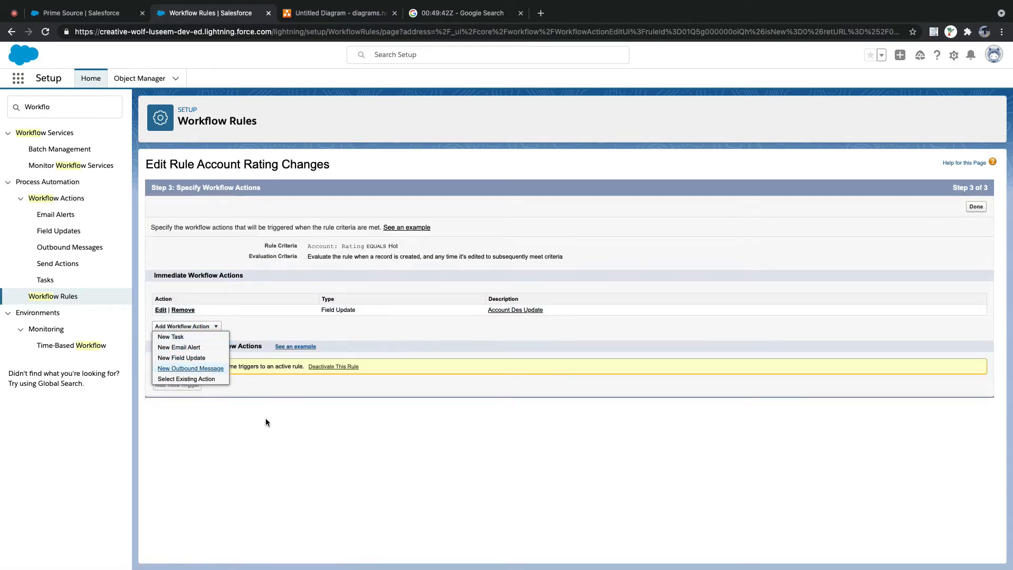
{"action": "left_click", "coordinate": [282, 414]}
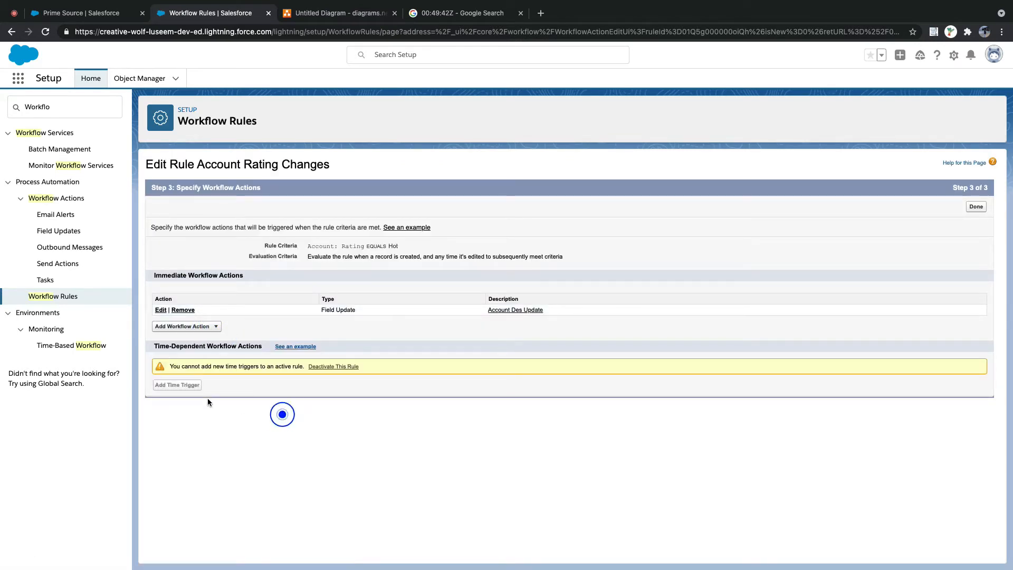
Step: Reopen the Account Rating Changes rule from the list of all workflow rules, deactivate it, and examine its time-dependent workflow actions
{"action": "left_click", "coordinate": [53, 297]}
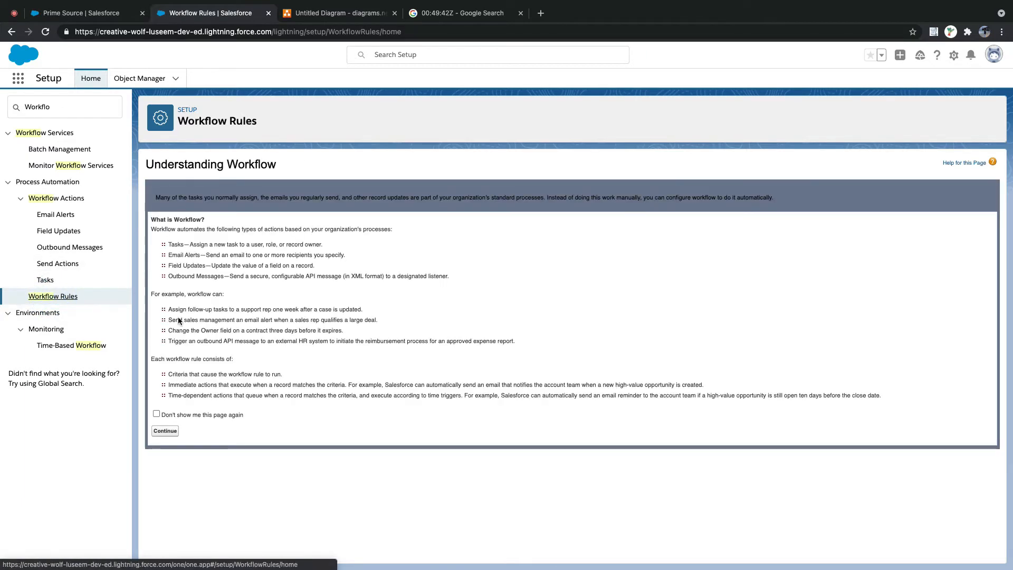
{"action": "left_click", "coordinate": [165, 431]}
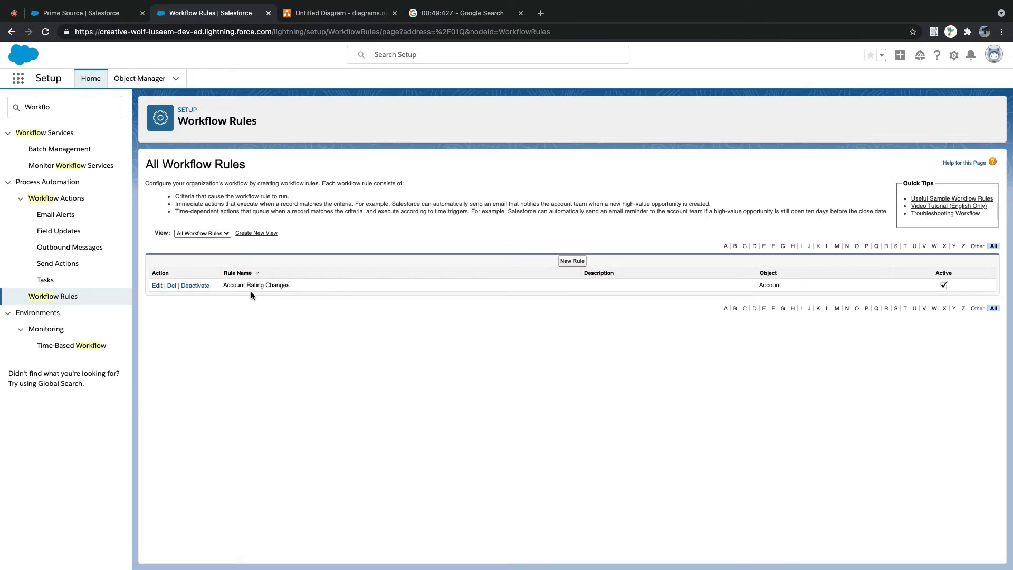
{"action": "left_click", "coordinate": [251, 285]}
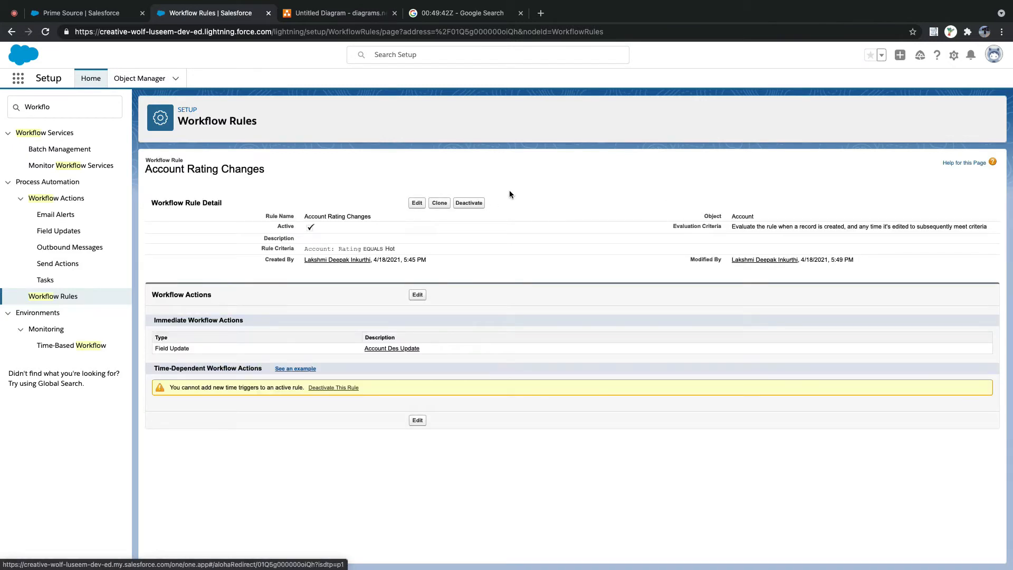
{"action": "left_click", "coordinate": [468, 205]}
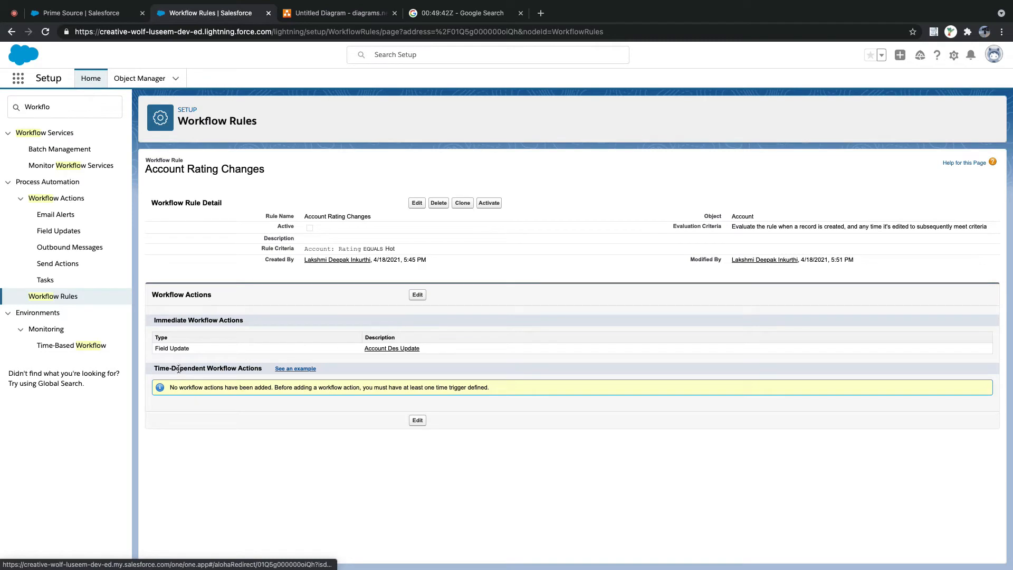
{"action": "left_click_drag", "start_coordinate": [154, 368], "coordinate": [269, 370]}
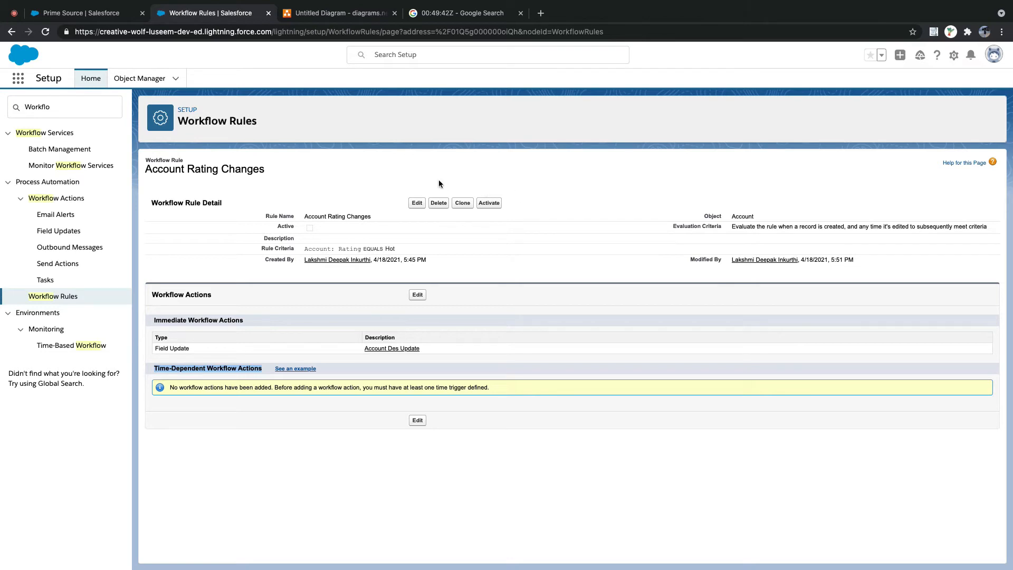
Step: Set the rule's evaluation criteria to "created, and every time it's edited", save, and check whether time-dependent actions are allowed
{"action": "left_click", "coordinate": [416, 203]}
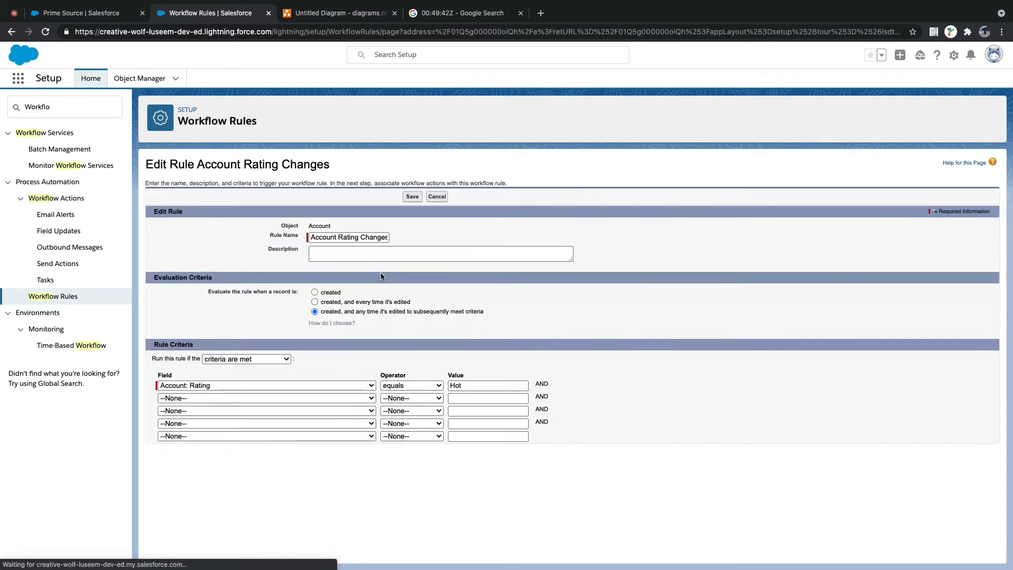
{"action": "left_click", "coordinate": [315, 302]}
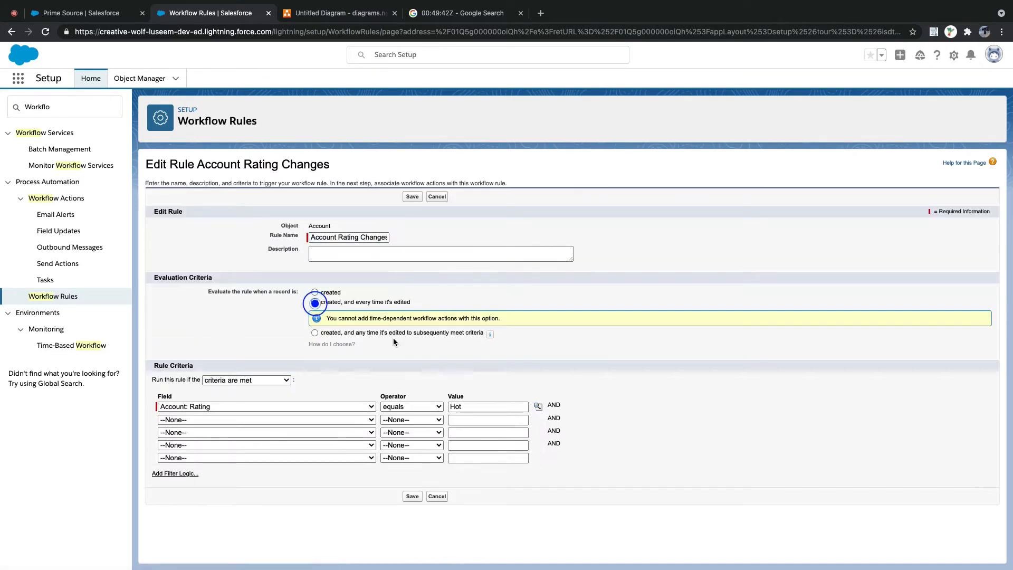
{"action": "left_click", "coordinate": [412, 499]}
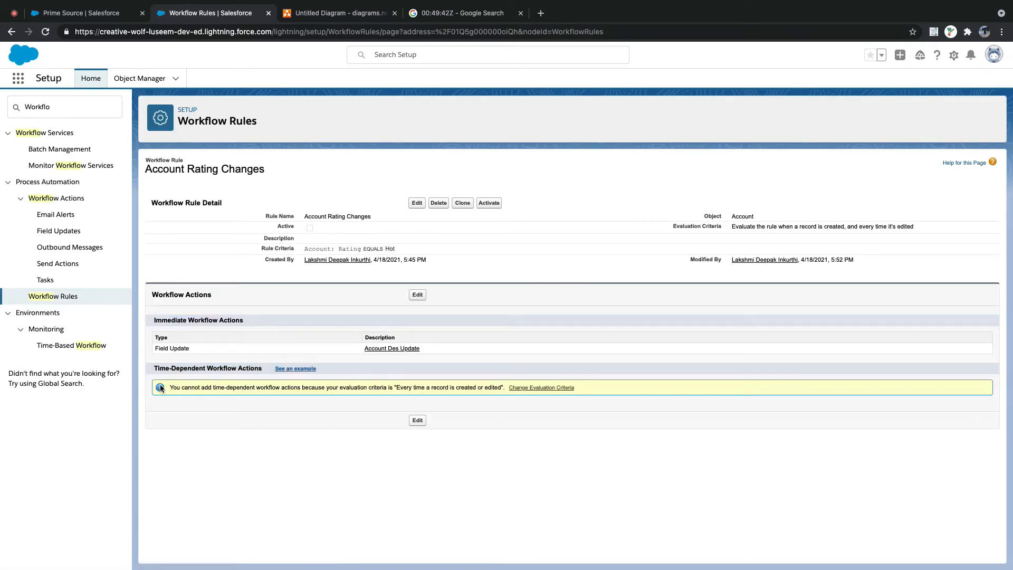
{"action": "left_click", "coordinate": [164, 387]}
Step: Change the rule's evaluation criteria to "created" and save the rule
{"action": "left_click", "coordinate": [539, 388]}
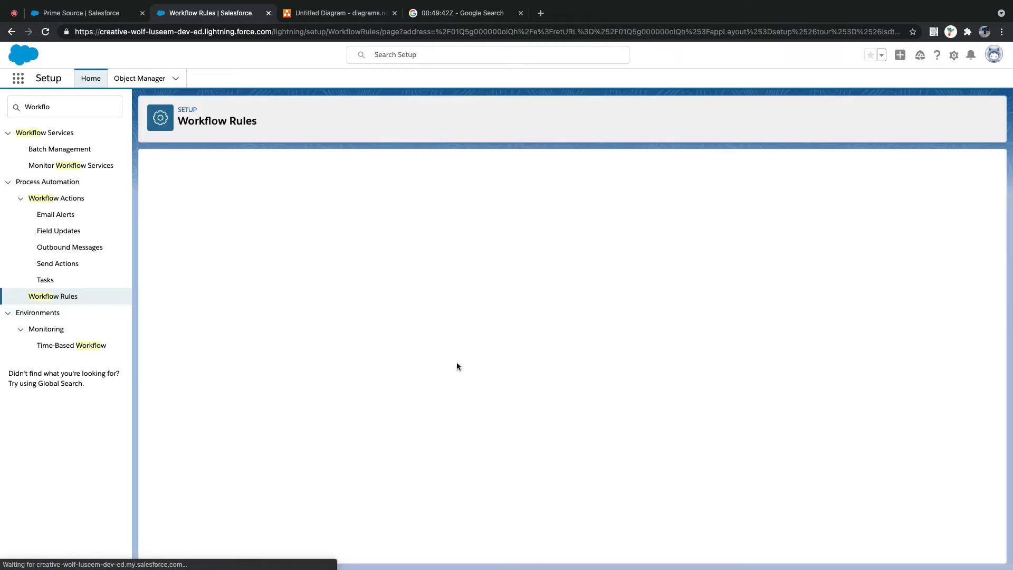
{"action": "left_click", "coordinate": [314, 293]}
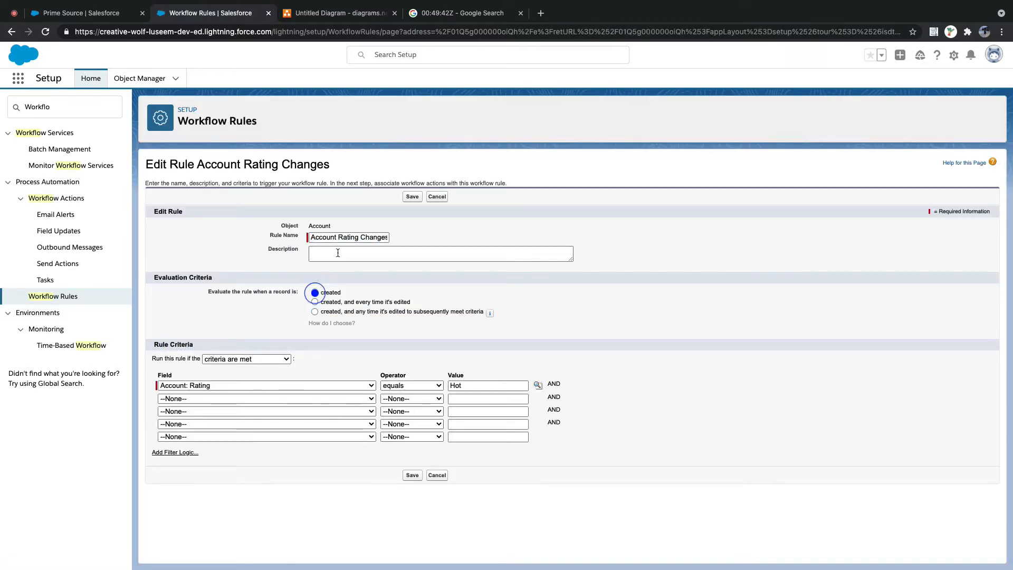
{"action": "left_click", "coordinate": [420, 197]}
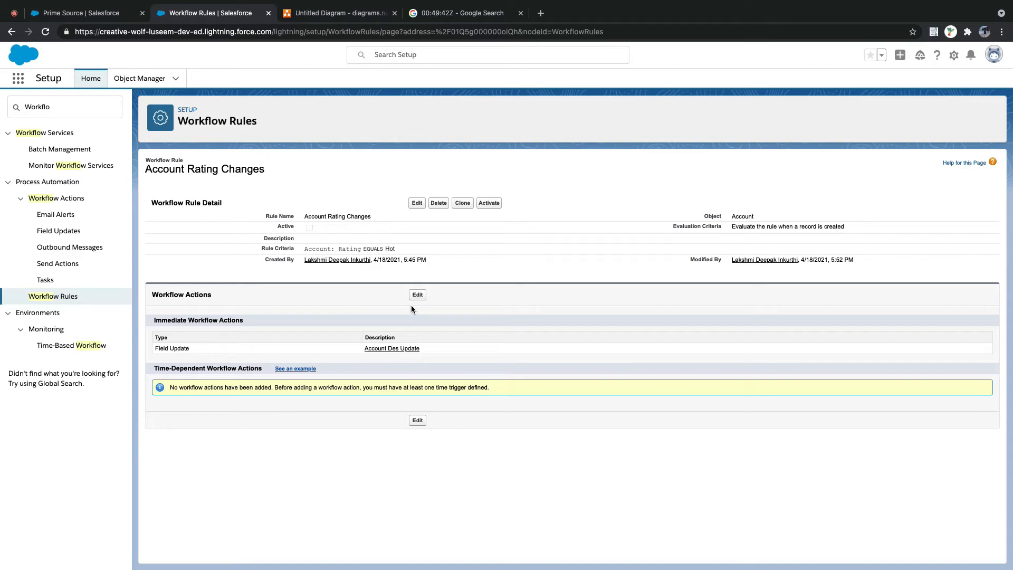
Step: Set the rule's evaluation criteria to "created, and any time it's edited to subsequently meet criteria" and save the rule
{"action": "left_click", "coordinate": [417, 204]}
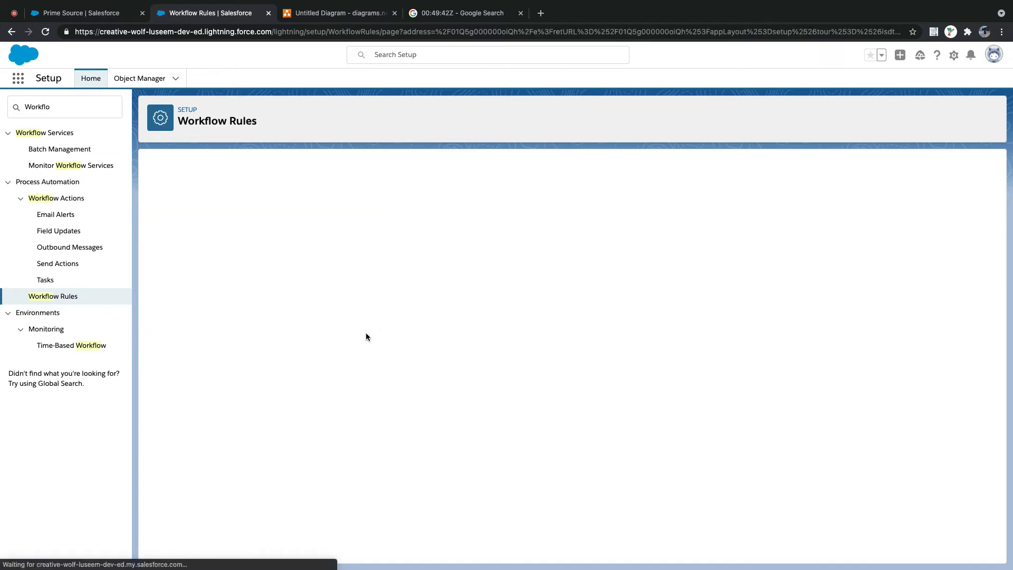
{"action": "left_click", "coordinate": [315, 311]}
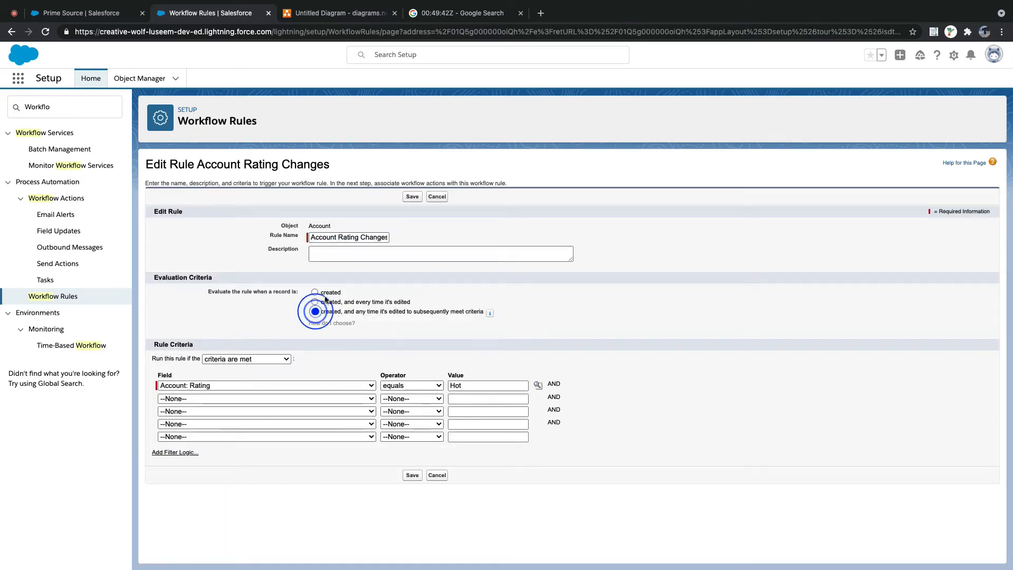
{"action": "left_click", "coordinate": [411, 198]}
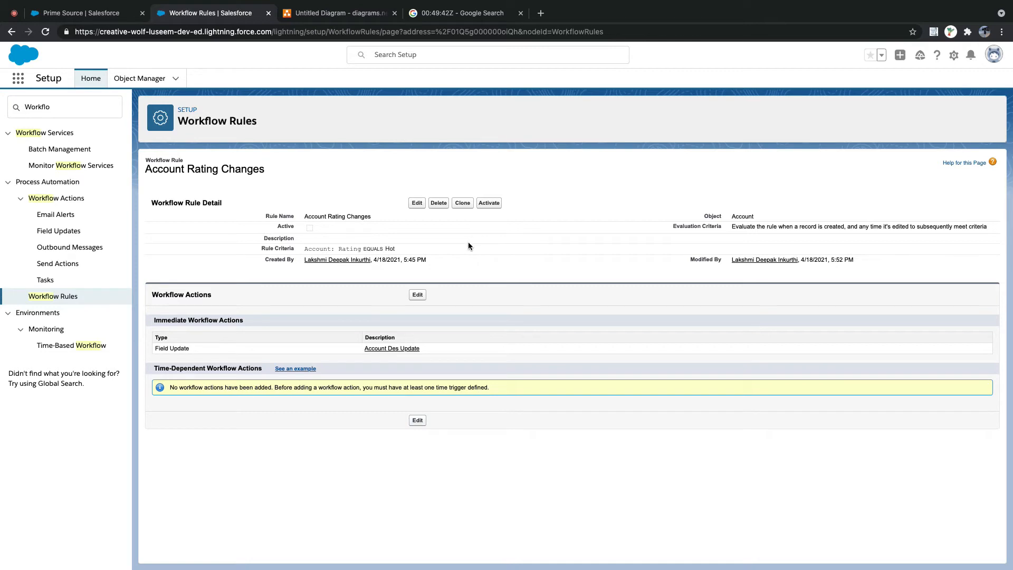
Step: Add a time trigger of 10 days after the Rule Trigger Date to the Account Rating Changes rule
{"action": "left_click", "coordinate": [417, 421]}
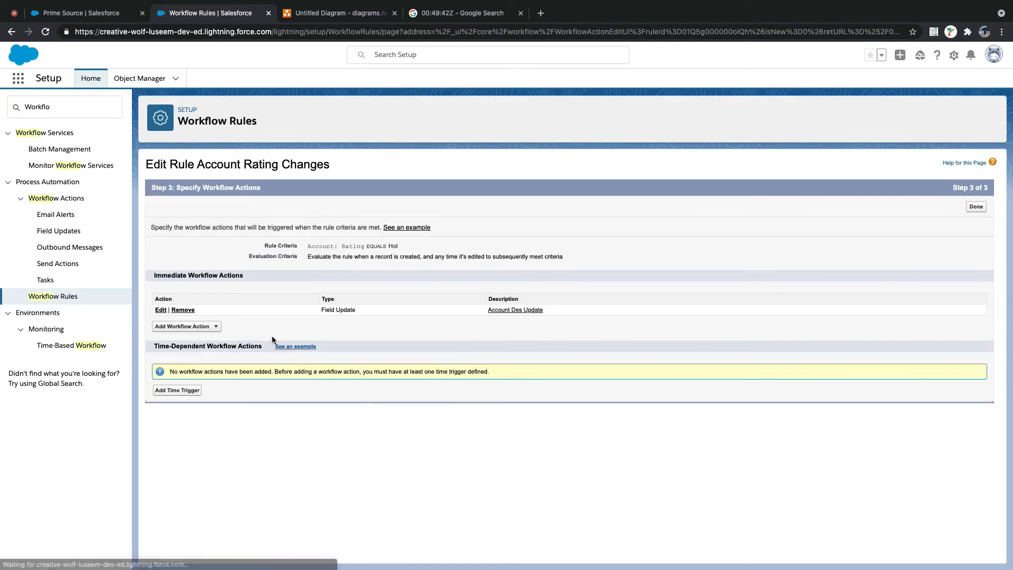
{"action": "left_click", "coordinate": [175, 393]}
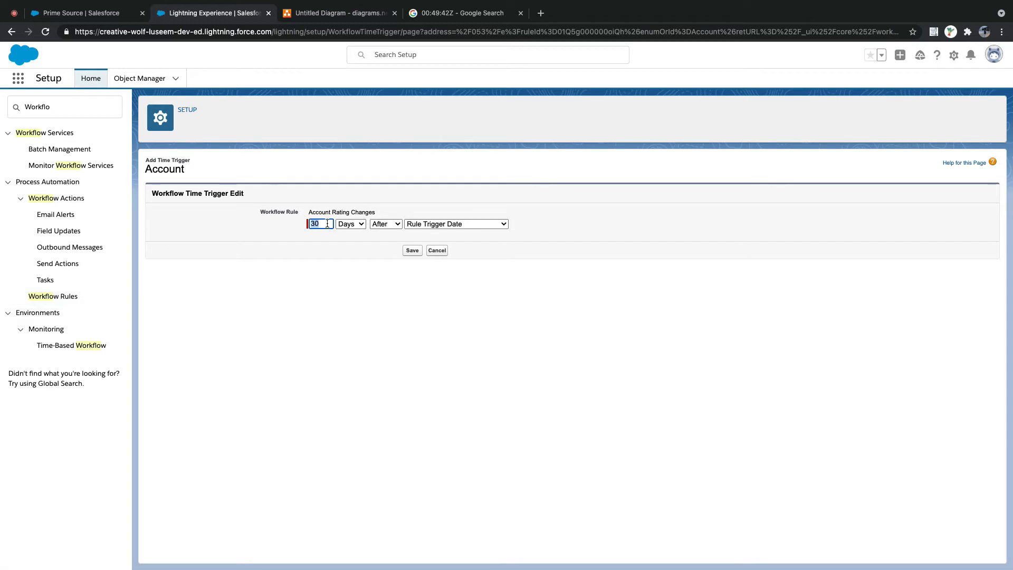
{"action": "type", "text": "1"}
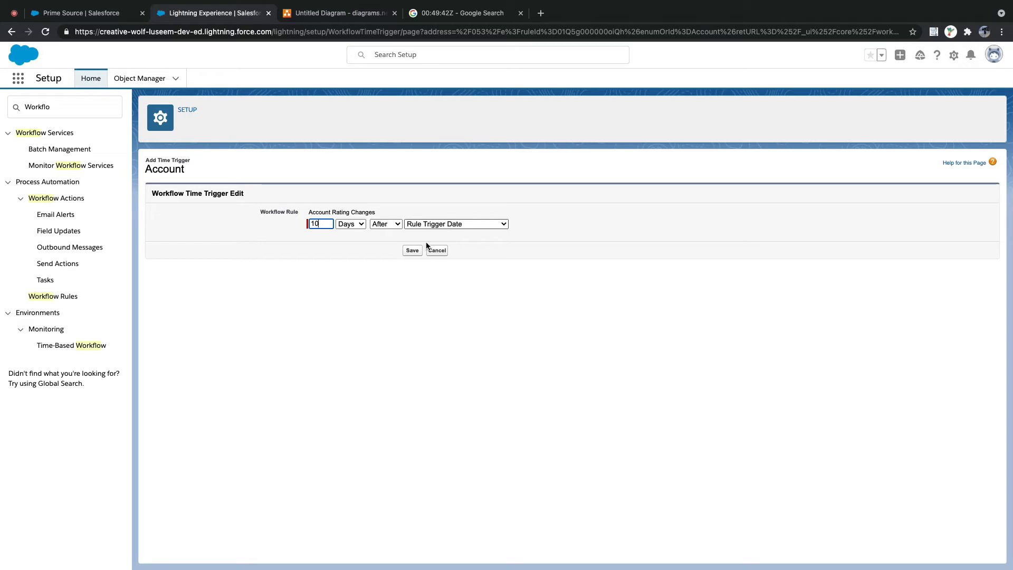
{"action": "left_click", "coordinate": [413, 250]}
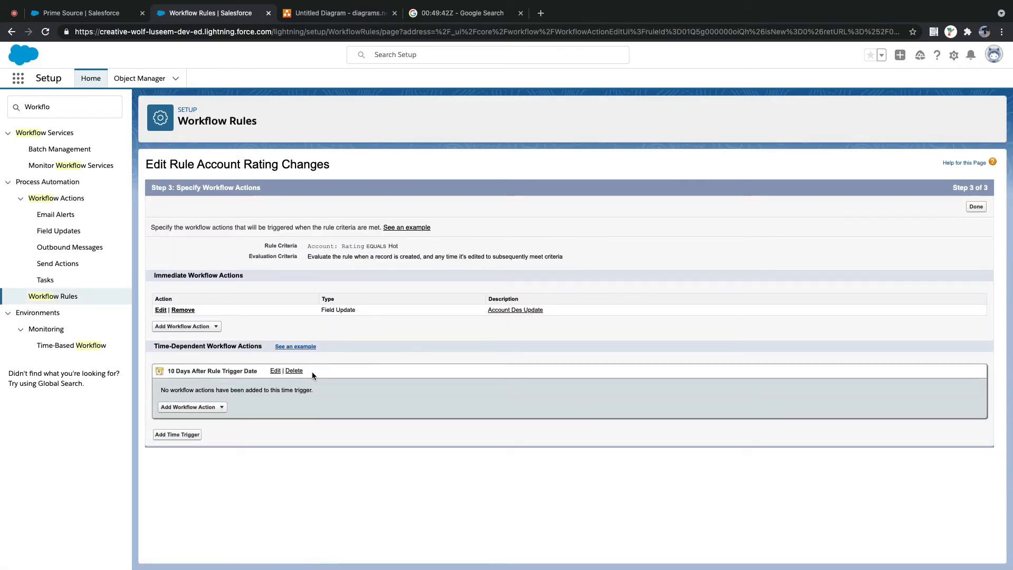
Step: Set up a second time trigger for 2 days before Account: SLA Expiration Date
{"action": "left_click", "coordinate": [189, 436]}
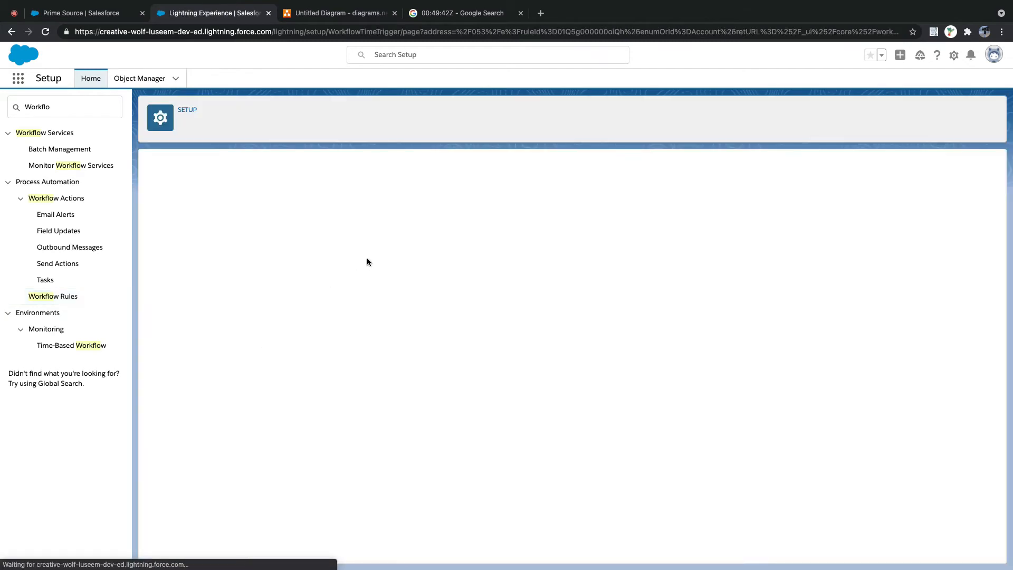
{"action": "type", "text": "20"}
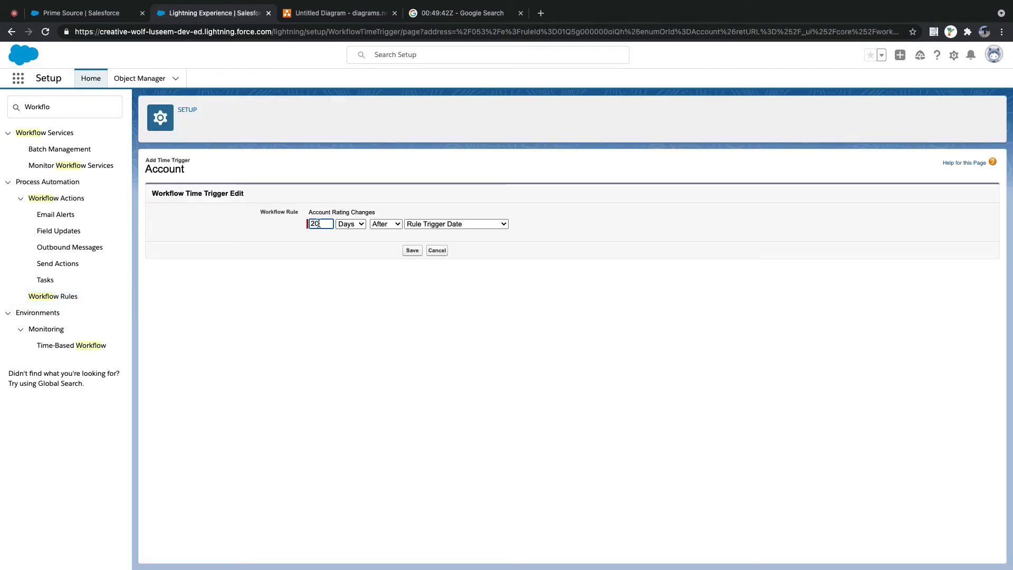
{"action": "left_click", "coordinate": [447, 224]}
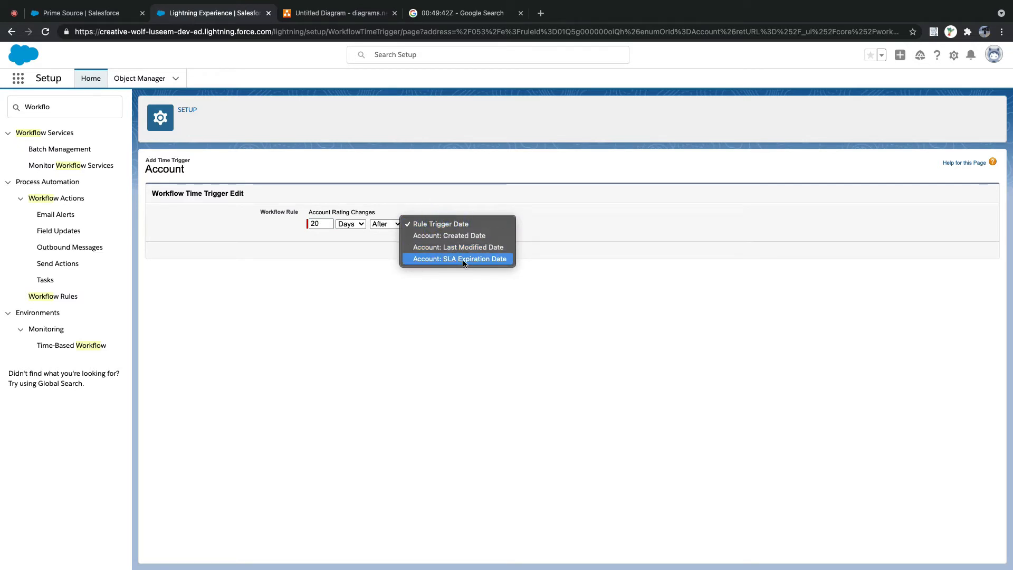
{"action": "left_click", "coordinate": [461, 313]}
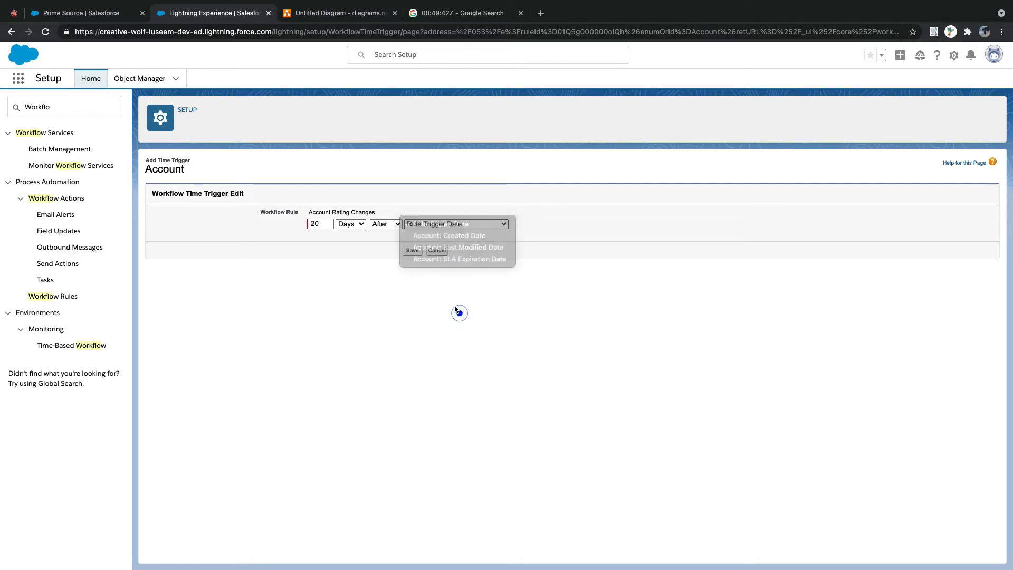
{"action": "left_click", "coordinate": [399, 224]}
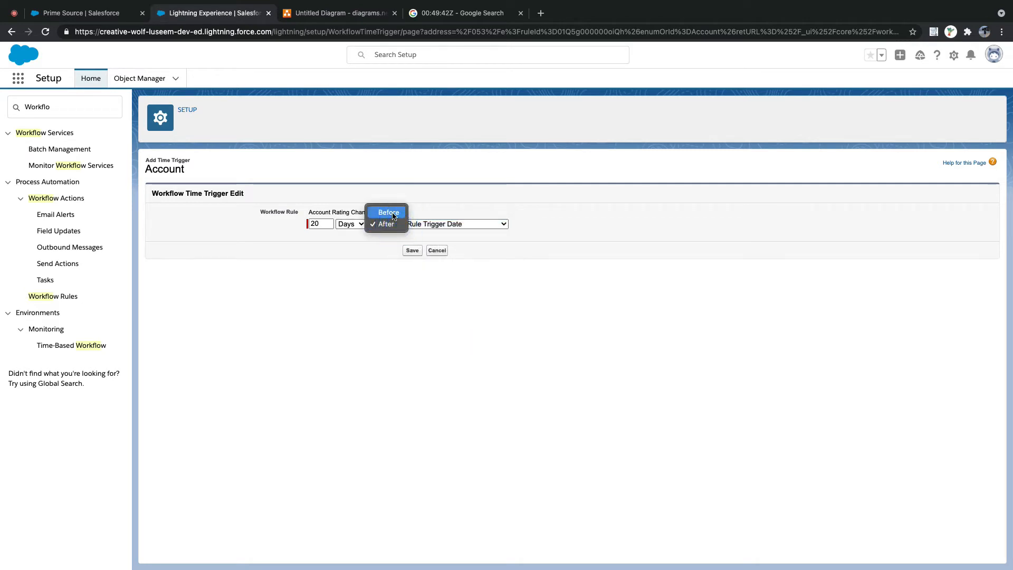
{"action": "left_click", "coordinate": [390, 212]}
{"action": "left_click", "coordinate": [319, 222]}
{"action": "key", "text": "BackSpace"}
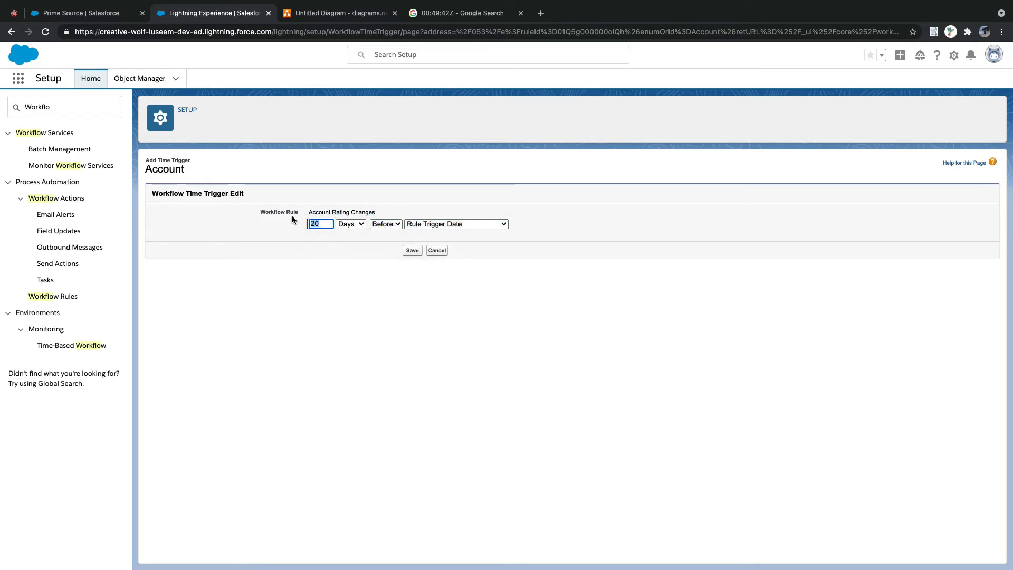
{"action": "left_click", "coordinate": [445, 223]}
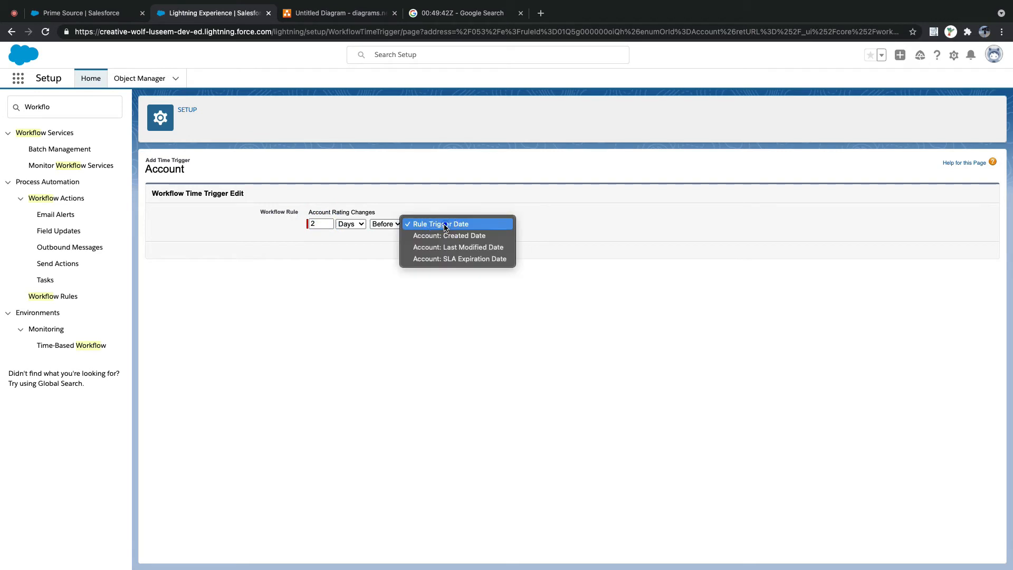
{"action": "left_click", "coordinate": [455, 259]}
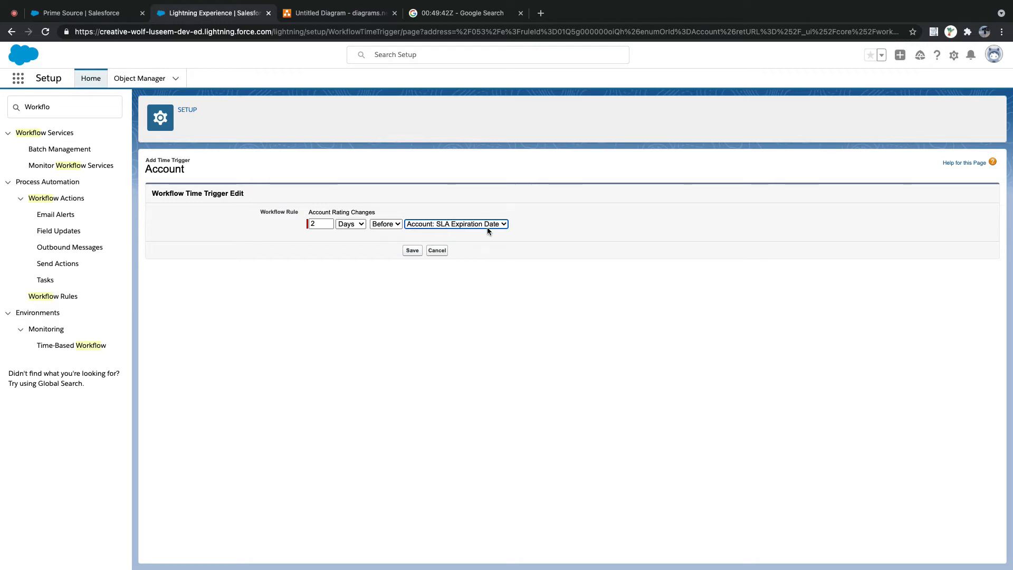
Step: Expand the Address and Additional Information sections of the Prime Source account to find the SLA Expiration Date field
{"action": "left_click", "coordinate": [62, 10]}
{"action": "scroll", "coordinate": [301, 330], "scroll_direction": "down", "scroll_amount": 2}
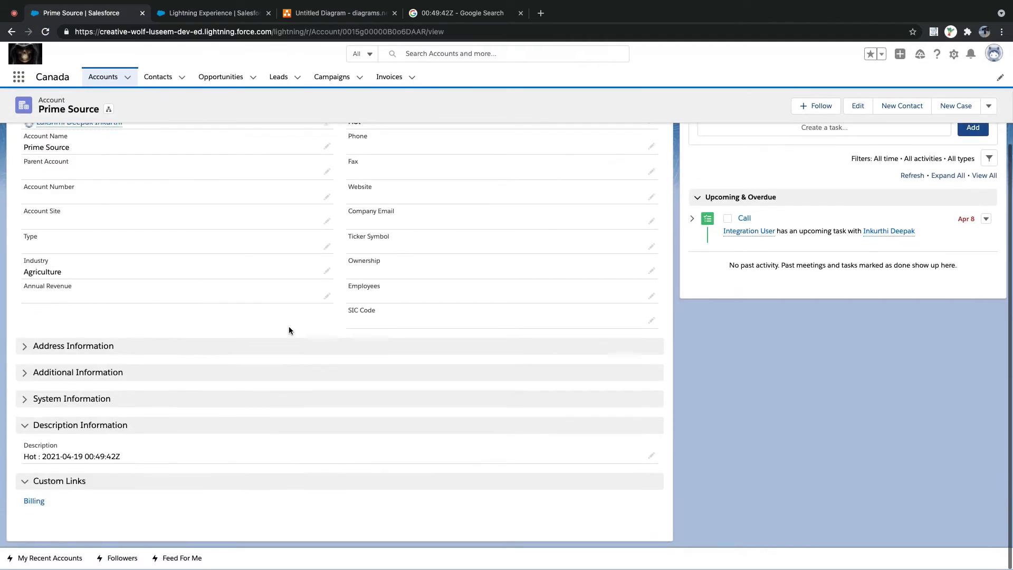
{"action": "left_click", "coordinate": [95, 344]}
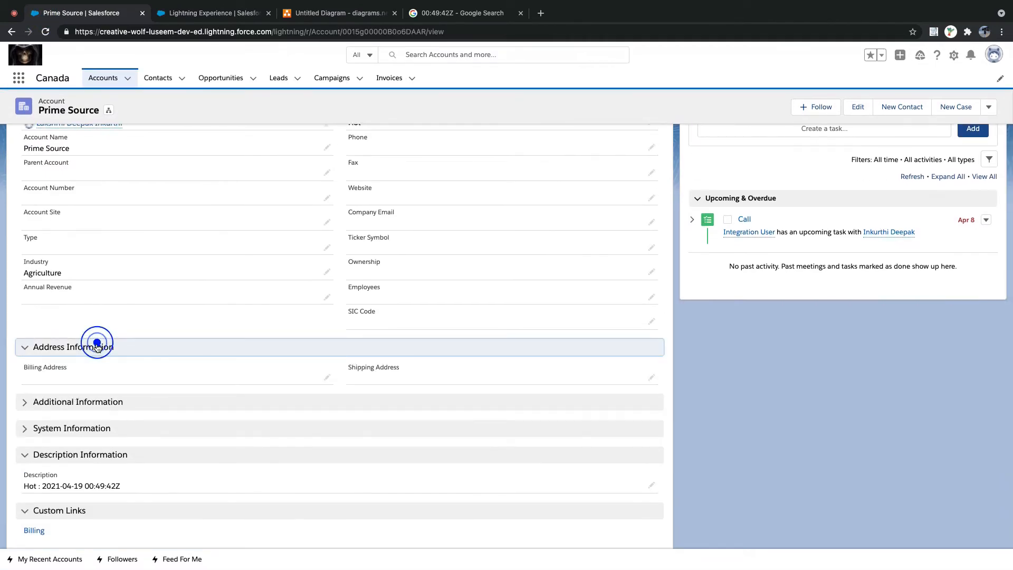
{"action": "left_click", "coordinate": [51, 403]}
{"action": "scroll", "coordinate": [107, 395], "scroll_direction": "down", "scroll_amount": 2}
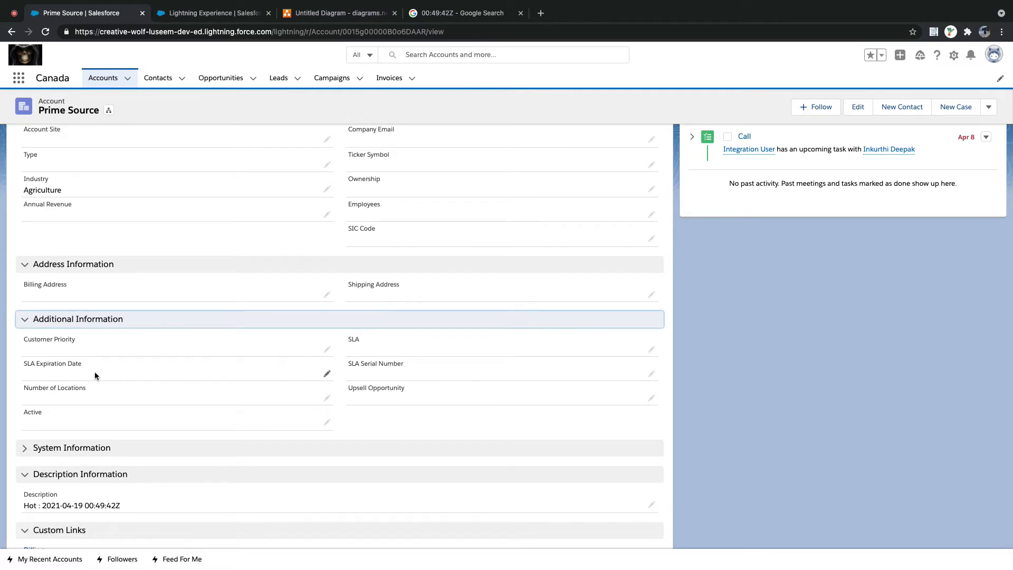
Step: Copy the SLA Expiration Date label and search Google for it in a new browser tab
{"action": "left_click_drag", "start_coordinate": [22, 365], "coordinate": [90, 365]}
{"action": "key", "text": "super+c"}
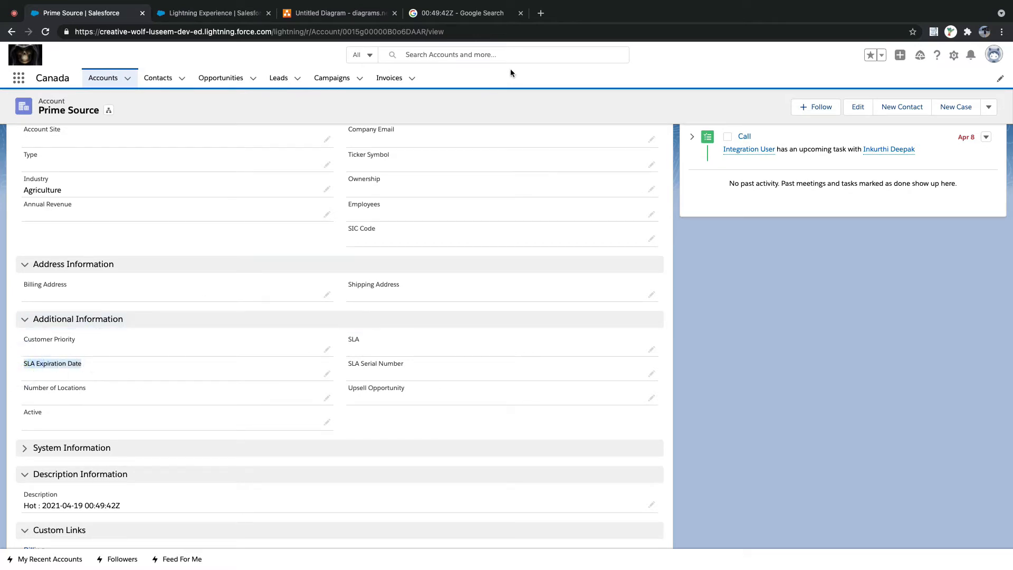
{"action": "left_click", "coordinate": [540, 13]}
{"action": "key", "text": "super+v"}
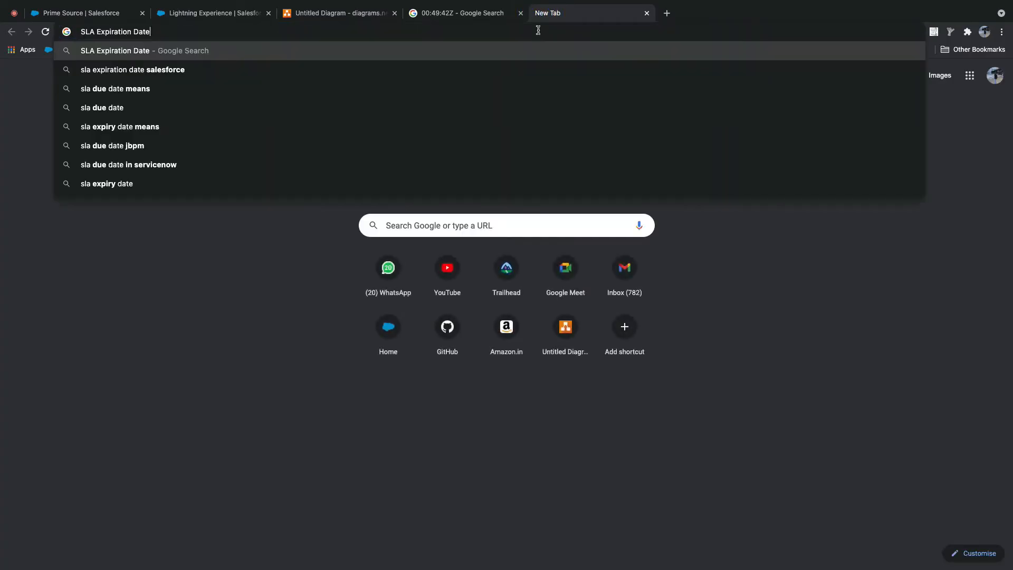
{"action": "key", "text": "Return"}
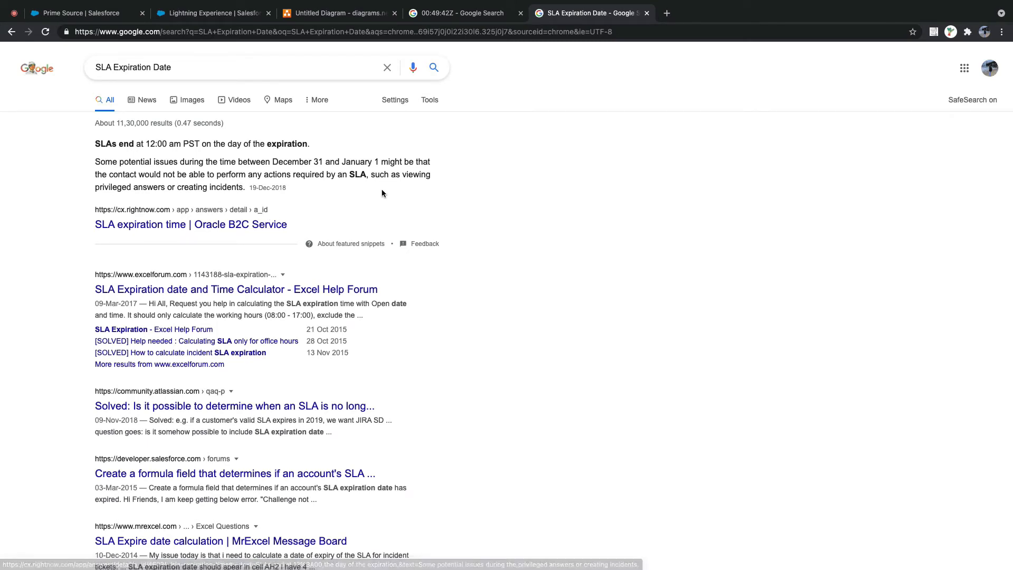
Step: Compare the pending time trigger's settings with the SLA Expiration Date field on the Prime Source account
{"action": "left_click", "coordinate": [209, 13]}
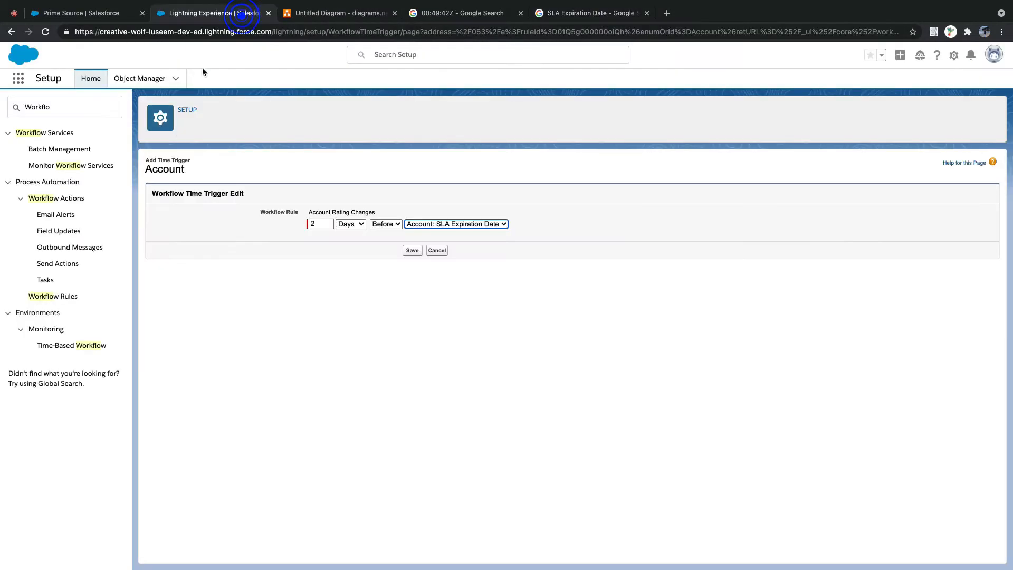
{"action": "left_click", "coordinate": [83, 14]}
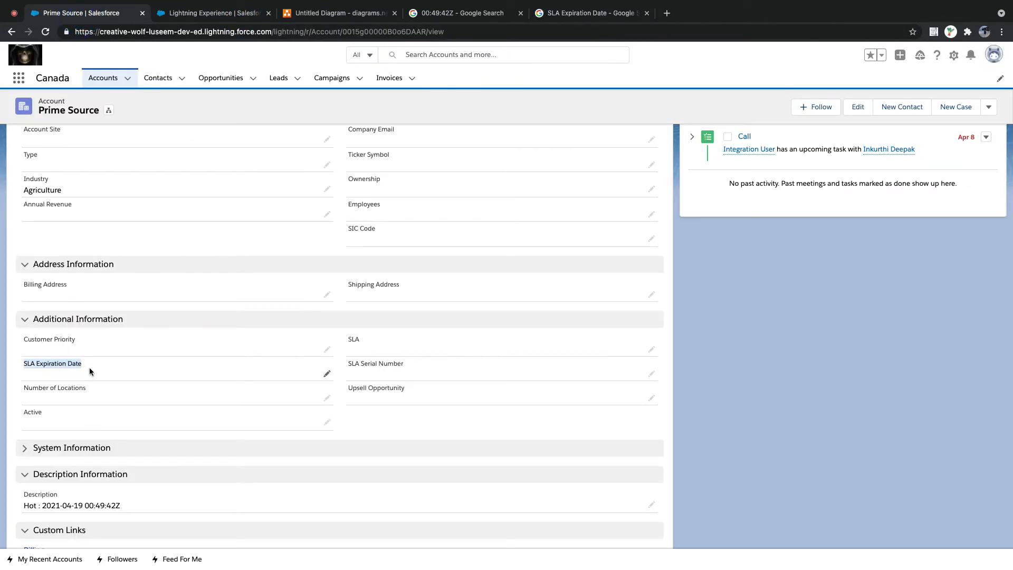
{"action": "left_click", "coordinate": [210, 14]}
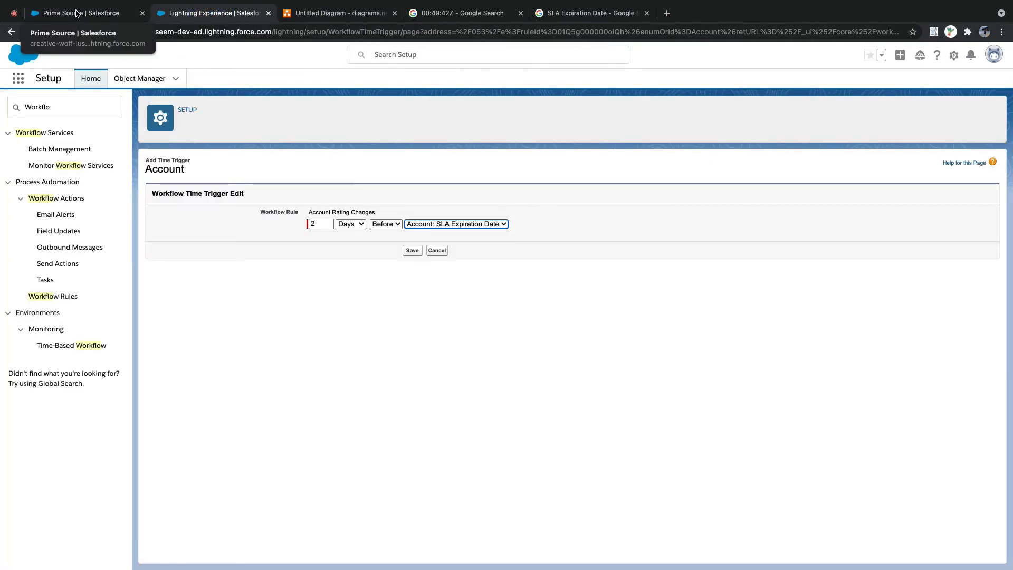
{"action": "left_click", "coordinate": [103, 15]}
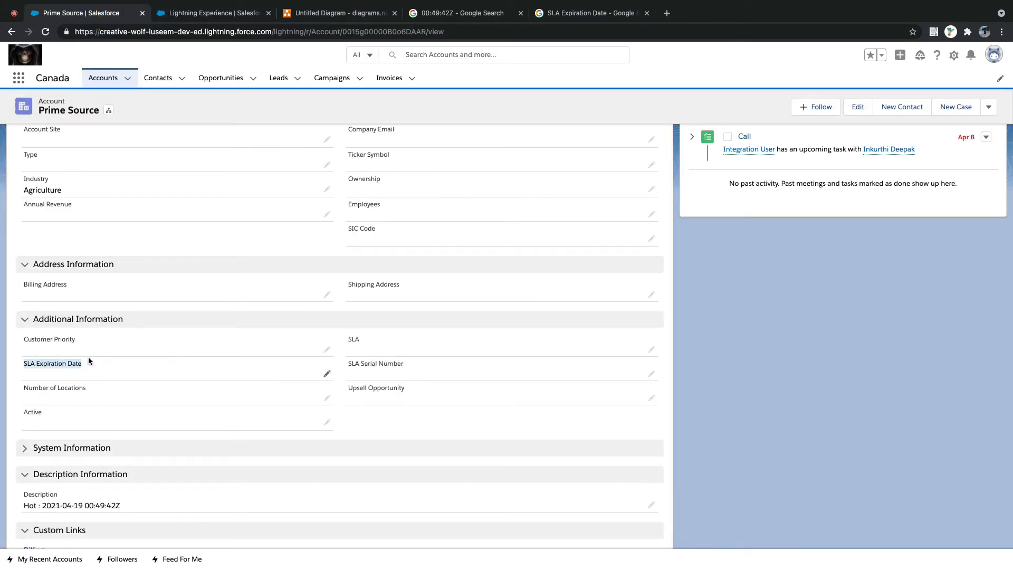
{"action": "left_click", "coordinate": [235, 15]}
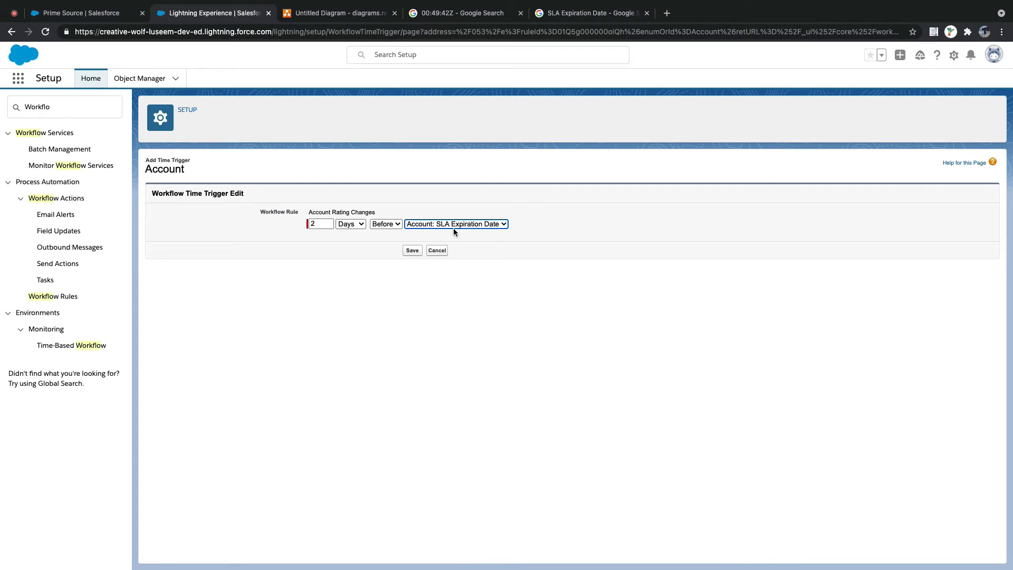
Step: Save the SLA Expiration Date time trigger and close both Google search tabs
{"action": "left_click_drag", "start_coordinate": [322, 223], "coordinate": [306, 224]}
{"action": "left_click", "coordinate": [404, 254]}
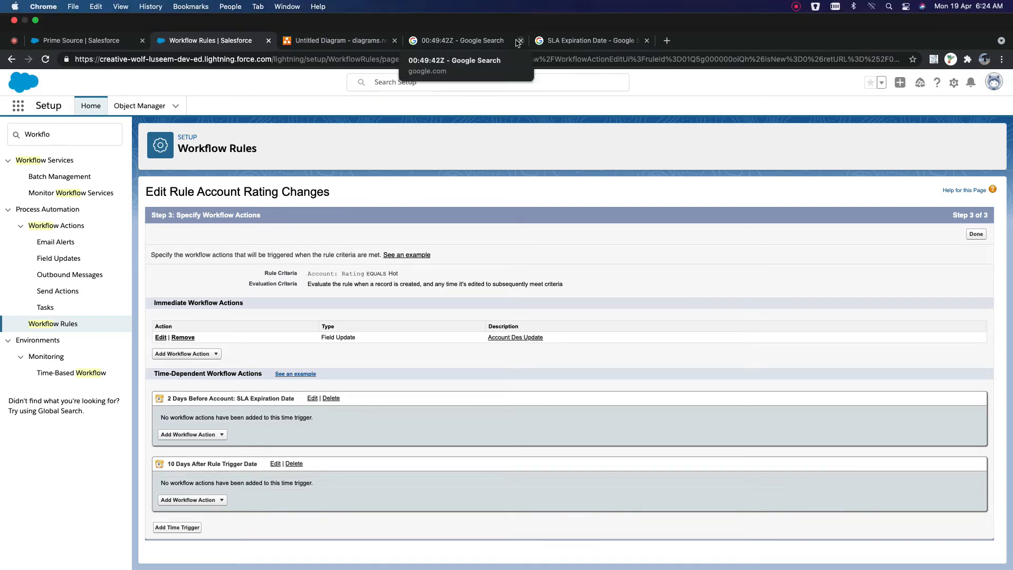
{"action": "left_click", "coordinate": [520, 40]}
{"action": "left_click", "coordinate": [520, 41]}
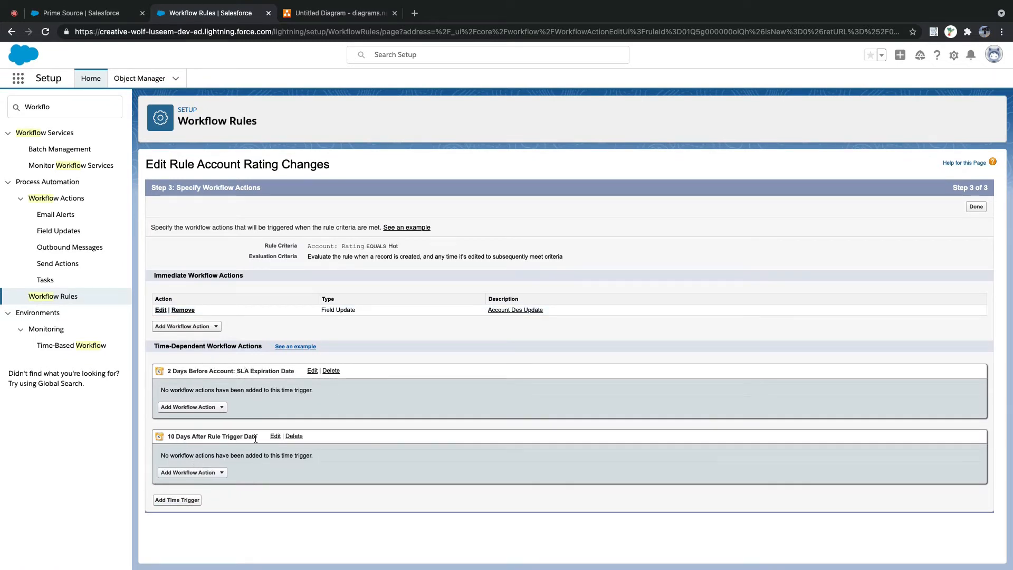
Step: Examine which workflow action types can be added to each of the two time triggers
{"action": "left_click", "coordinate": [221, 407]}
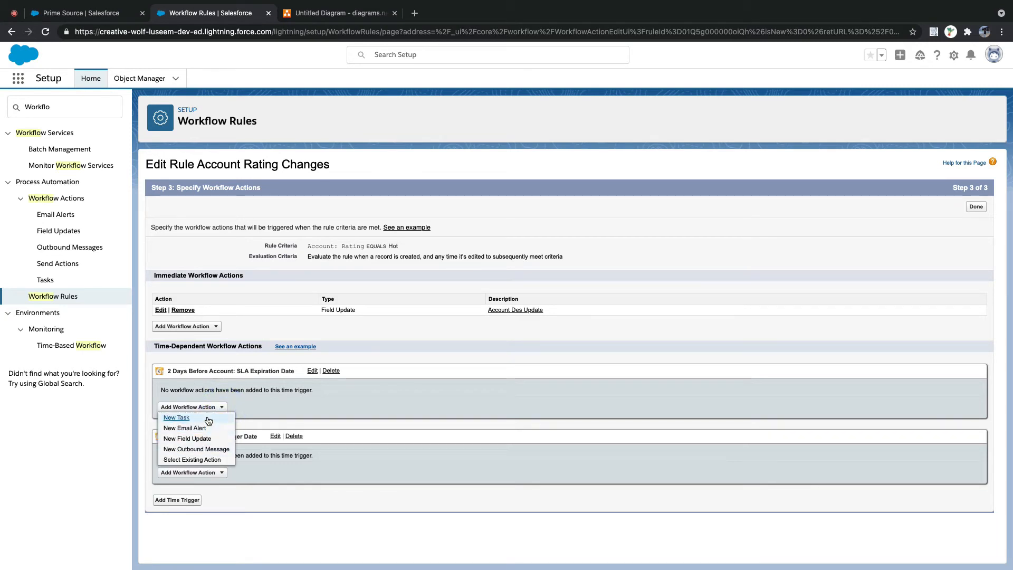
{"action": "left_click", "coordinate": [277, 509]}
{"action": "left_click", "coordinate": [221, 473]}
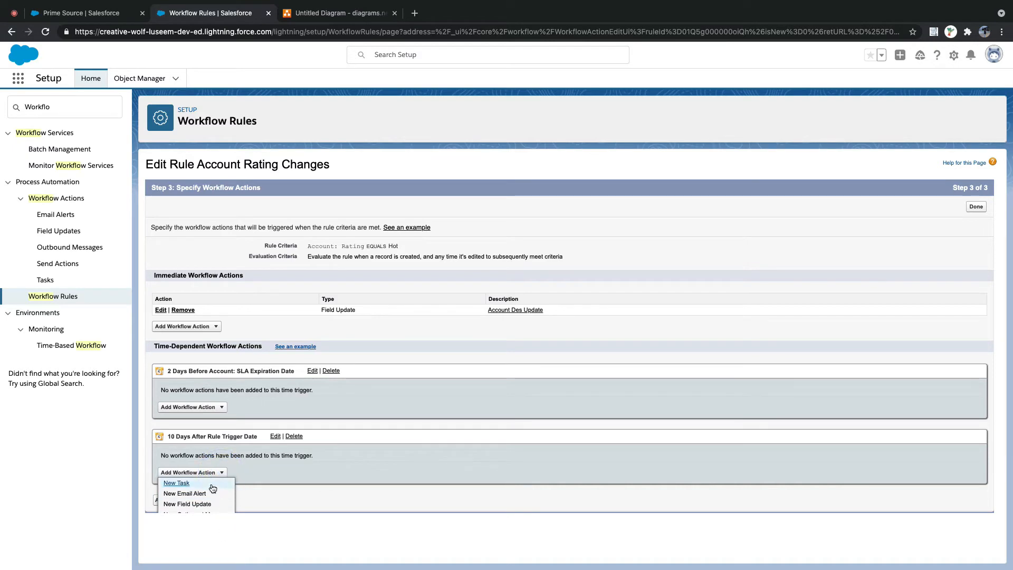
{"action": "scroll", "coordinate": [212, 490], "scroll_direction": "down", "scroll_amount": 1}
{"action": "left_click", "coordinate": [273, 467]}
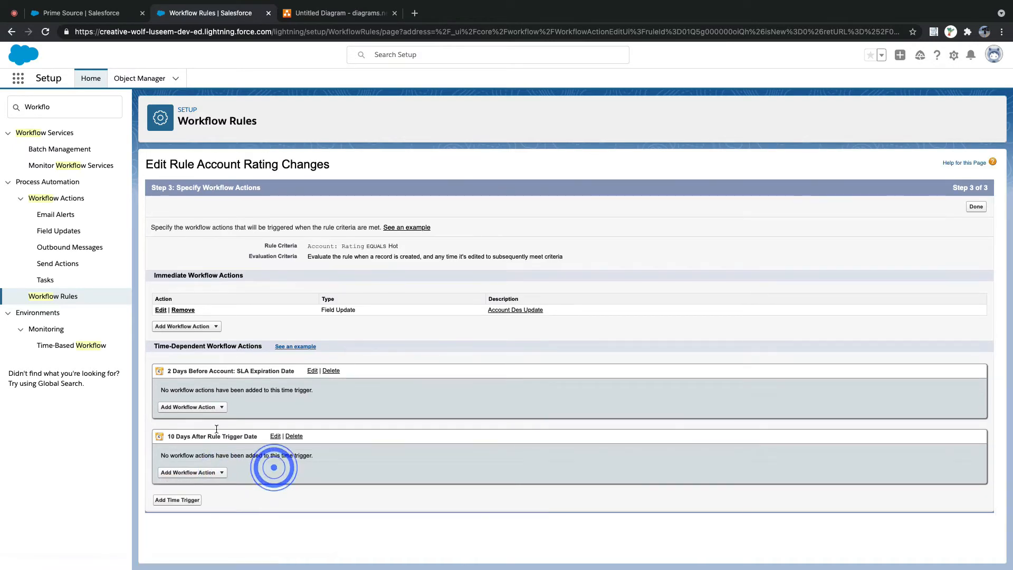
Step: Start a new task action under the SLA Expiration Date trigger and assign it to the first recently viewed user
{"action": "left_click", "coordinate": [220, 409]}
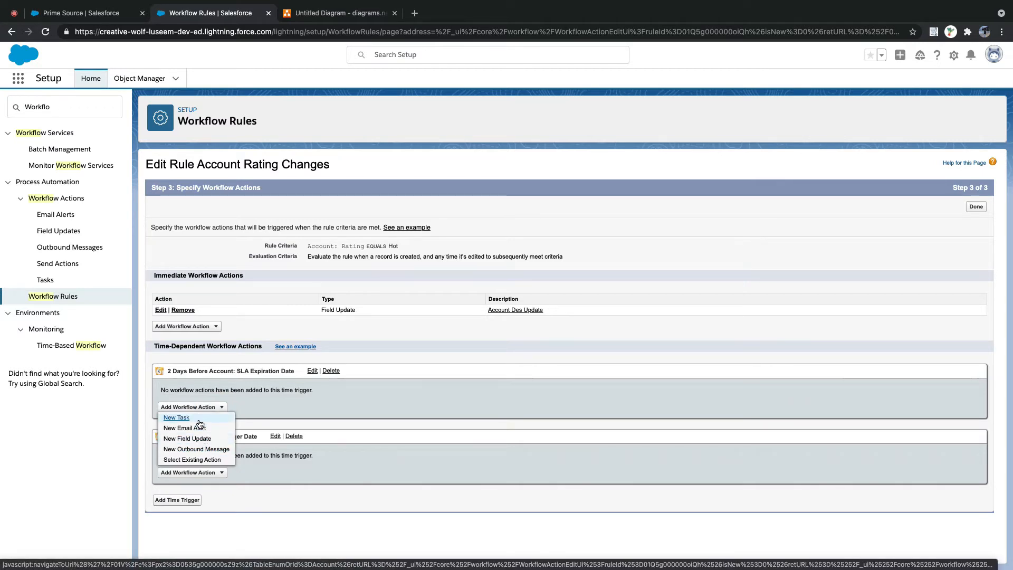
{"action": "left_click", "coordinate": [199, 419]}
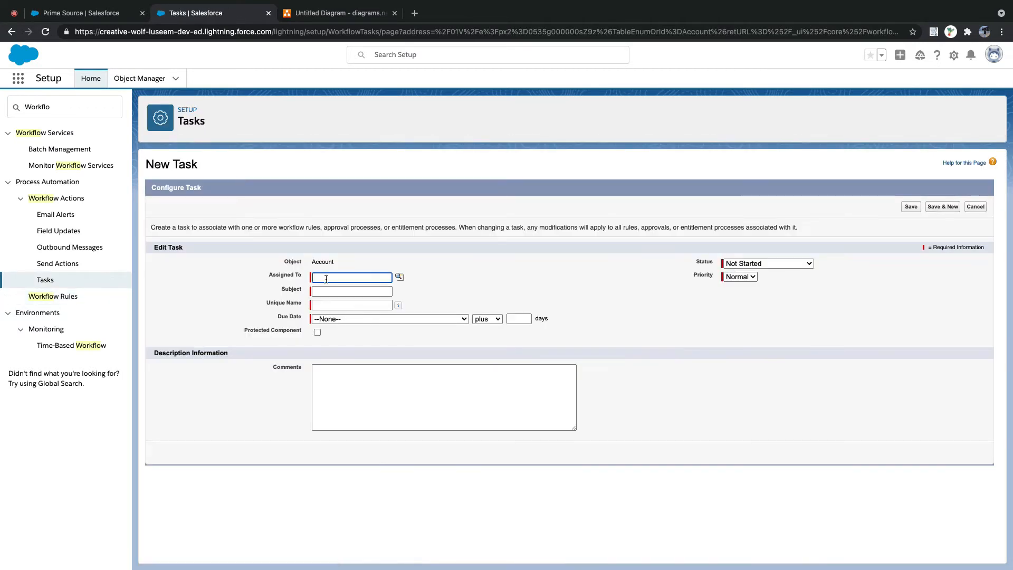
{"action": "left_click", "coordinate": [399, 277]}
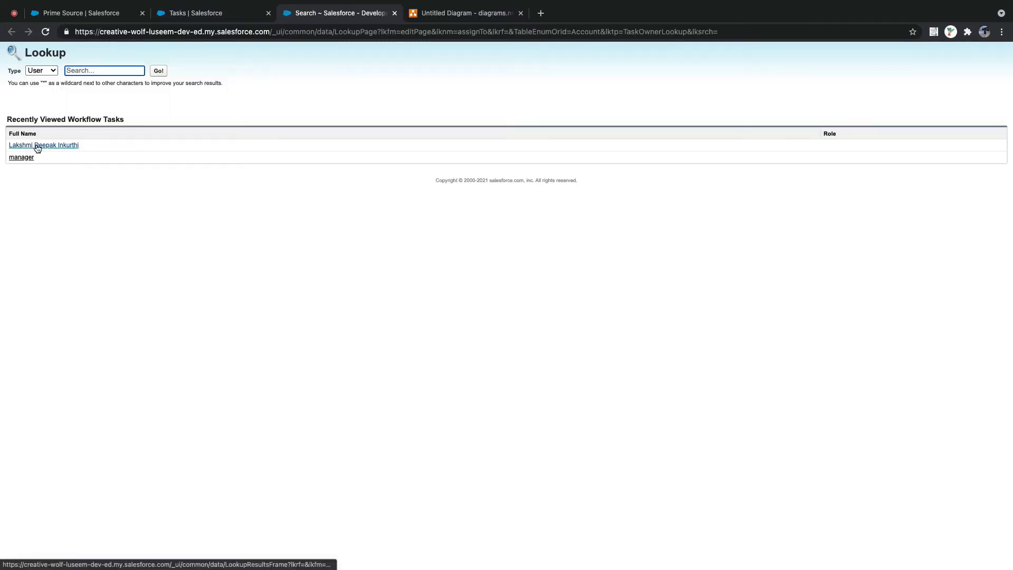
{"action": "left_click", "coordinate": [39, 146]}
Step: Give the task the subject "Workflow Time Actions" and set its due date to Rule Trigger Date plus 1 day
{"action": "left_click", "coordinate": [333, 292]}
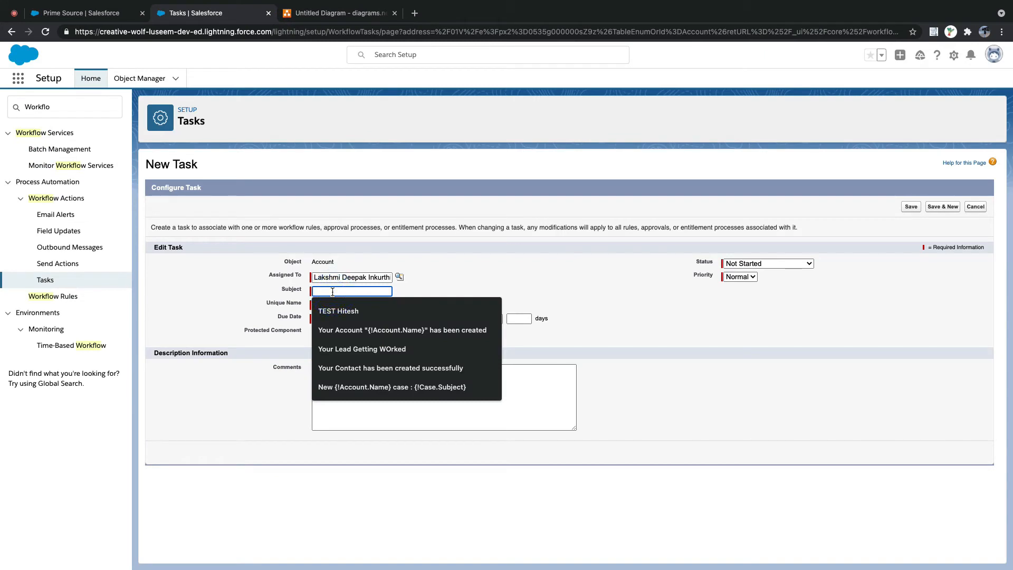
{"action": "type", "text": "Wor"}
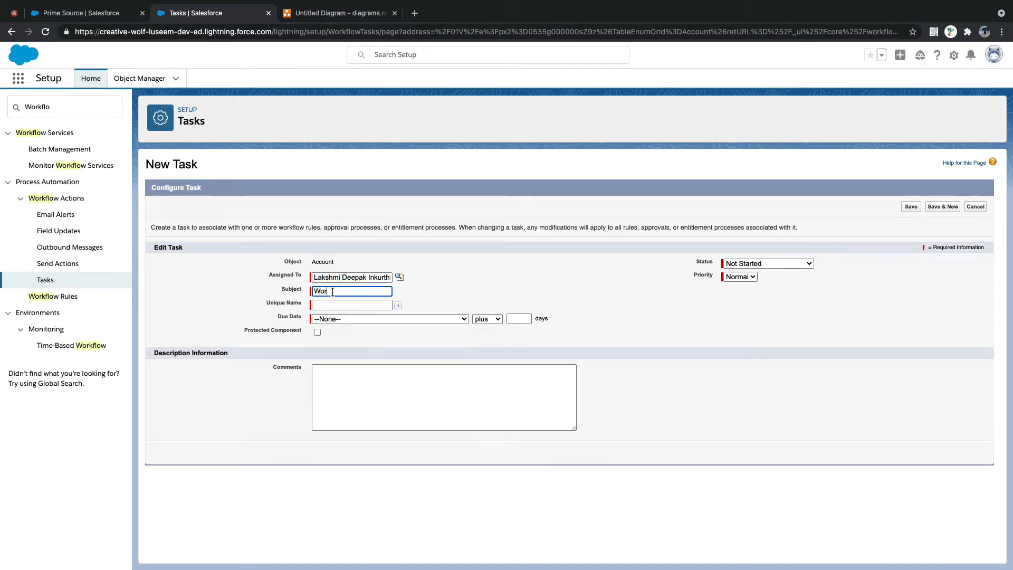
{"action": "type", "text": "kflow Time Actions"}
{"action": "key", "text": "Tab"}
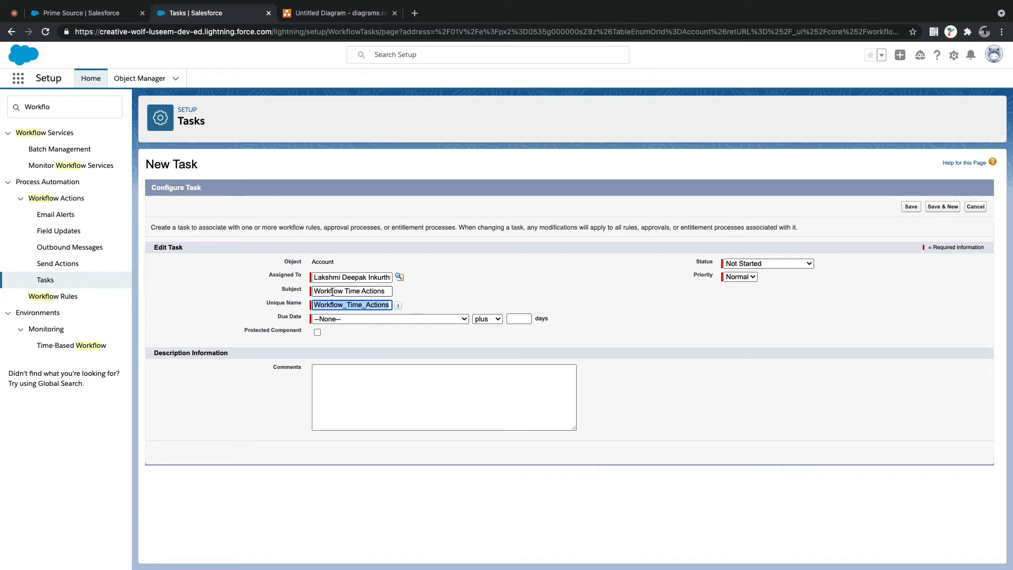
{"action": "left_click", "coordinate": [454, 319]}
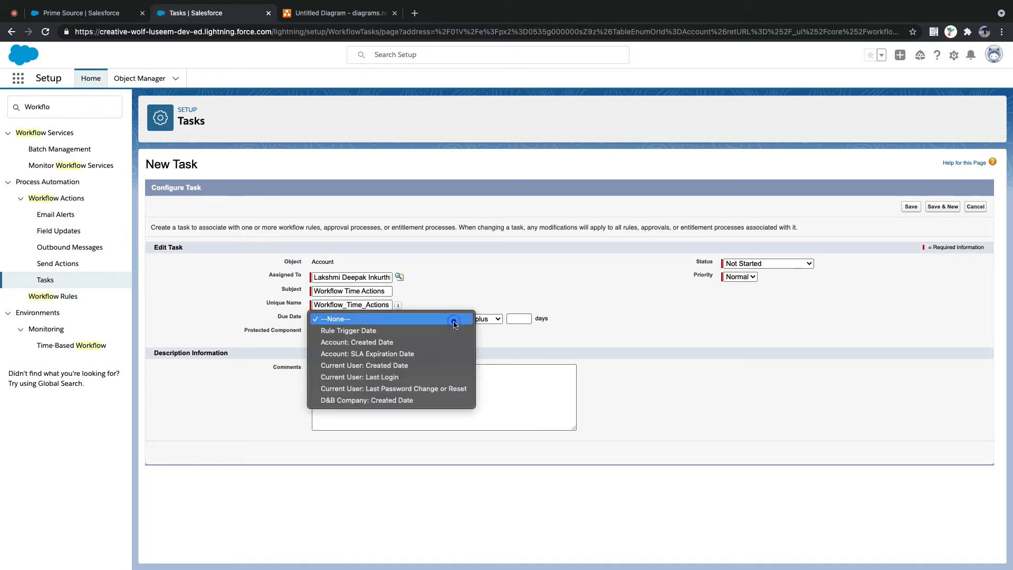
{"action": "left_click", "coordinate": [405, 330]}
{"action": "left_click", "coordinate": [518, 318]}
{"action": "type", "text": "1"}
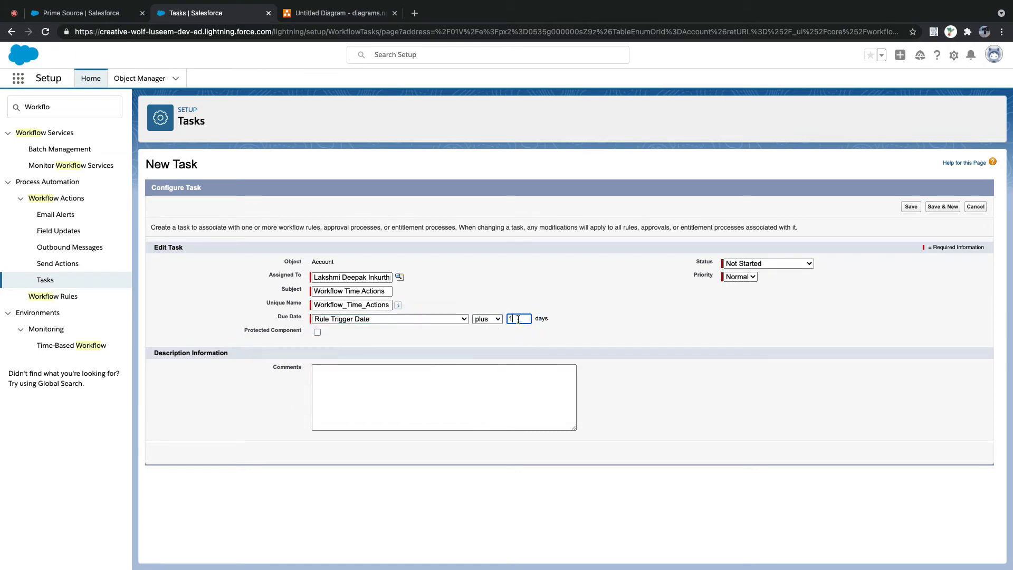
Step: Set the task's status to Waiting on someone else and save the task
{"action": "left_click", "coordinate": [768, 265]}
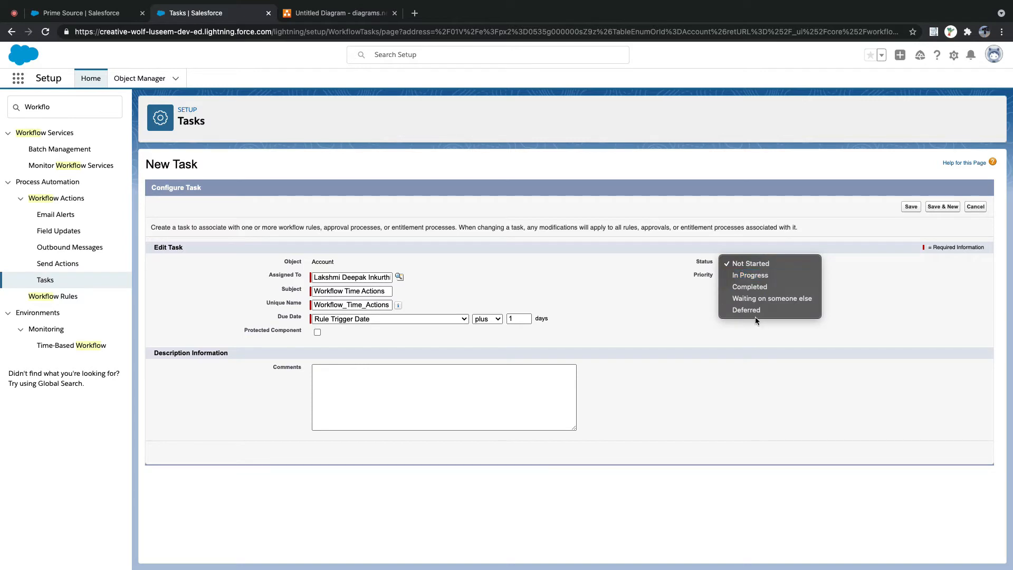
{"action": "left_click", "coordinate": [760, 299]}
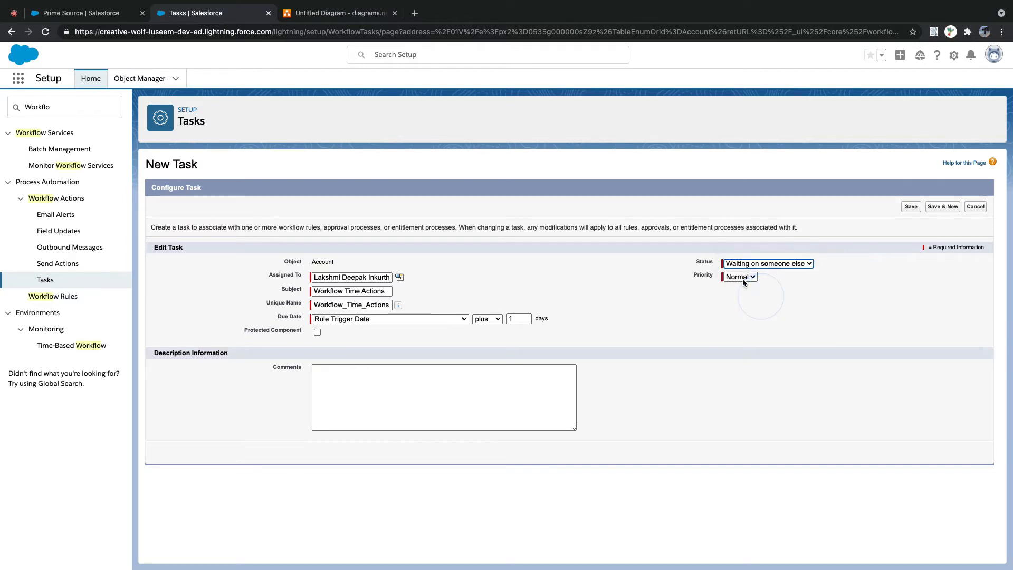
{"action": "left_click", "coordinate": [902, 206]}
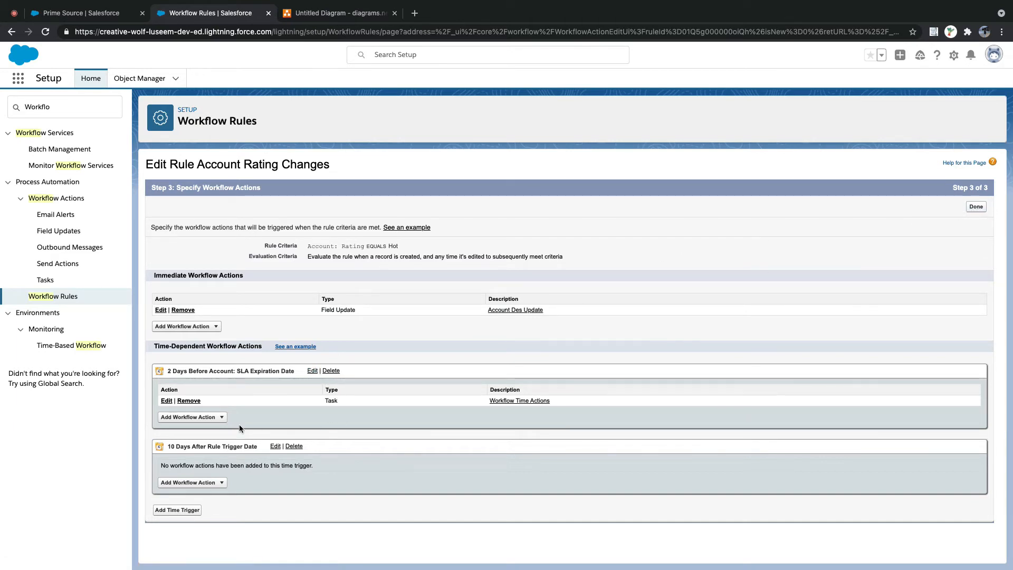
Step: Finish editing the Account Rating Changes rule's actions and start its activation, continuing to the default workflow user settings
{"action": "left_click", "coordinate": [977, 207]}
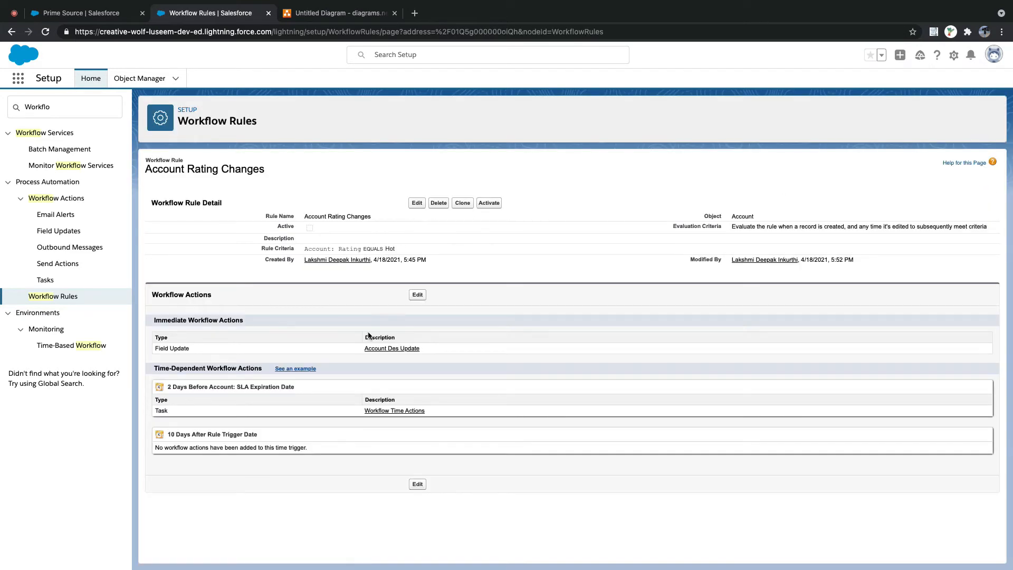
{"action": "left_click", "coordinate": [493, 204]}
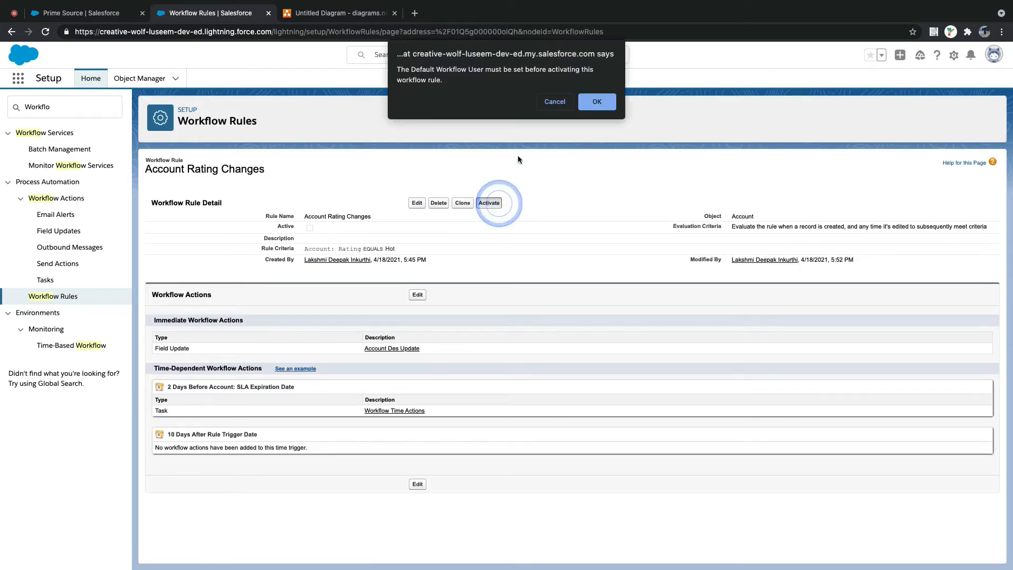
{"action": "left_click", "coordinate": [587, 104]}
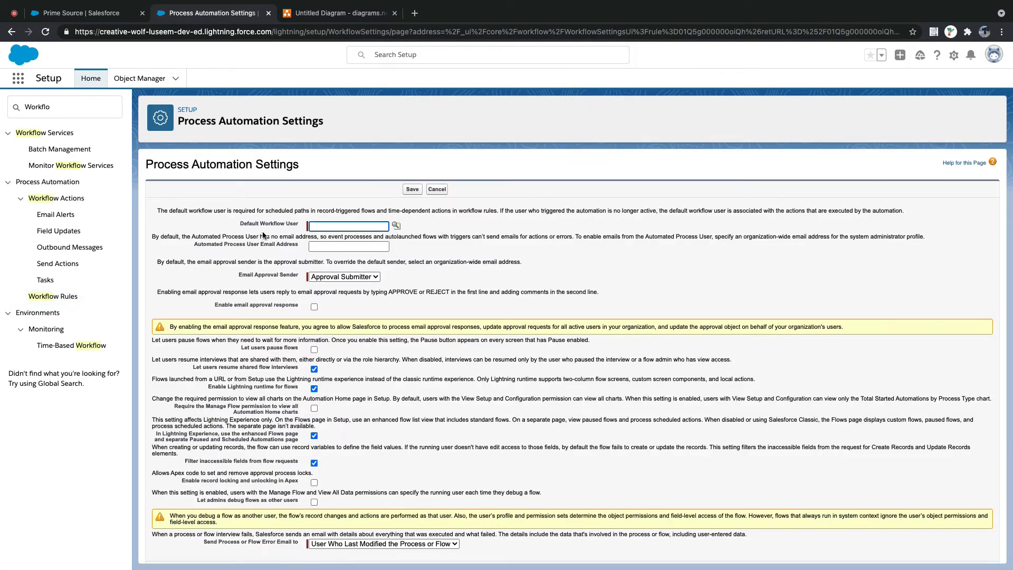
Step: Choose the first recently viewed user as the Default Workflow User and save the process automation settings
{"action": "scroll", "coordinate": [274, 219], "scroll_direction": "down", "scroll_amount": 1}
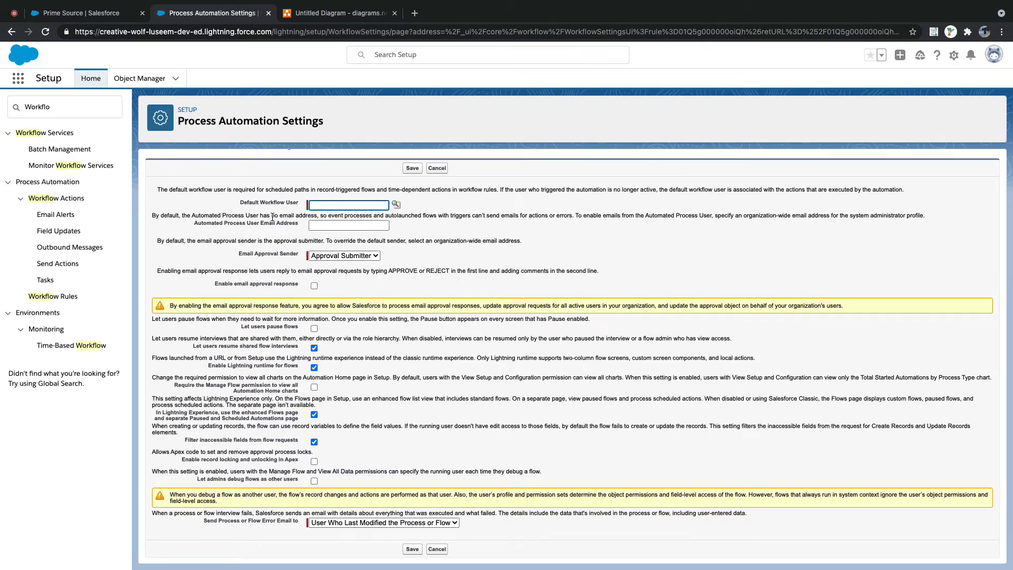
{"action": "left_click", "coordinate": [395, 205]}
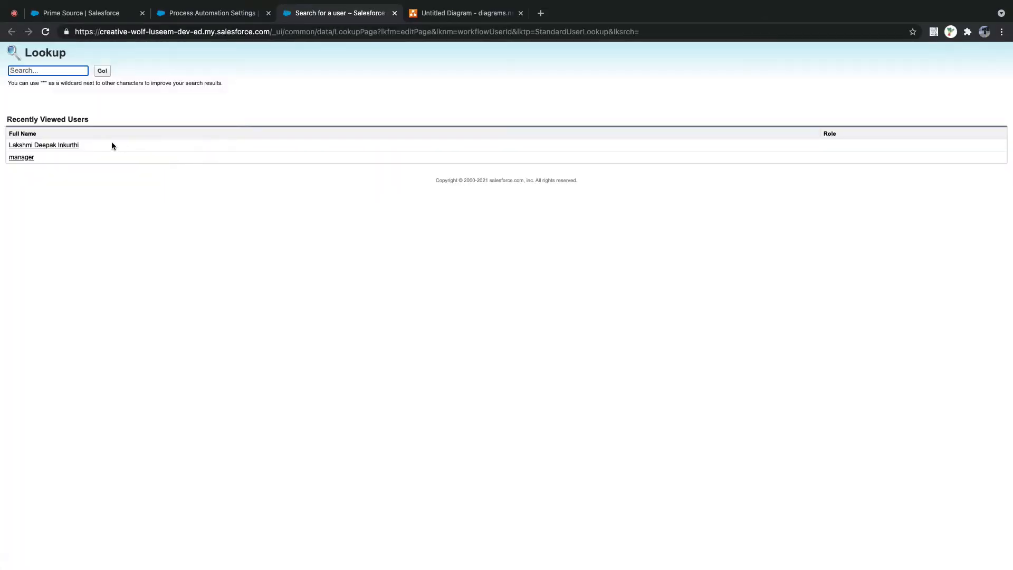
{"action": "left_click", "coordinate": [27, 145]}
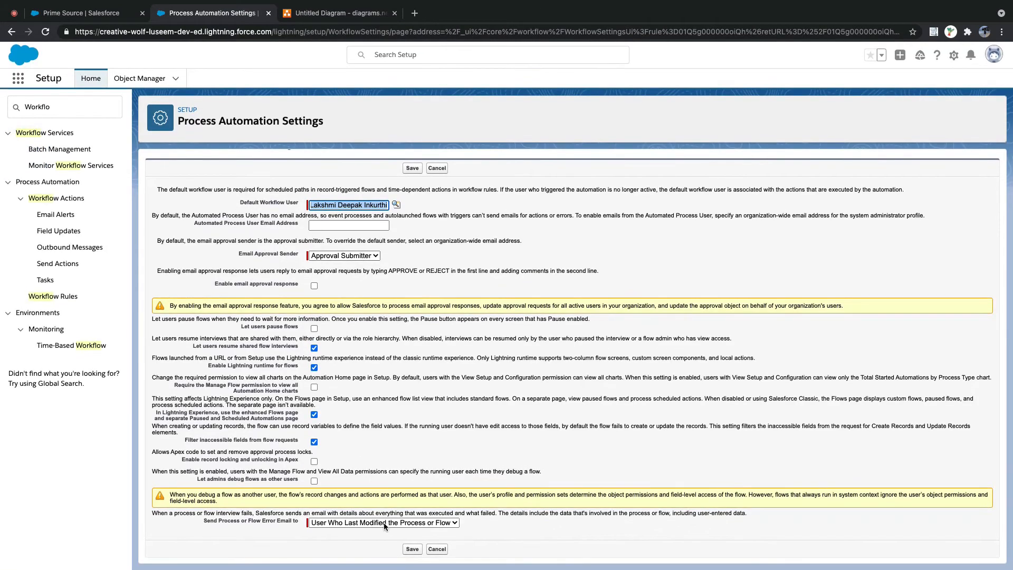
{"action": "left_click", "coordinate": [412, 549]}
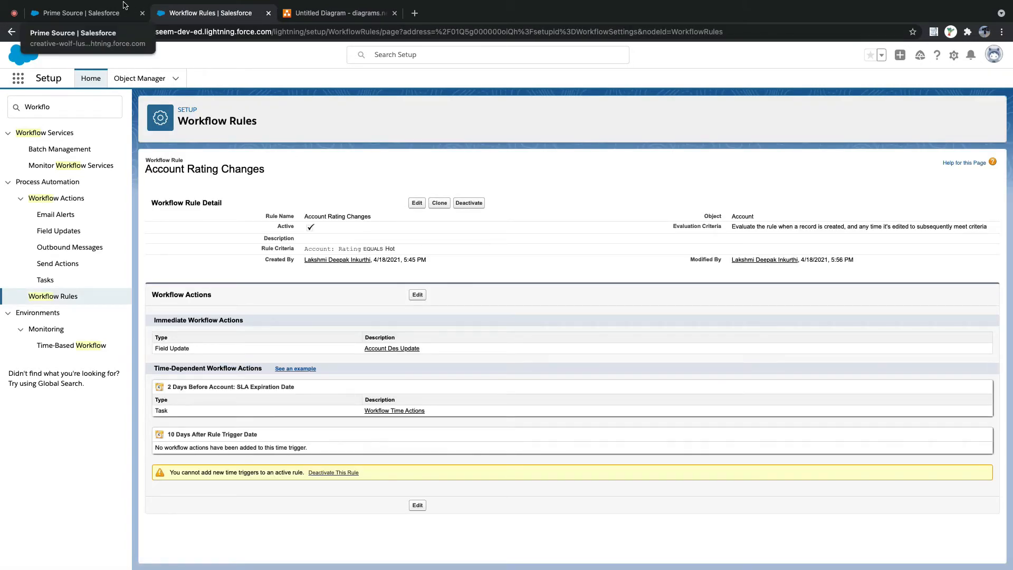
Step: Set the Prime Source account's Rating to Warm and save the record
{"action": "left_click", "coordinate": [86, 13]}
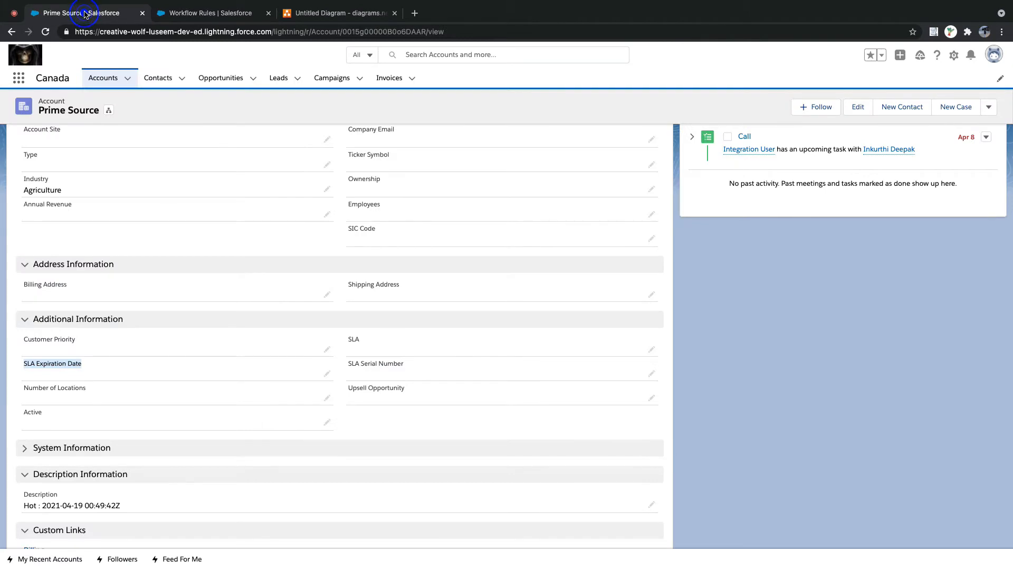
{"action": "left_click", "coordinate": [214, 13]}
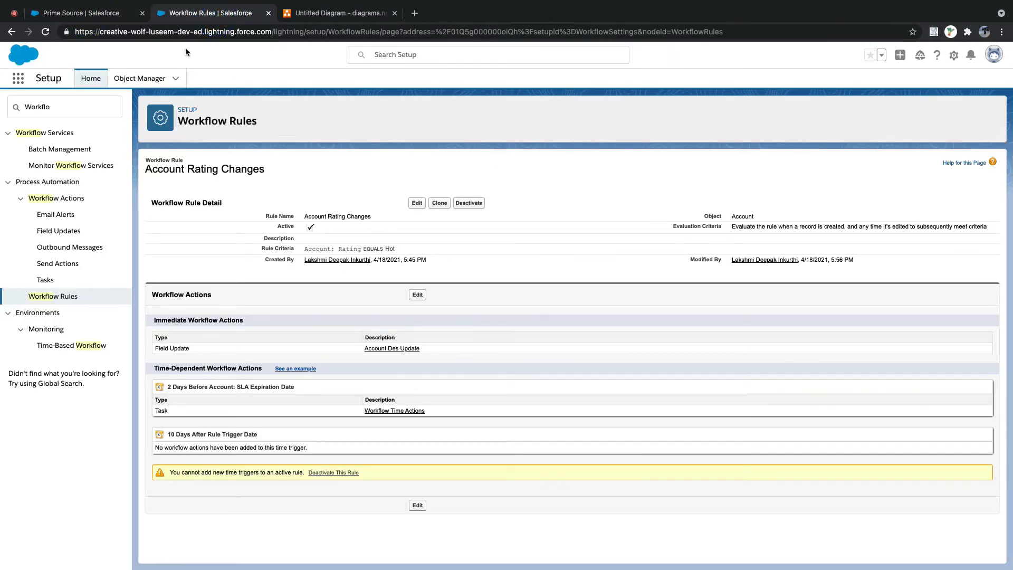
{"action": "left_click", "coordinate": [84, 13]}
{"action": "scroll", "coordinate": [375, 251], "scroll_direction": "up", "scroll_amount": 5}
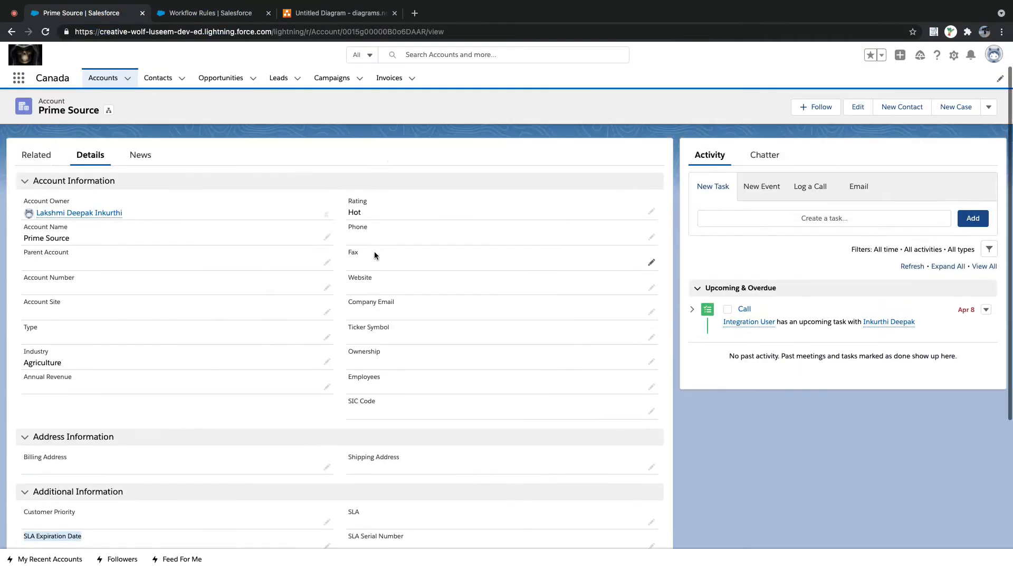
{"action": "left_click", "coordinate": [653, 246]}
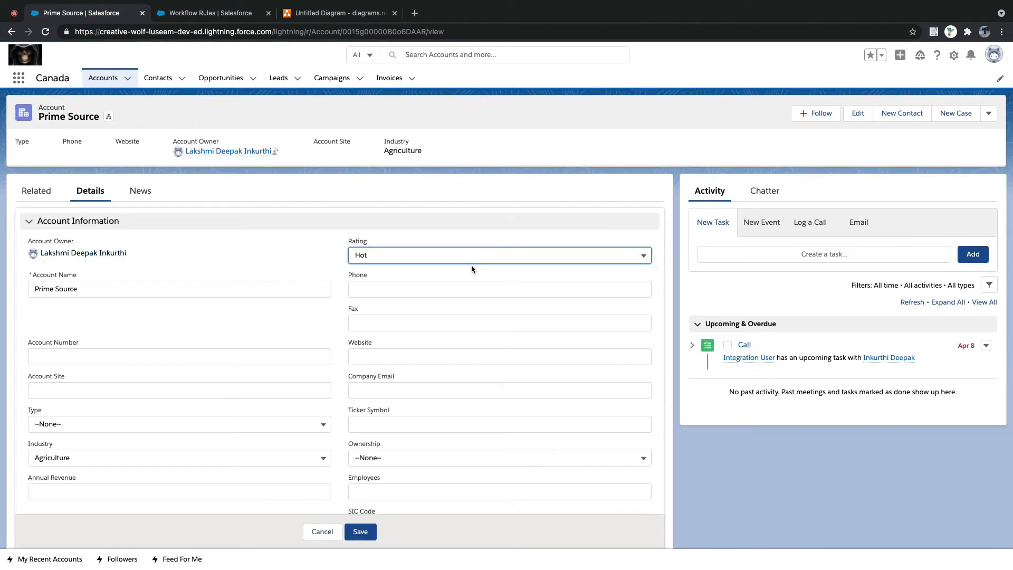
{"action": "left_click", "coordinate": [470, 255]}
{"action": "left_click", "coordinate": [405, 312]}
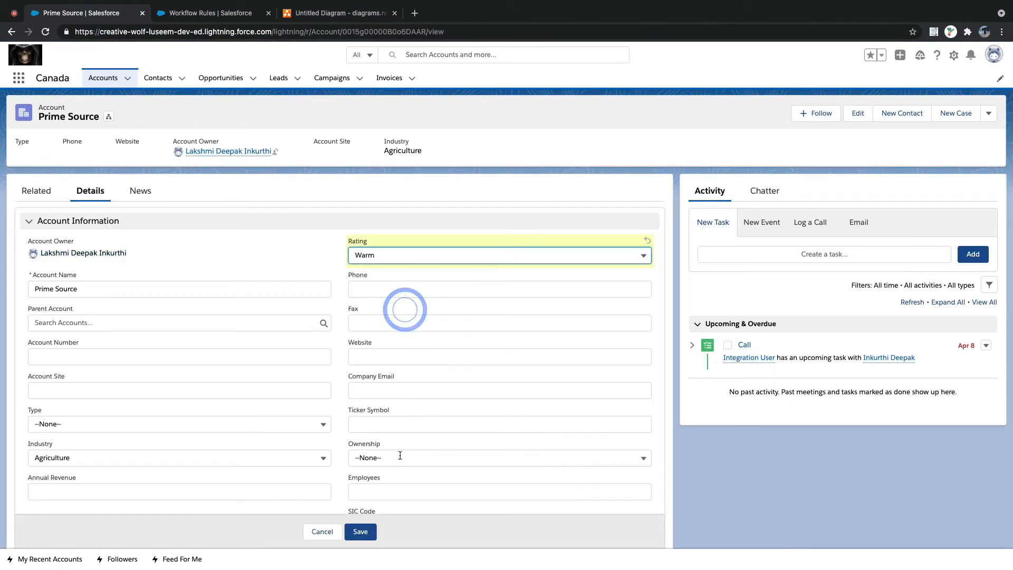
{"action": "left_click", "coordinate": [360, 532]}
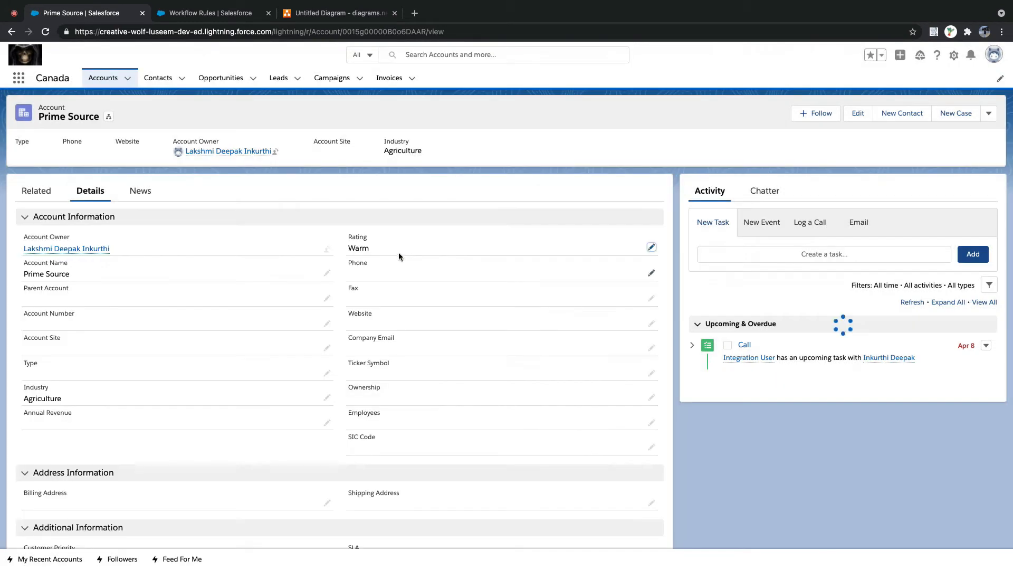
Step: Set the Prime Source account's Rating to Hot, save the record, and check its Description field
{"action": "double_click", "coordinate": [396, 251]}
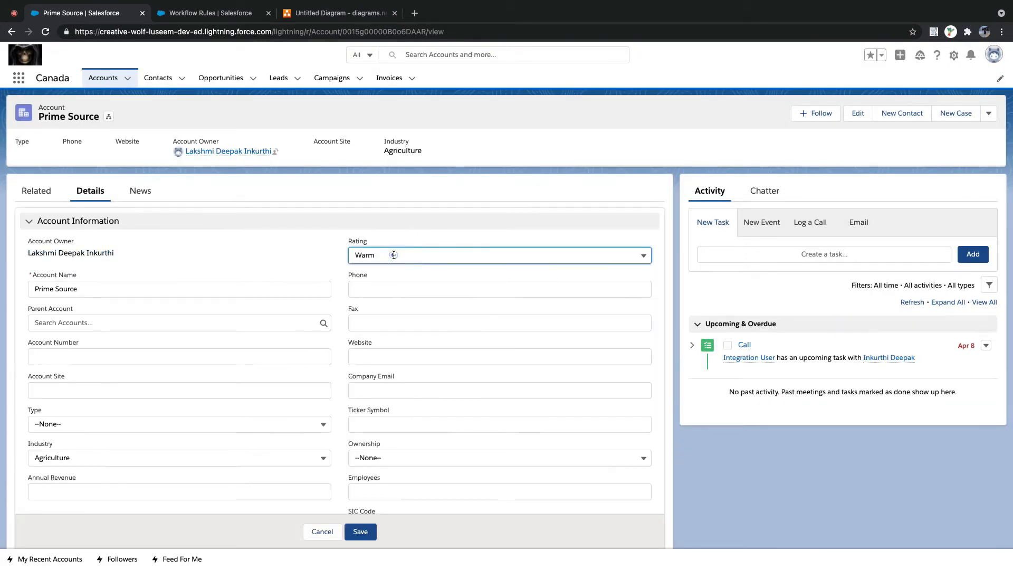
{"action": "left_click", "coordinate": [395, 252]}
{"action": "left_click", "coordinate": [389, 331]}
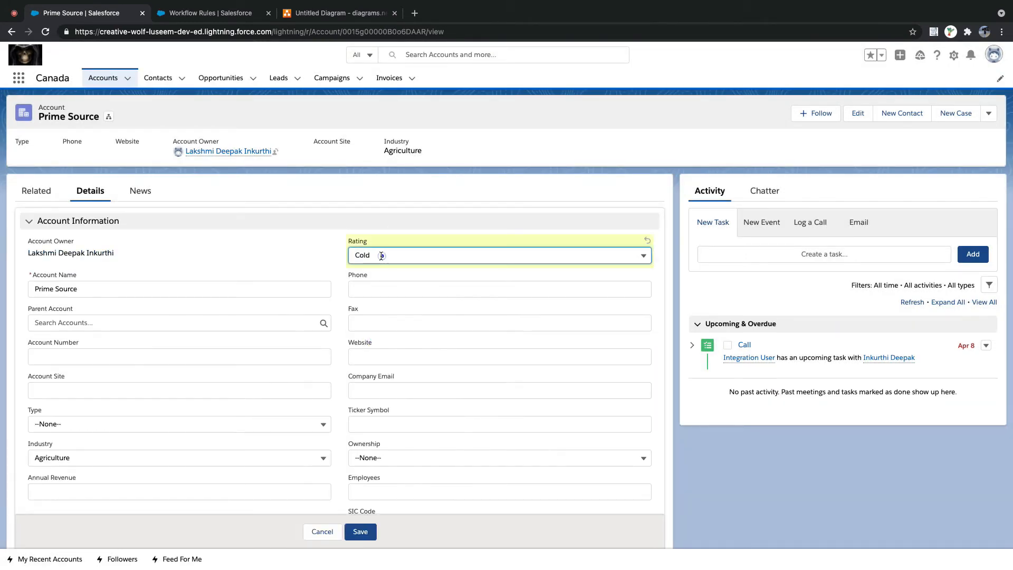
{"action": "left_click", "coordinate": [381, 255]}
{"action": "left_click", "coordinate": [384, 295]}
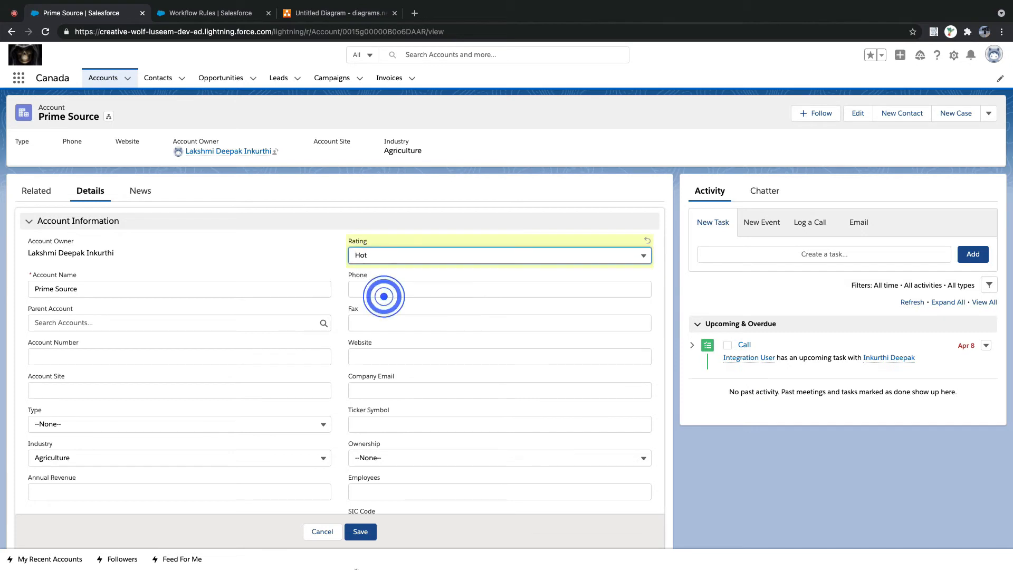
{"action": "left_click", "coordinate": [360, 531]}
{"action": "scroll", "coordinate": [250, 271], "scroll_direction": "down", "scroll_amount": 5}
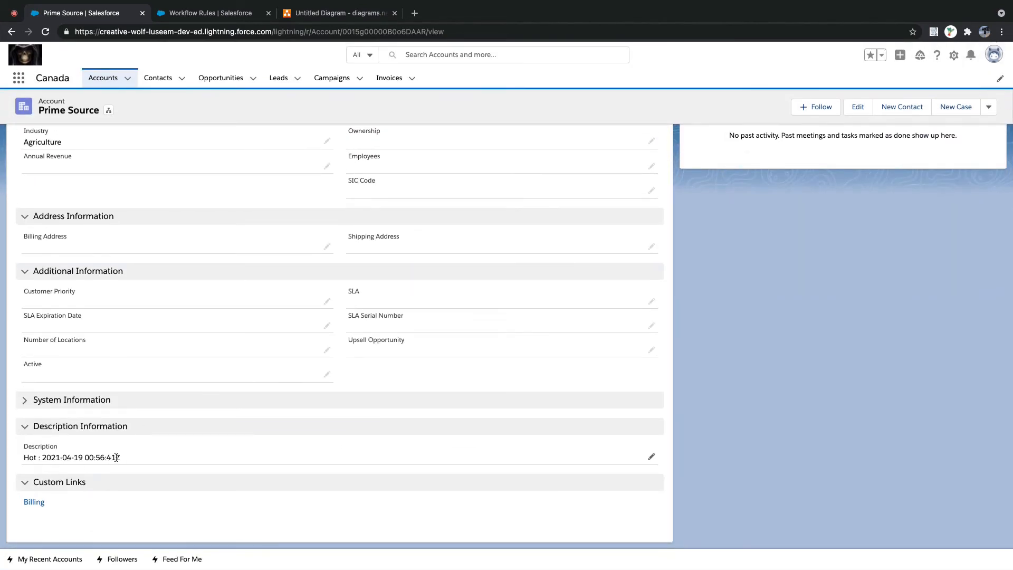
{"action": "scroll", "coordinate": [132, 457], "scroll_direction": "up", "scroll_amount": 5}
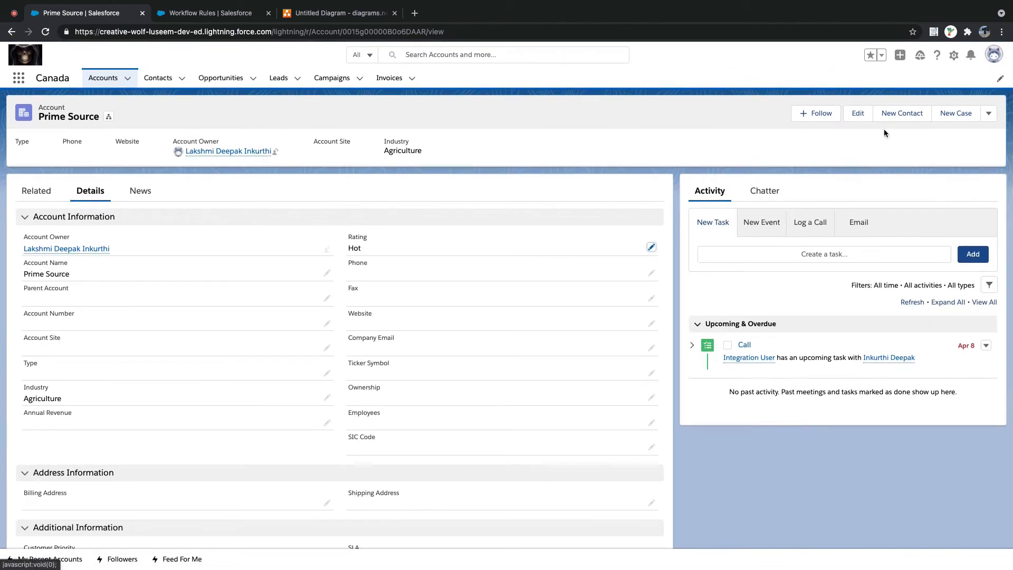
Step: Search Setup for "time" and open the Time-Based Workflow page separately from the workflow rule
{"action": "left_click", "coordinate": [185, 12]}
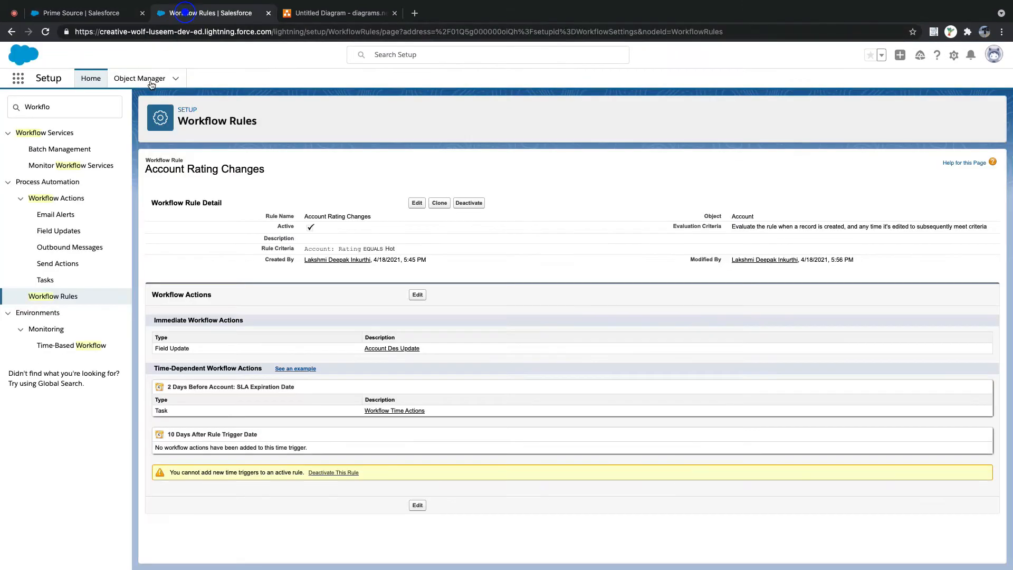
{"action": "left_click", "coordinate": [89, 112]}
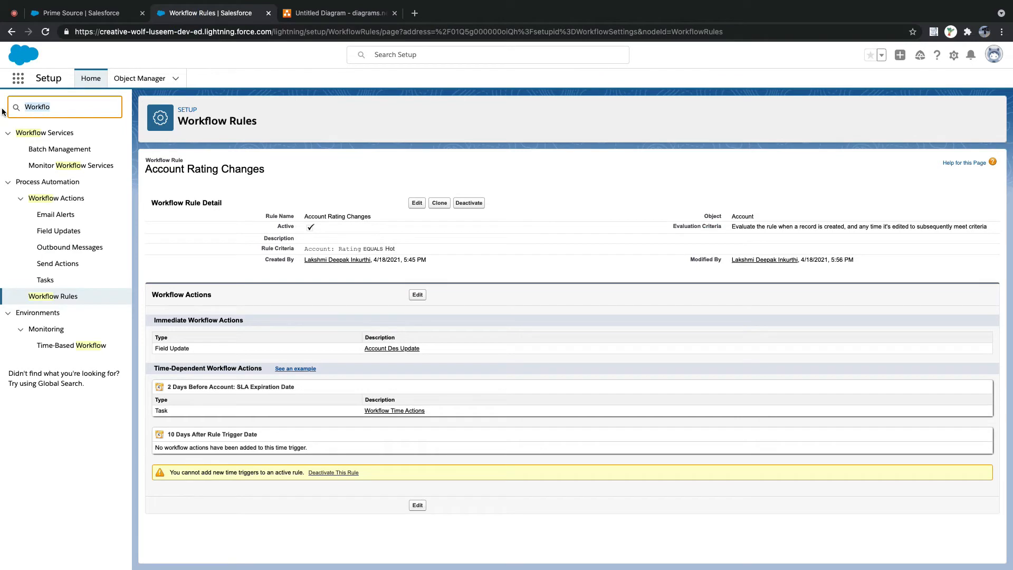
{"action": "type", "text": "time"}
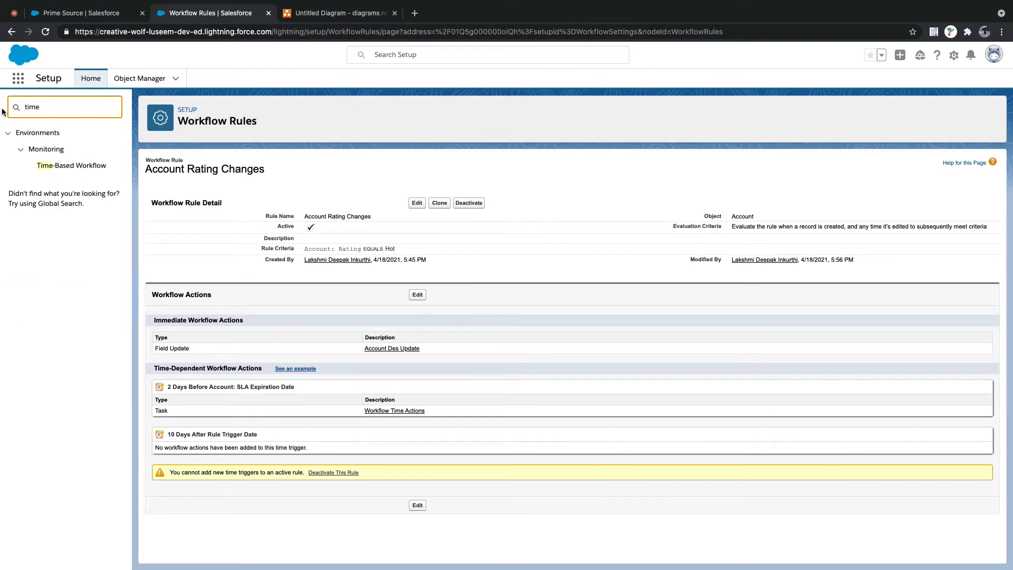
{"action": "right_click", "coordinate": [70, 165]}
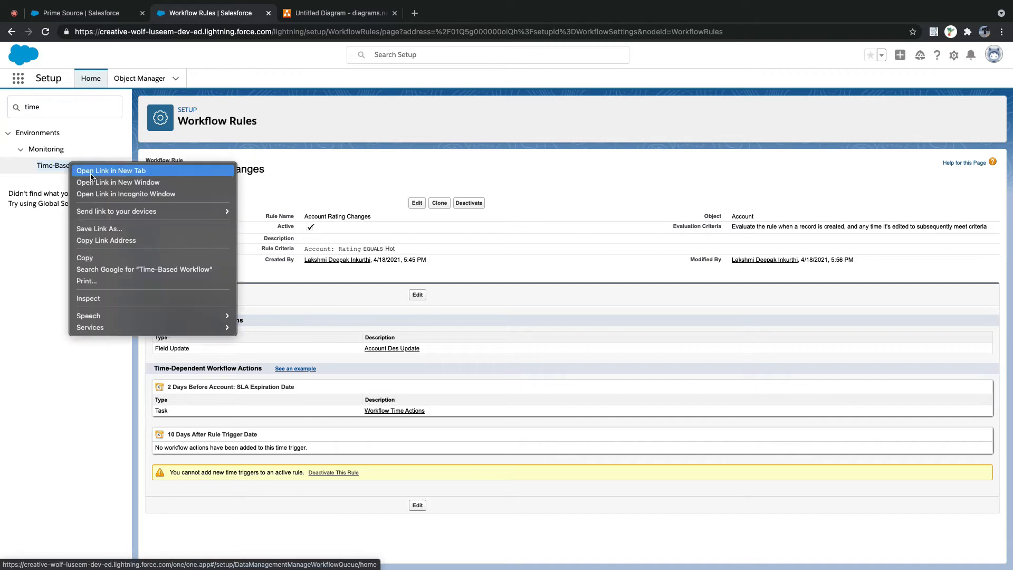
{"action": "left_click", "coordinate": [91, 171]}
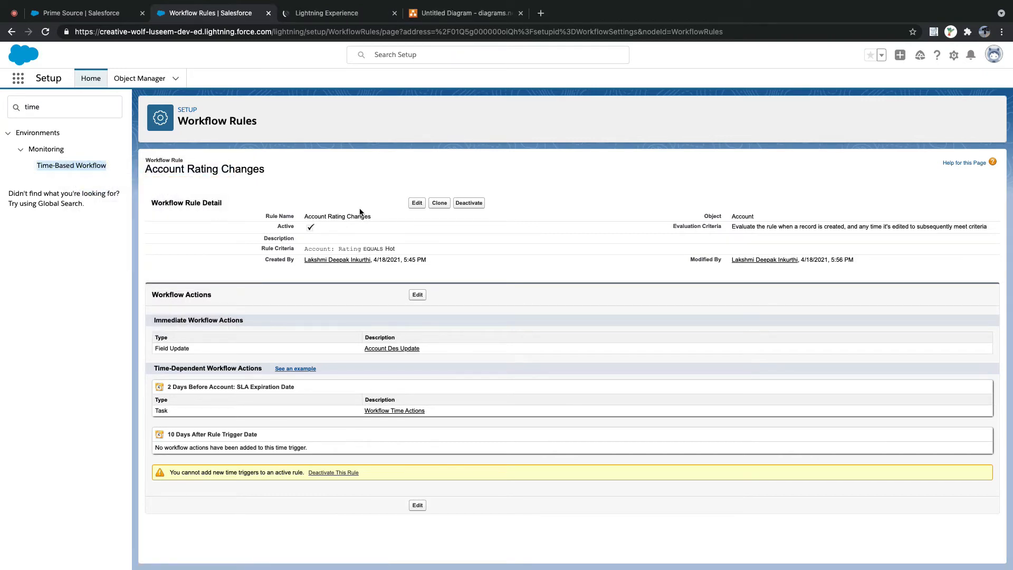
Step: Copy the workflow rule's name and search the time-based queue for Workflow Rule, Flow, or Process Name contains Account Rating Changes
{"action": "left_click_drag", "start_coordinate": [376, 216], "coordinate": [304, 219]}
{"action": "key", "text": "super+c"}
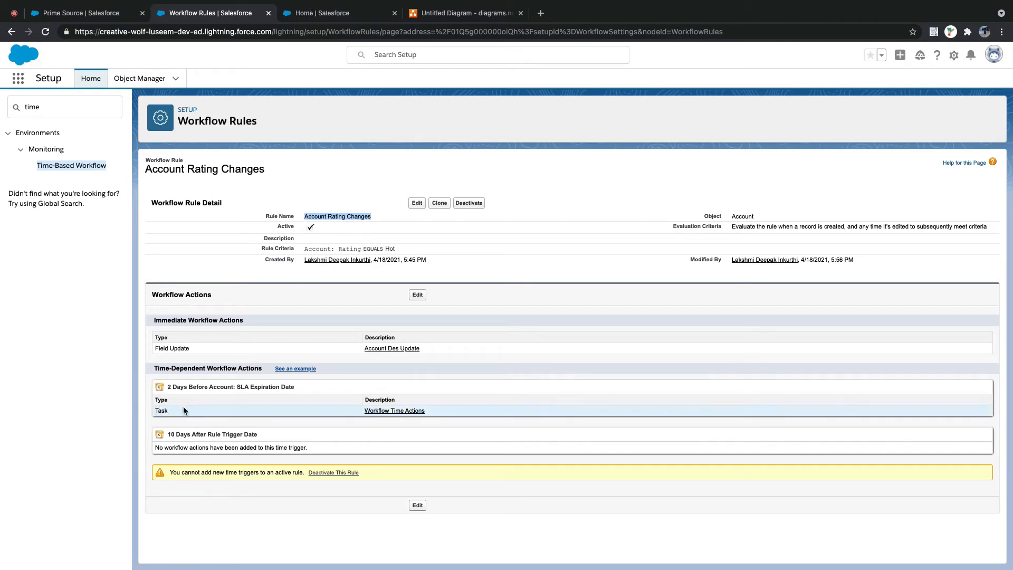
{"action": "left_click", "coordinate": [336, 12]}
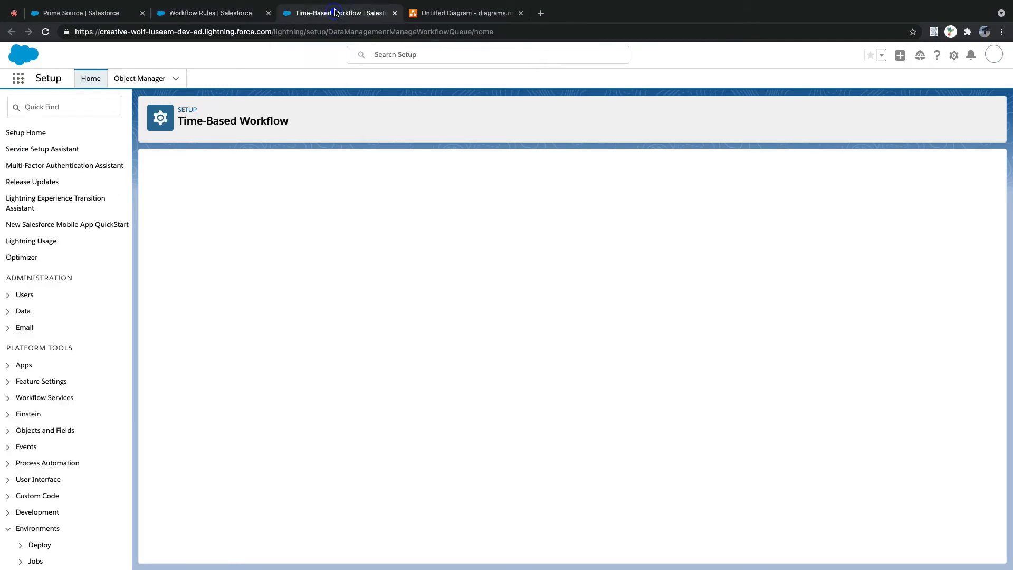
{"action": "left_click", "coordinate": [227, 206]}
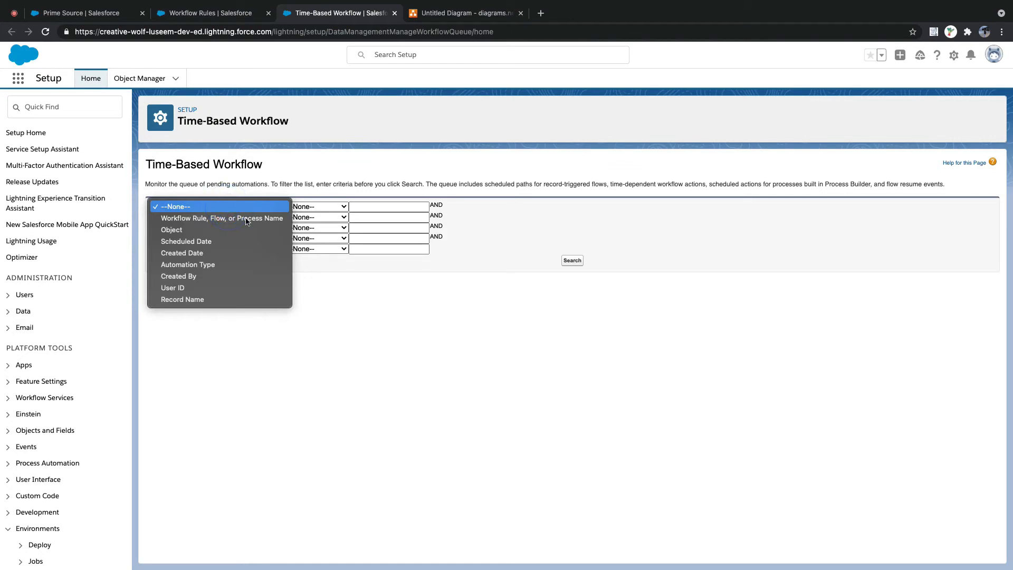
{"action": "left_click", "coordinate": [247, 219]}
{"action": "left_click", "coordinate": [339, 205]}
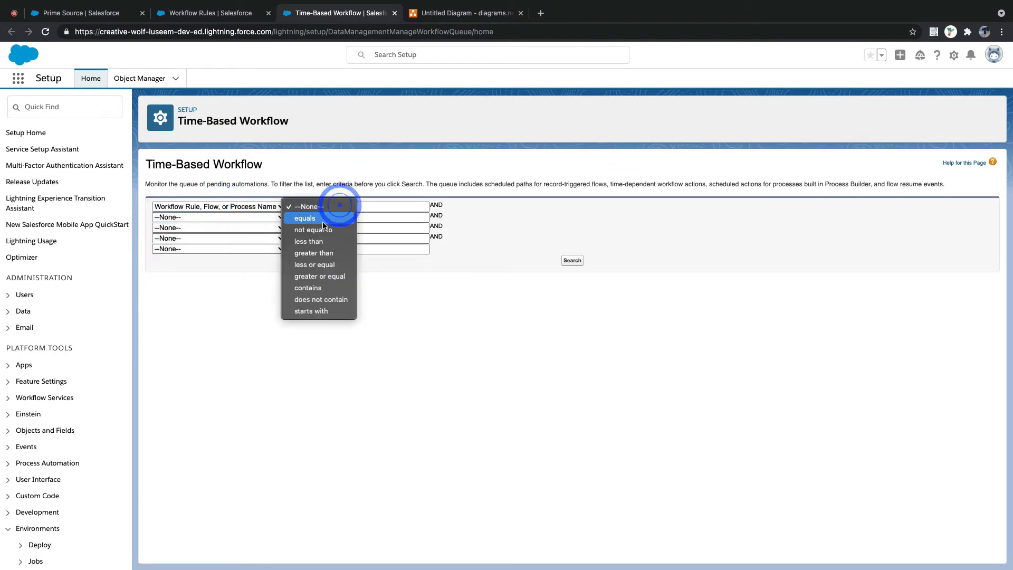
{"action": "left_click", "coordinate": [328, 287]}
{"action": "left_click", "coordinate": [378, 207]}
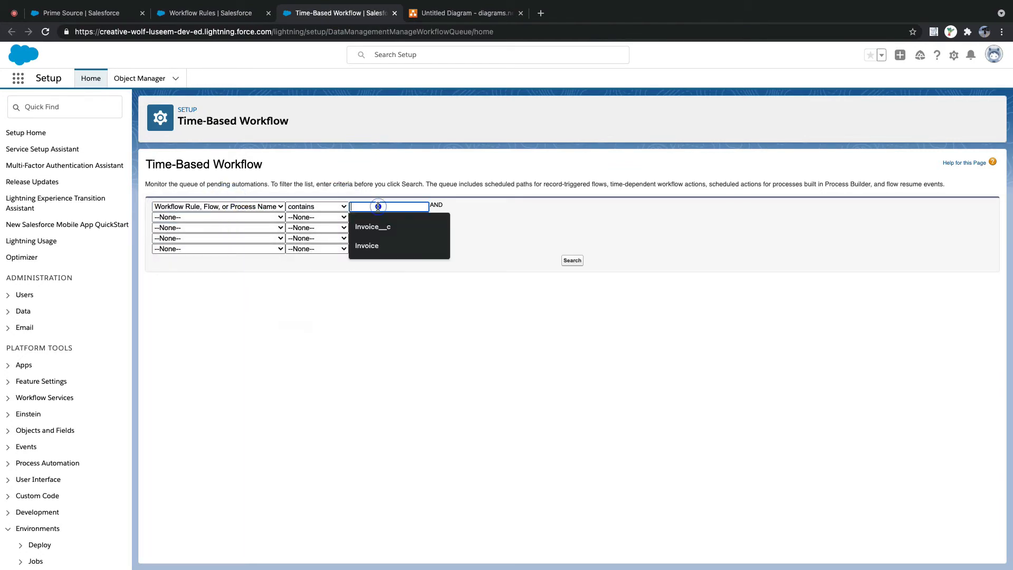
{"action": "key", "text": "super+v"}
{"action": "left_click", "coordinate": [569, 259]}
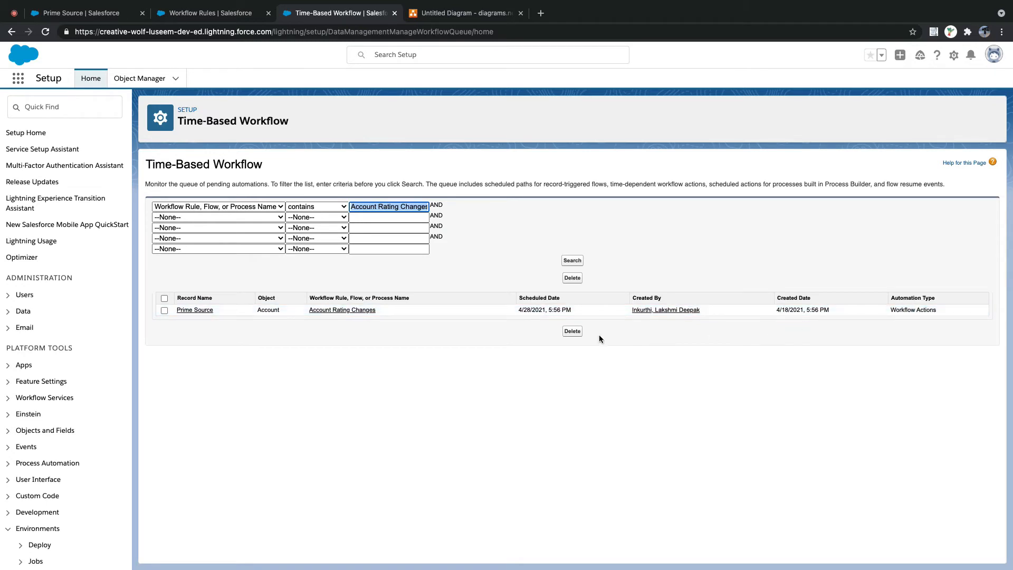
Step: Examine the queued action's scheduled date, record name and workflow rule, comparing it with the Prime Source account
{"action": "left_click_drag", "start_coordinate": [515, 296], "coordinate": [557, 296]}
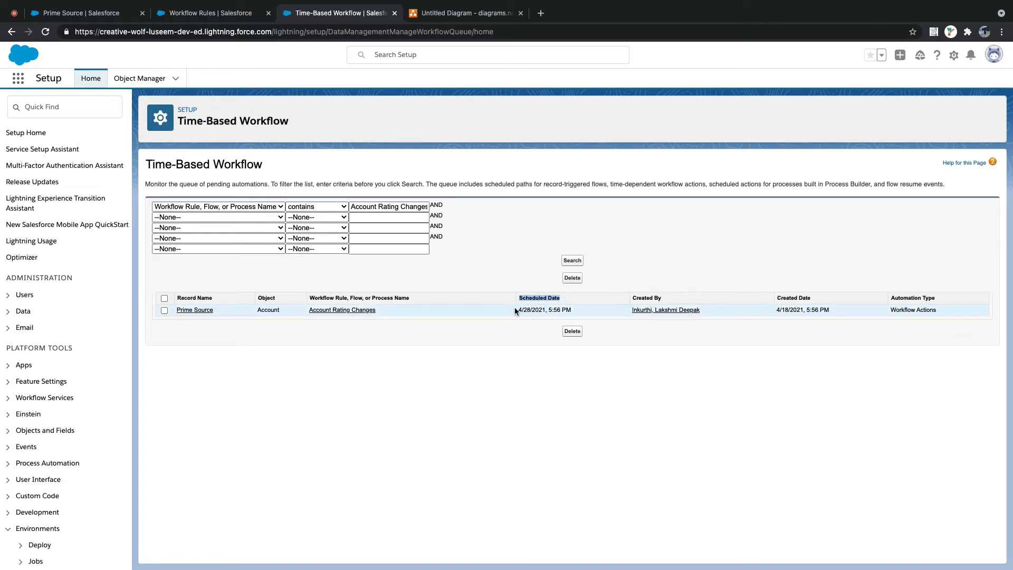
{"action": "left_click_drag", "start_coordinate": [515, 310], "coordinate": [570, 310]}
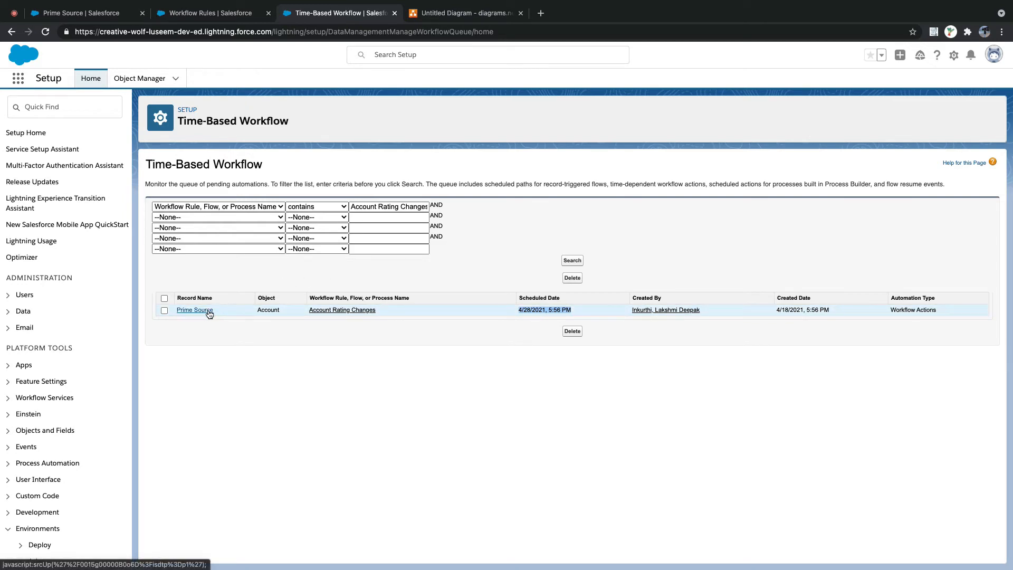
{"action": "left_click_drag", "start_coordinate": [228, 311], "coordinate": [177, 310]}
{"action": "left_click", "coordinate": [69, 12]}
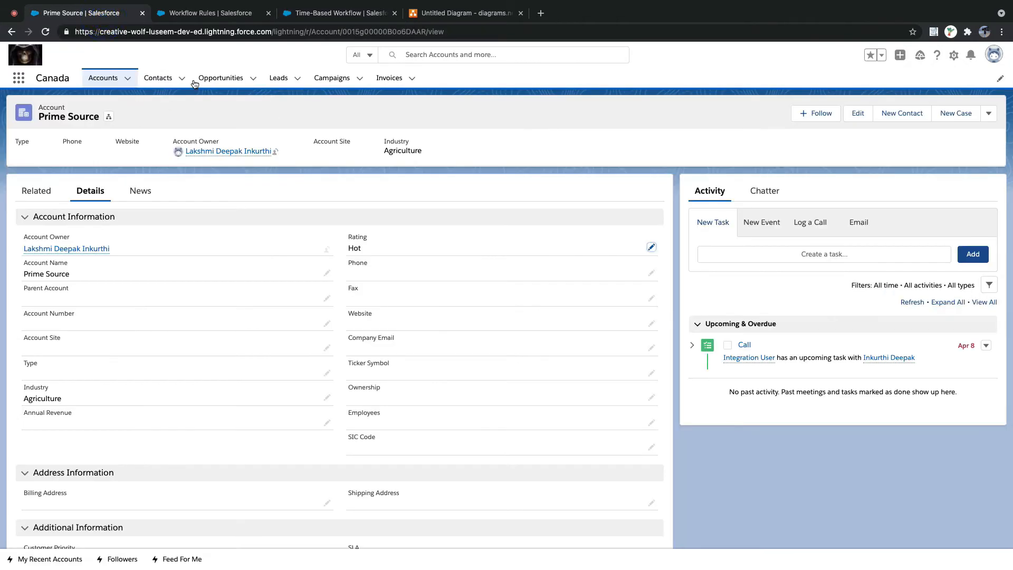
{"action": "left_click", "coordinate": [337, 13]}
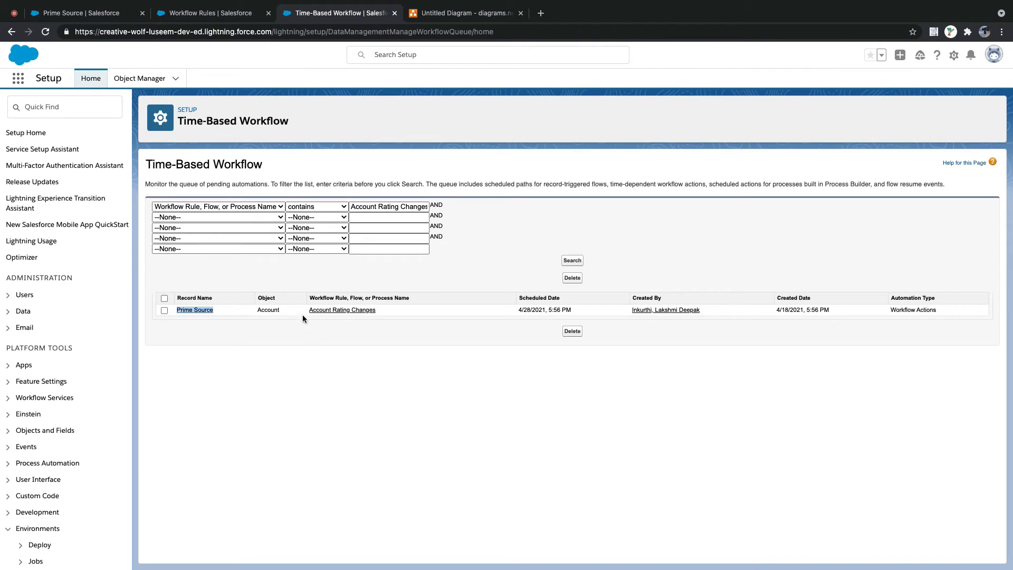
{"action": "left_click_drag", "start_coordinate": [301, 308], "coordinate": [406, 317]}
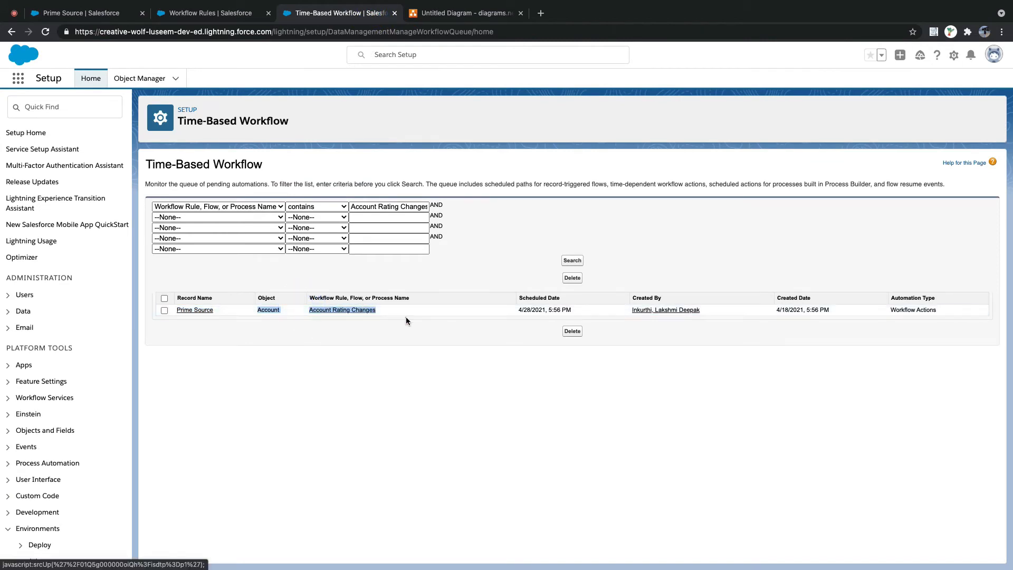
{"action": "left_click", "coordinate": [406, 317]}
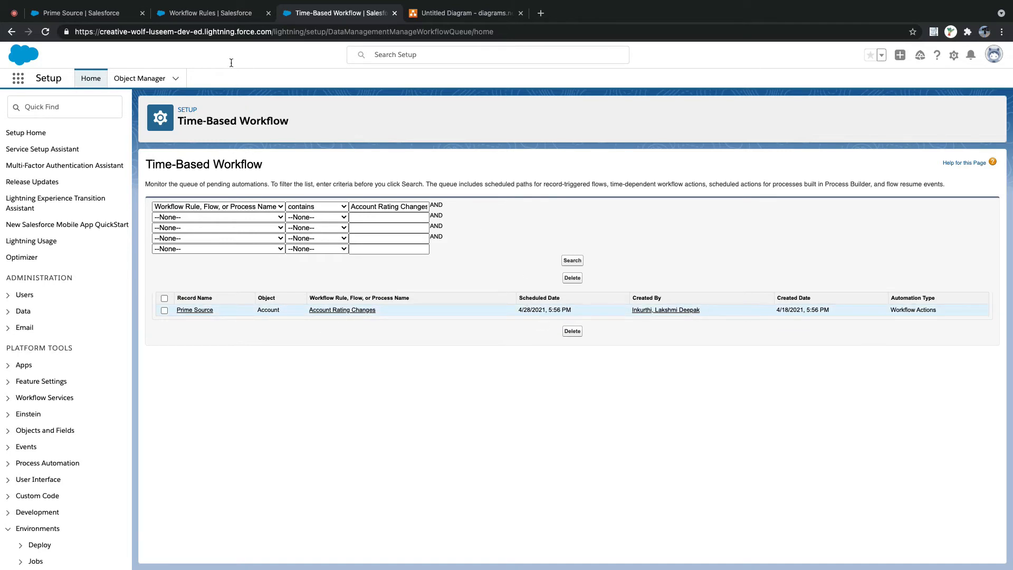
Step: Set the Prime Source account's SLA Expiration Date to 4/18/2021 and save the record
{"action": "left_click", "coordinate": [86, 13]}
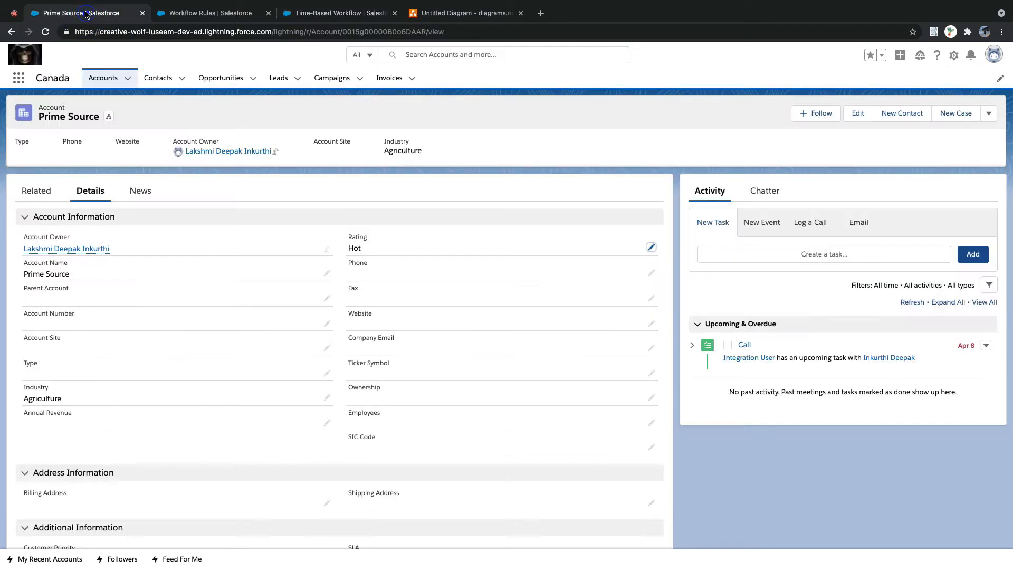
{"action": "scroll", "coordinate": [158, 443], "scroll_direction": "down", "scroll_amount": 5}
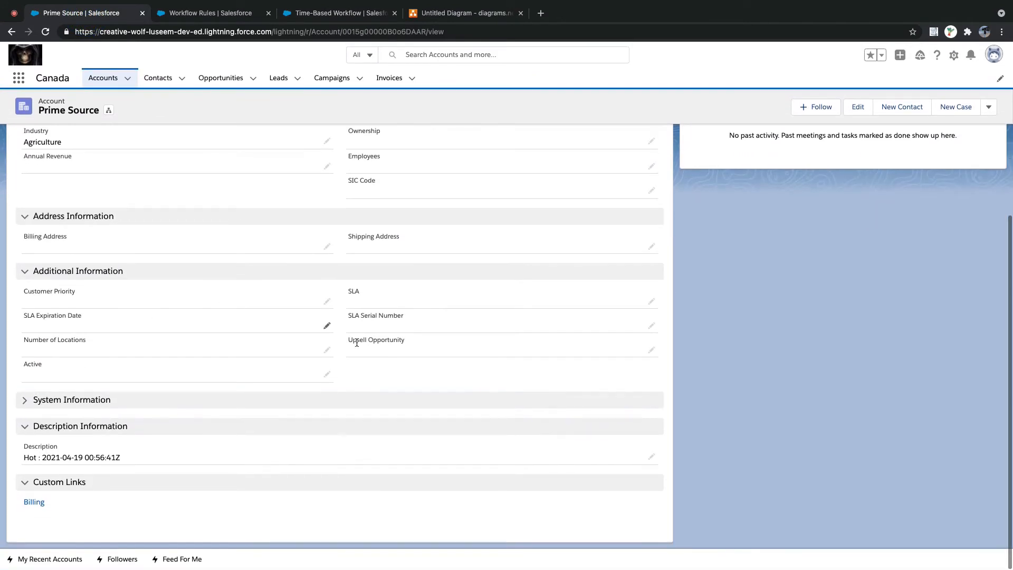
{"action": "left_click", "coordinate": [326, 321]}
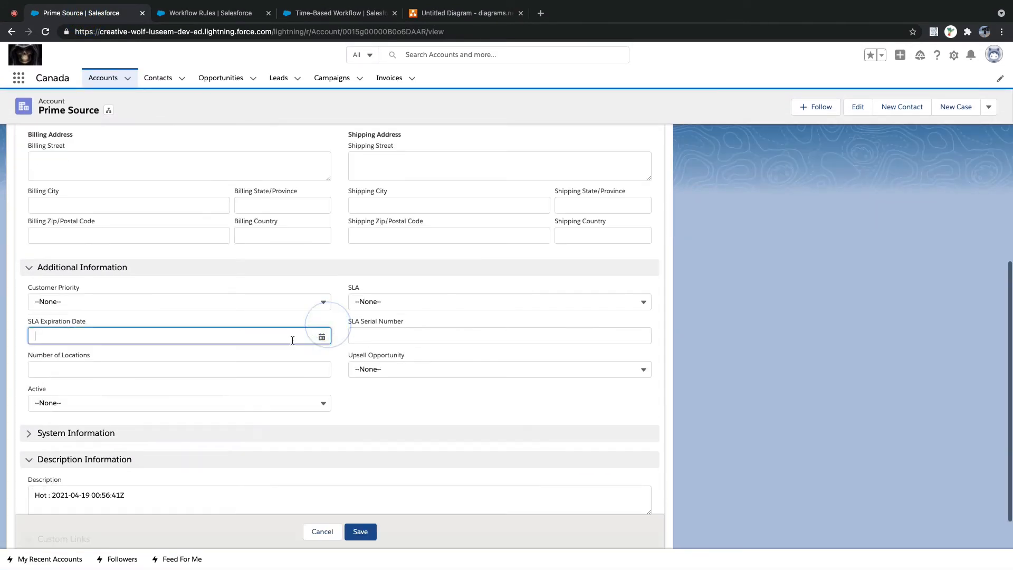
{"action": "left_click", "coordinate": [322, 336]}
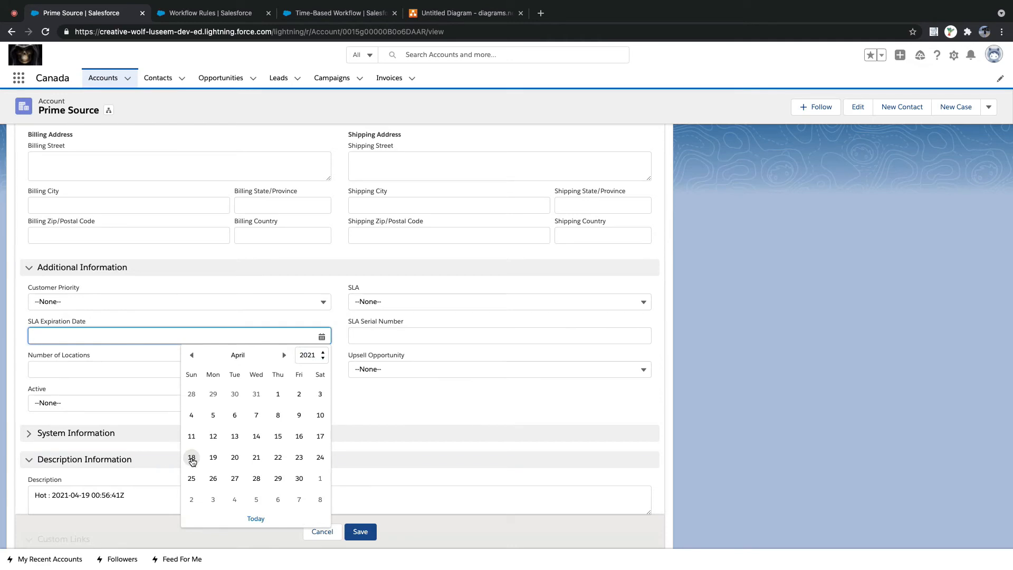
{"action": "left_click", "coordinate": [191, 457]}
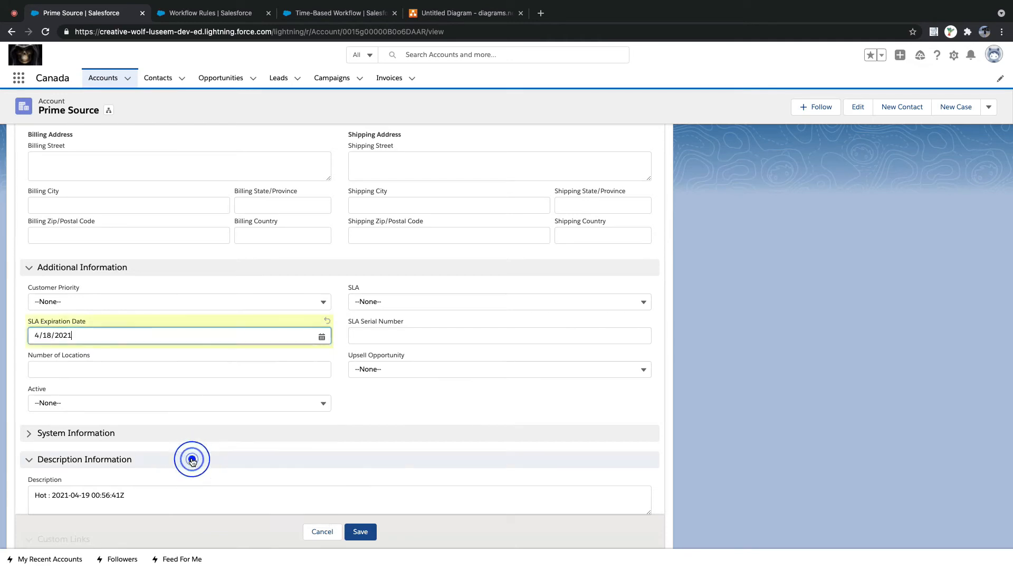
{"action": "left_click", "coordinate": [364, 534]}
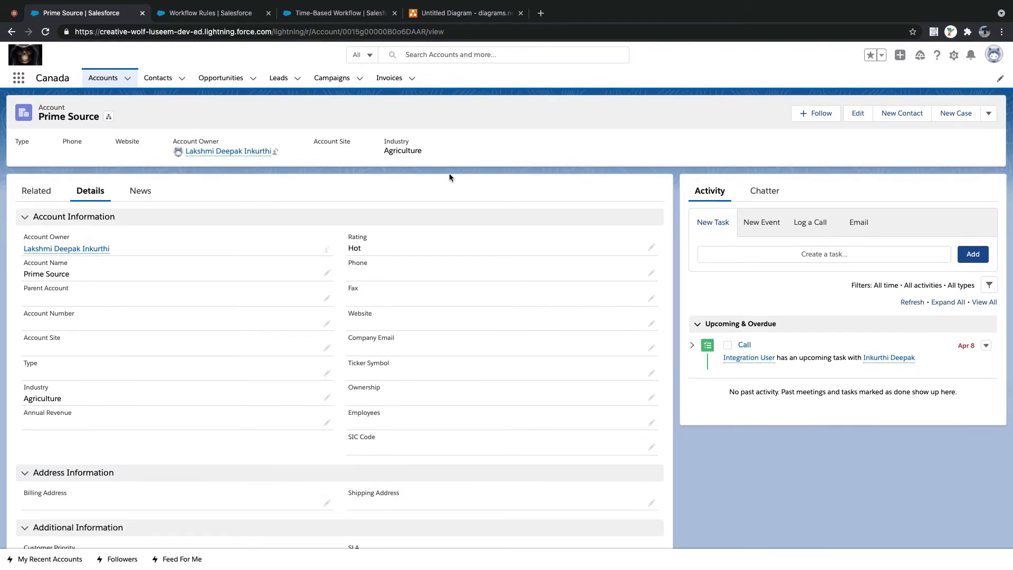
Step: Set the Prime Source account's Rating to Cold and save the record
{"action": "left_click", "coordinate": [651, 248]}
{"action": "left_click", "coordinate": [557, 253]}
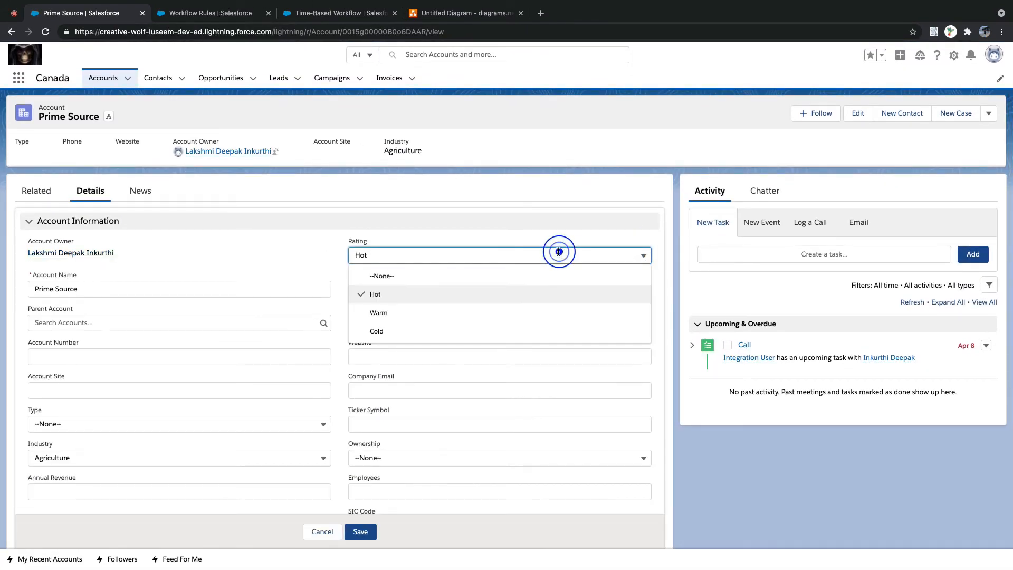
{"action": "left_click", "coordinate": [507, 324]}
{"action": "left_click", "coordinate": [360, 531]}
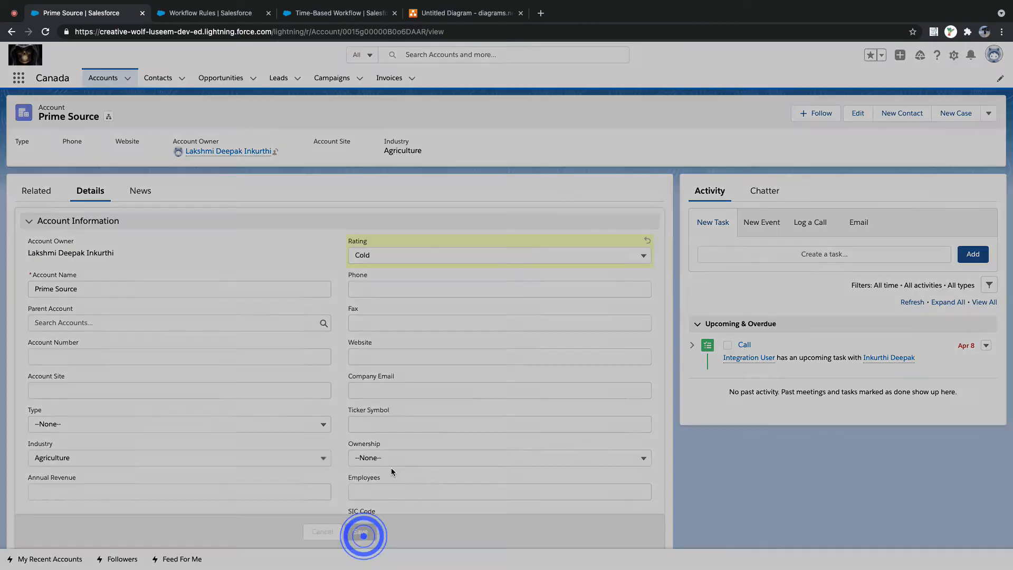
Step: Set the Prime Source account's Rating back to Hot, save, and check its SLA Expiration Date and Description
{"action": "left_click", "coordinate": [651, 248]}
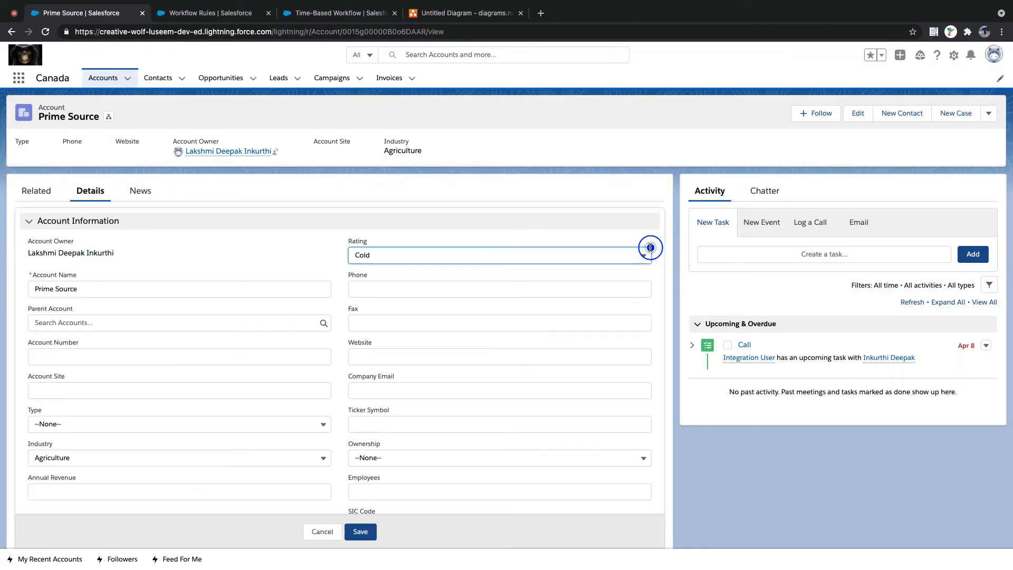
{"action": "left_click", "coordinate": [523, 254]}
{"action": "left_click", "coordinate": [437, 294]}
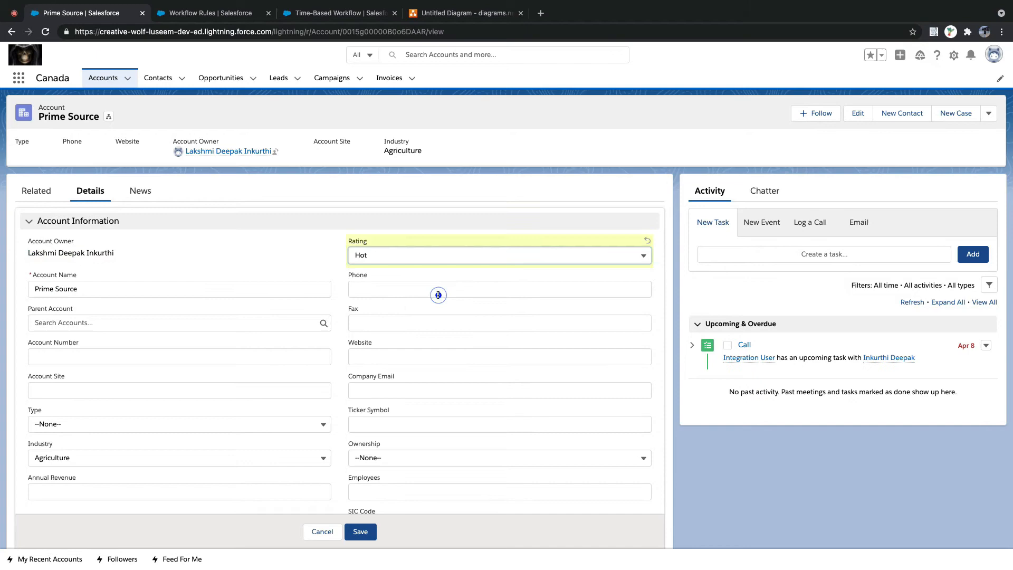
{"action": "left_click", "coordinate": [360, 531]}
{"action": "scroll", "coordinate": [226, 352], "scroll_direction": "down", "scroll_amount": 5}
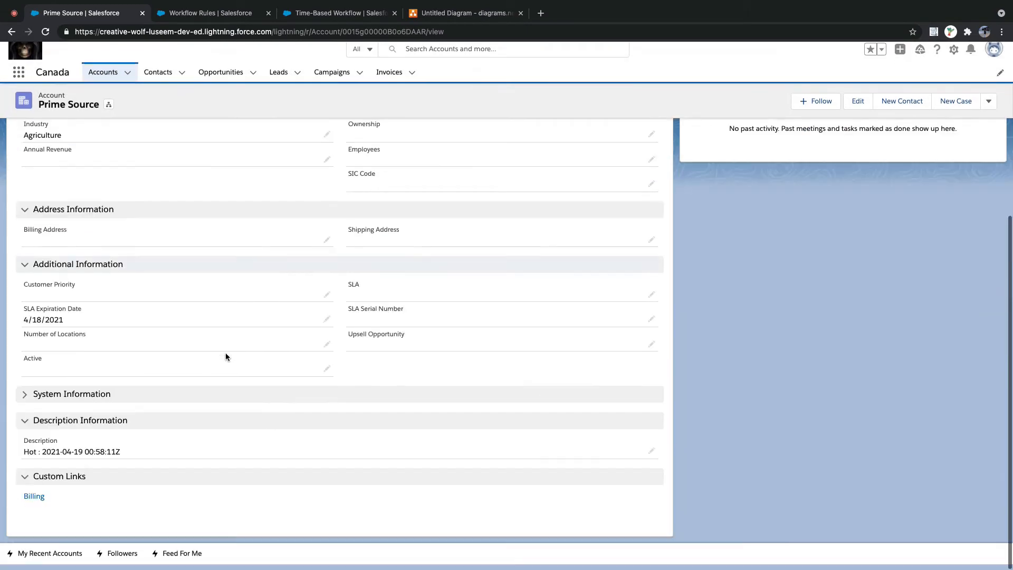
Step: Return to the Time-Based Workflow page and rerun the queue search for Account Rating Changes
{"action": "left_click", "coordinate": [216, 13]}
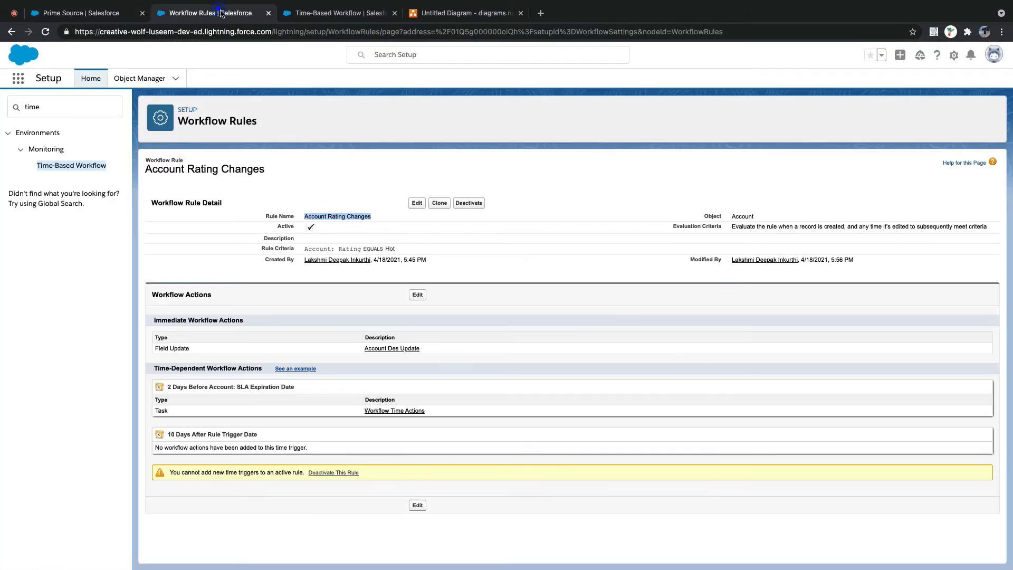
{"action": "left_click", "coordinate": [337, 20]}
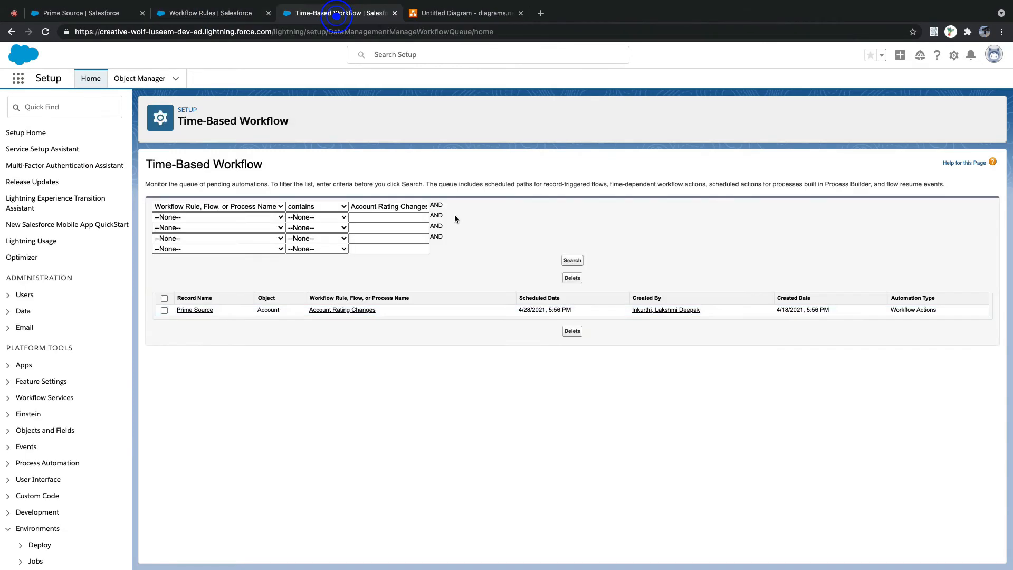
{"action": "left_click", "coordinate": [574, 260]}
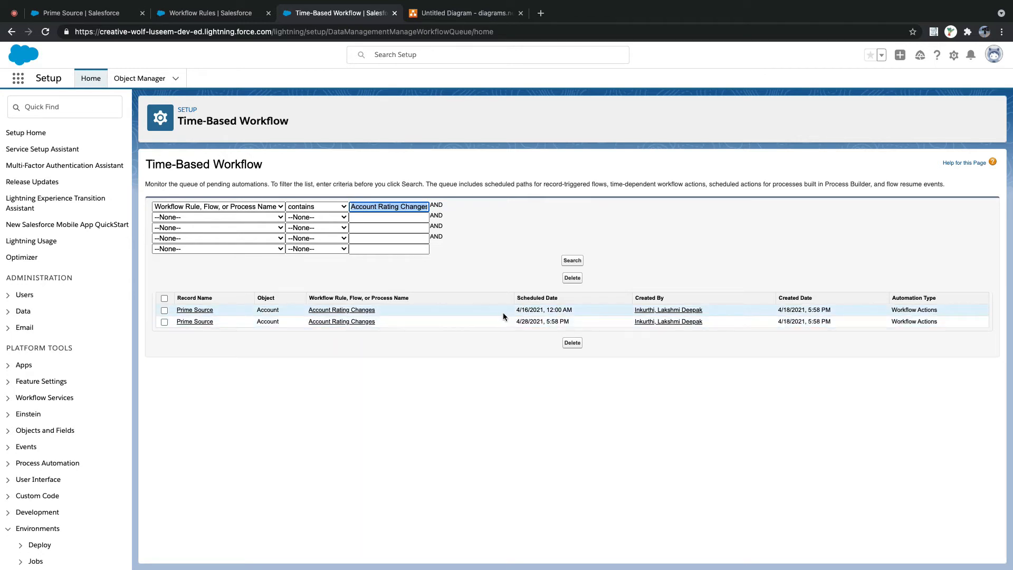
Step: Examine the scheduled dates of the queued Prime Source actions, rerunning the Account Rating Changes search to check whether they are still pending
{"action": "left_click_drag", "start_coordinate": [509, 310], "coordinate": [577, 311]}
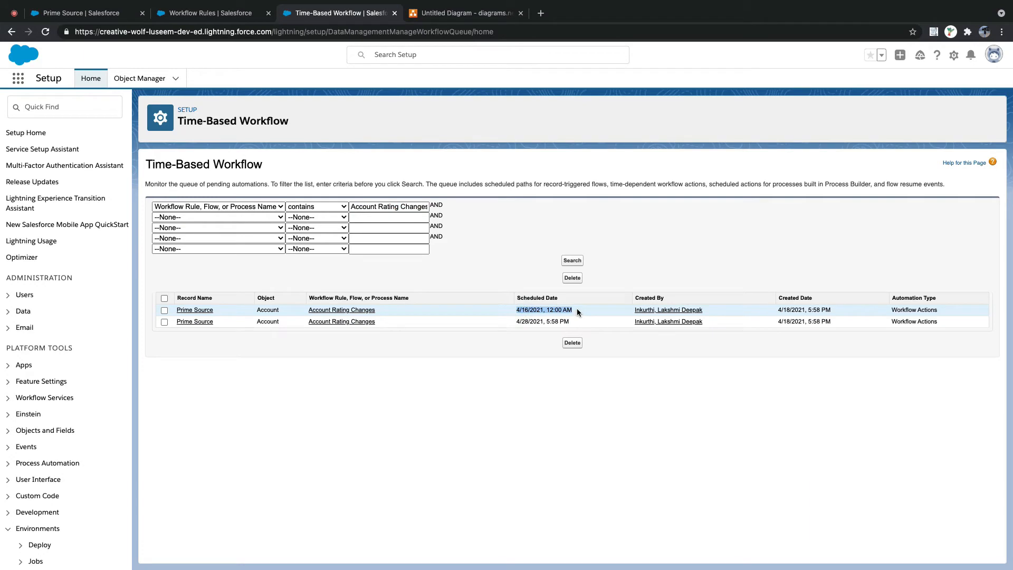
{"action": "left_click", "coordinate": [568, 261]}
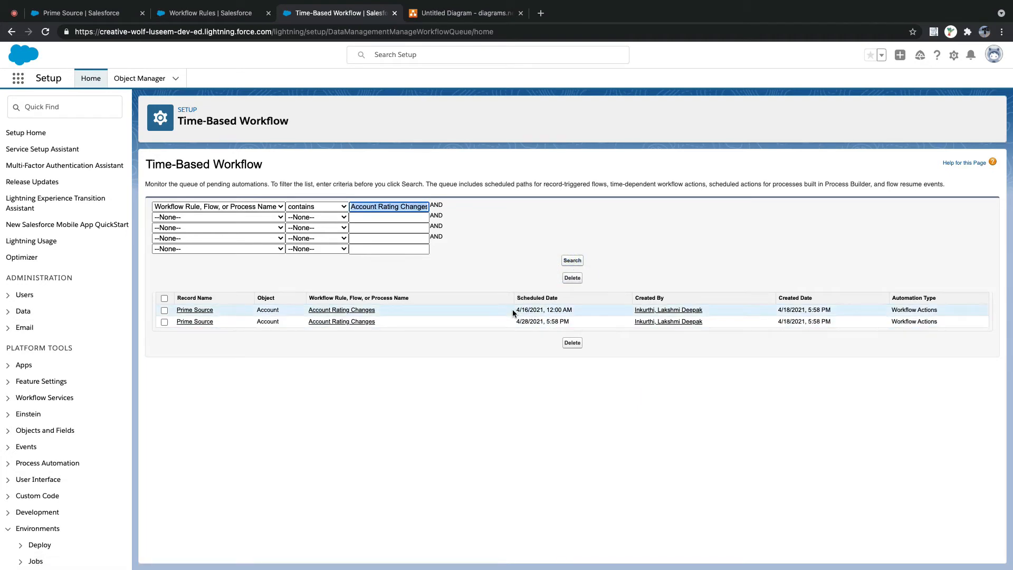
{"action": "left_click_drag", "start_coordinate": [512, 309], "coordinate": [584, 314]}
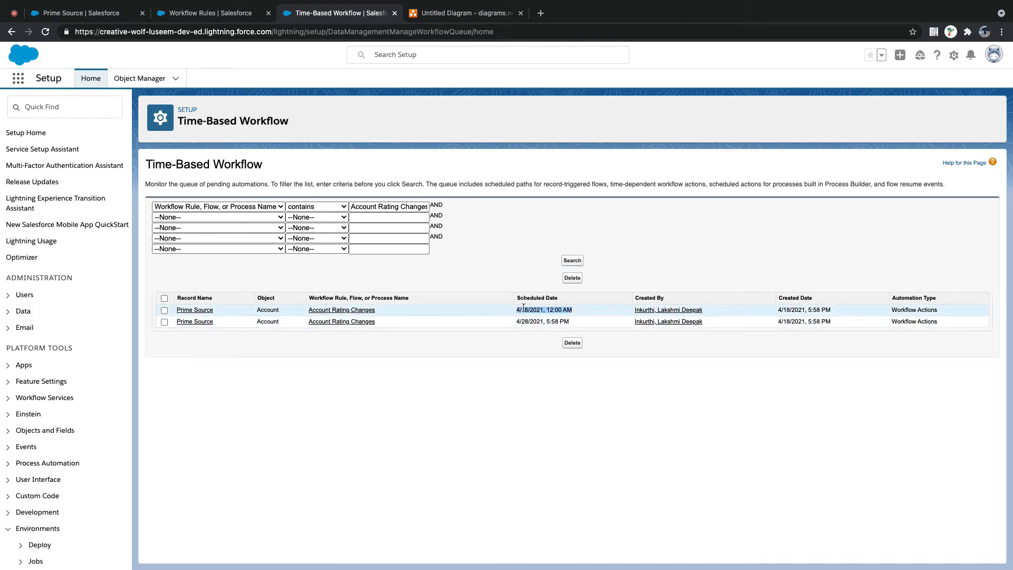
{"action": "left_click", "coordinate": [572, 260]}
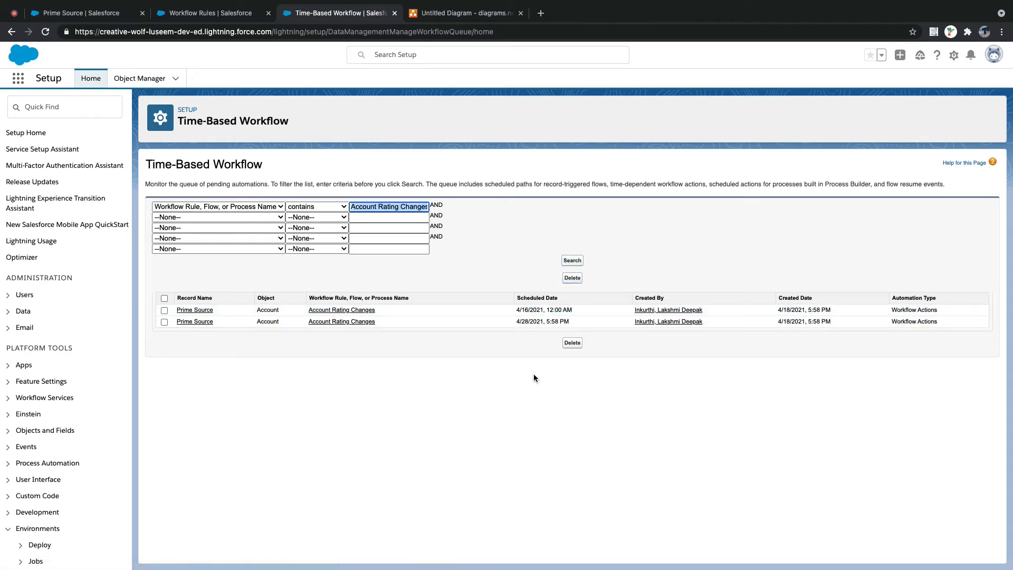
{"action": "left_click", "coordinate": [462, 370]}
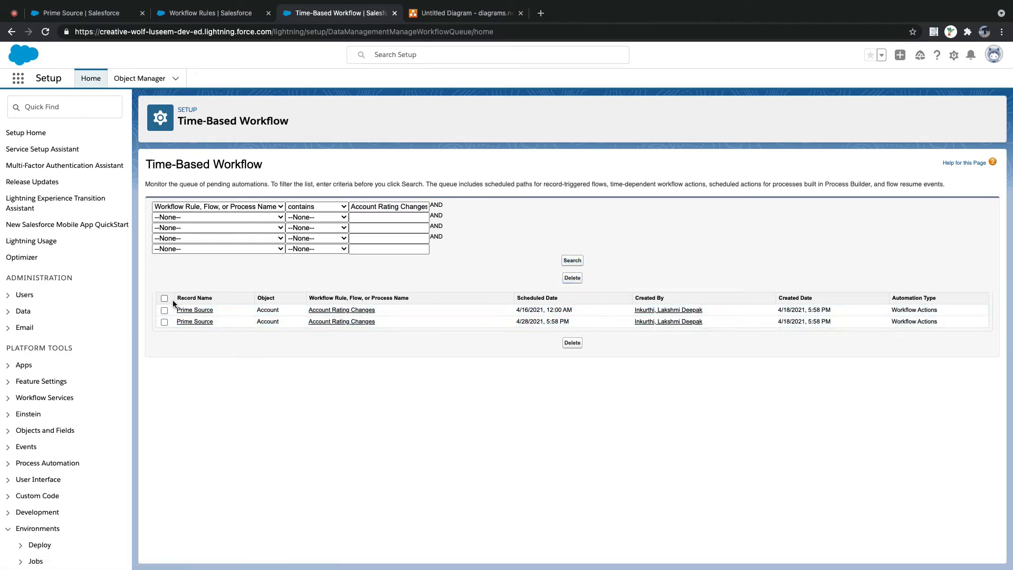
{"action": "left_click_drag", "start_coordinate": [174, 295], "coordinate": [787, 340]}
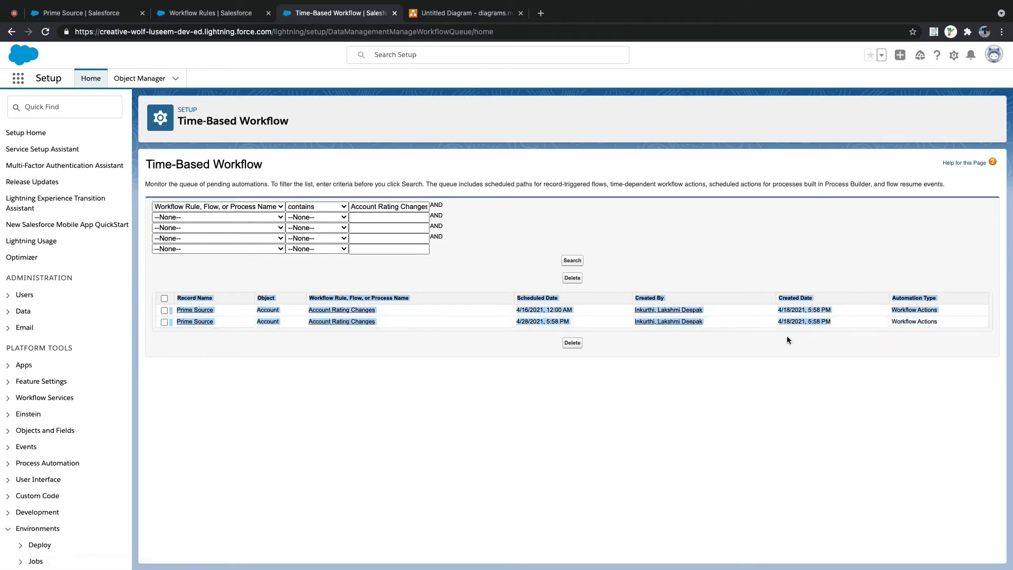
{"action": "left_click", "coordinate": [783, 376]}
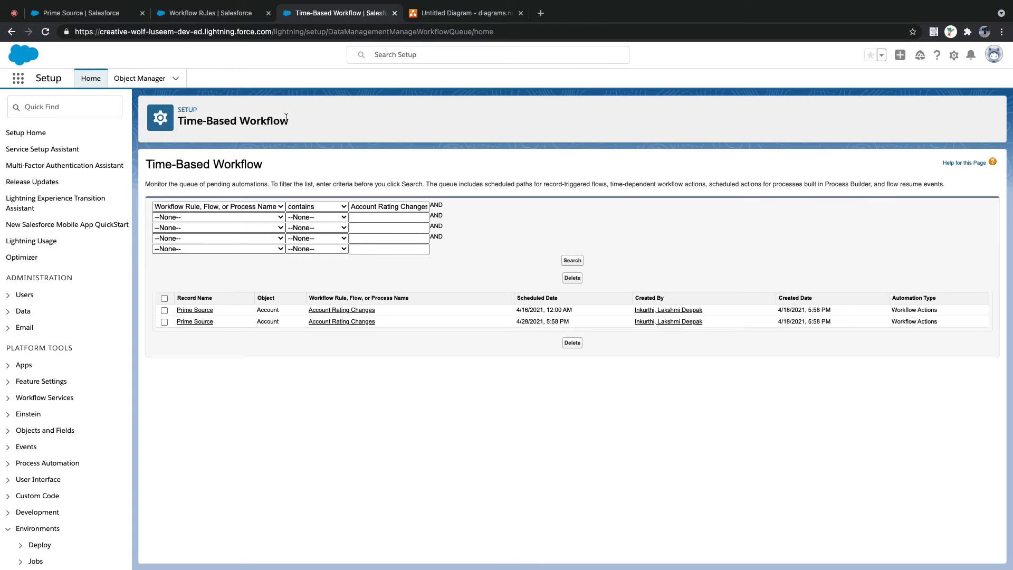
{"action": "left_click_drag", "start_coordinate": [290, 119], "coordinate": [174, 122]}
Step: Find the Invoice object in Object Manager by searching for "invoice" and open its Fields & Relationships
{"action": "left_click", "coordinate": [125, 79]}
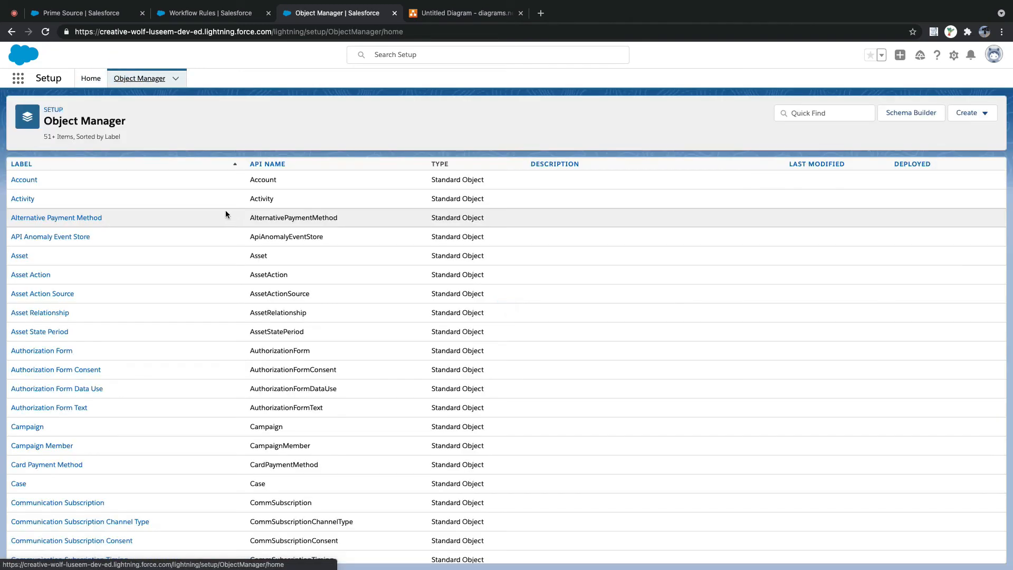
{"action": "left_click", "coordinate": [835, 111]}
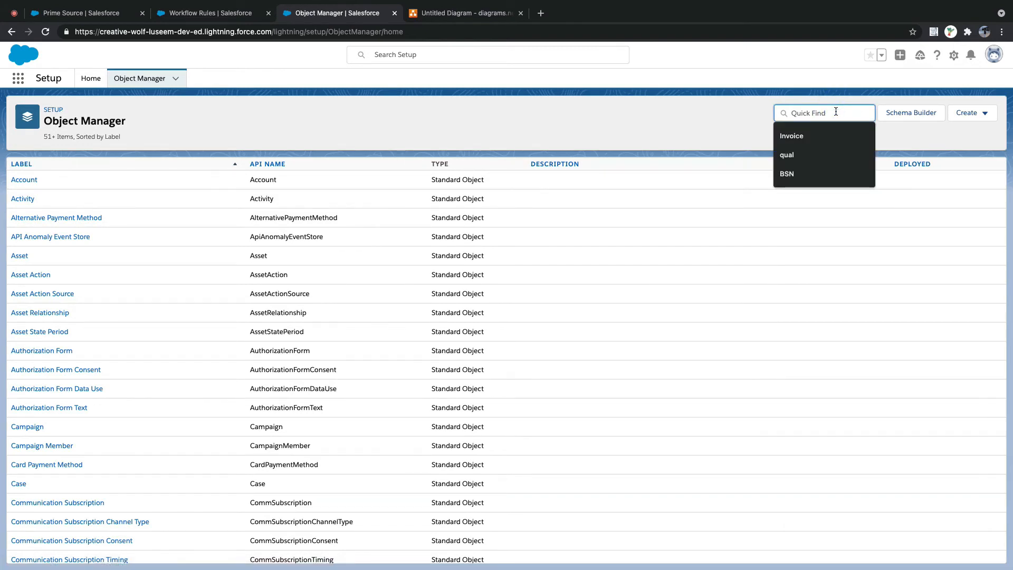
{"action": "type", "text": "invoice"}
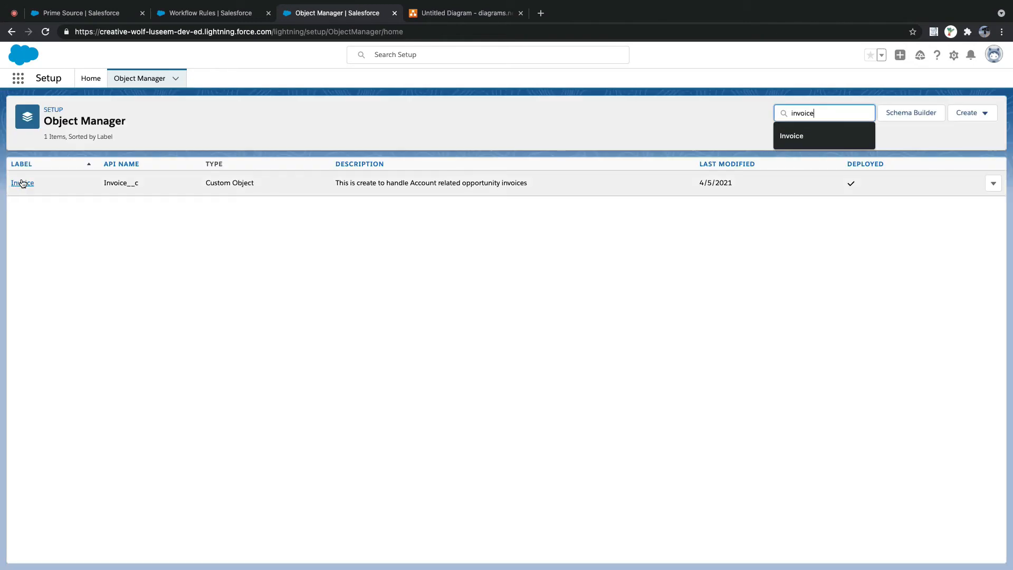
{"action": "left_click", "coordinate": [22, 183]}
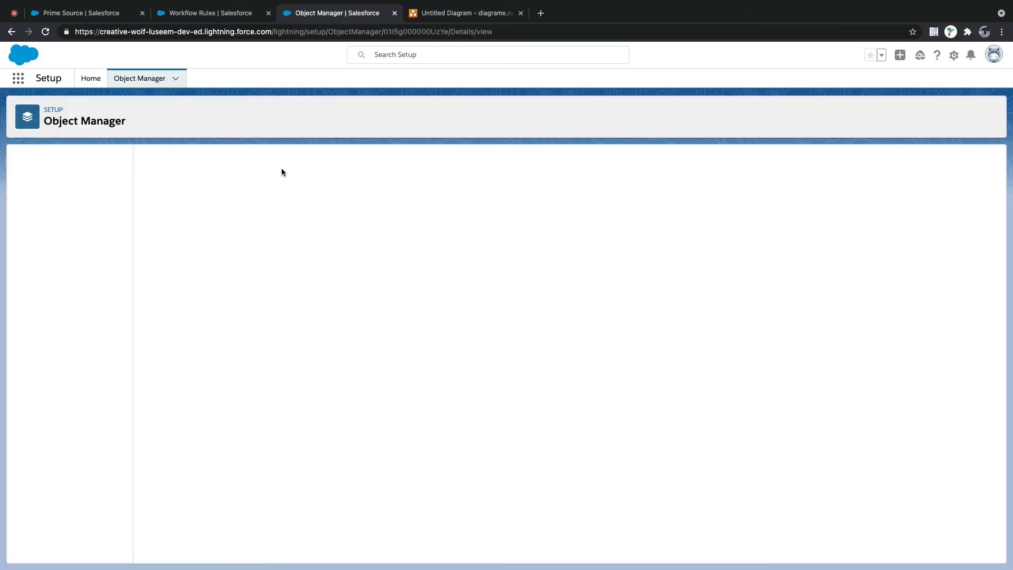
{"action": "left_click", "coordinate": [98, 184]}
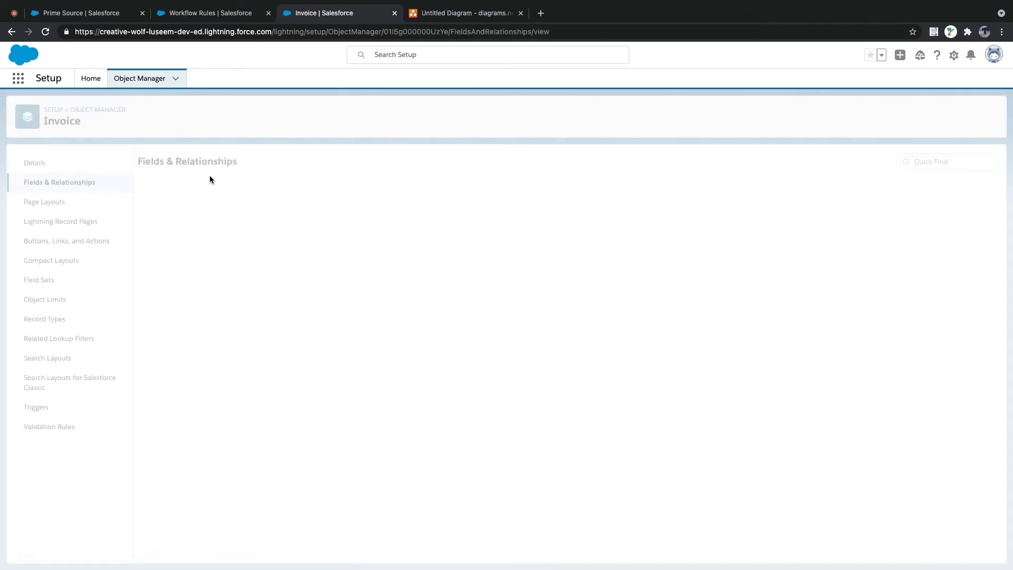
Step: Start a new custom field on the Invoice object with the Text data type
{"action": "left_click", "coordinate": [762, 163]}
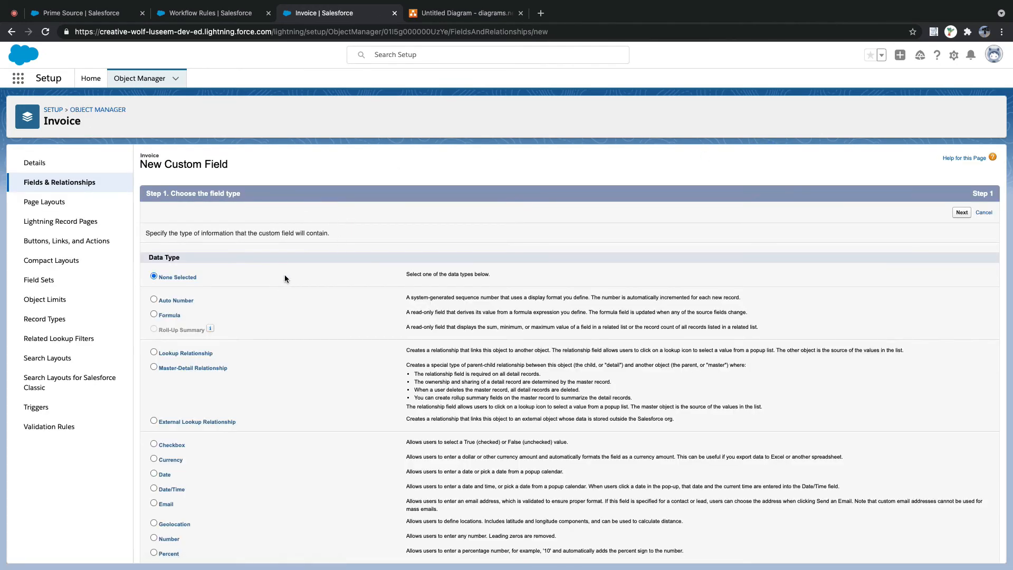
{"action": "scroll", "coordinate": [238, 331], "scroll_direction": "down", "scroll_amount": 4}
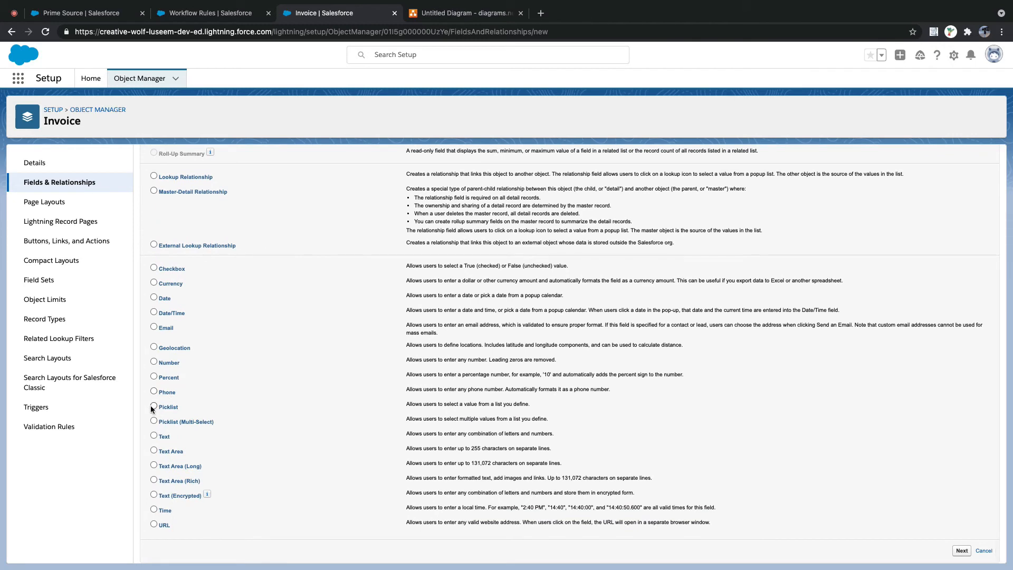
{"action": "left_click", "coordinate": [153, 435]}
{"action": "left_click", "coordinate": [961, 550]}
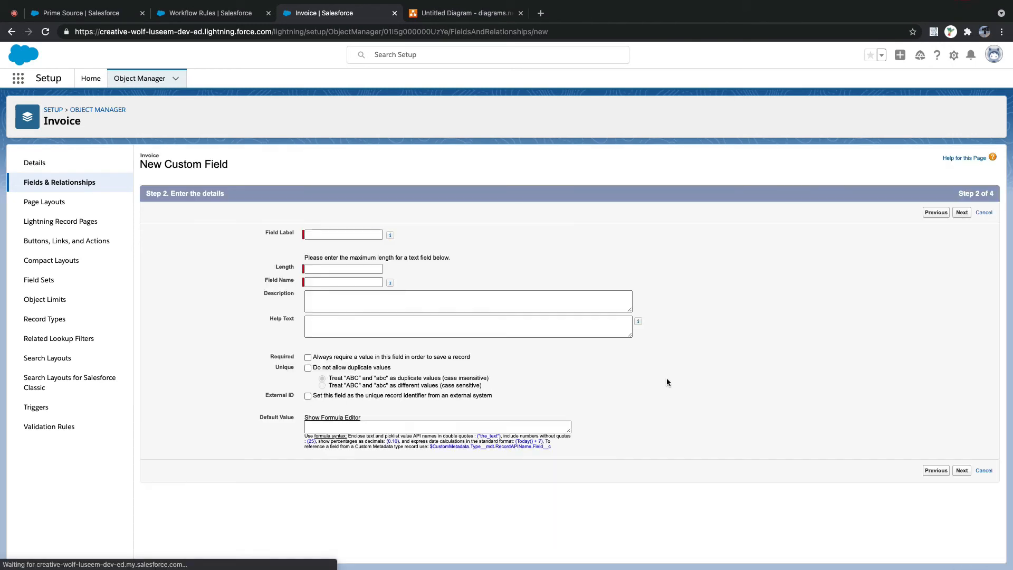
Step: Label the new field "Start Date text", set its length to 18 and continue to field-level security
{"action": "type", "text": "Sta"}
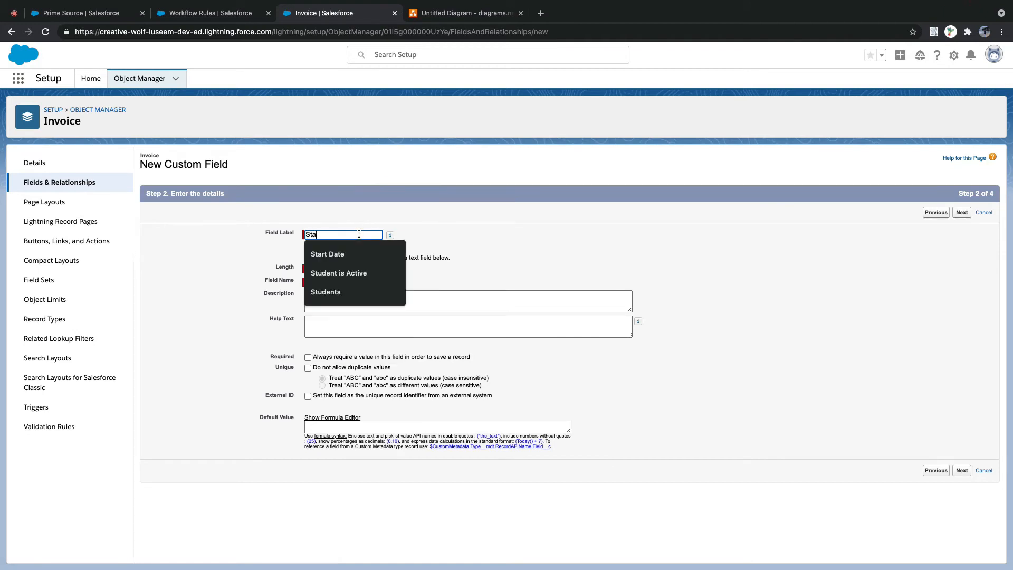
{"action": "type", "text": "rt Date text"}
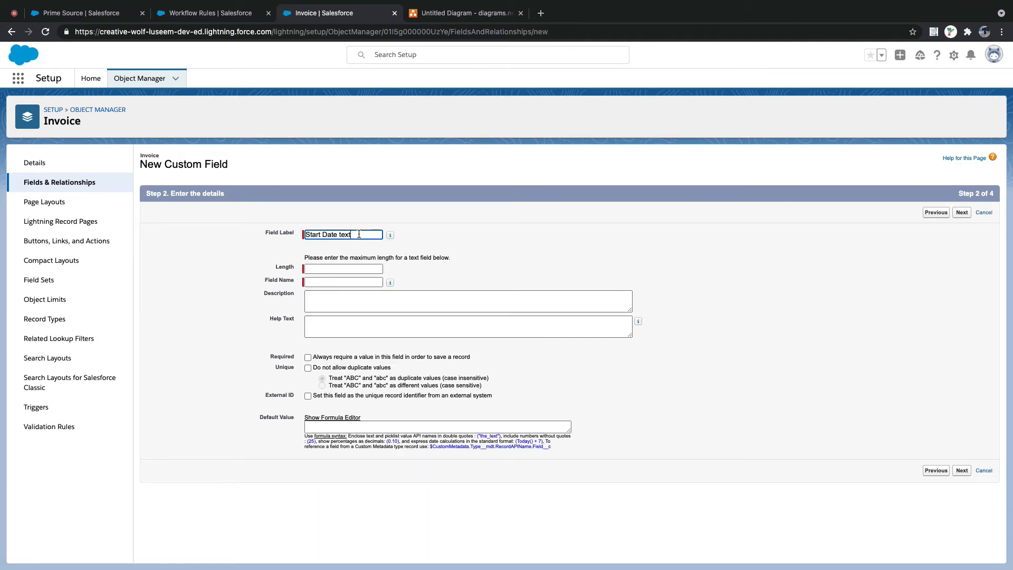
{"action": "left_click", "coordinate": [390, 234]}
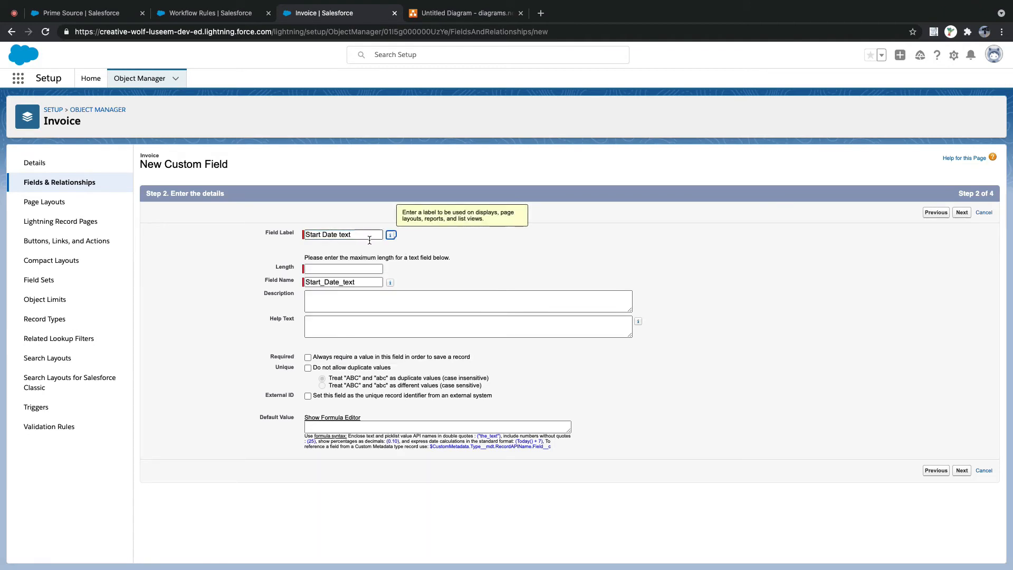
{"action": "left_click", "coordinate": [354, 270]}
{"action": "type", "text": "18"}
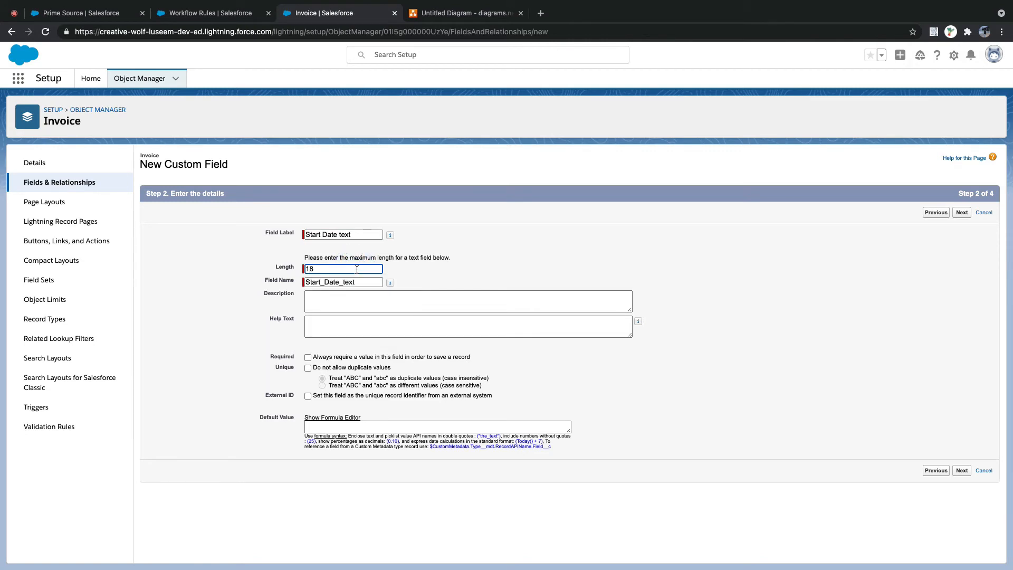
{"action": "left_click", "coordinate": [962, 213]}
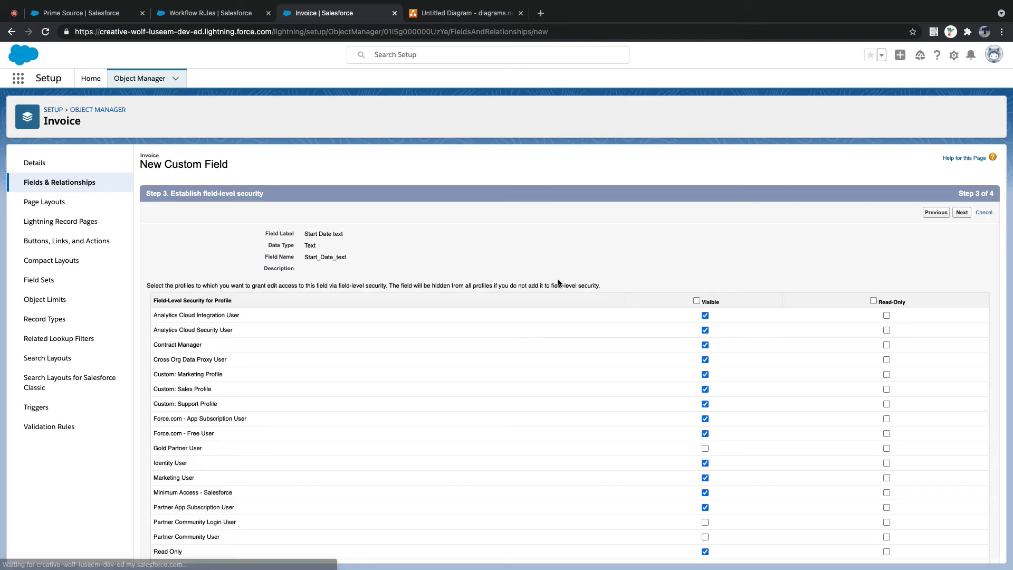
Step: Make the field visible to all profiles, leave it off the Invoice Layout, and save it while starting another new field
{"action": "left_click", "coordinate": [696, 300]}
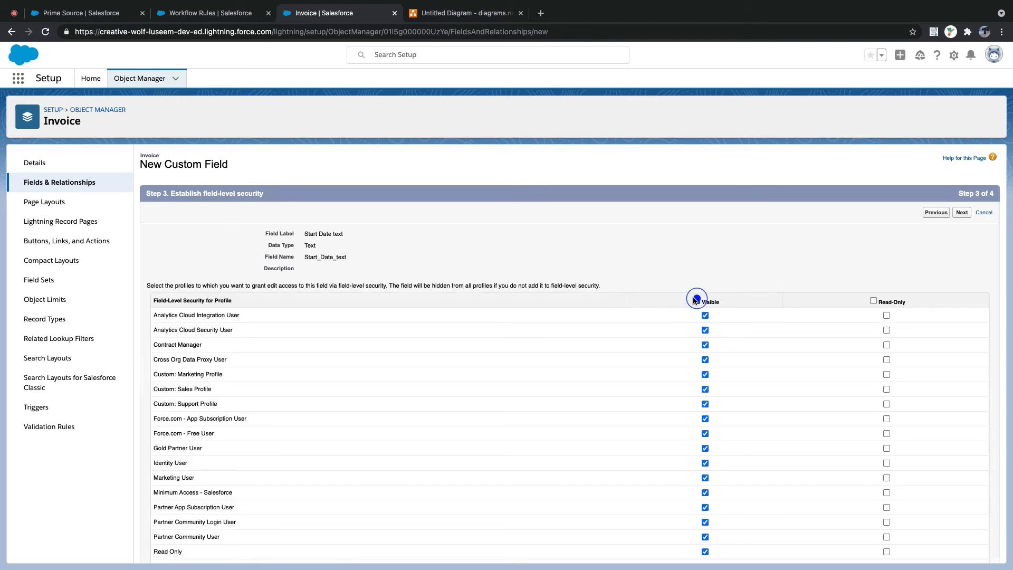
{"action": "left_click", "coordinate": [962, 213]}
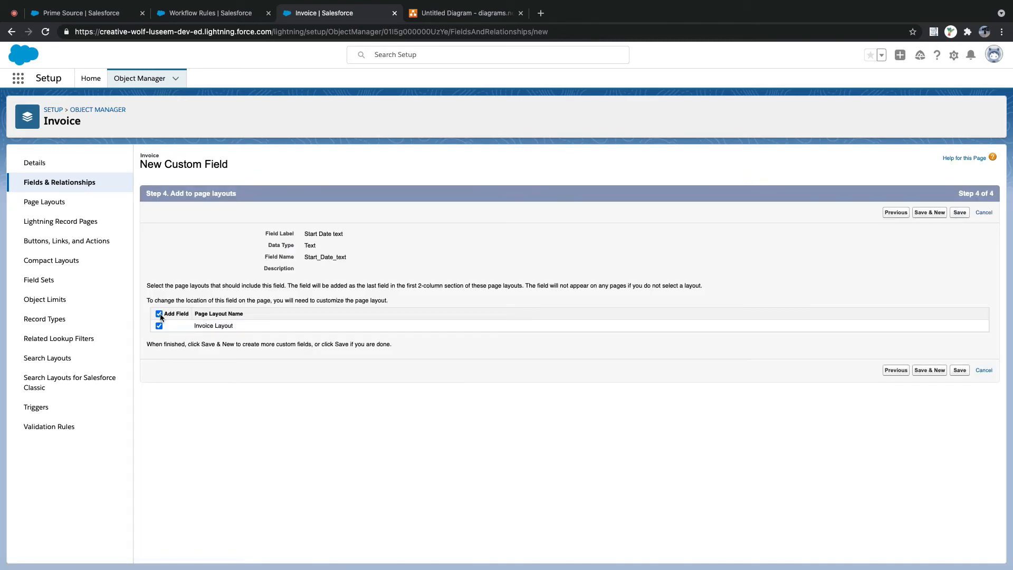
{"action": "left_click", "coordinate": [160, 313]}
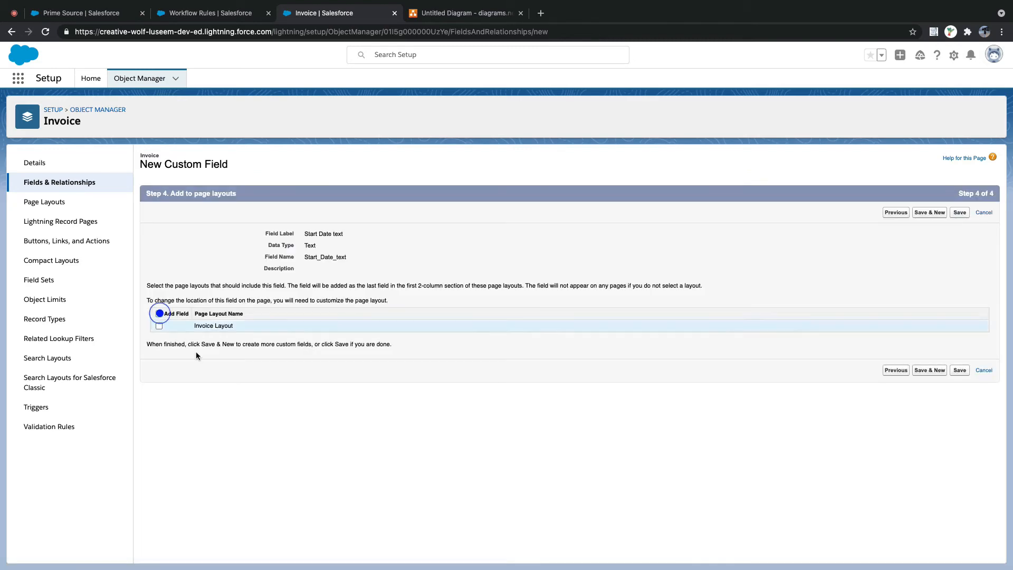
{"action": "left_click", "coordinate": [940, 372]}
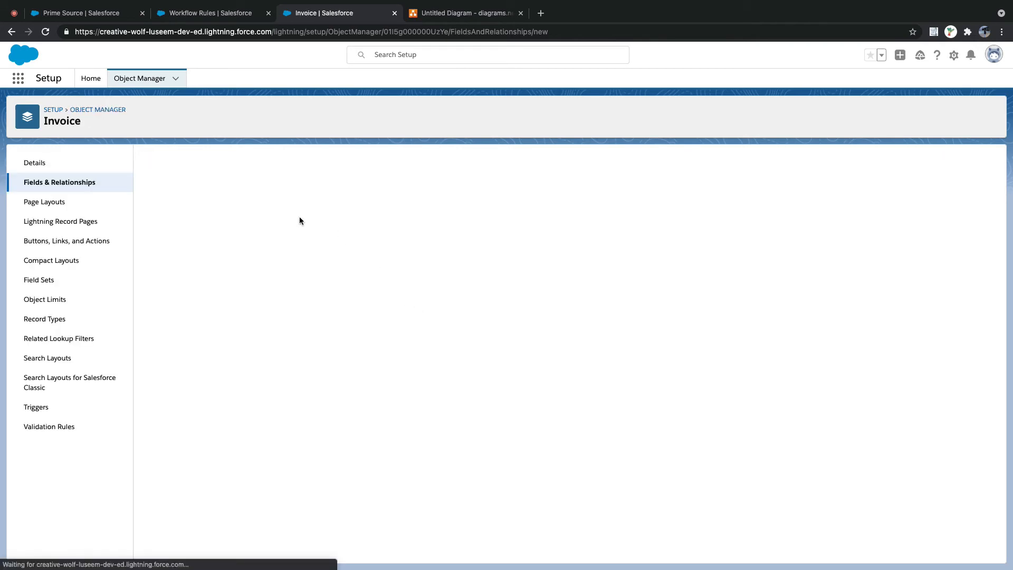
Step: Choose the Text data type for the new Invoice field and continue to its details
{"action": "scroll", "coordinate": [205, 343], "scroll_direction": "down", "scroll_amount": 3}
{"action": "scroll", "coordinate": [206, 343], "scroll_direction": "down", "scroll_amount": 2}
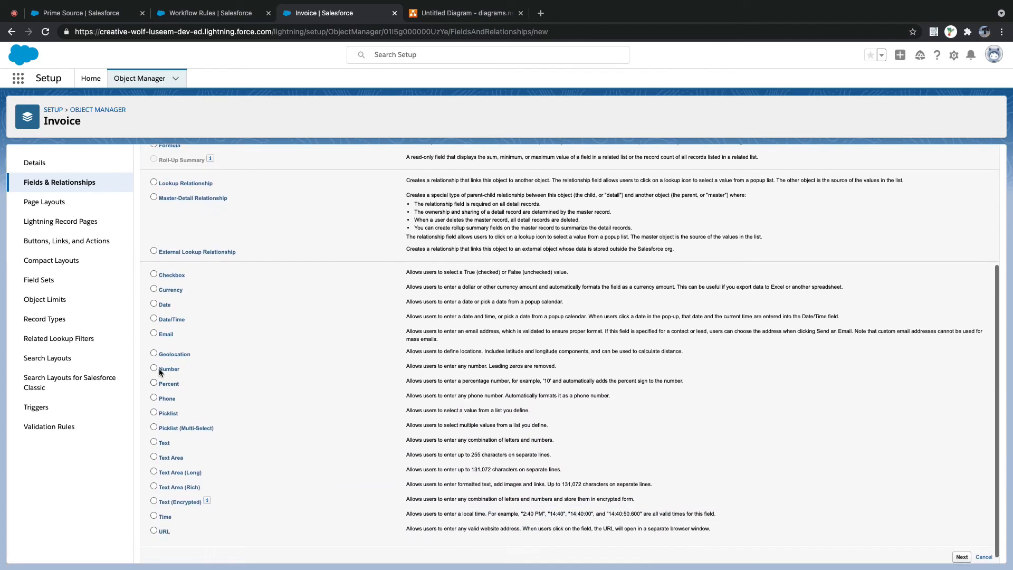
{"action": "left_click", "coordinate": [152, 438]}
{"action": "scroll", "coordinate": [825, 305], "scroll_direction": "up", "scroll_amount": 5}
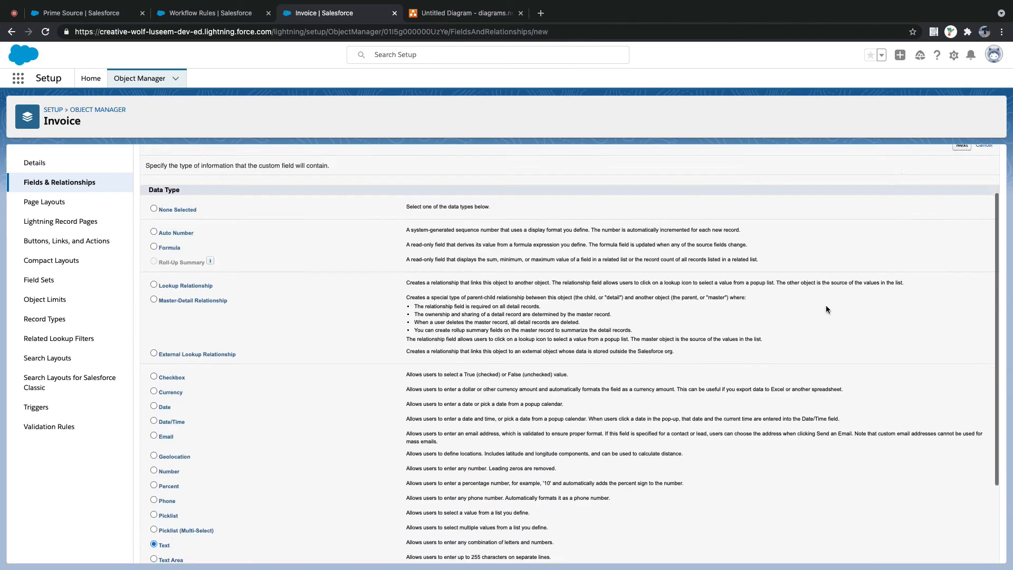
{"action": "left_click", "coordinate": [962, 213]}
Step: Label the new field "End date Text", set its length to 18 and continue to field-level security
{"action": "left_click", "coordinate": [344, 238]}
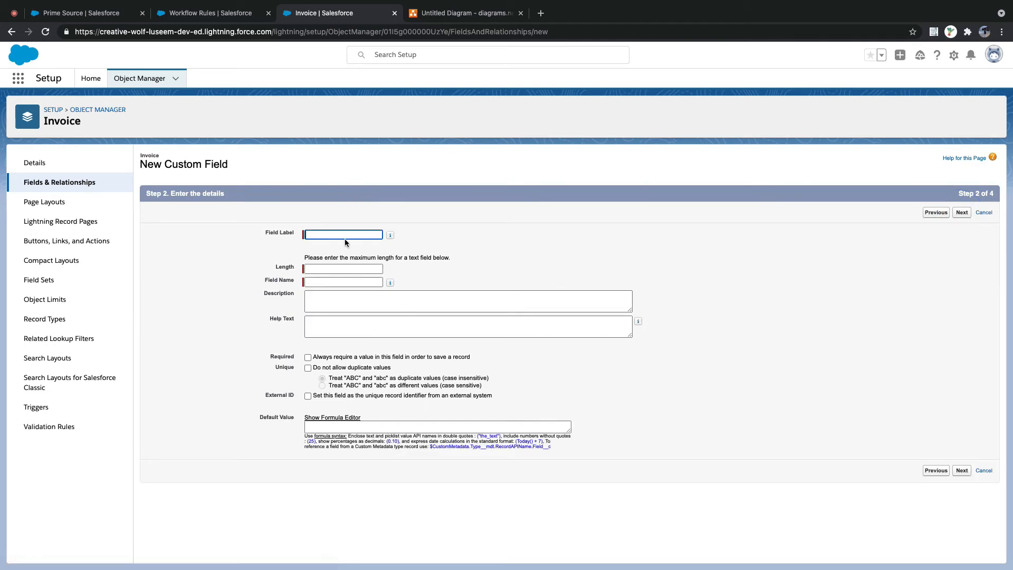
{"action": "type", "text": "End date Text"}
{"action": "key", "text": "Tab"}
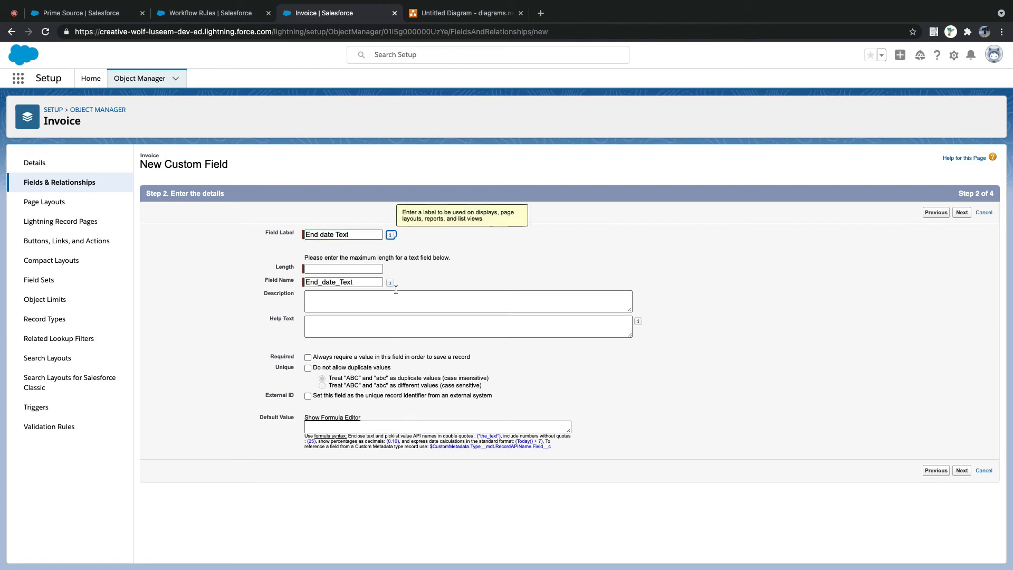
{"action": "left_click", "coordinate": [357, 268]}
{"action": "type", "text": "18"}
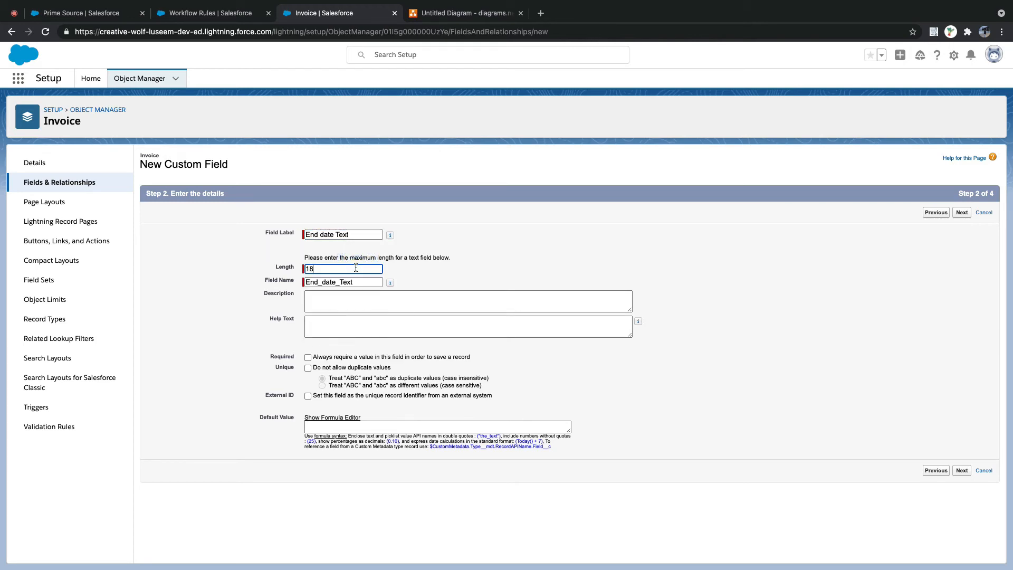
{"action": "left_click", "coordinate": [958, 475]}
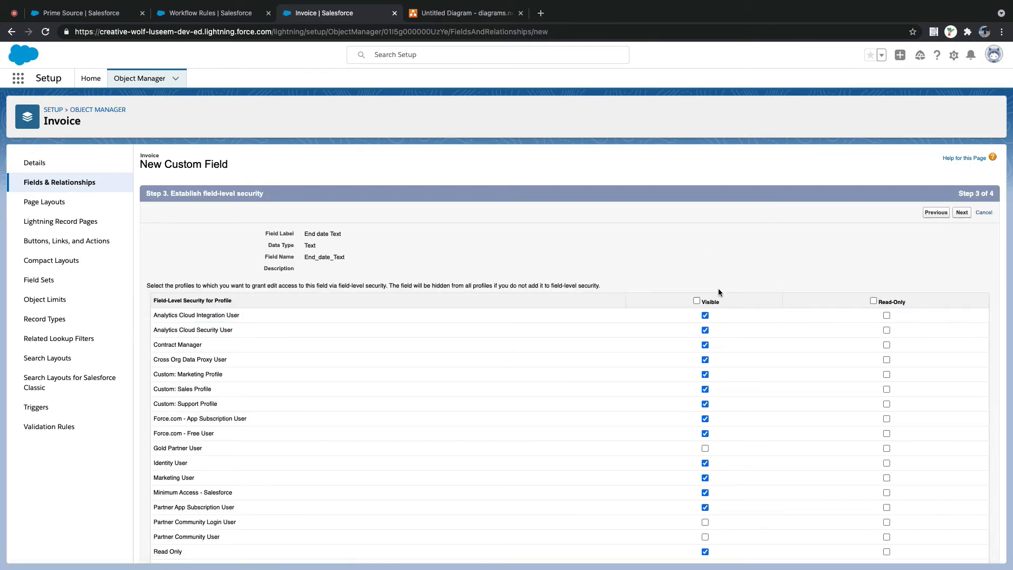
Step: Make the End date Text field visible to all profiles, leave it off the Invoice Layout and save it
{"action": "left_click", "coordinate": [698, 301]}
{"action": "left_click", "coordinate": [962, 212]}
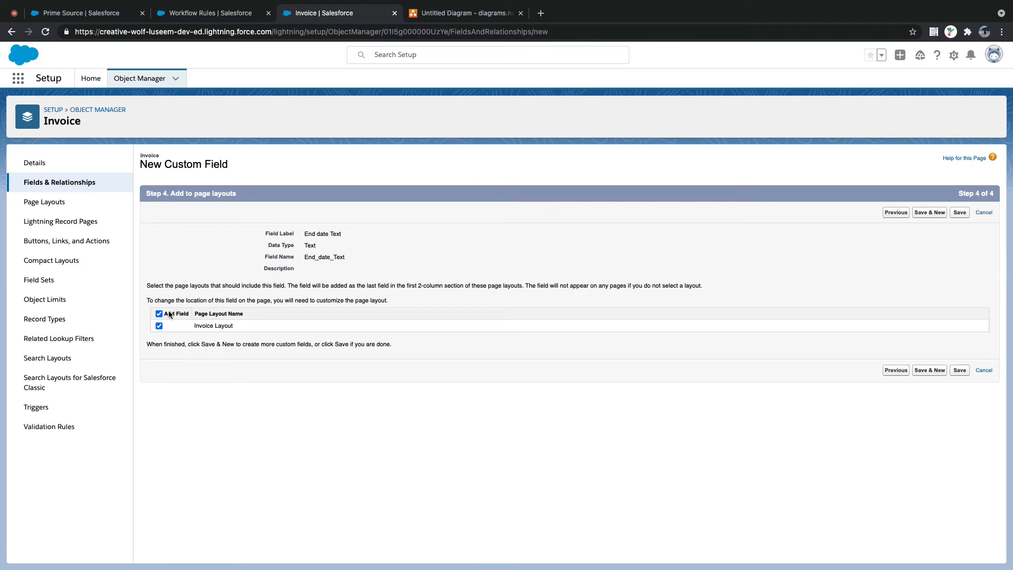
{"action": "left_click", "coordinate": [159, 314]}
{"action": "left_click", "coordinate": [960, 212]}
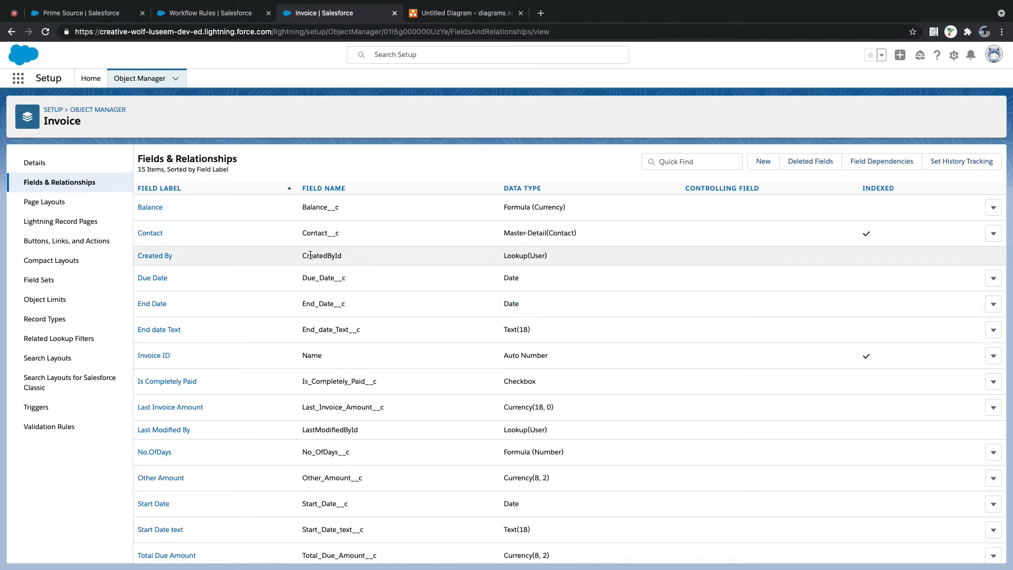
{"action": "left_click_drag", "start_coordinate": [324, 206], "coordinate": [413, 358]}
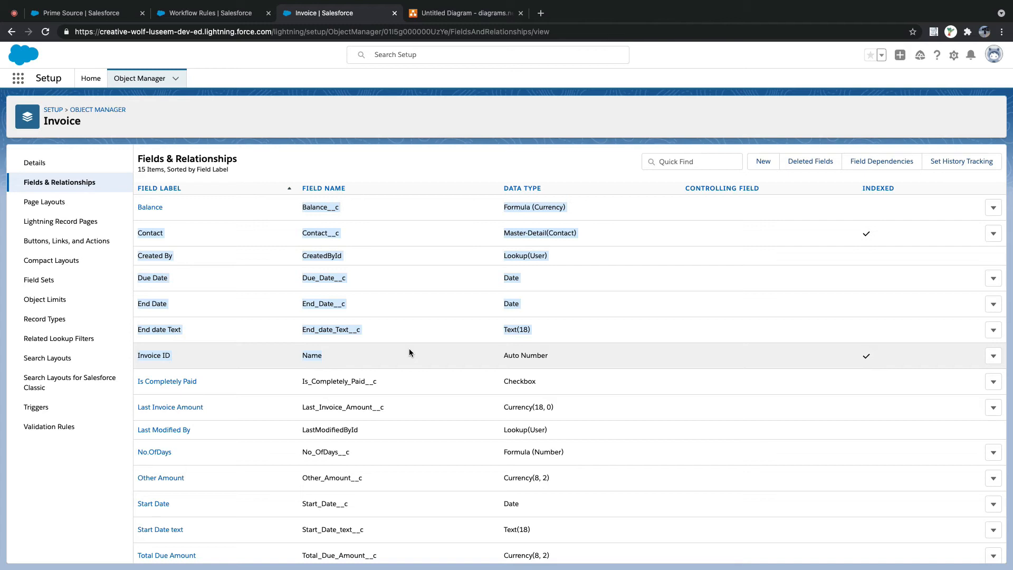
Step: Search Setup for "work" and open the list of all workflow rules, continuing past the introduction page
{"action": "left_click", "coordinate": [216, 14]}
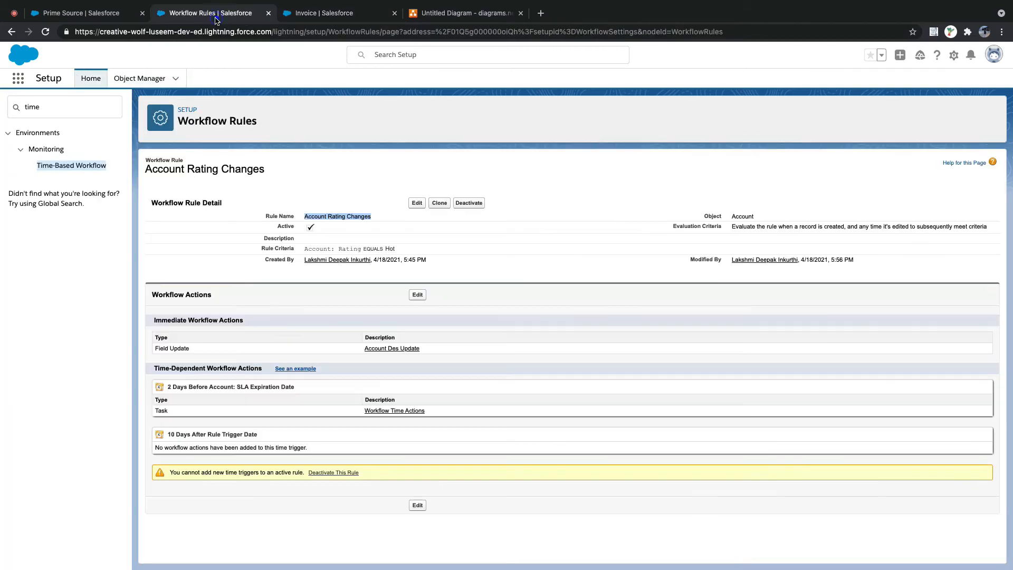
{"action": "double_click", "coordinate": [49, 103]}
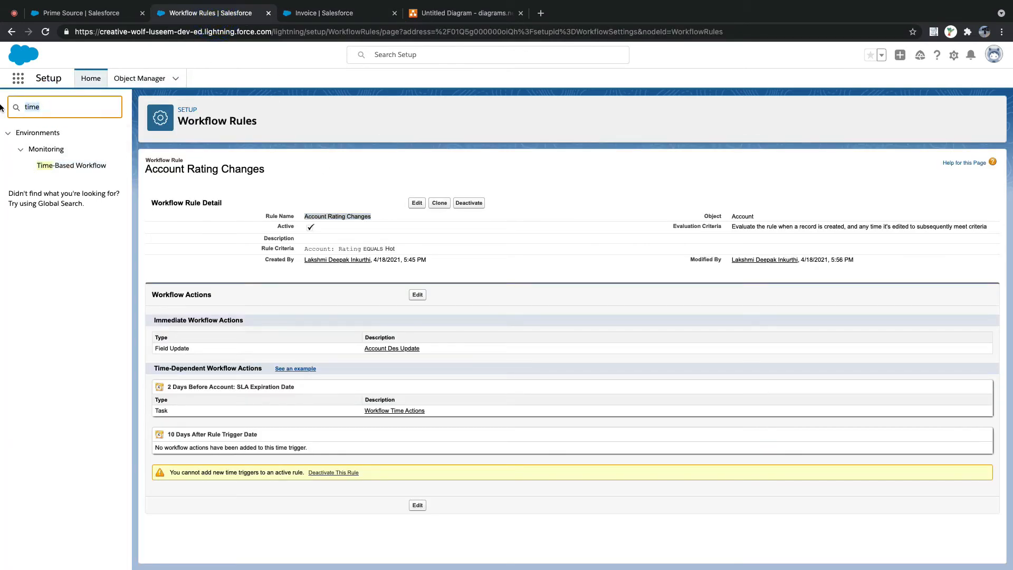
{"action": "type", "text": "work"}
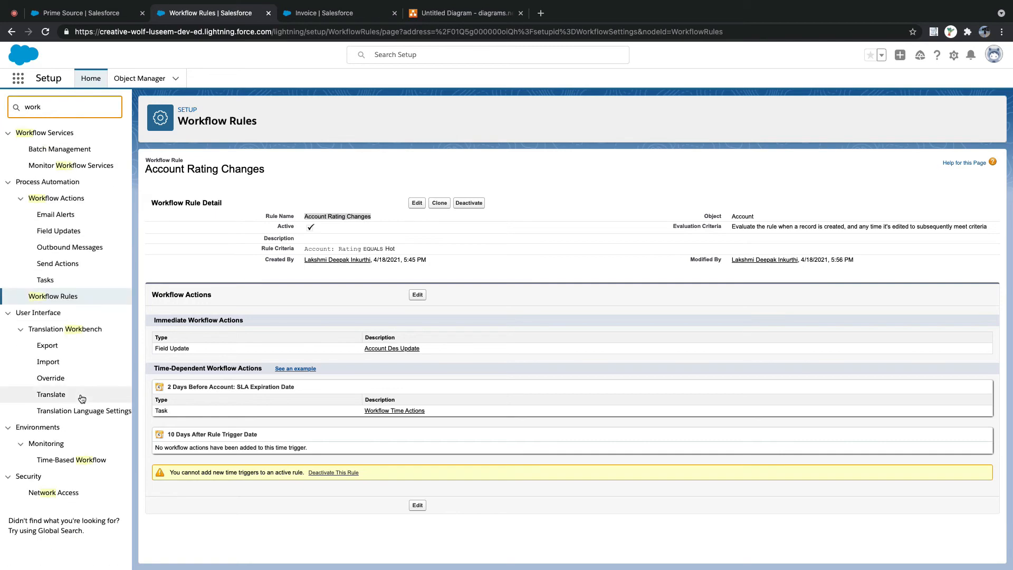
{"action": "left_click", "coordinate": [64, 296]}
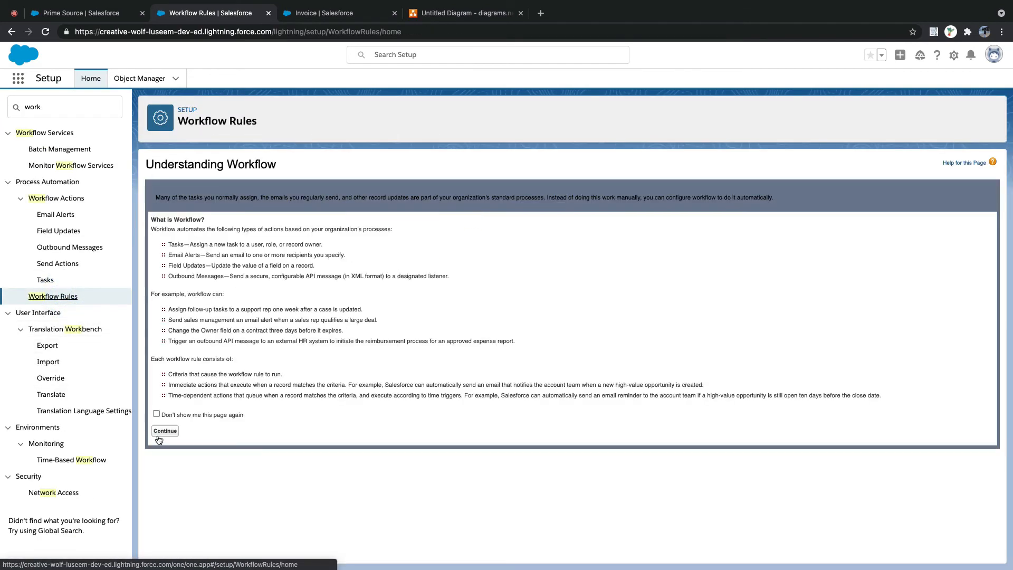
{"action": "left_click", "coordinate": [163, 430]}
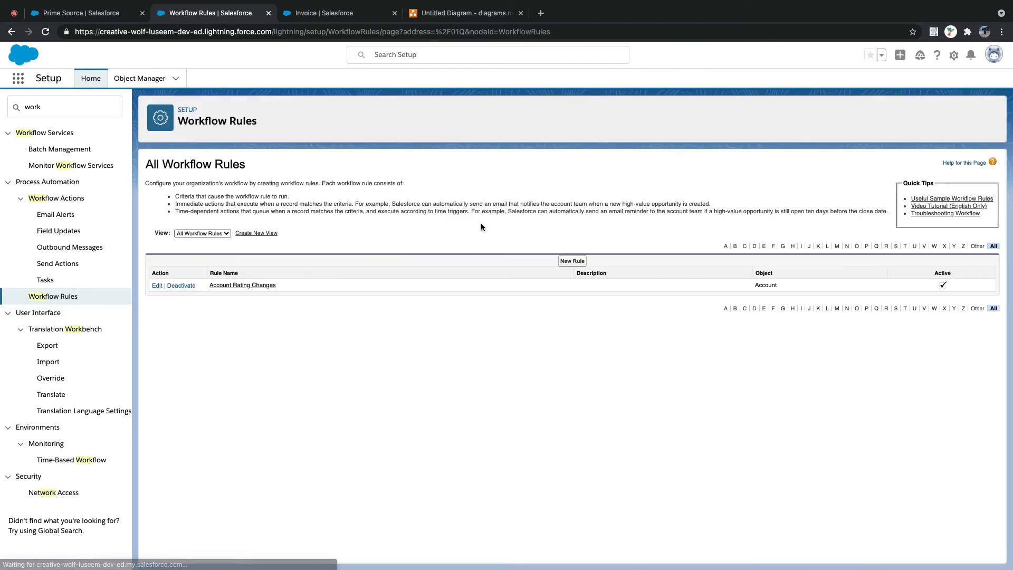
Step: Start a new workflow rule on the Invoice object and continue to its configuration
{"action": "left_click", "coordinate": [572, 261]}
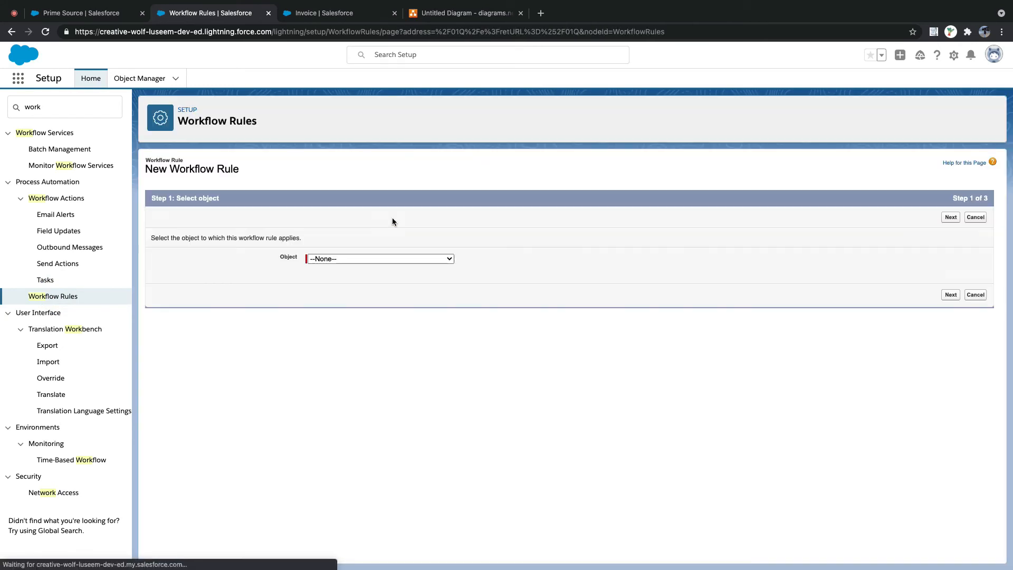
{"action": "left_click", "coordinate": [389, 258]}
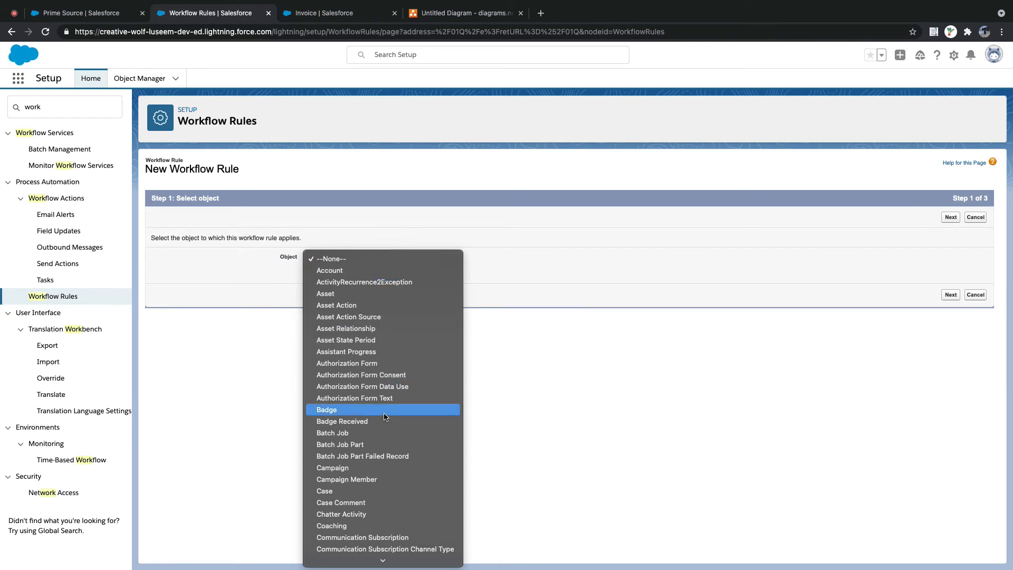
{"action": "scroll", "coordinate": [385, 411], "scroll_direction": "down", "scroll_amount": 5}
{"action": "scroll", "coordinate": [384, 417], "scroll_direction": "down", "scroll_amount": 10}
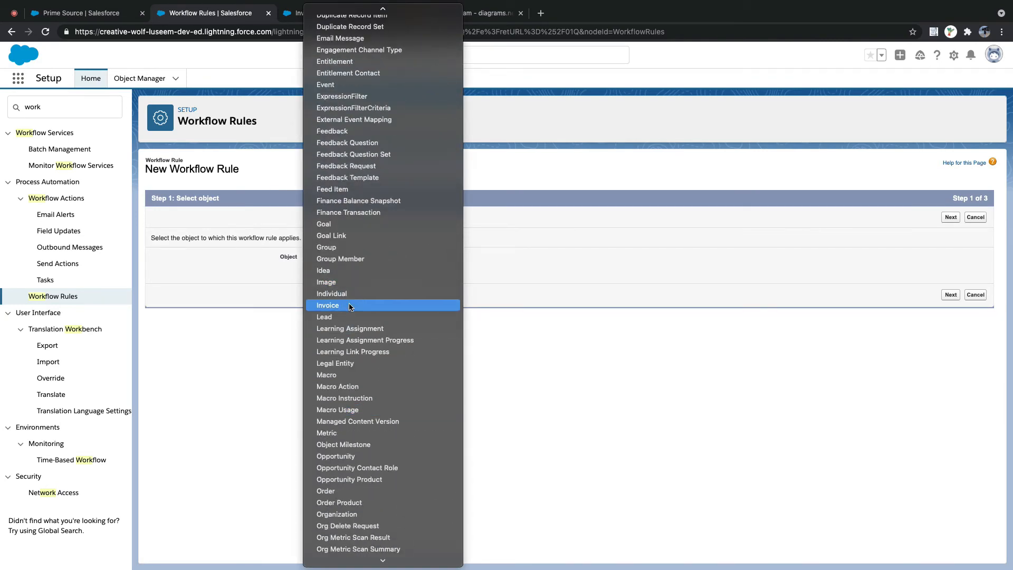
{"action": "left_click", "coordinate": [351, 306]}
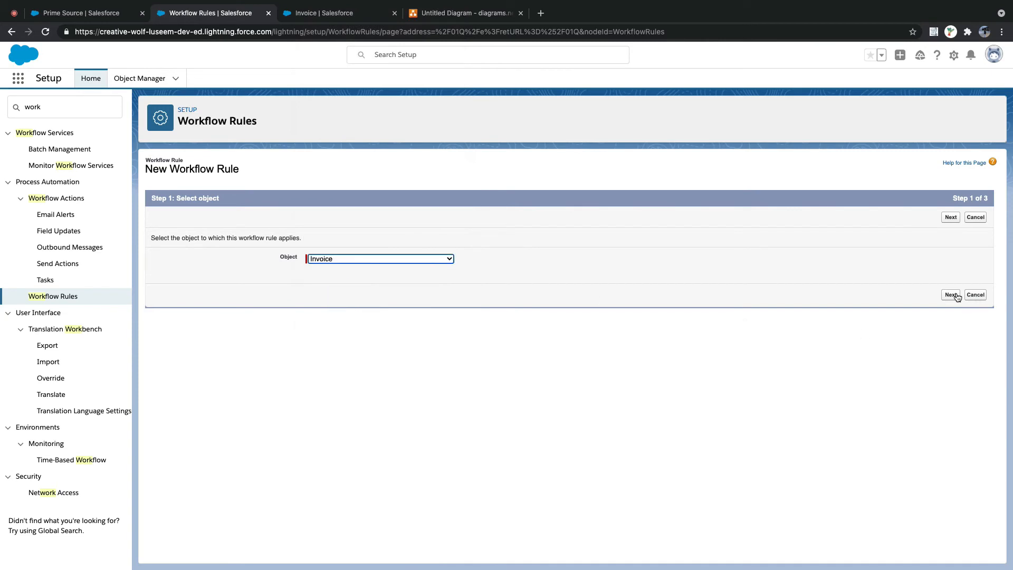
{"action": "left_click", "coordinate": [952, 295]}
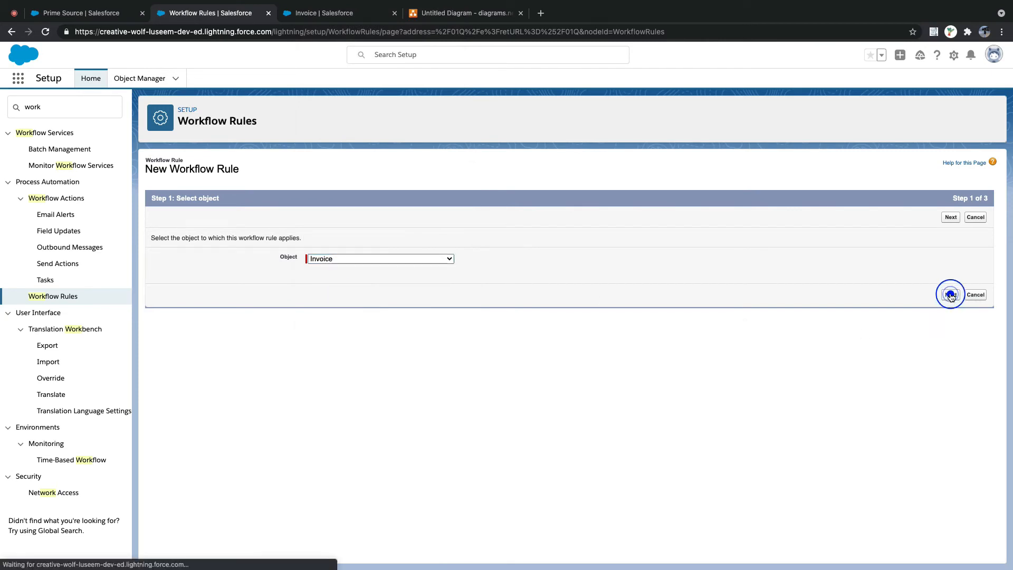
Step: Review the fields on a blank new invoice form, cancel it and return to the workflow rule configuration
{"action": "left_click", "coordinate": [88, 16]}
{"action": "left_click", "coordinate": [391, 80]}
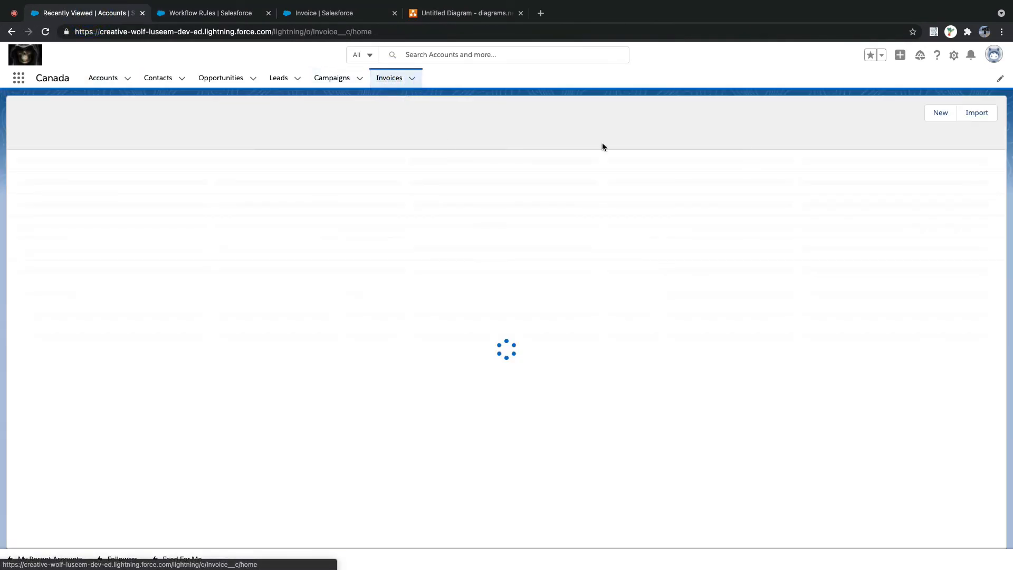
{"action": "left_click", "coordinate": [940, 113]}
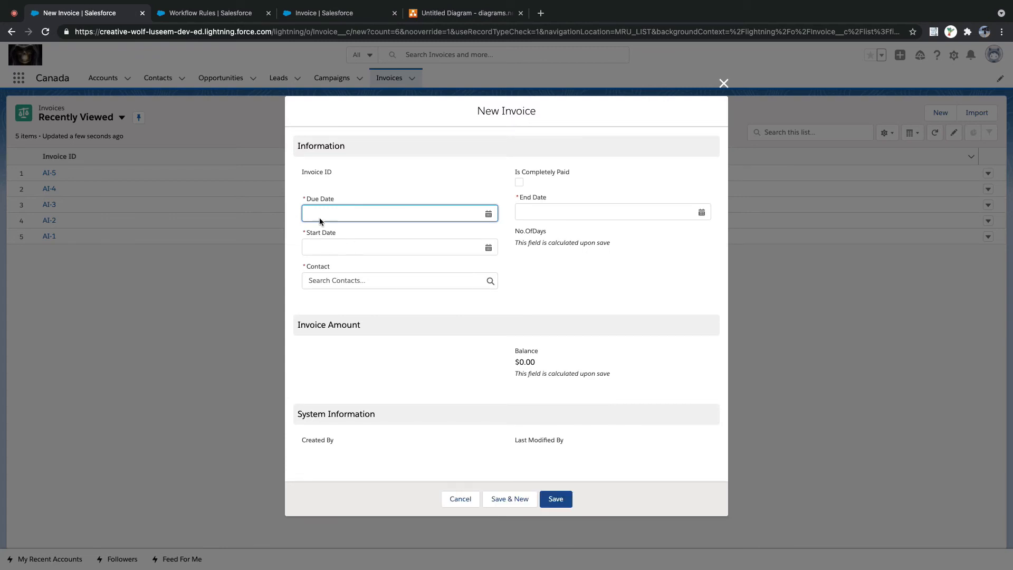
{"action": "left_click", "coordinate": [464, 499]}
{"action": "left_click", "coordinate": [315, 14]}
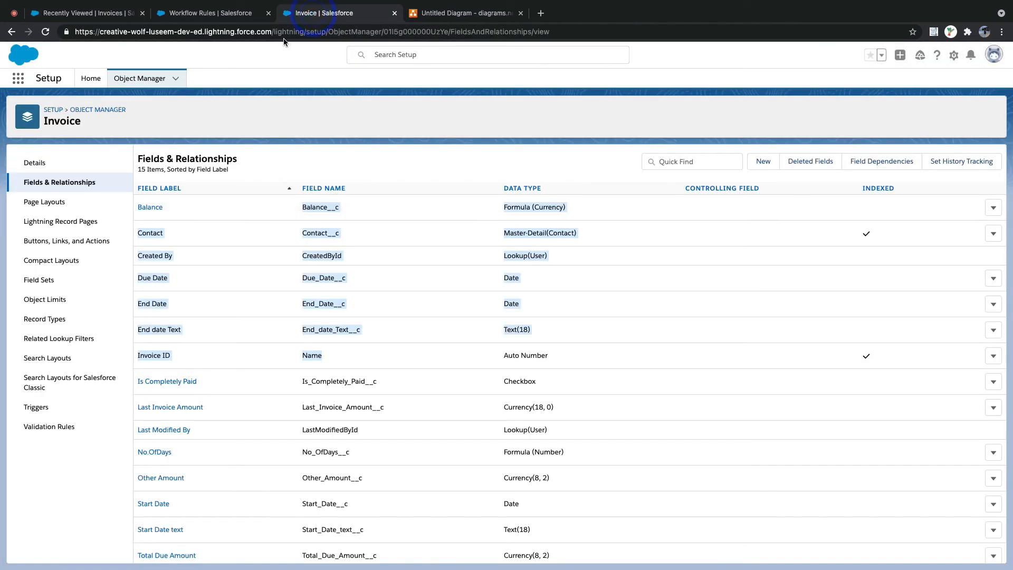
{"action": "left_click", "coordinate": [230, 10]}
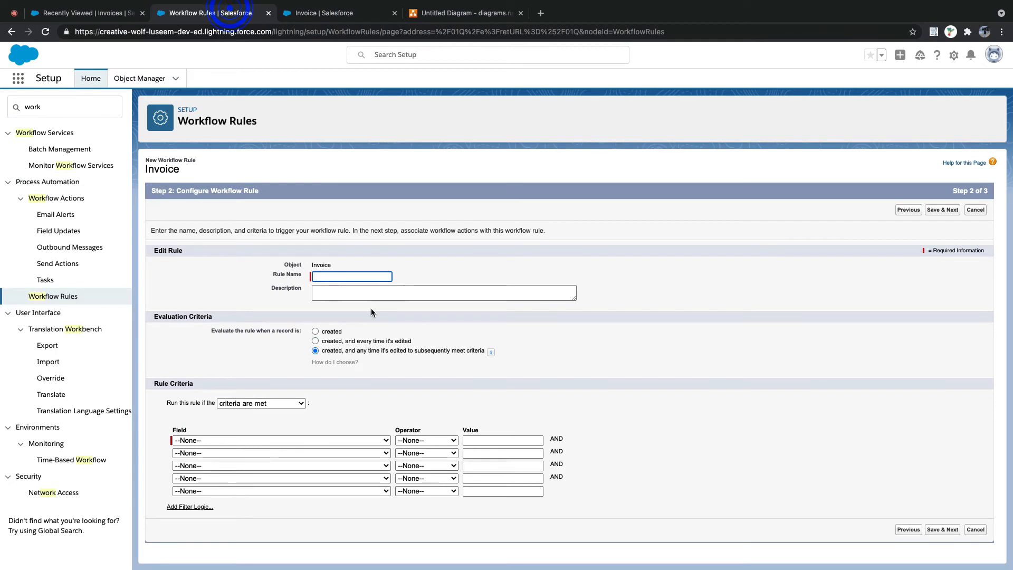
Step: Name the rule "Copy Invoice Start and End date" and evaluate it when a record is created and every time it's edited
{"action": "left_click", "coordinate": [315, 340]}
{"action": "left_click", "coordinate": [330, 276]}
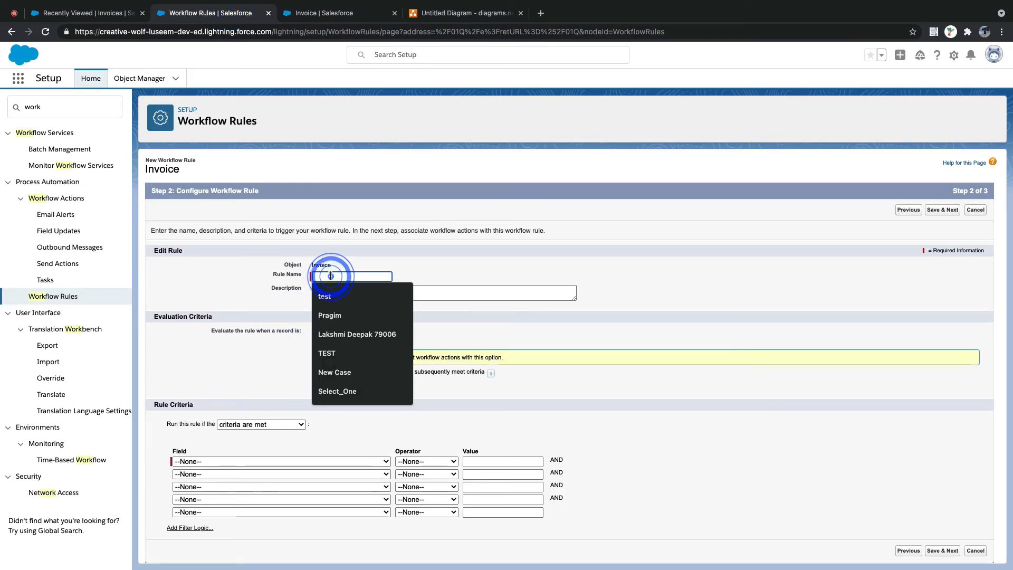
{"action": "type", "text": "Clon"}
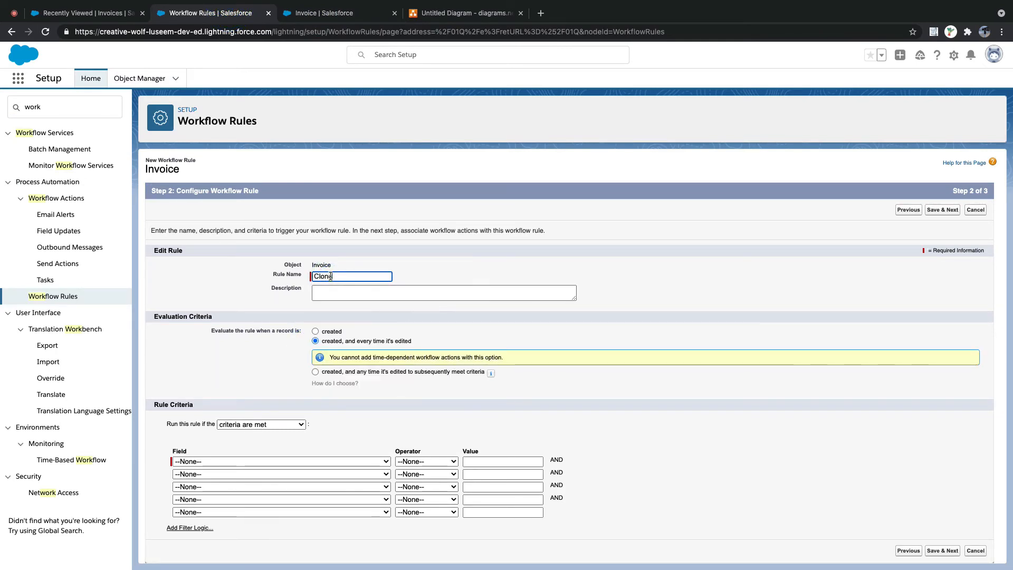
{"action": "key", "text": "BackSpace"}
{"action": "key", "text": "BackSpace"}
{"action": "type", "text": "Copy Invoice "}
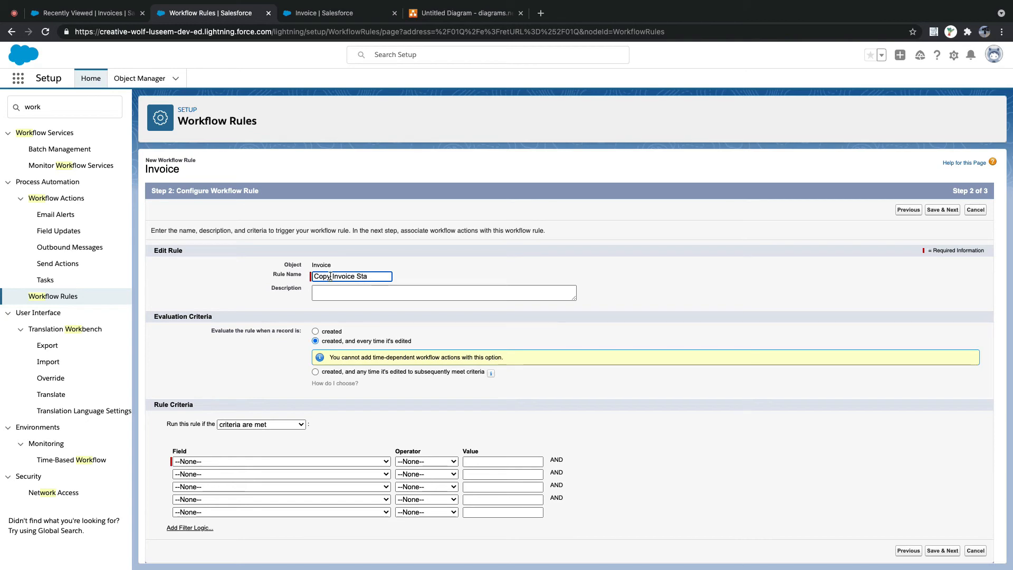
{"action": "type", "text": "Start and End date"}
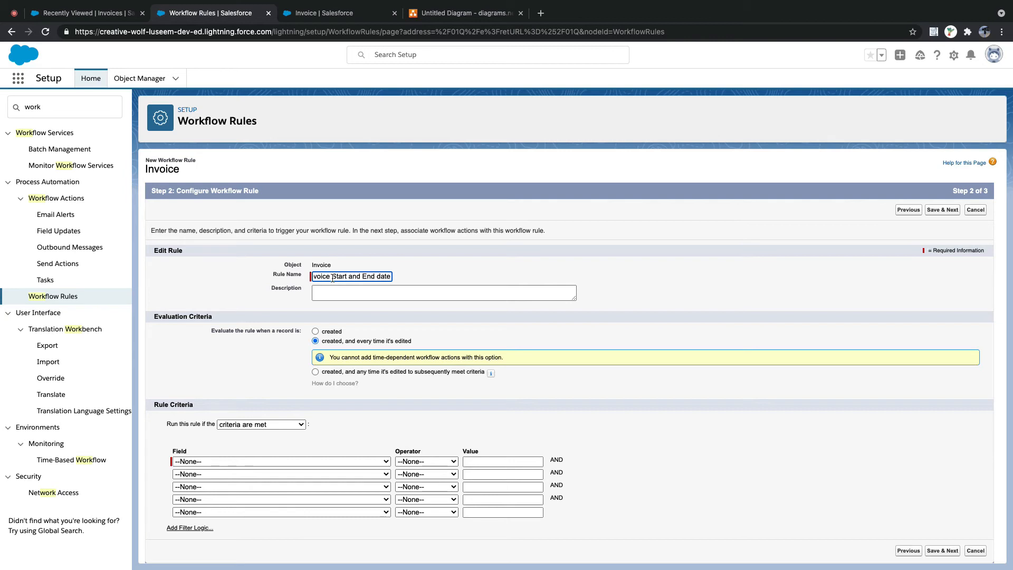
{"action": "left_click", "coordinate": [359, 291]}
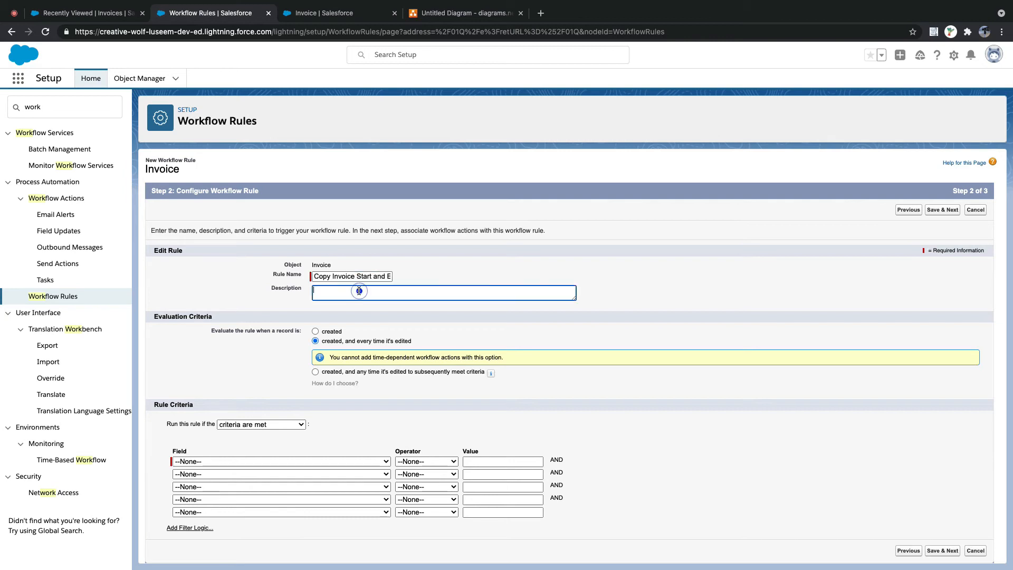
Step: Keep the rule running when criteria are met and set the first criterion to Invoice: Start Date not equal to a blank value
{"action": "scroll", "coordinate": [343, 406], "scroll_direction": "down", "scroll_amount": 1}
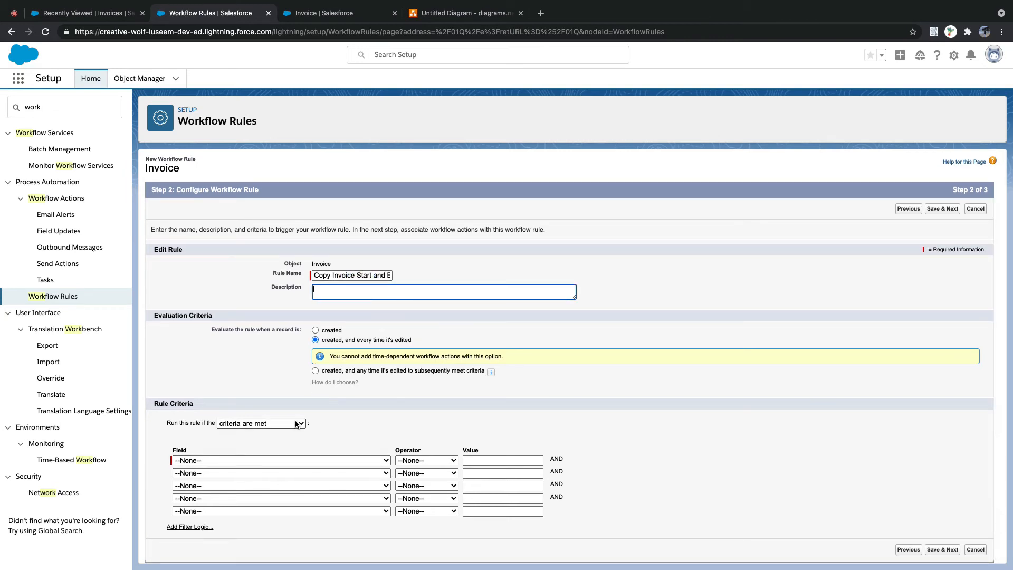
{"action": "left_click", "coordinate": [297, 423]}
{"action": "left_click", "coordinate": [356, 420]}
{"action": "left_click", "coordinate": [381, 459]}
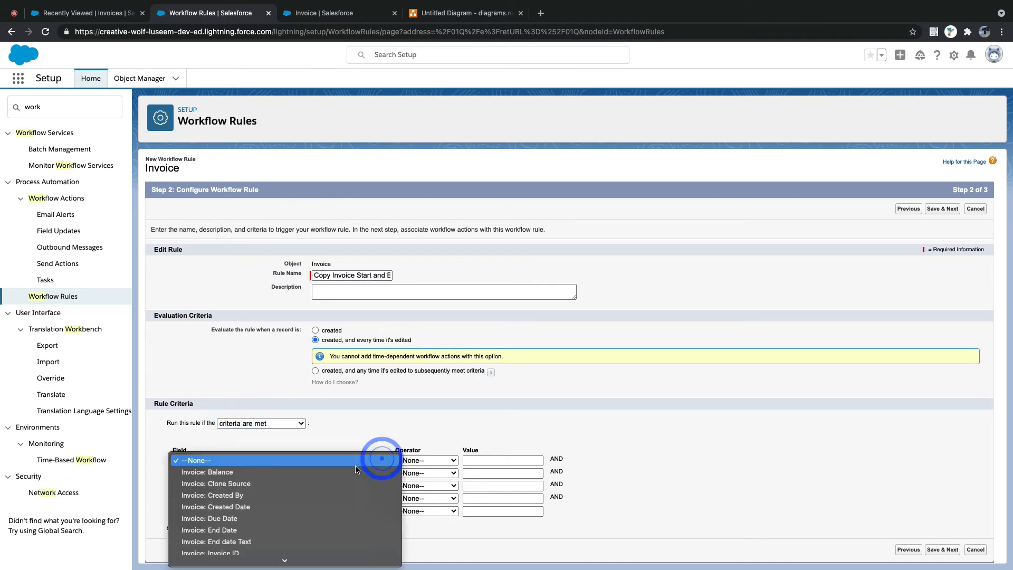
{"action": "scroll", "coordinate": [357, 469], "scroll_direction": "down", "scroll_amount": 5}
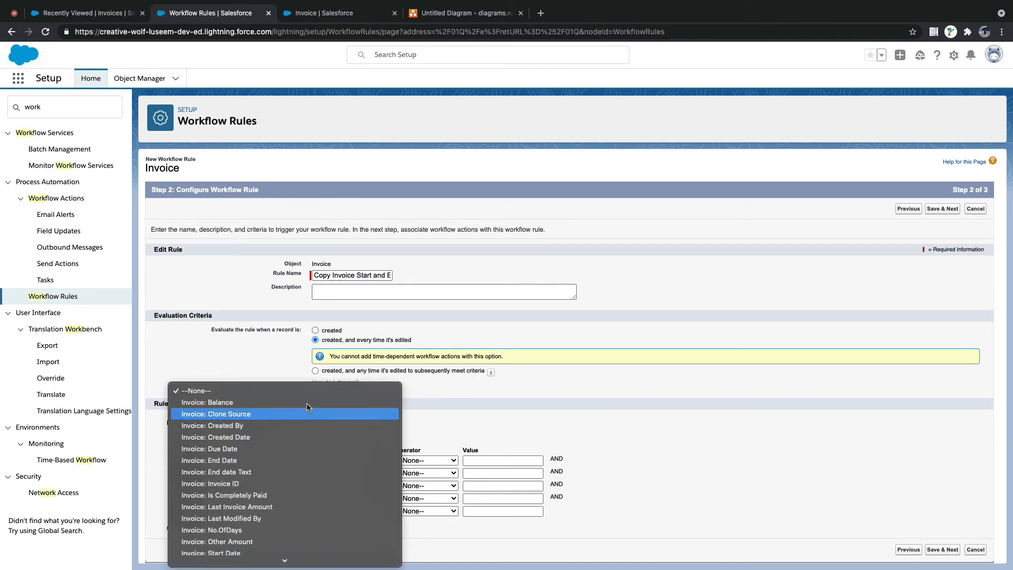
{"action": "scroll", "coordinate": [315, 464], "scroll_direction": "down", "scroll_amount": 5}
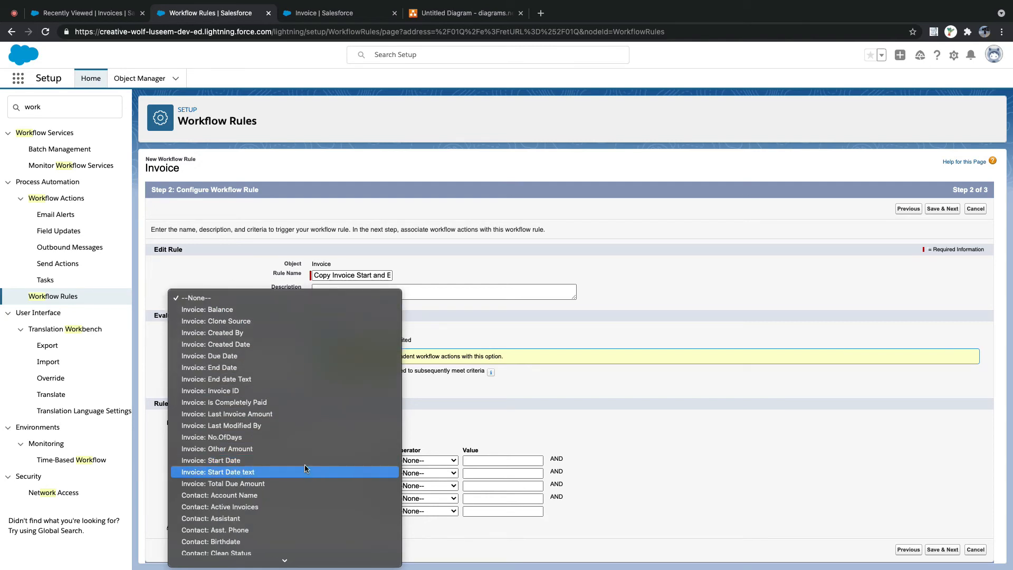
{"action": "left_click", "coordinate": [305, 460]}
{"action": "left_click", "coordinate": [433, 460]}
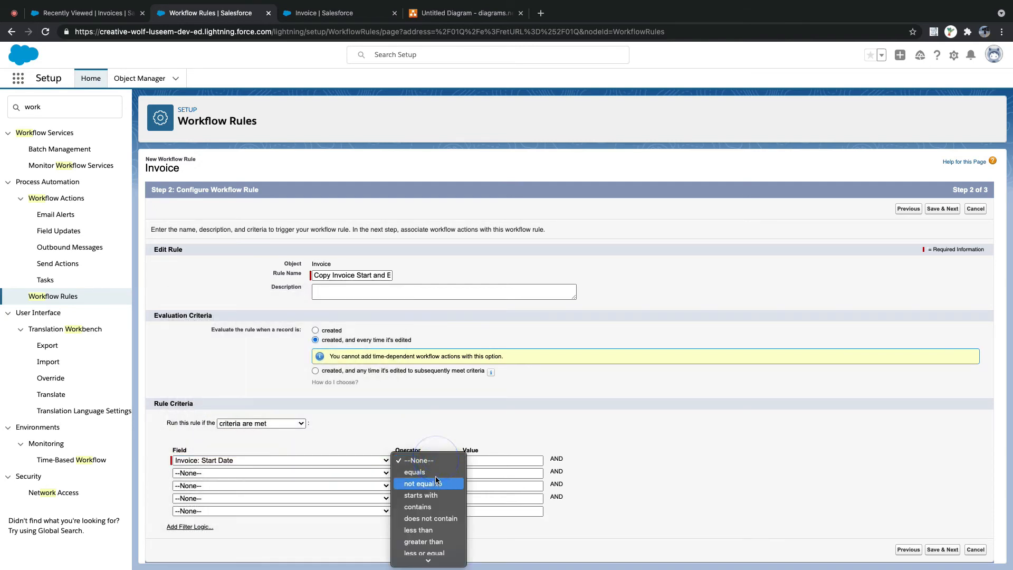
{"action": "left_click", "coordinate": [422, 483]}
{"action": "left_click", "coordinate": [483, 464]}
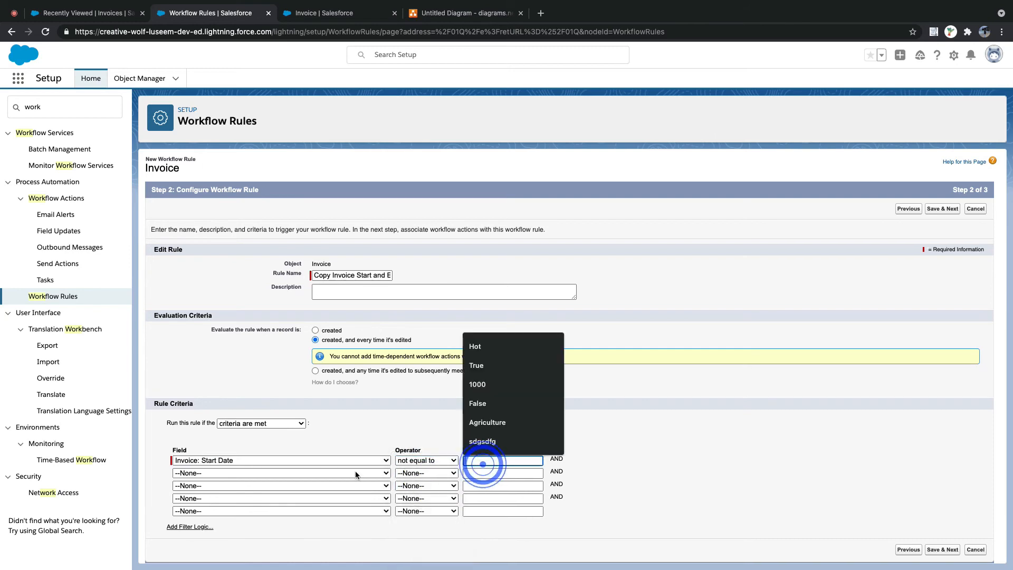
Step: Set the second rule criterion to Invoice: End Date not equal to a blank value
{"action": "left_click", "coordinate": [284, 473]}
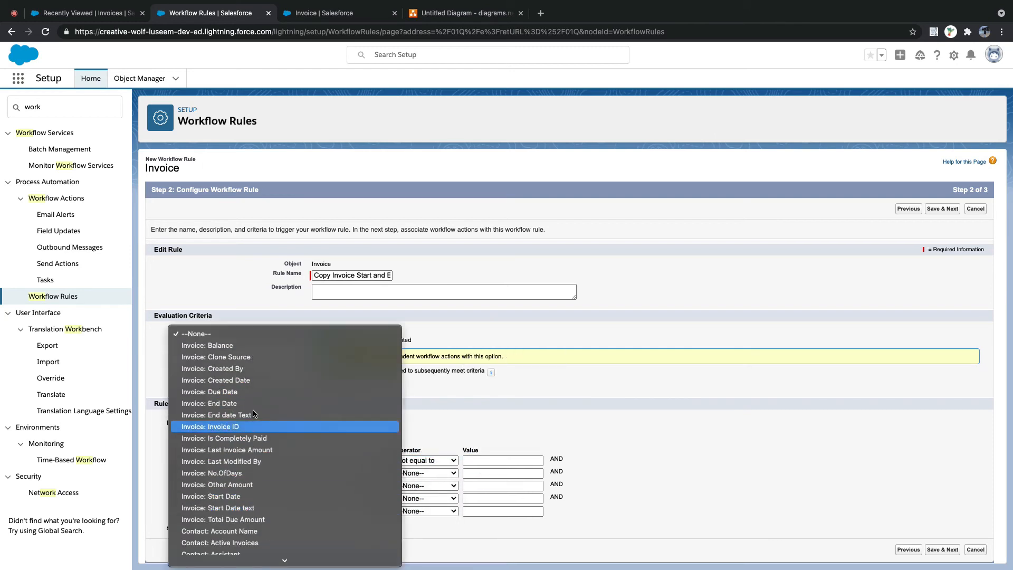
{"action": "left_click", "coordinate": [253, 403]}
{"action": "left_click", "coordinate": [430, 474]}
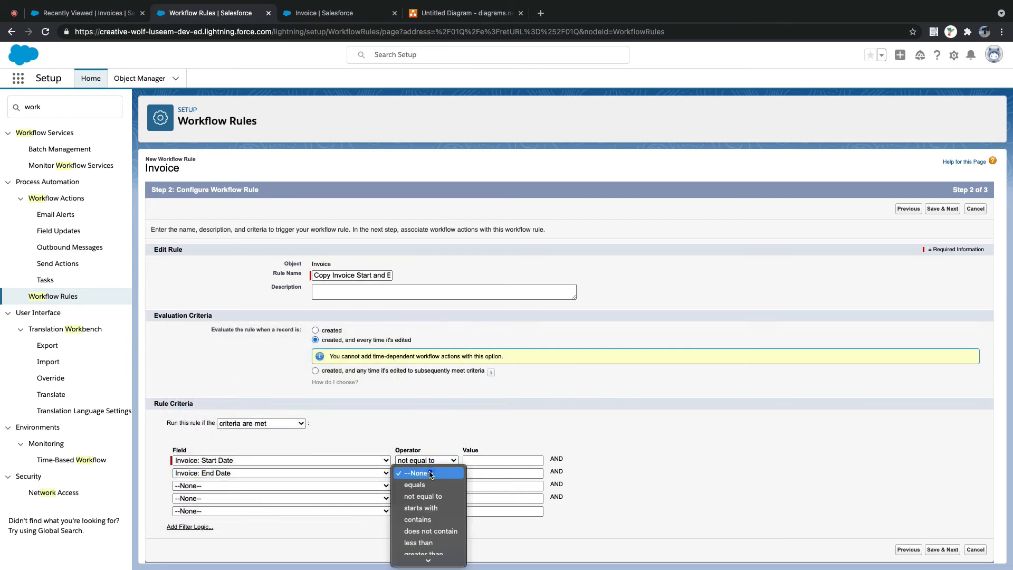
{"action": "left_click", "coordinate": [422, 496]}
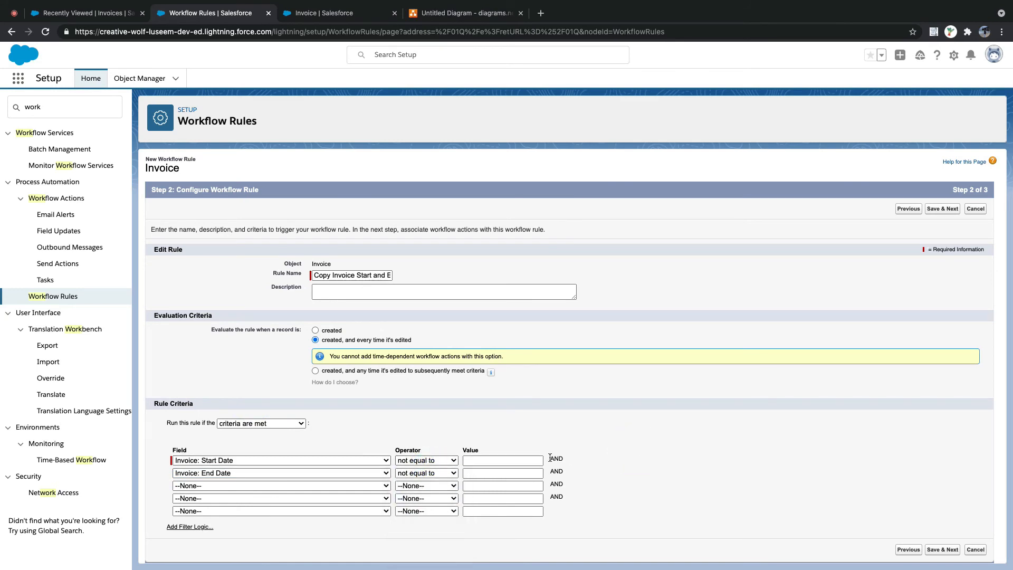
Step: Add filter logic "1 OR 2" to the rule criteria and save the rule to continue to its workflow actions
{"action": "double_click", "coordinate": [554, 459]}
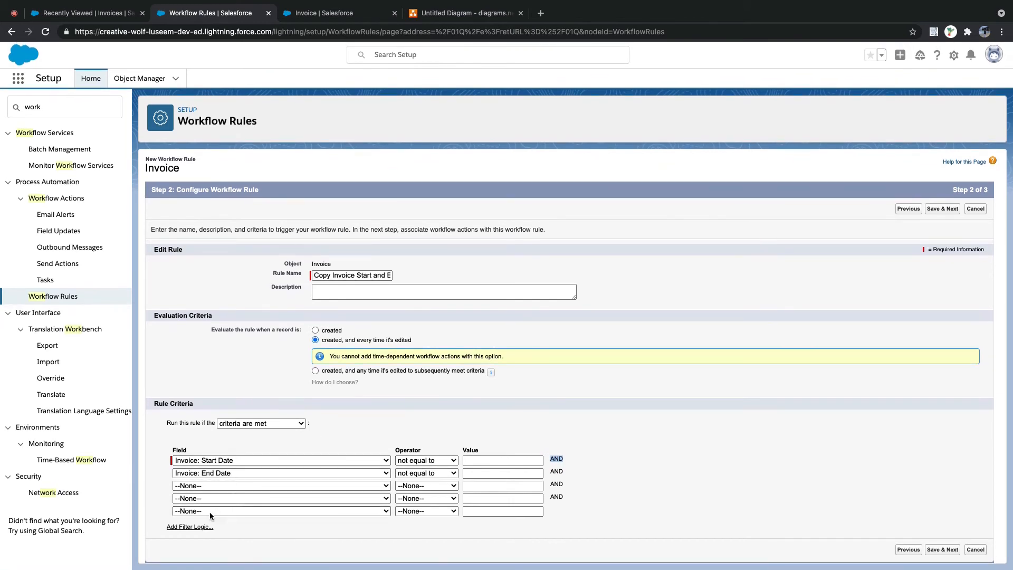
{"action": "left_click", "coordinate": [194, 528]}
{"action": "scroll", "coordinate": [252, 430], "scroll_direction": "down", "scroll_amount": 3}
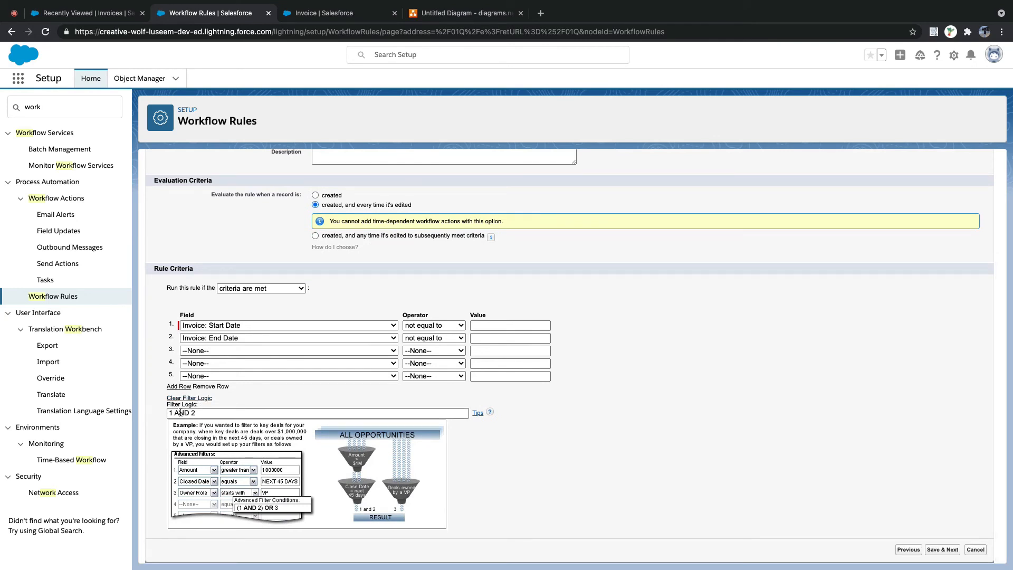
{"action": "double_click", "coordinate": [180, 412]}
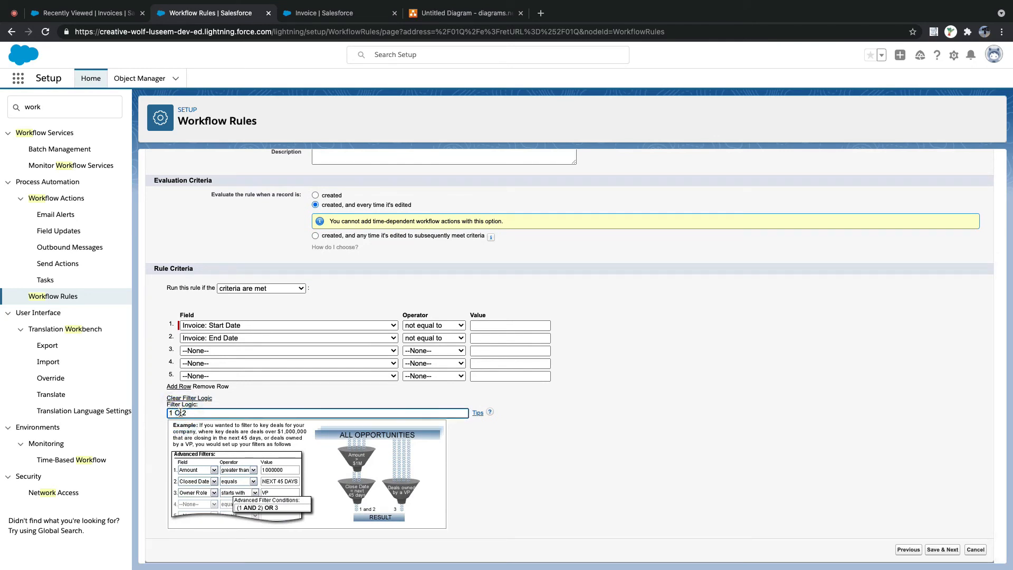
{"action": "left_click", "coordinate": [525, 452]}
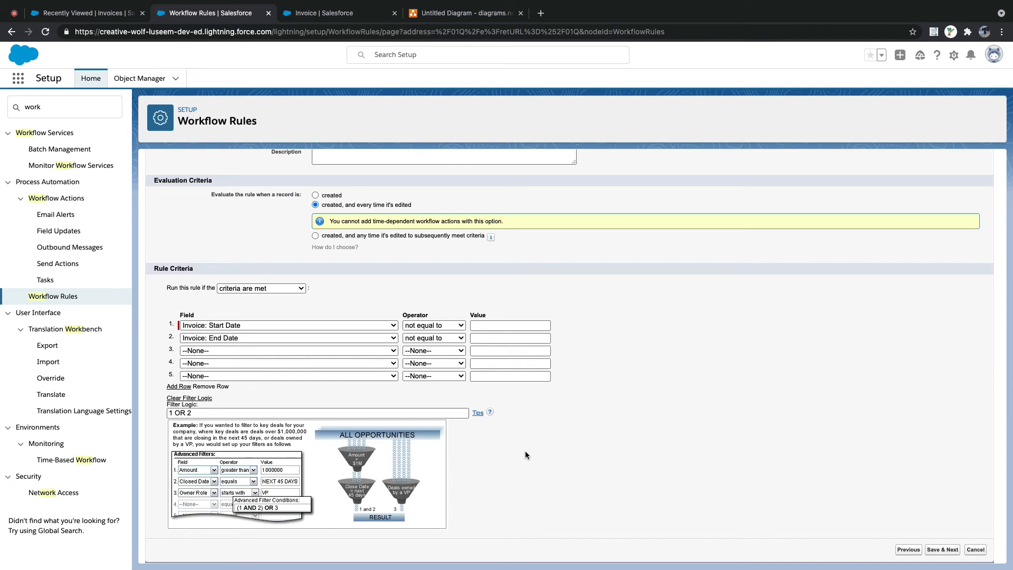
{"action": "left_click", "coordinate": [943, 549]}
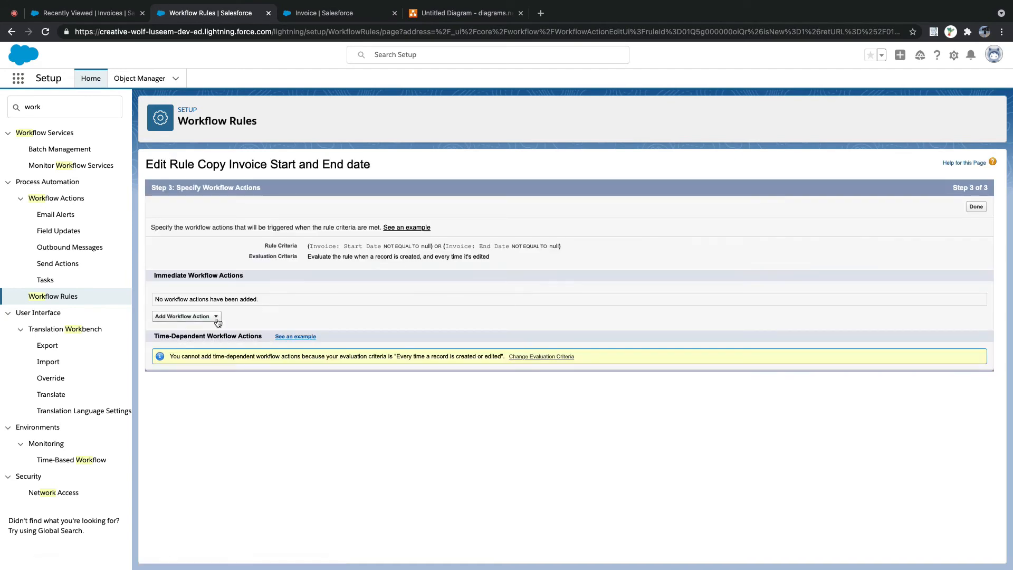
Step: Add a new field update action named "Start Date invoice" with the unique name "Start_Date_invoice"
{"action": "left_click", "coordinate": [217, 317]}
{"action": "left_click", "coordinate": [205, 347]}
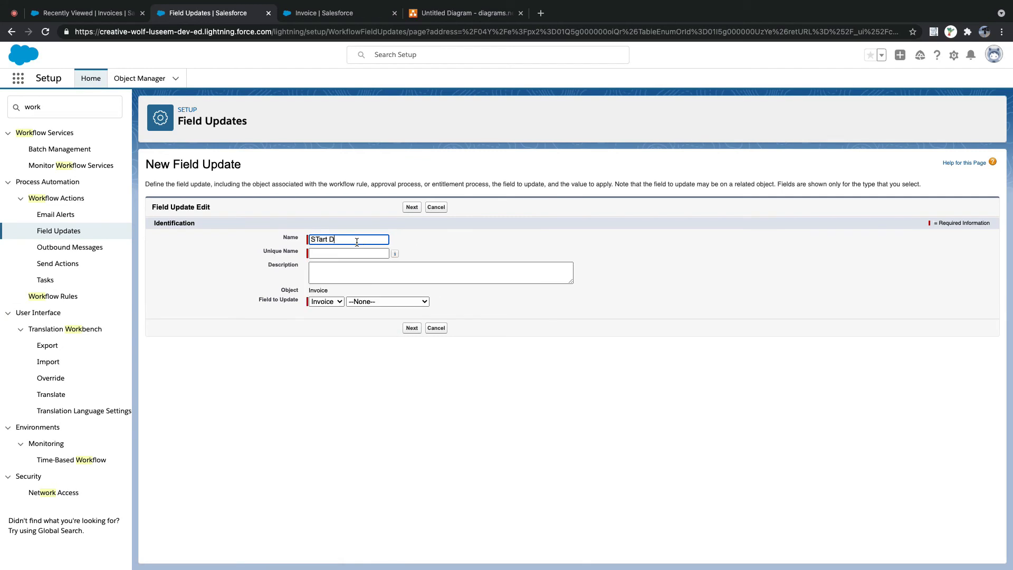
{"action": "key", "text": "Tab"}
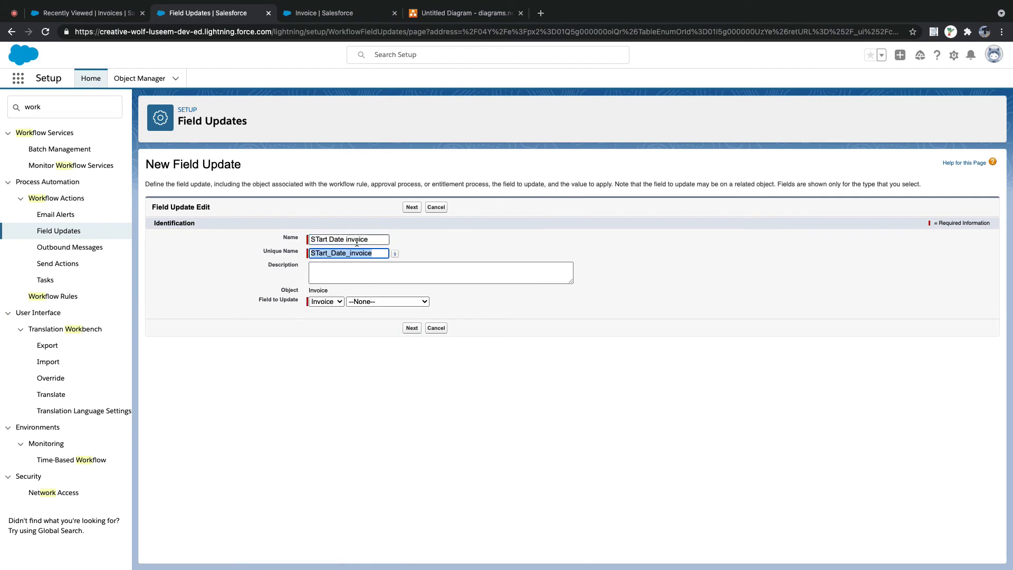
{"action": "left_click", "coordinate": [320, 239]}
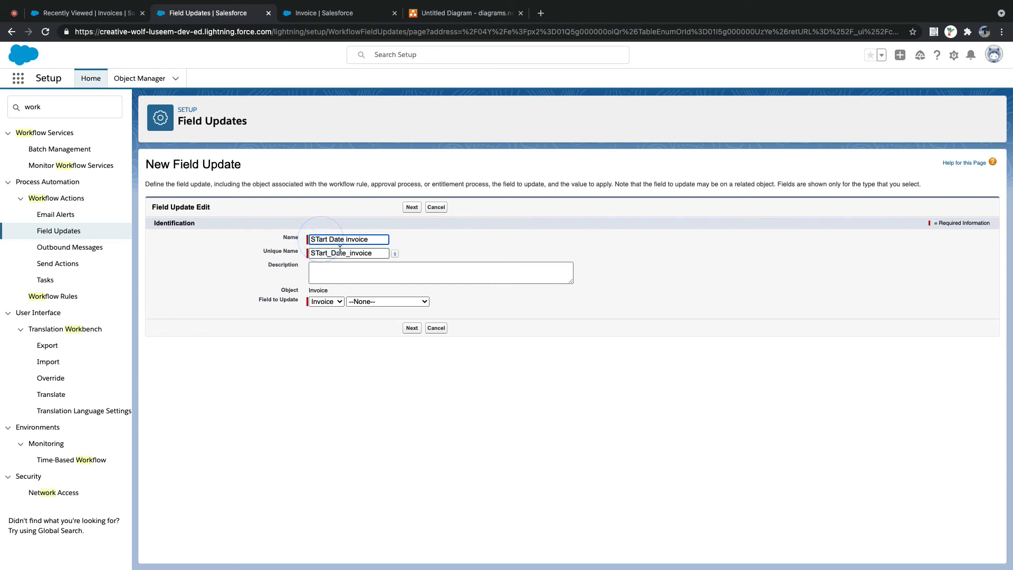
{"action": "key", "text": "BackSpace"}
{"action": "type", "text": "t"}
{"action": "left_click", "coordinate": [319, 253]}
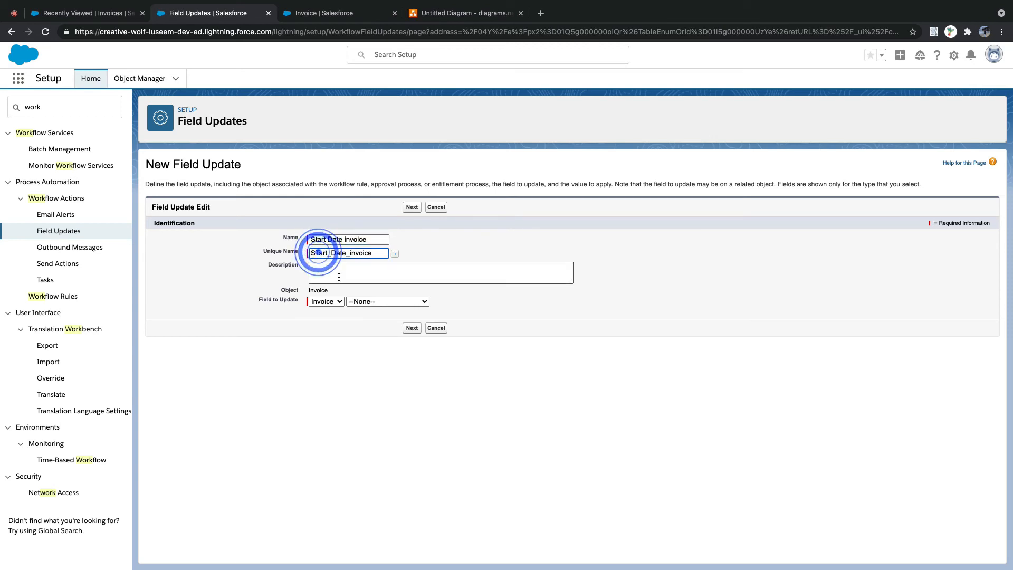
{"action": "key", "text": "BackSpace"}
{"action": "type", "text": "t"}
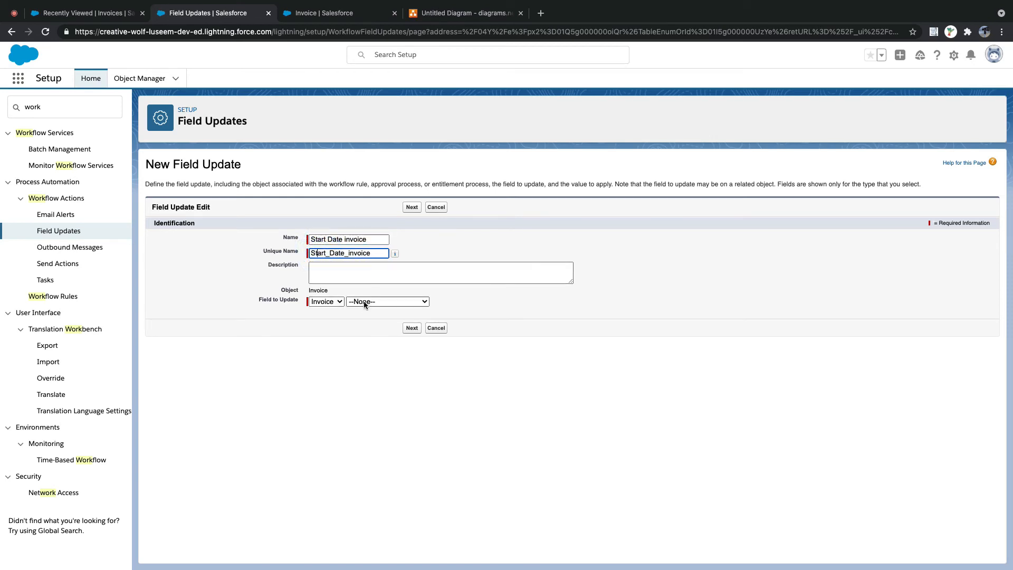
Step: Choose Start Date text on Invoice as the field to update
{"action": "left_click", "coordinate": [334, 302]}
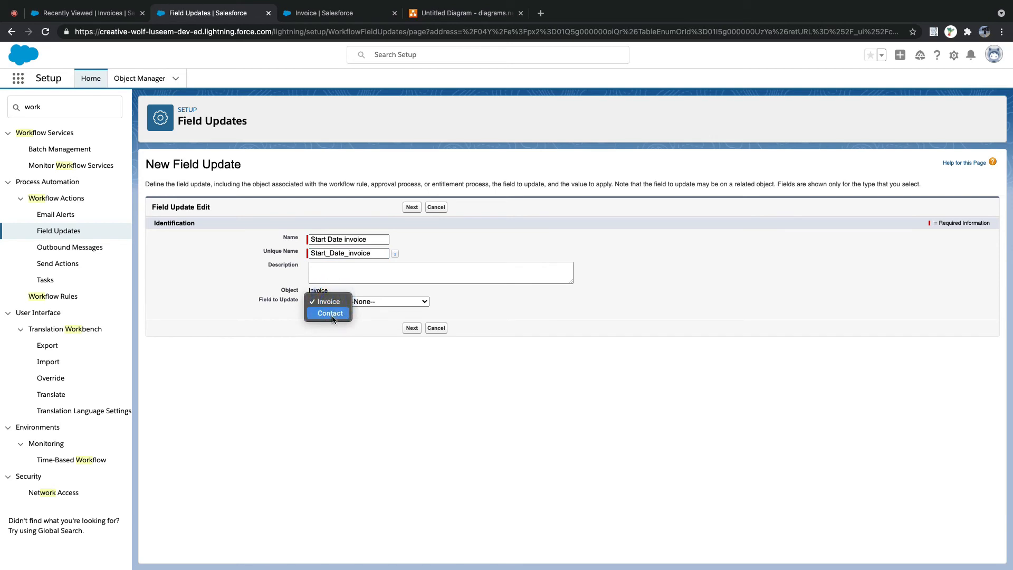
{"action": "left_click", "coordinate": [364, 315]}
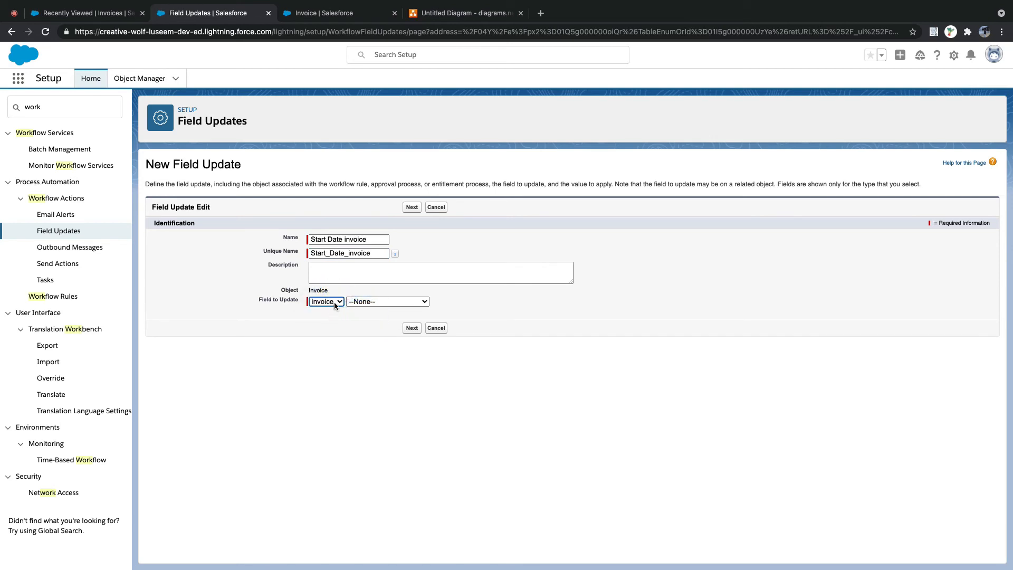
{"action": "left_click", "coordinate": [374, 301]}
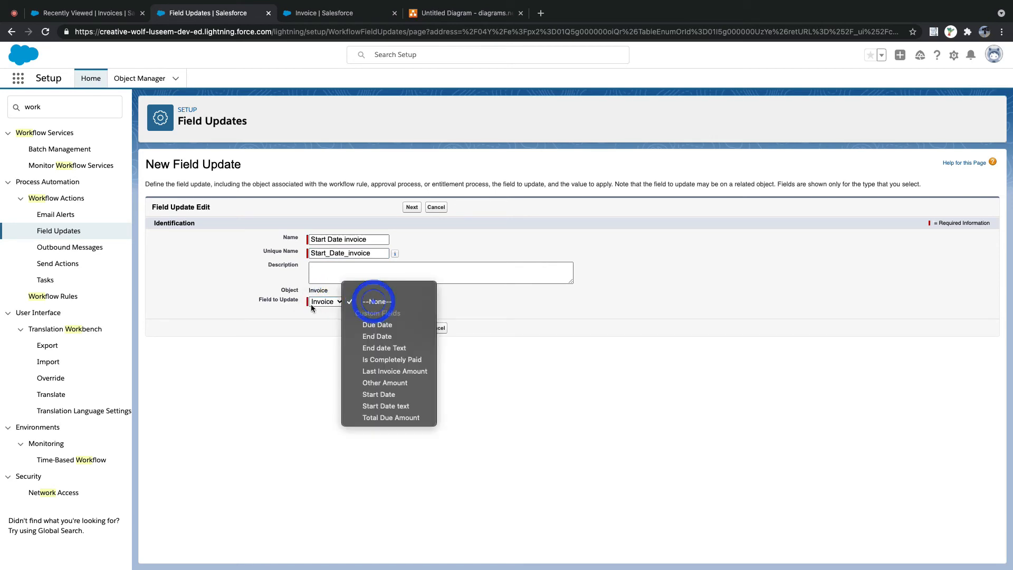
{"action": "left_click", "coordinate": [395, 406]}
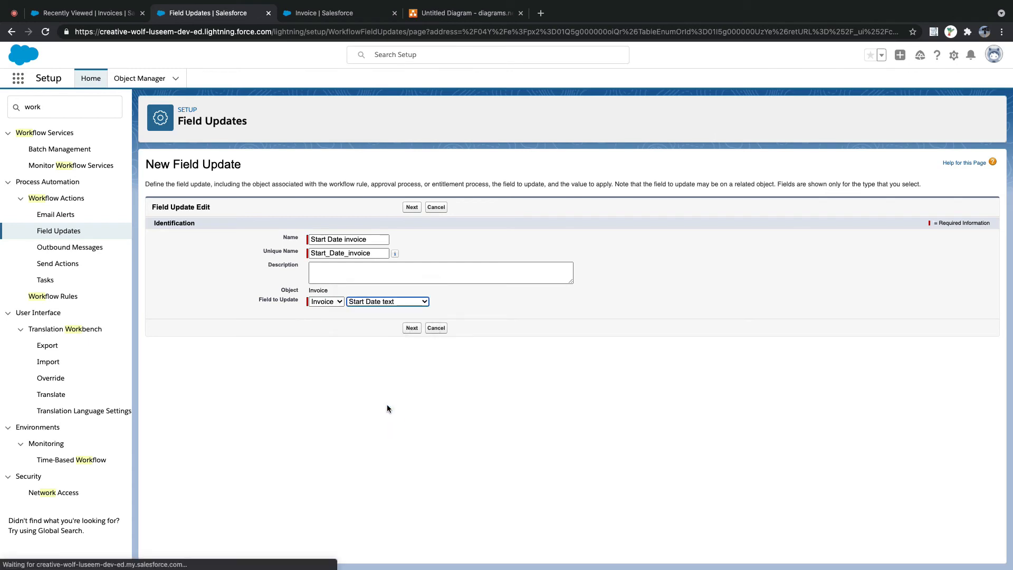
Step: Set the new field value with the formula TEXT( Start_Date__c ) and save the field update
{"action": "left_click", "coordinate": [336, 384]}
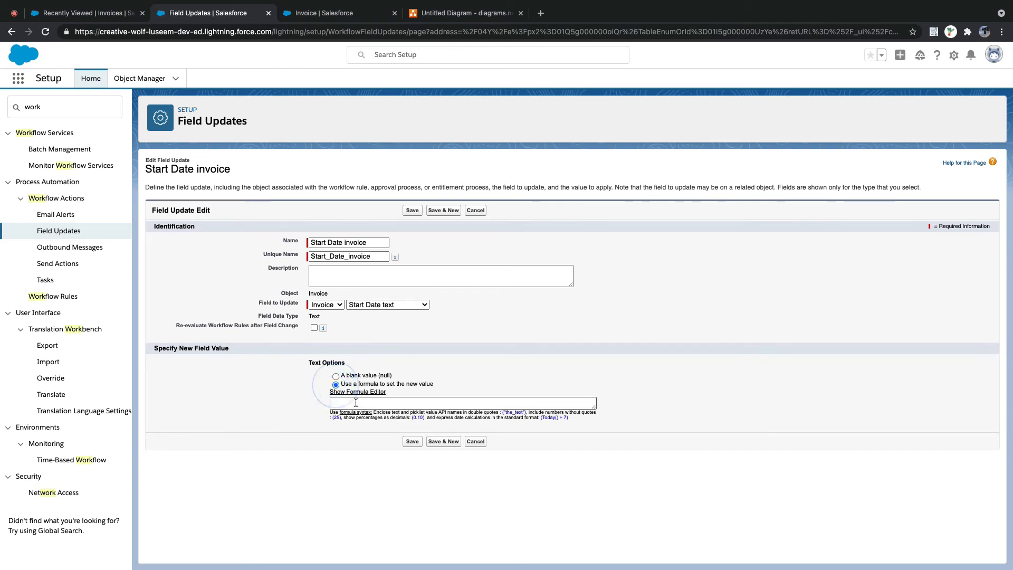
{"action": "left_click", "coordinate": [357, 393]}
{"action": "left_click", "coordinate": [363, 435]}
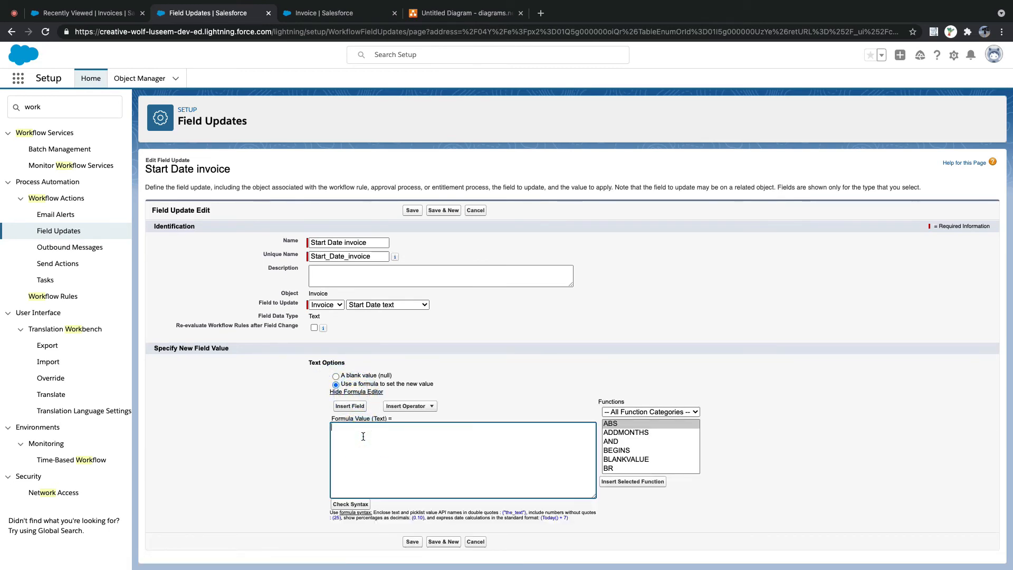
{"action": "type", "text": "TEXT()"}
{"action": "left_click", "coordinate": [350, 406]}
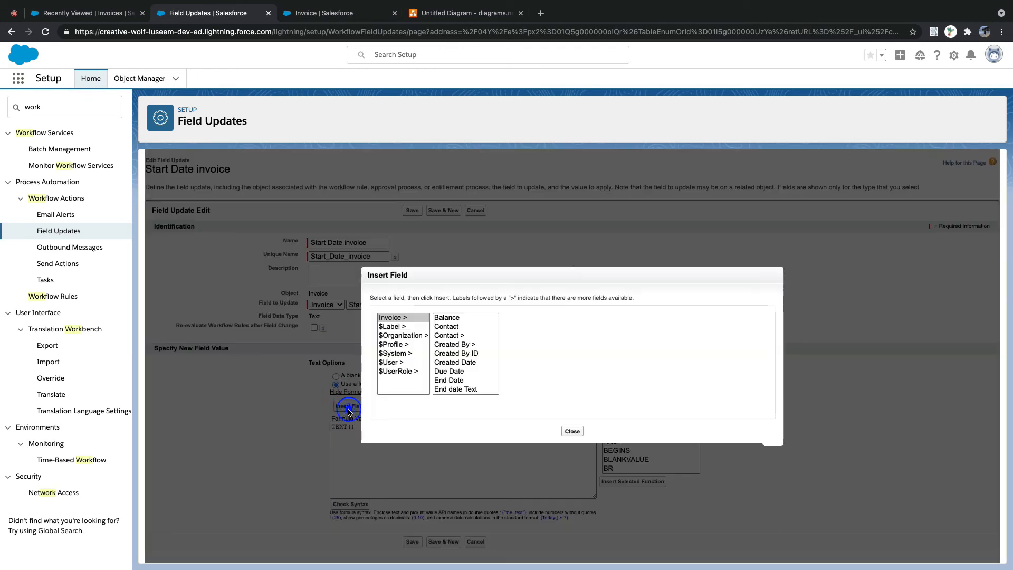
{"action": "scroll", "coordinate": [458, 375], "scroll_direction": "down", "scroll_amount": 5}
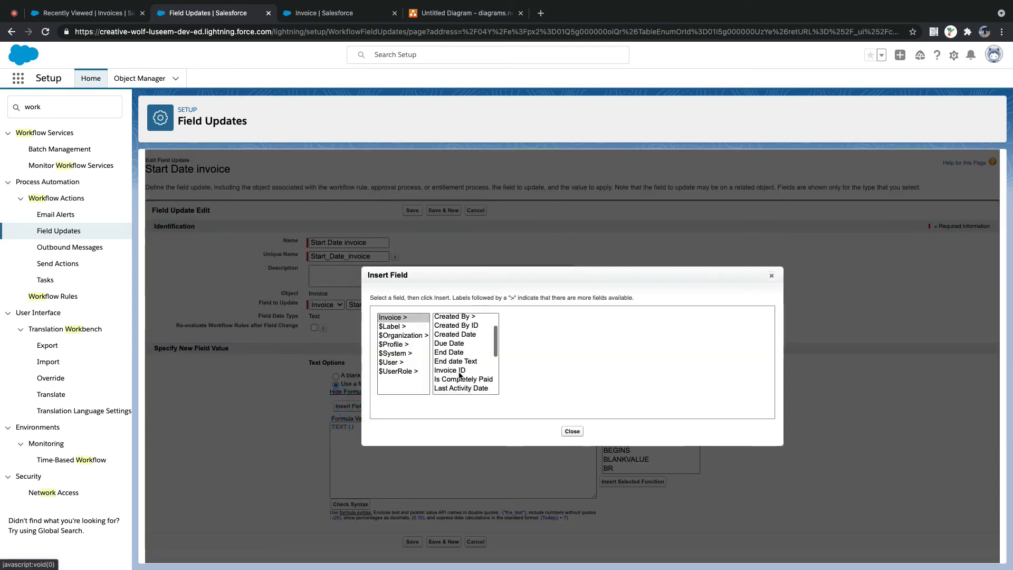
{"action": "scroll", "coordinate": [459, 376], "scroll_direction": "down", "scroll_amount": 3}
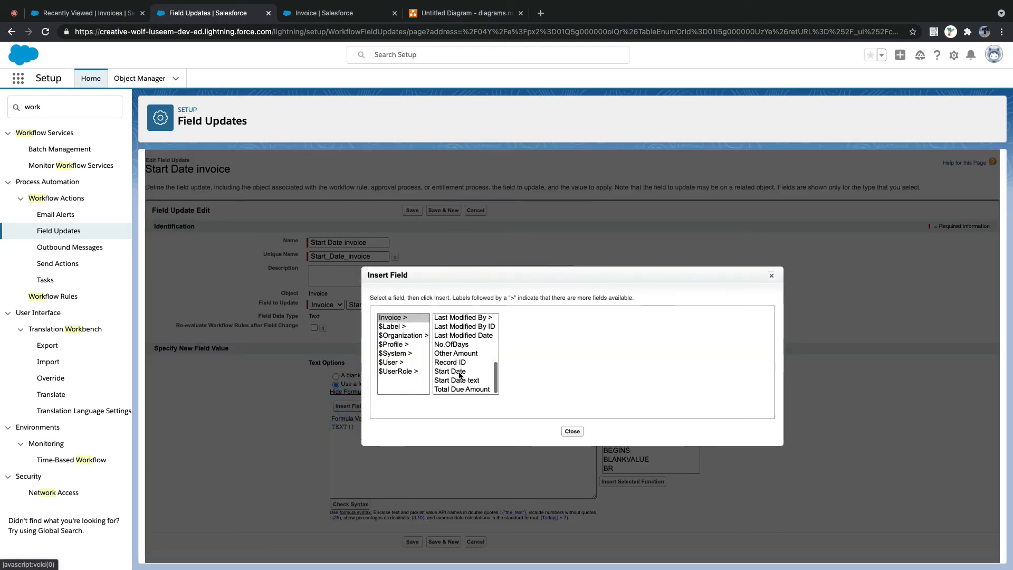
{"action": "left_click", "coordinate": [457, 370]}
{"action": "left_click", "coordinate": [538, 372]}
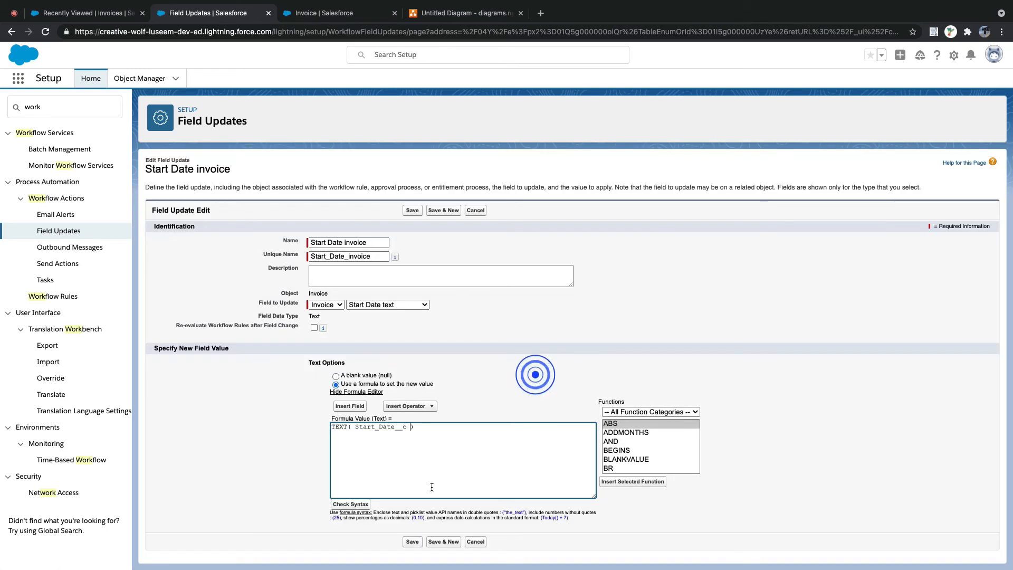
{"action": "left_click", "coordinate": [412, 541]}
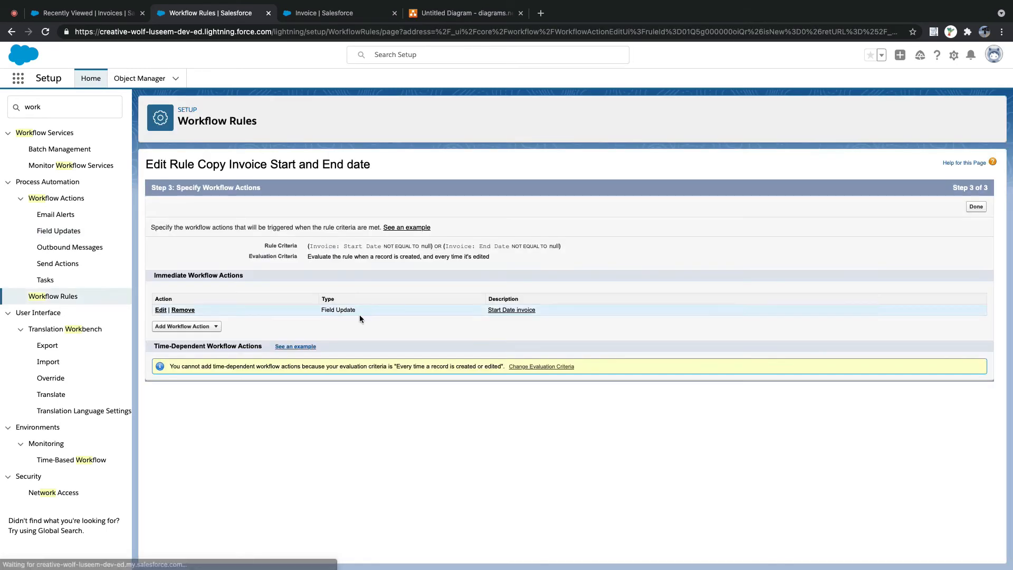
Step: Add a second field update action named "End date Invoice" that updates the invoice's End date Text field, and continue to its value options
{"action": "left_click", "coordinate": [217, 327]}
{"action": "left_click", "coordinate": [205, 358]}
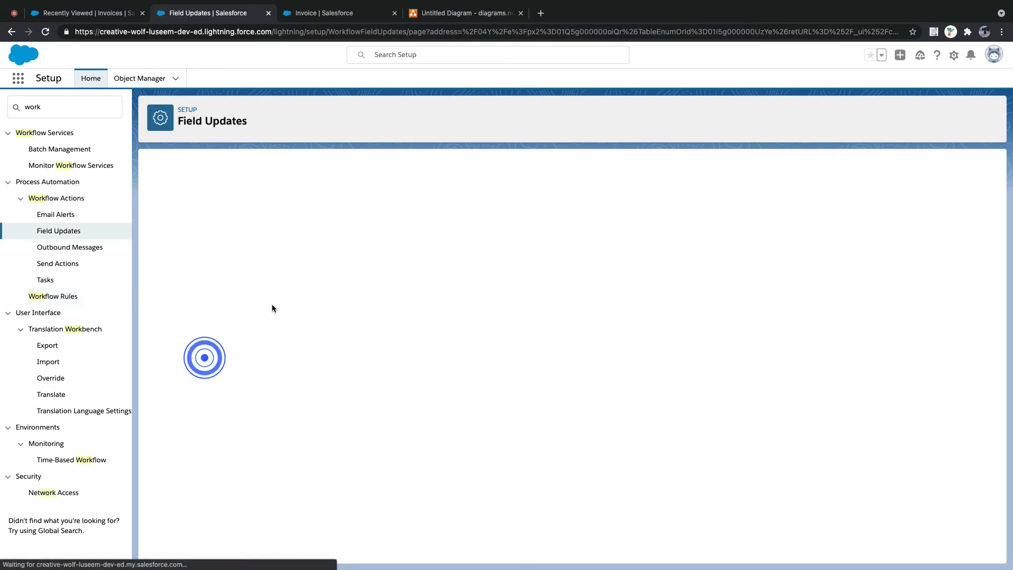
{"action": "type", "text": "End date Invoice"}
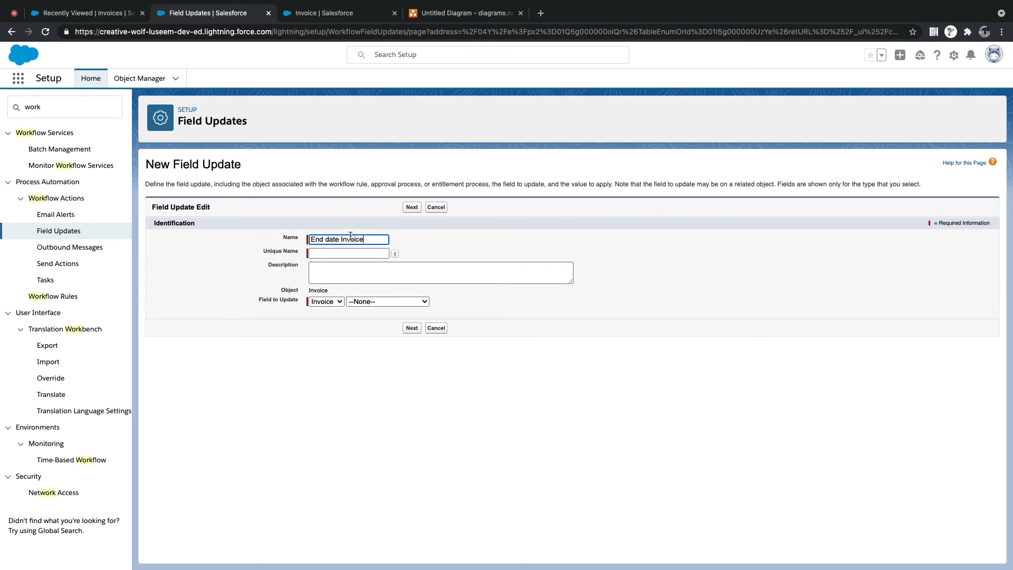
{"action": "key", "text": "Tab"}
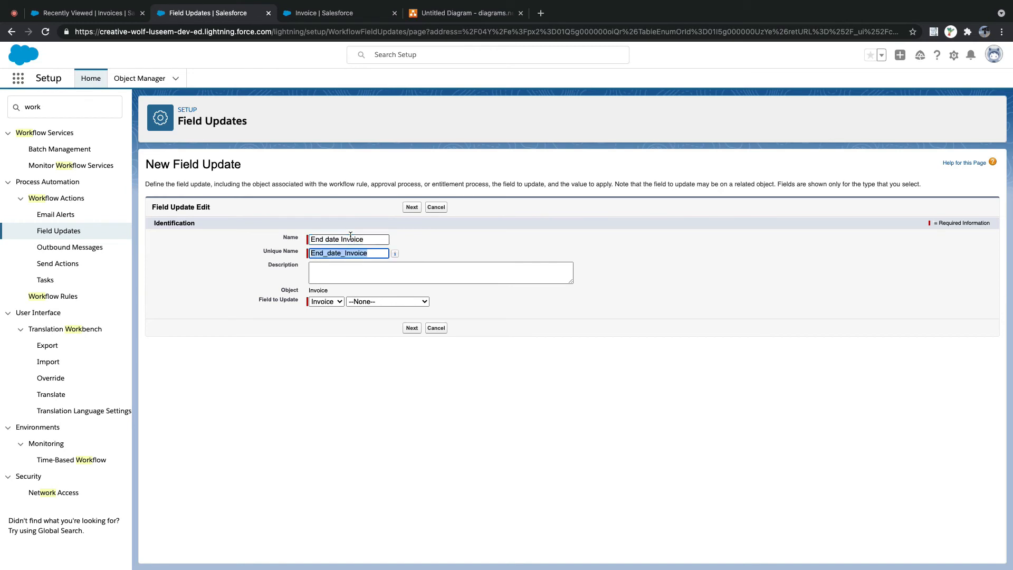
{"action": "left_click", "coordinate": [381, 302]}
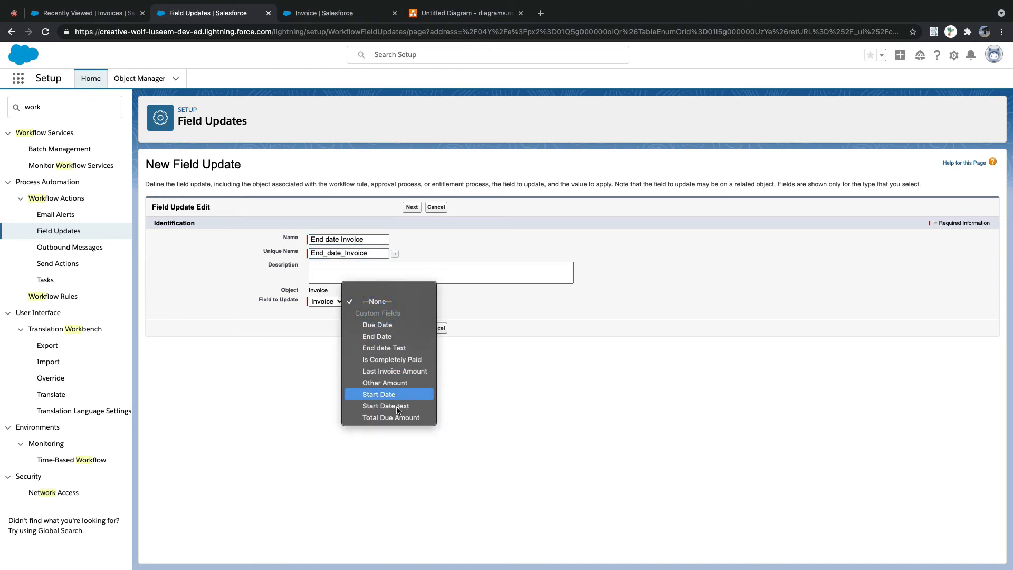
{"action": "left_click", "coordinate": [387, 348]}
{"action": "left_click", "coordinate": [412, 328]}
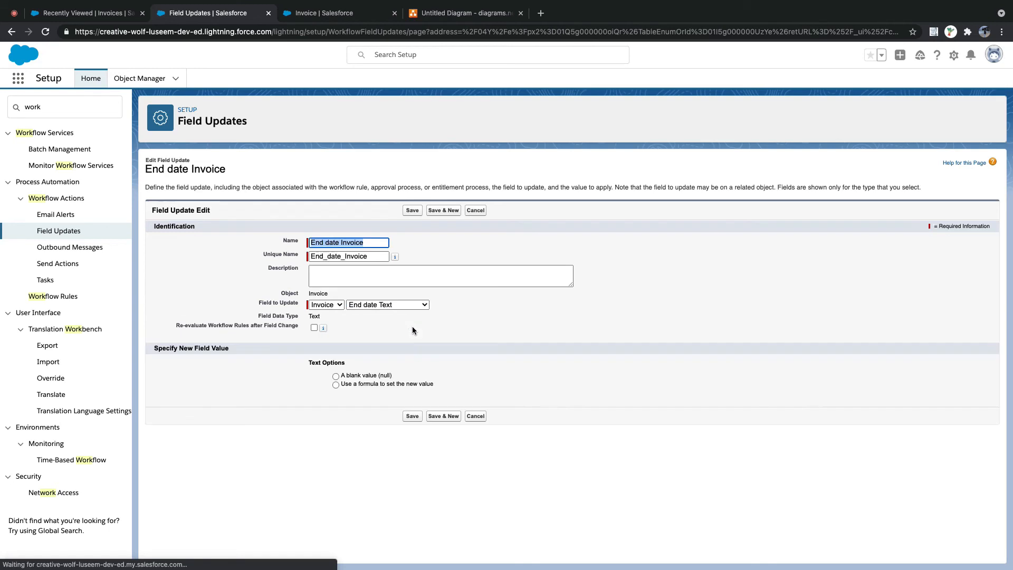
Step: Set the End date Text value with a TEXT formula on End_Date__c and save the field update
{"action": "left_click", "coordinate": [335, 385]}
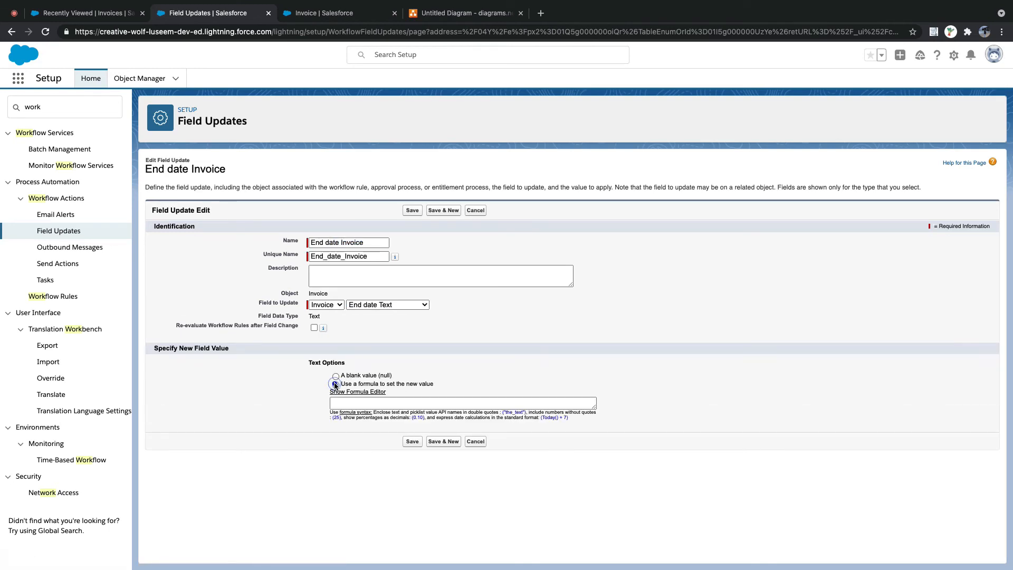
{"action": "left_click", "coordinate": [371, 392]}
{"action": "left_click", "coordinate": [365, 432]}
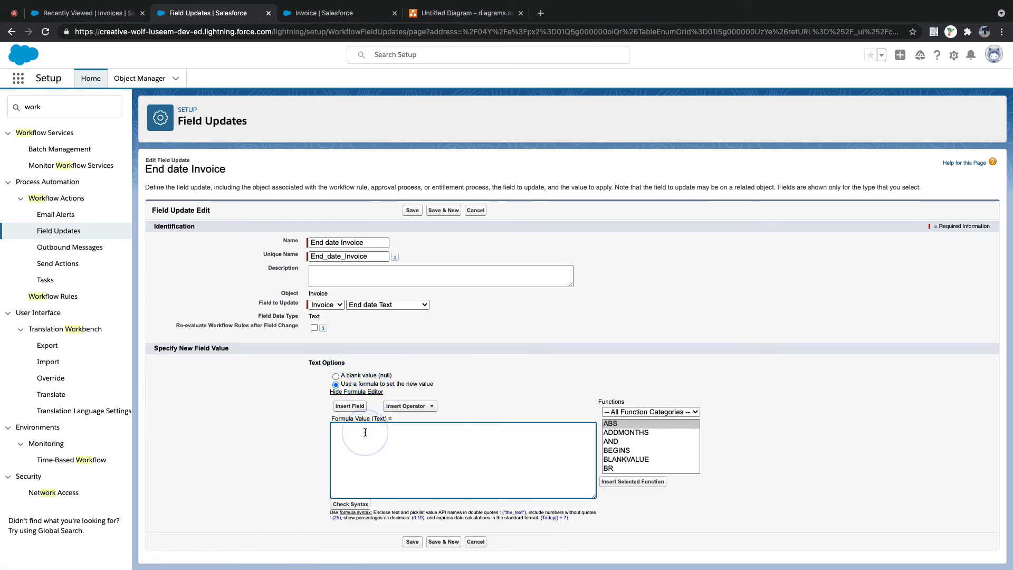
{"action": "type", "text": "TEXT("}
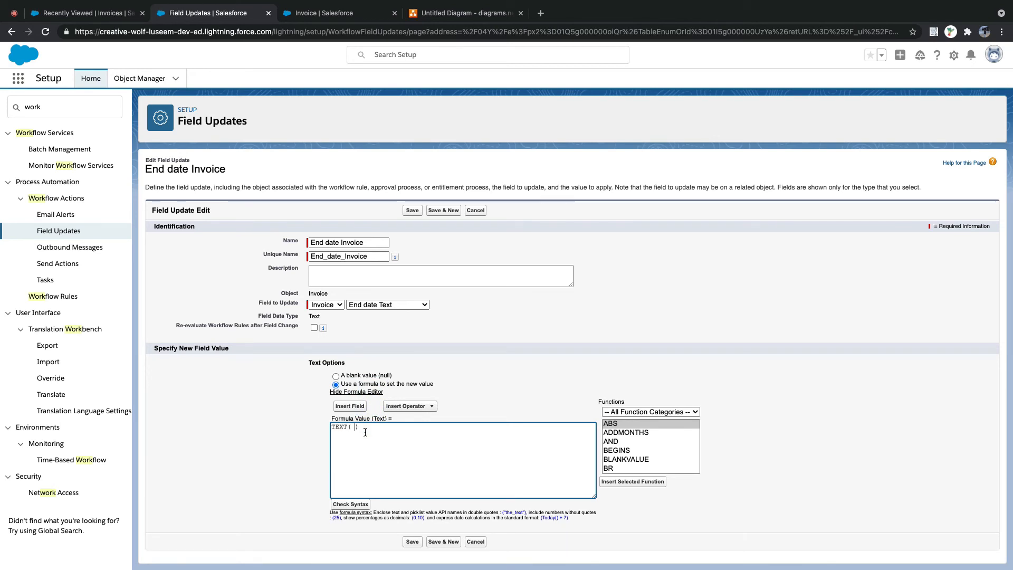
{"action": "left_click", "coordinate": [349, 405]}
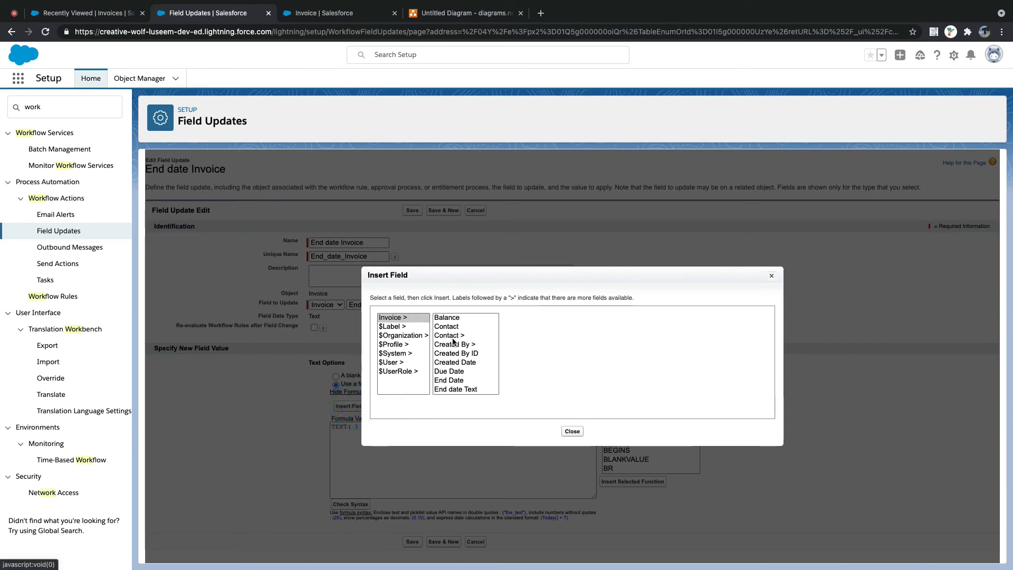
{"action": "scroll", "coordinate": [453, 364], "scroll_direction": "down", "scroll_amount": 1}
{"action": "left_click", "coordinate": [453, 369]}
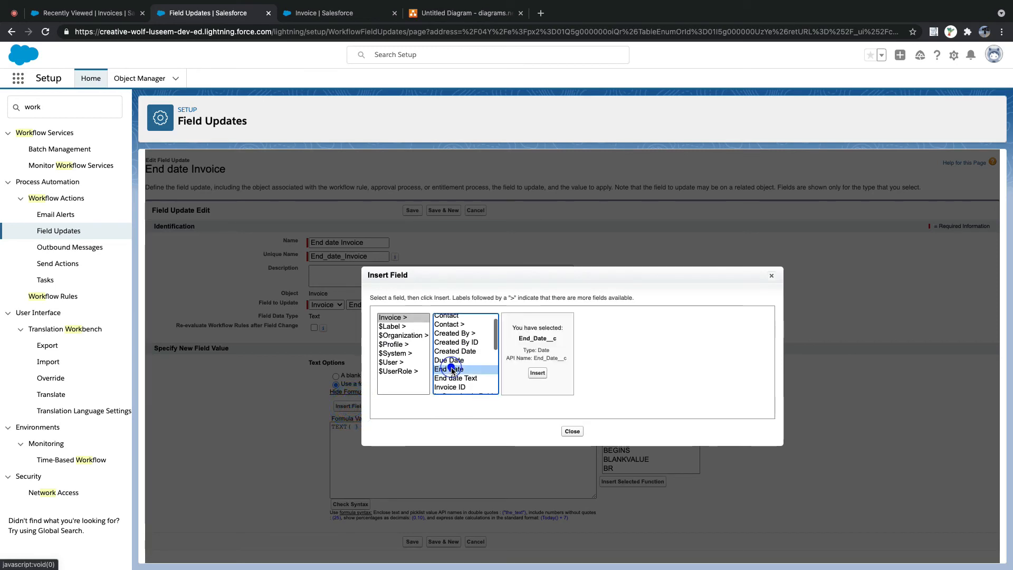
{"action": "left_click", "coordinate": [537, 373]}
{"action": "left_click", "coordinate": [416, 211]}
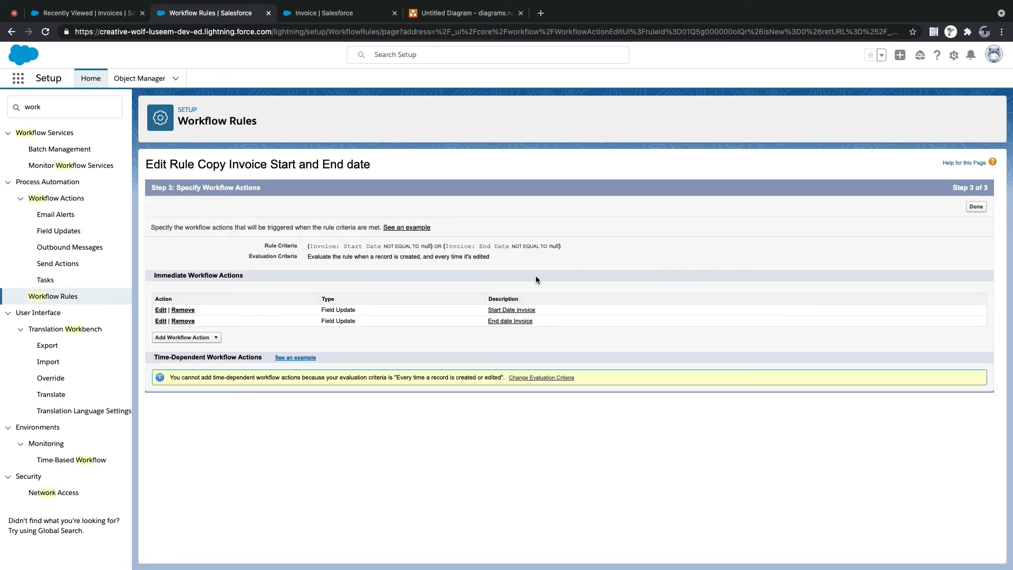
Step: Finish specifying the actions of the Copy Invoice Start and End date rule and review its detail page
{"action": "left_click", "coordinate": [976, 206]}
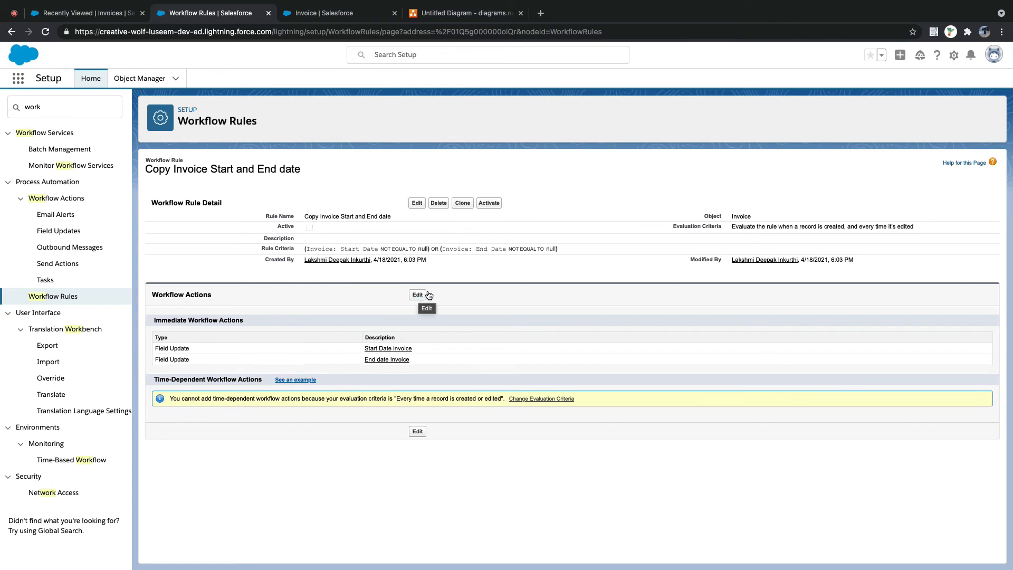
{"action": "left_click", "coordinate": [473, 294]}
{"action": "left_click", "coordinate": [426, 296]}
{"action": "left_click_drag", "start_coordinate": [299, 210], "coordinate": [557, 365]}
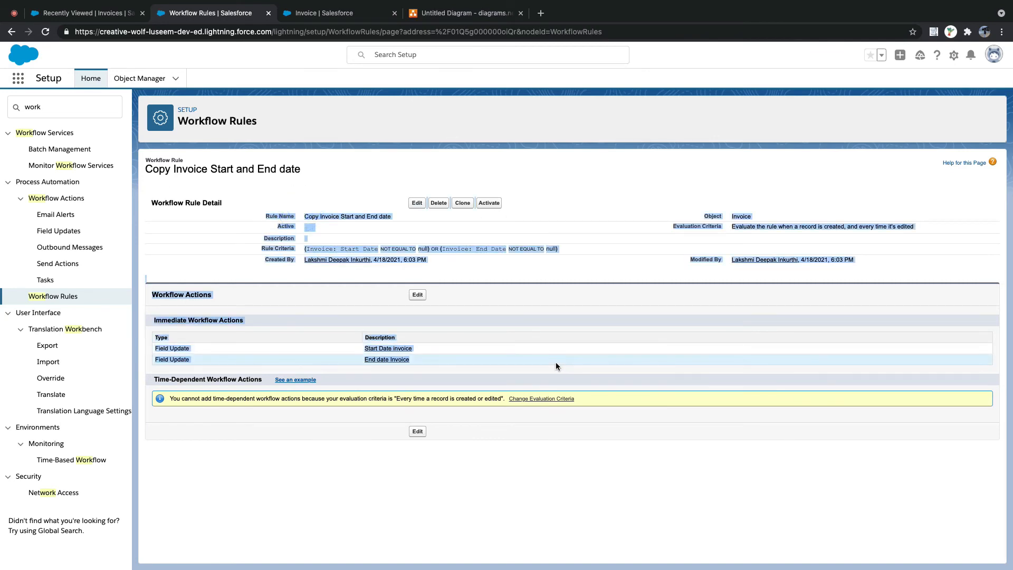
{"action": "left_click", "coordinate": [553, 286]}
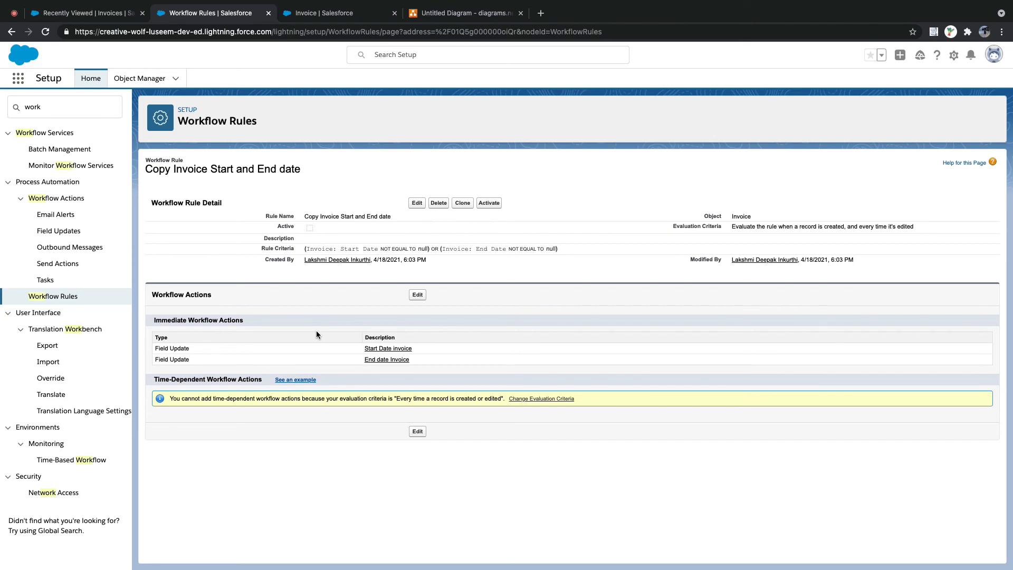
Step: Open invoice AI-5 from the recently viewed invoices and dismiss the record page settings prompt
{"action": "left_click", "coordinate": [95, 13]}
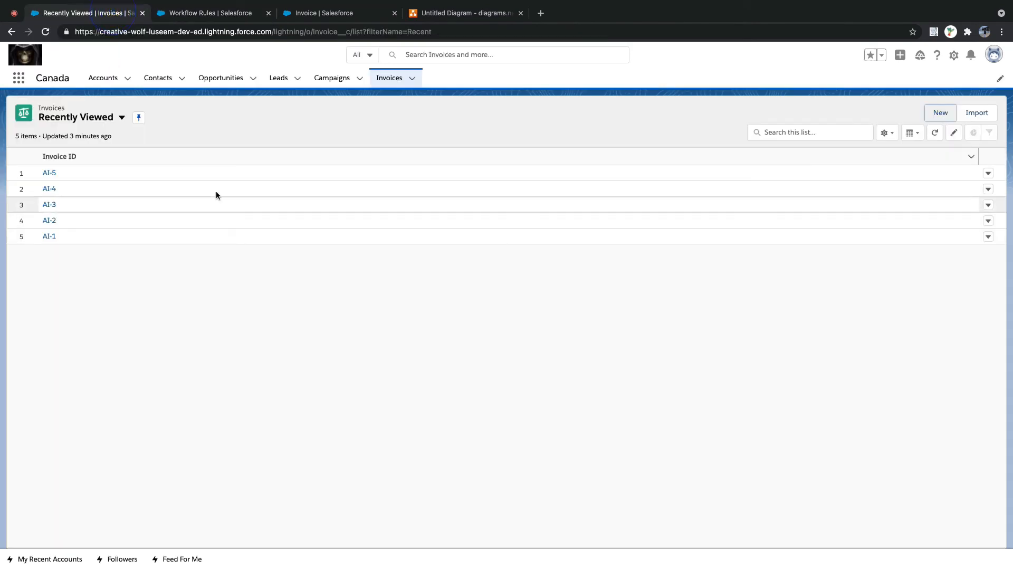
{"action": "left_click", "coordinate": [50, 172]}
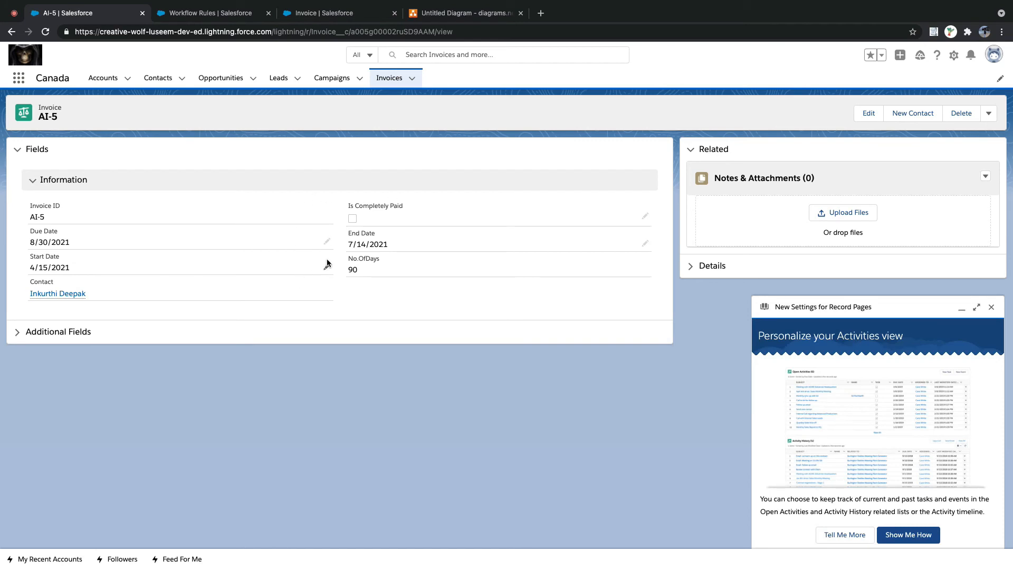
{"action": "left_click", "coordinate": [991, 307]}
Step: Open the Developer Console from the Invoice object's setup and bring up its Query Editor
{"action": "left_click", "coordinate": [306, 13]}
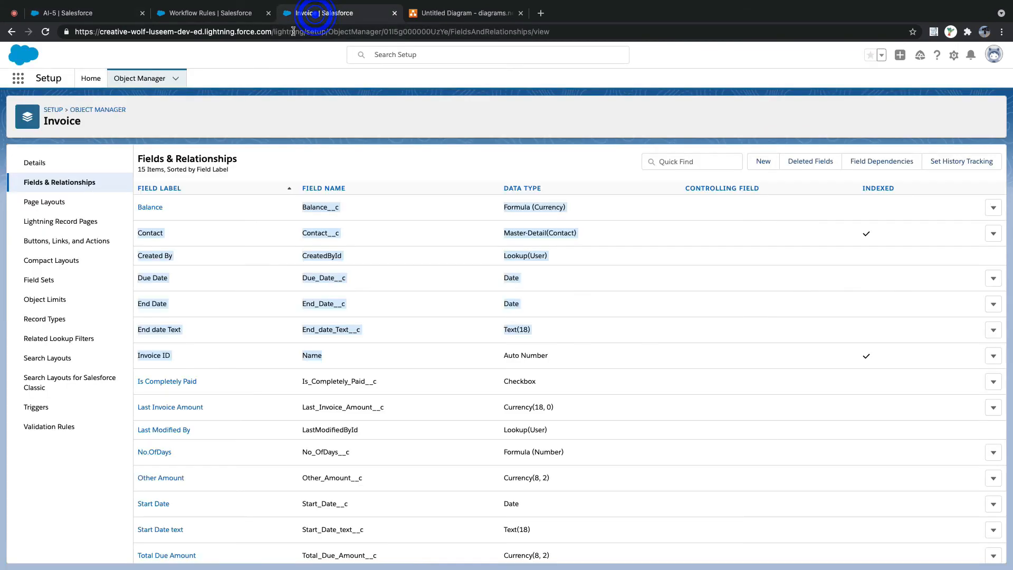
{"action": "left_click", "coordinate": [226, 14]}
{"action": "left_click", "coordinate": [293, 15]}
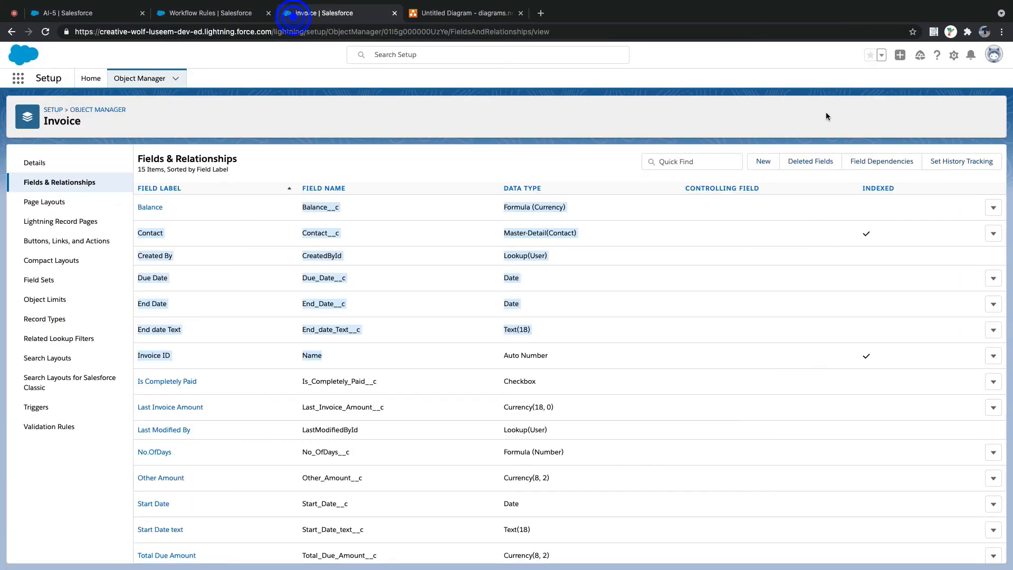
{"action": "left_click", "coordinate": [953, 55]}
{"action": "left_click", "coordinate": [933, 134]}
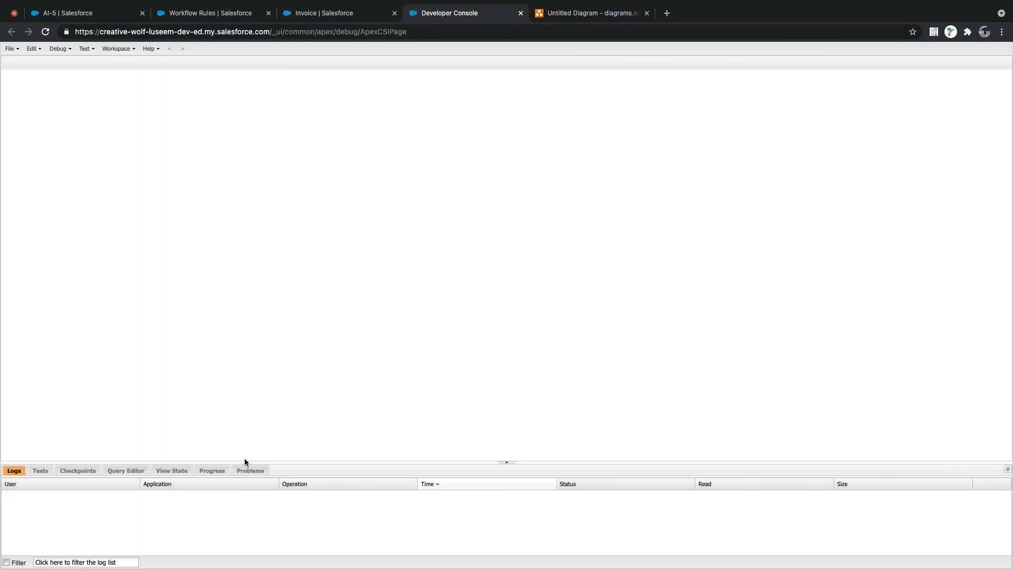
{"action": "left_click", "coordinate": [125, 470]}
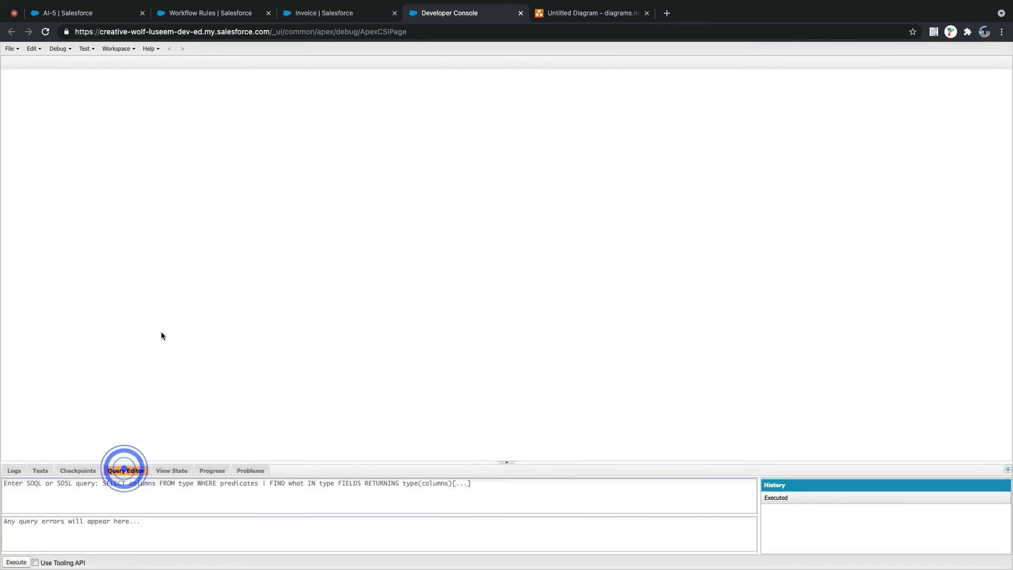
Step: Find and open the Invoice__c object resource in the Developer Console
{"action": "left_click", "coordinate": [10, 48]}
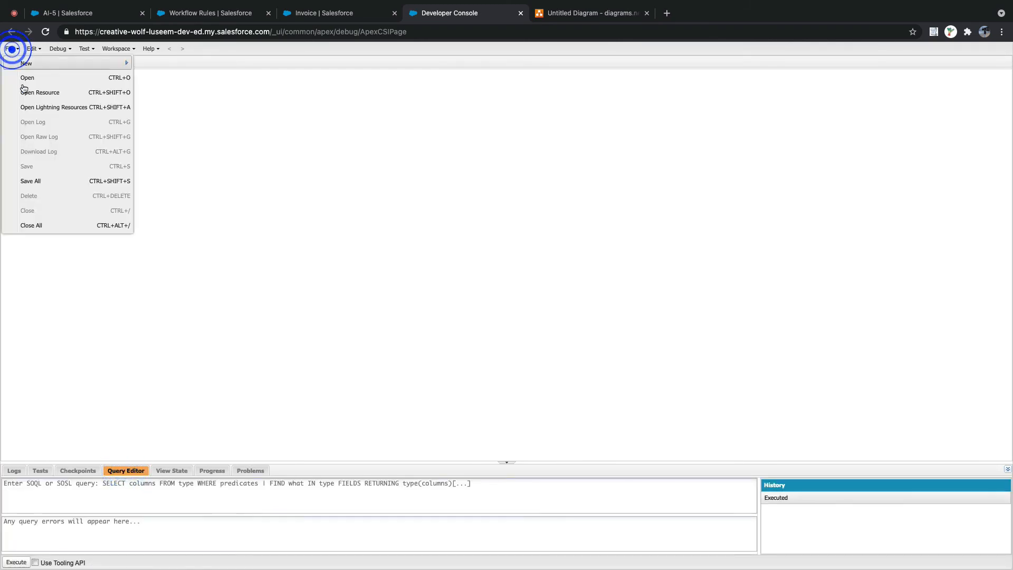
{"action": "left_click", "coordinate": [44, 89]}
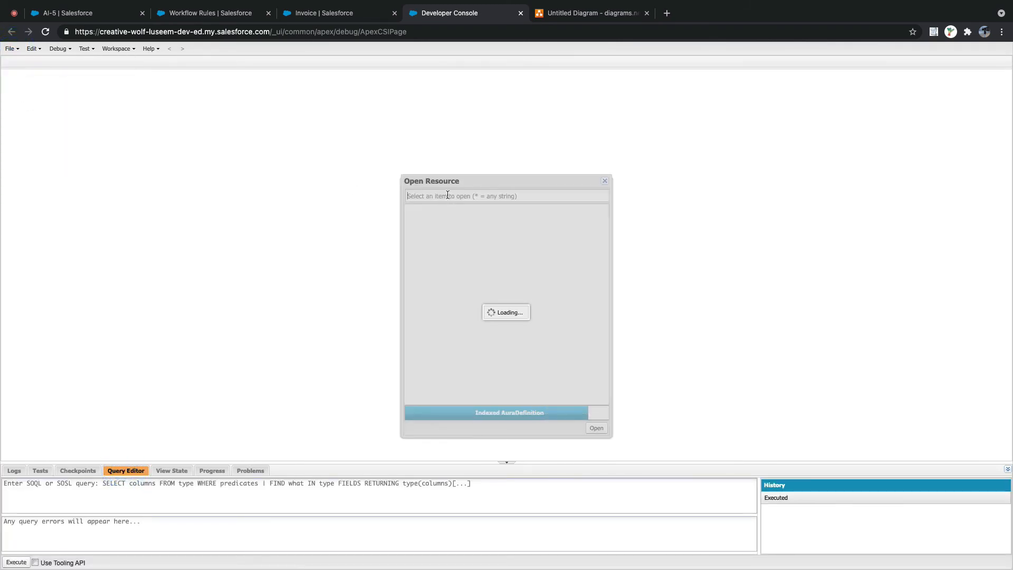
{"action": "type", "text": "Invoice"}
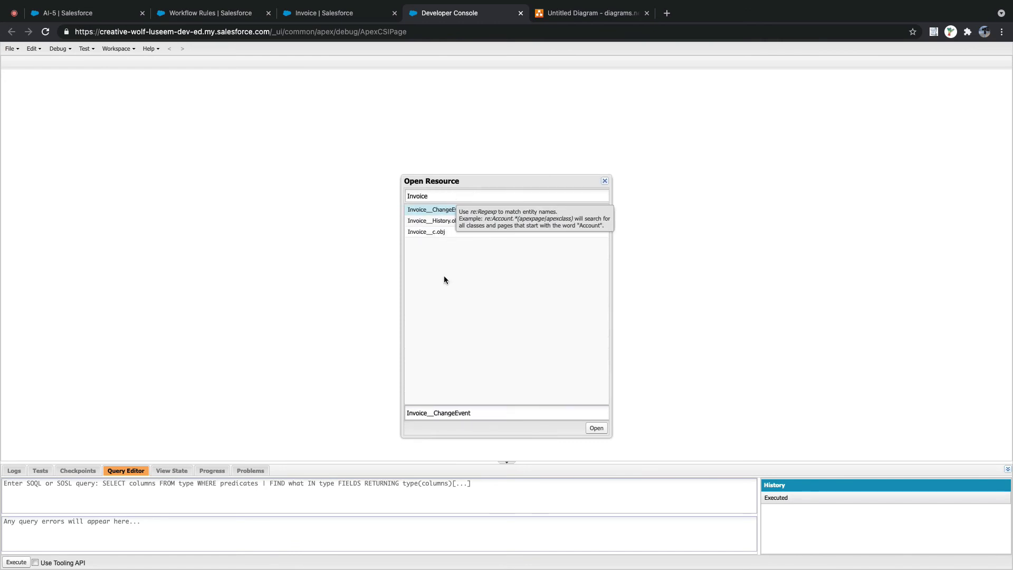
{"action": "left_click", "coordinate": [445, 279]}
{"action": "left_click", "coordinate": [433, 232]}
{"action": "left_click", "coordinate": [604, 429]}
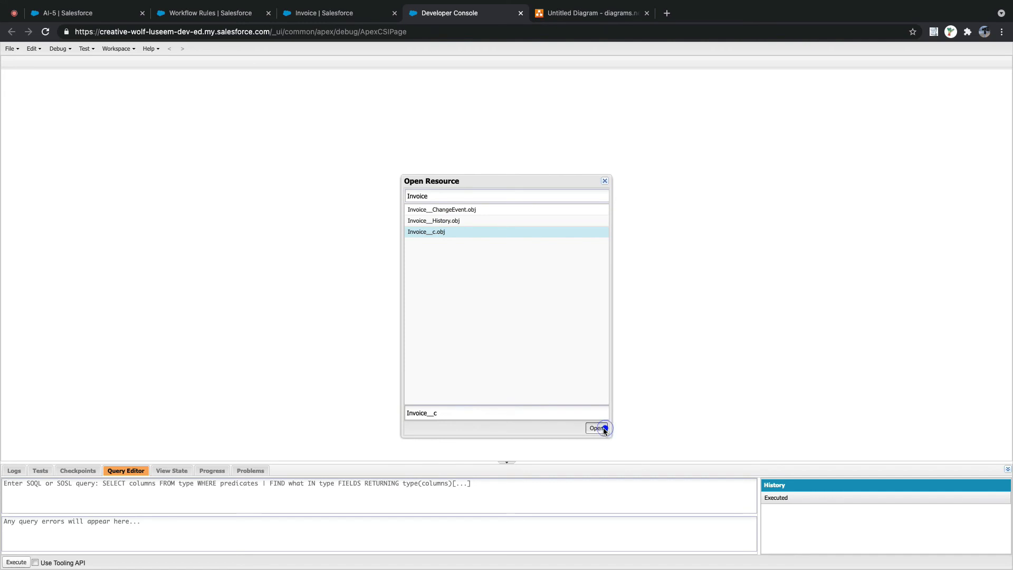
Step: Build and execute an Invoice__c query on Id, Due_Date__c, Start_Date__c, Start_Date_text__c and End_date_Text__c
{"action": "left_click", "coordinate": [62, 87]}
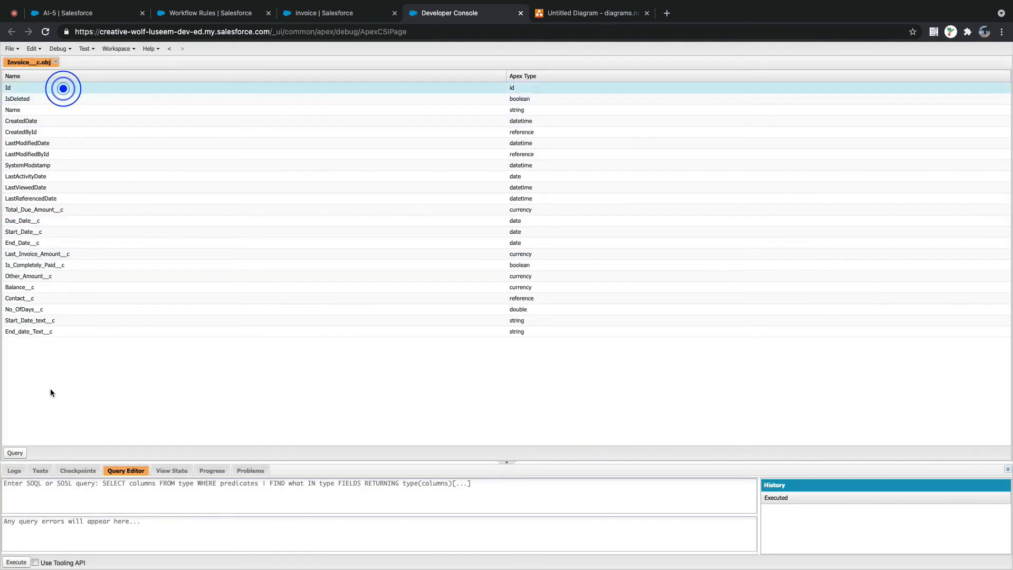
{"action": "left_click", "coordinate": [46, 332]}
{"action": "left_click", "coordinate": [43, 319], "text": "shift"}
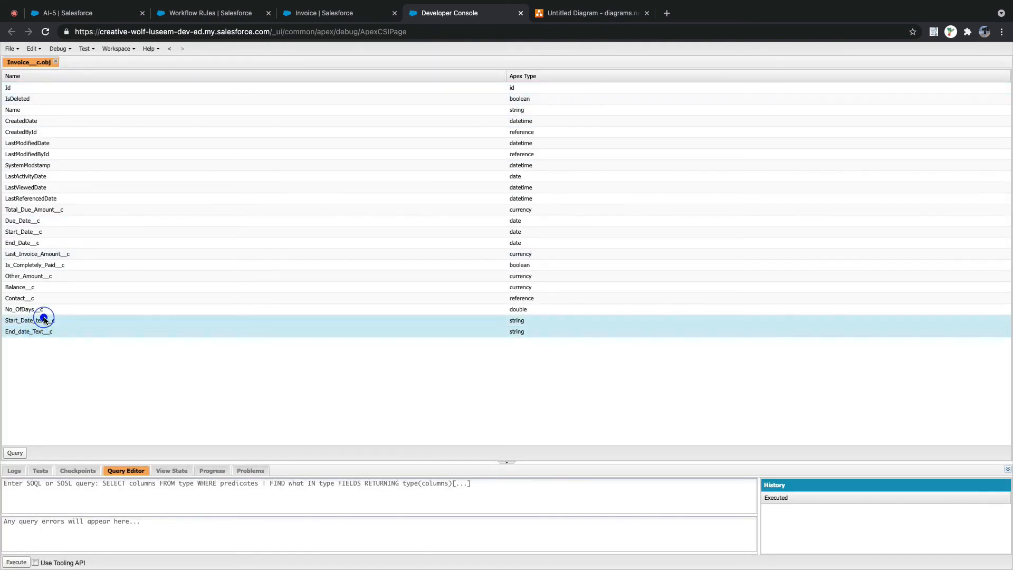
{"action": "left_click", "coordinate": [41, 232], "text": "super"}
{"action": "left_click", "coordinate": [40, 222], "text": "super"}
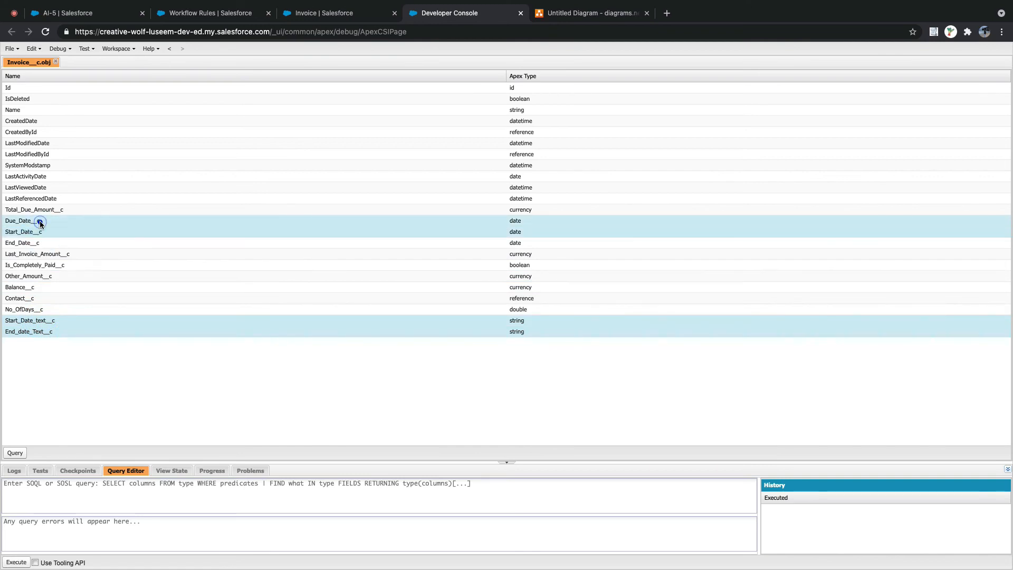
{"action": "left_click", "coordinate": [31, 87], "text": "super"}
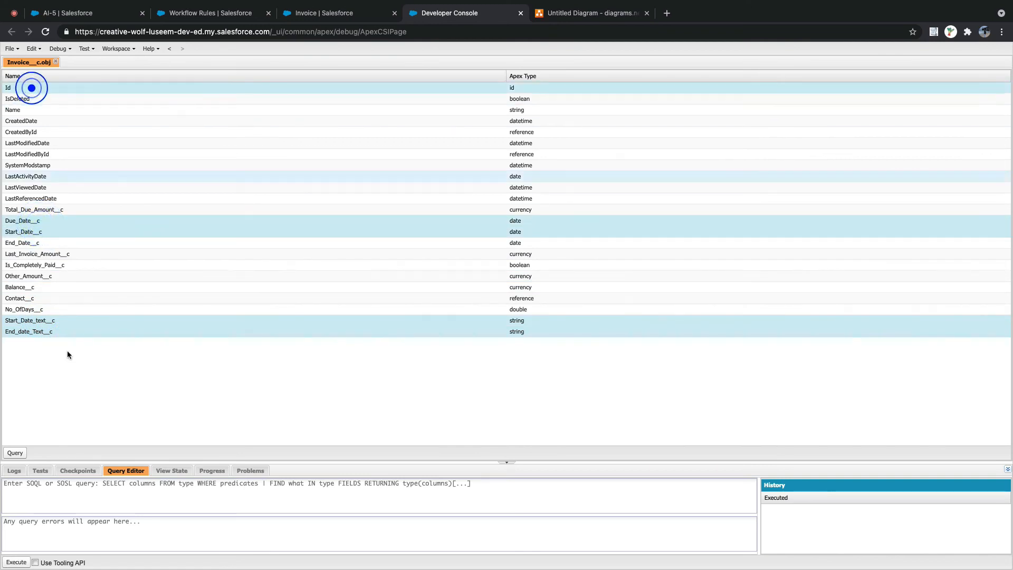
{"action": "left_click", "coordinate": [18, 453]}
{"action": "left_click", "coordinate": [16, 562]}
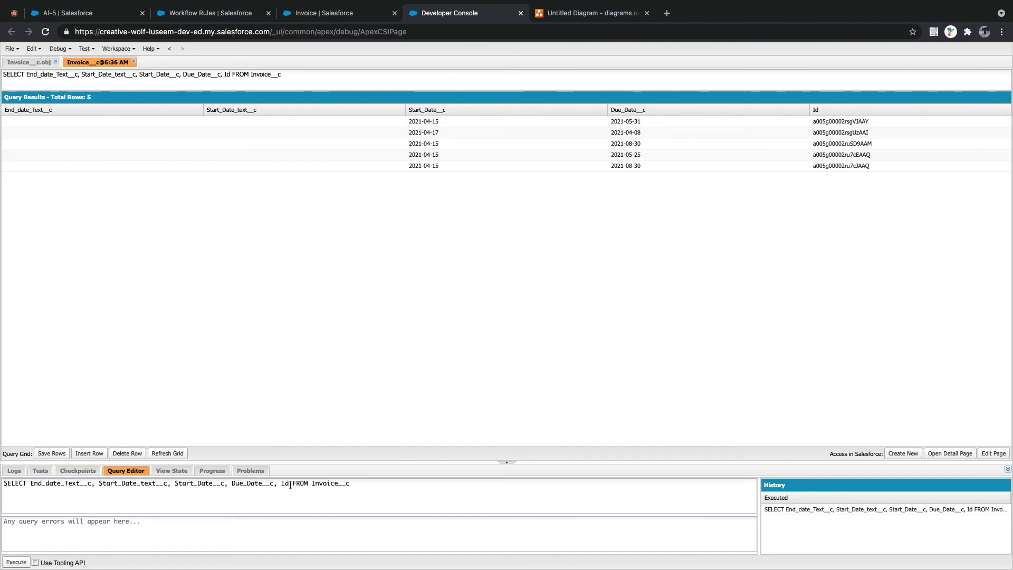
Step: Add Name as the first field of the SELECT query and execute it again
{"action": "left_click", "coordinate": [29, 485]}
{"action": "type", "text": "Name,"}
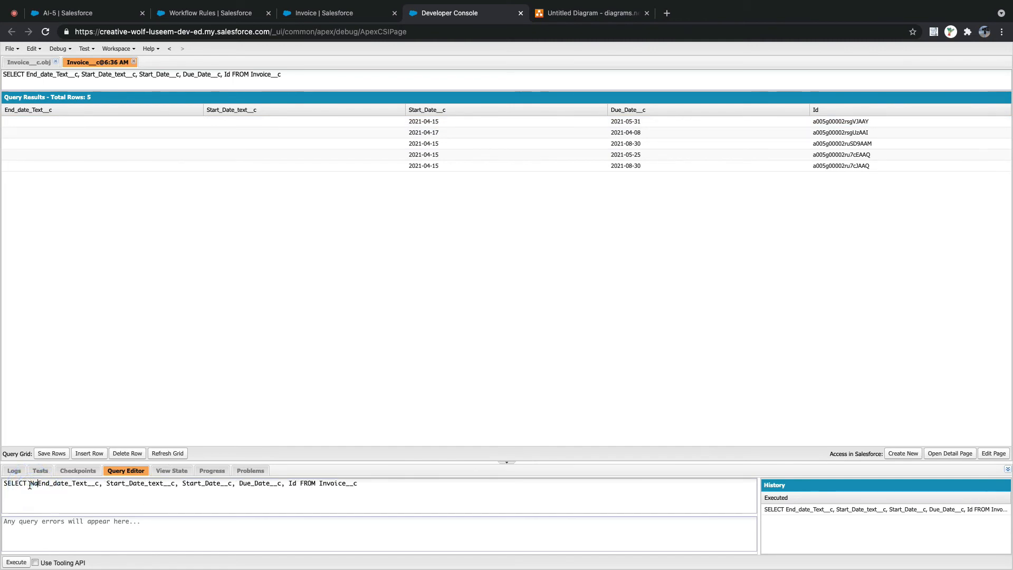
{"action": "left_click", "coordinate": [167, 453]}
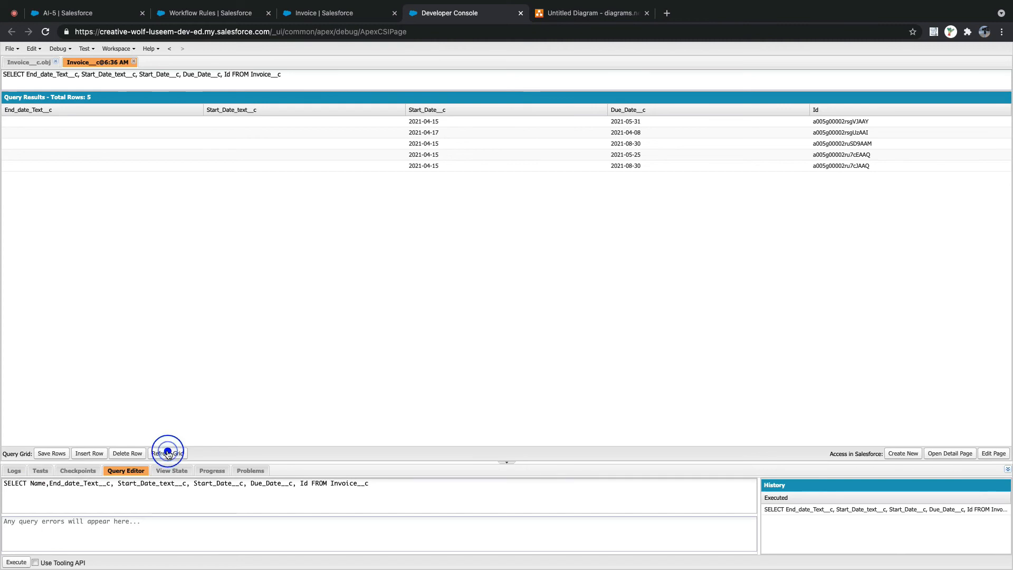
{"action": "left_click", "coordinate": [16, 562]}
Step: Close the earlier query results and the Invoice__c object resource, then select the full query text
{"action": "left_click", "coordinate": [134, 62]}
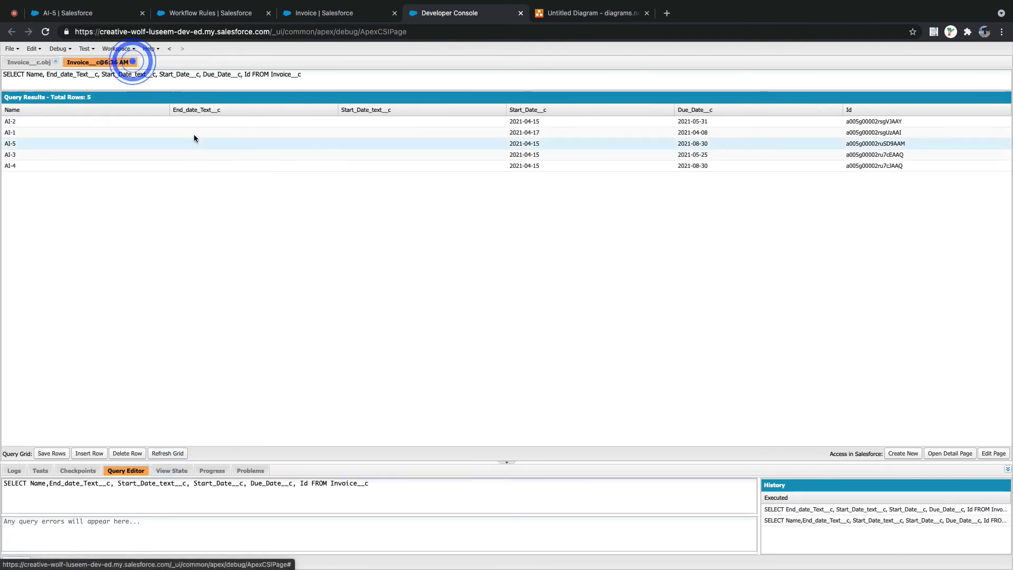
{"action": "left_click", "coordinate": [56, 62]}
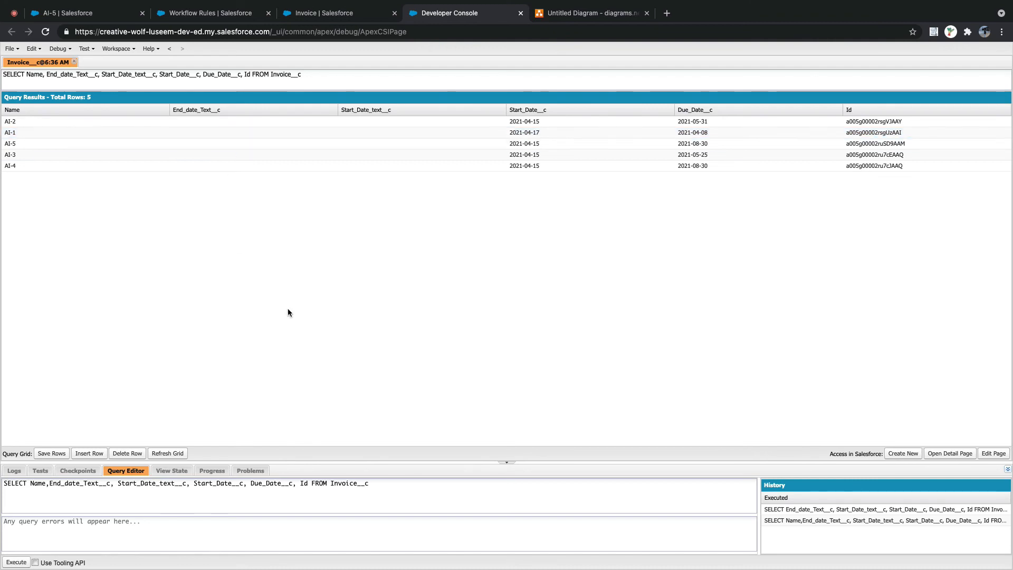
{"action": "left_click", "coordinate": [377, 478]}
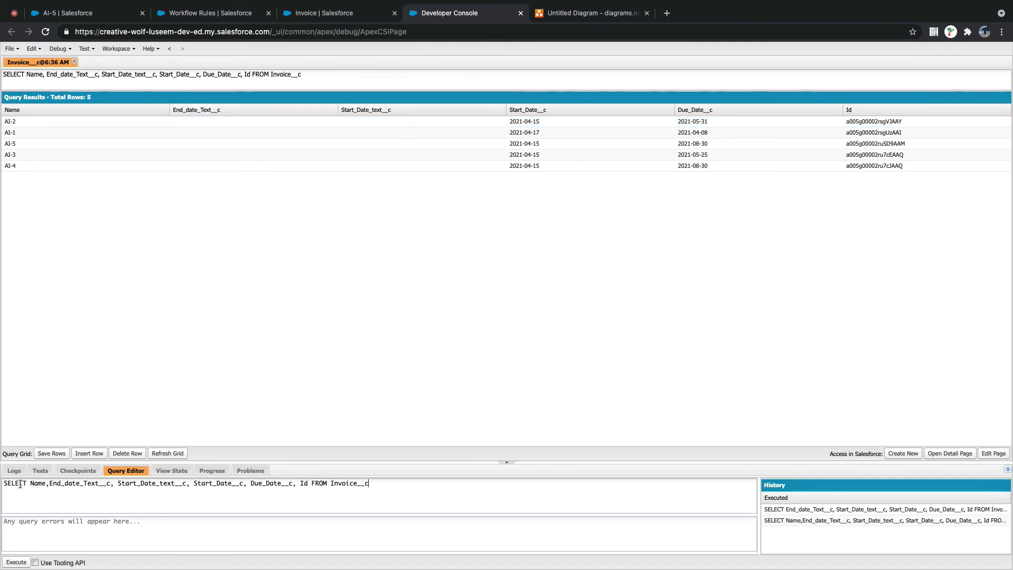
{"action": "left_click_drag", "start_coordinate": [5, 485], "coordinate": [377, 490]}
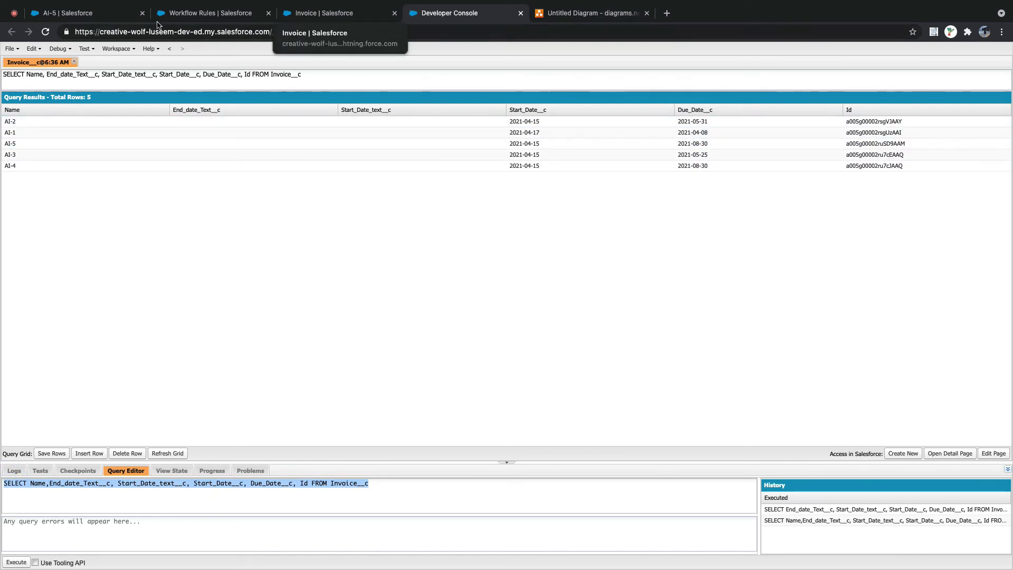
Step: Return to the Copy Invoice Start and End date workflow rule and activate it
{"action": "left_click", "coordinate": [76, 14]}
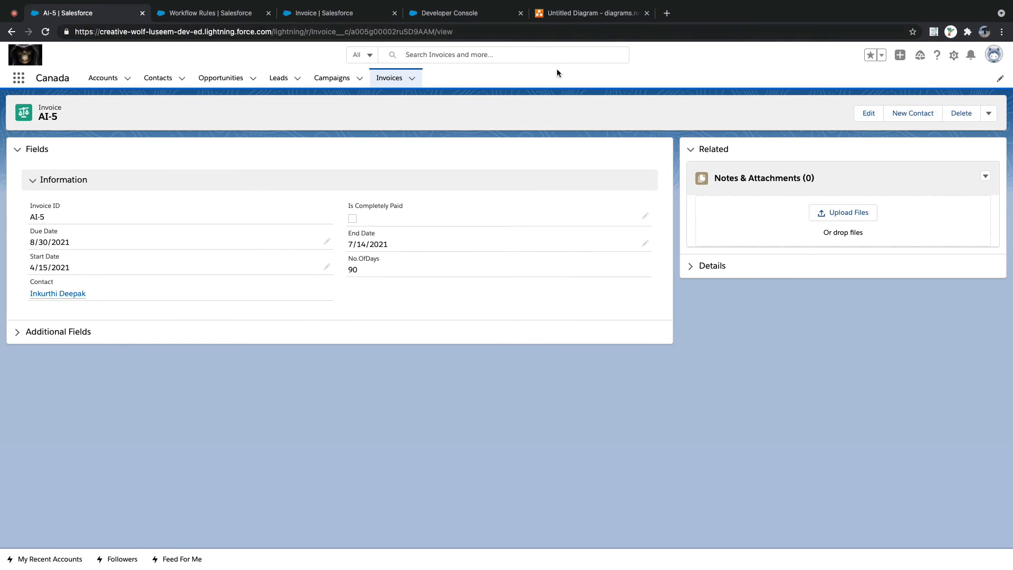
{"action": "left_click", "coordinate": [210, 12]}
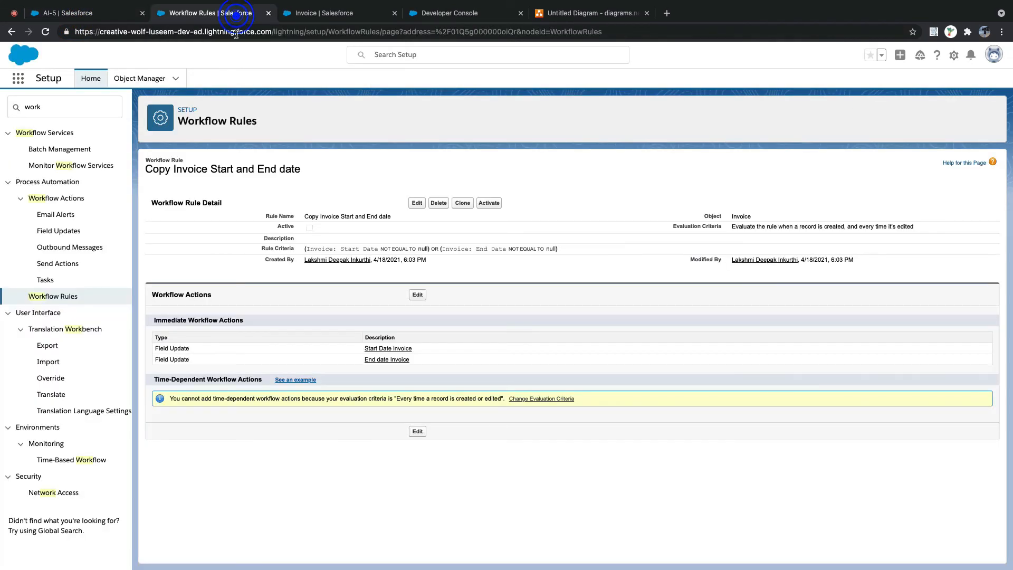
{"action": "left_click", "coordinate": [489, 204]}
Step: Re-save invoice AI-5 without changing its values and refresh the Invoice__c query results in the Developer Console
{"action": "left_click", "coordinate": [84, 13]}
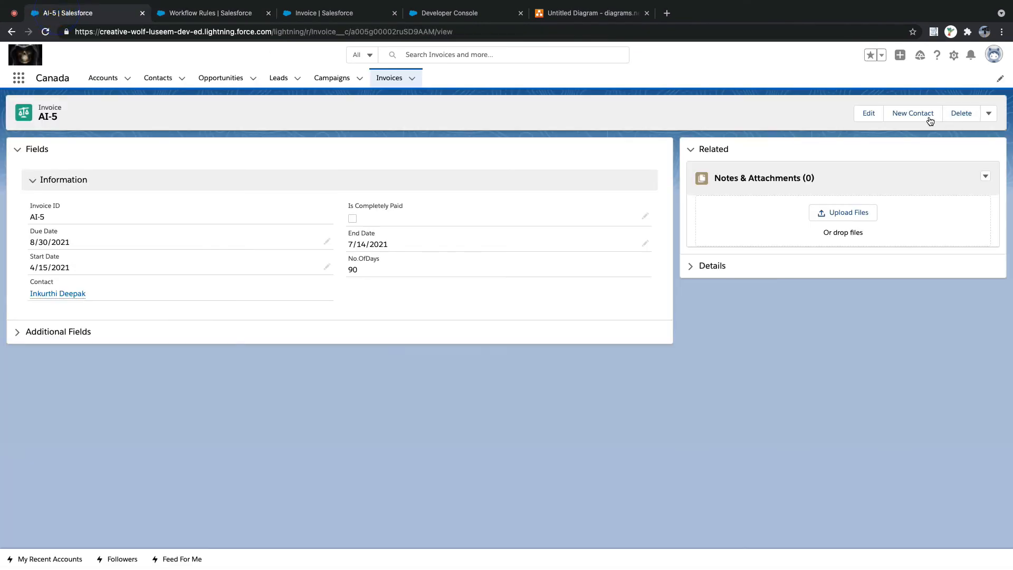
{"action": "left_click", "coordinate": [877, 113]}
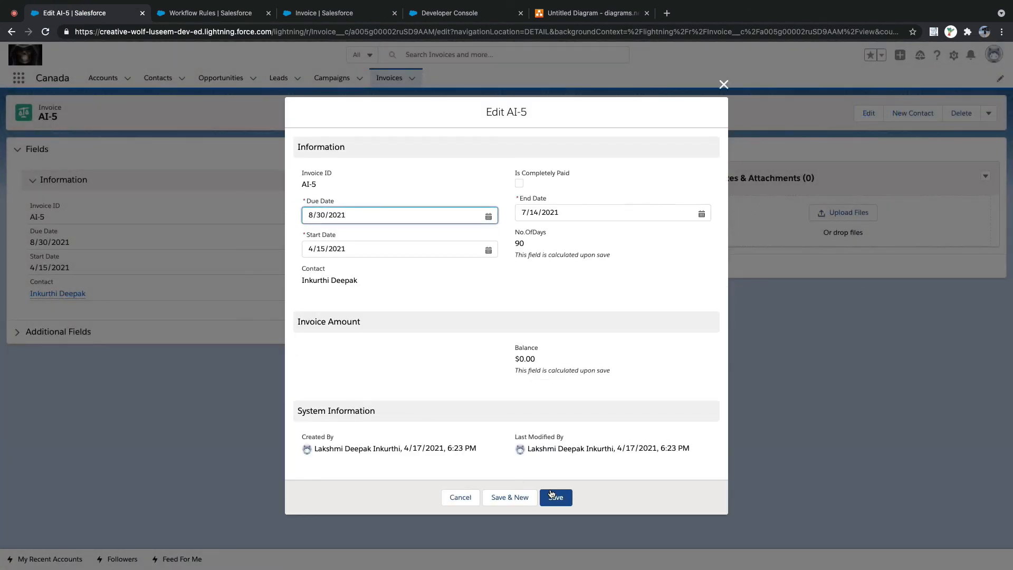
{"action": "left_click", "coordinate": [552, 494]}
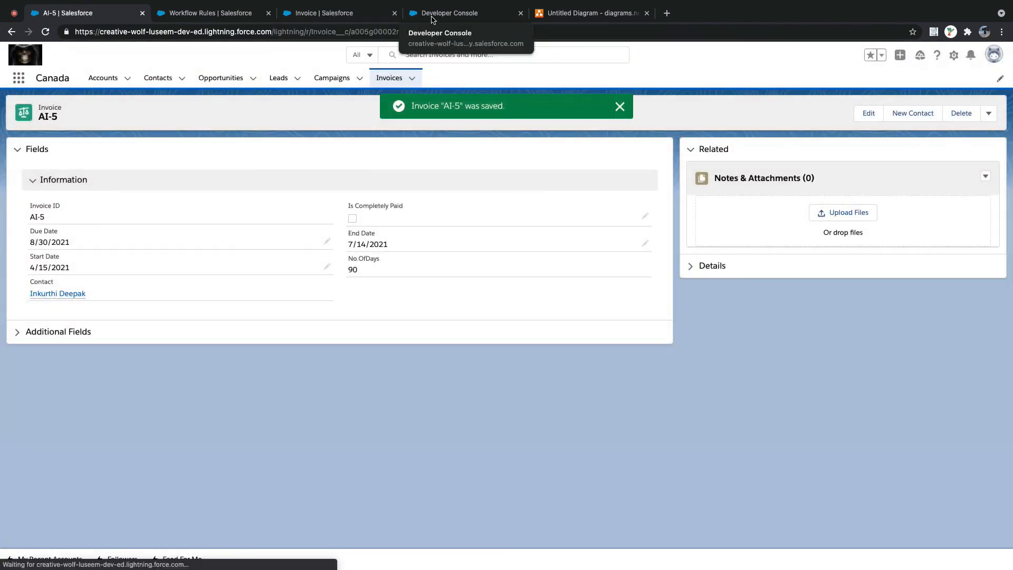
{"action": "left_click", "coordinate": [432, 16]}
{"action": "left_click", "coordinate": [170, 453]}
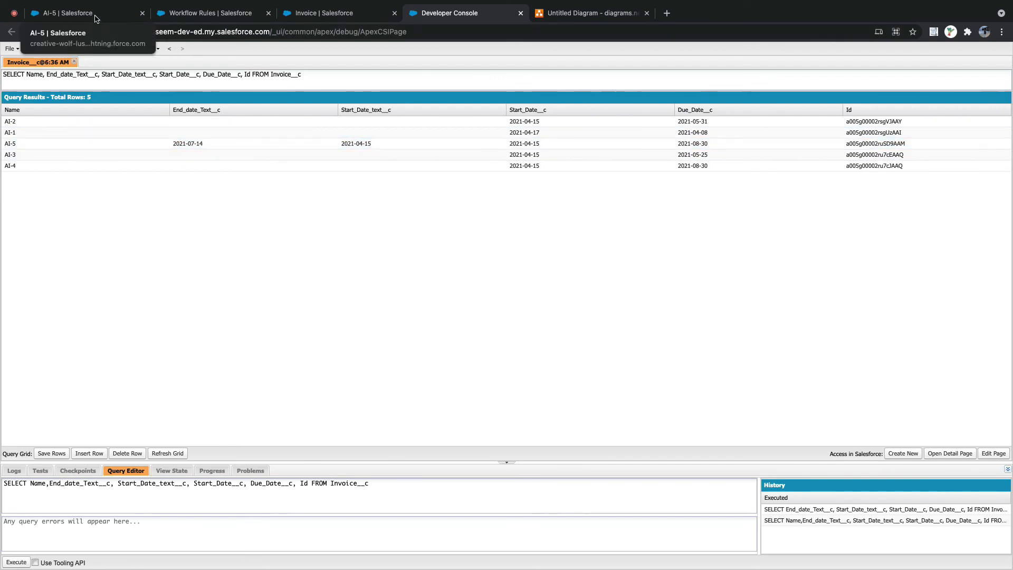
Step: Try to save invoice AI-5 from the query grid with Start_Date__c 2021-04-16 and Due_Date__c 2021-09-30
{"action": "double_click", "coordinate": [524, 144]}
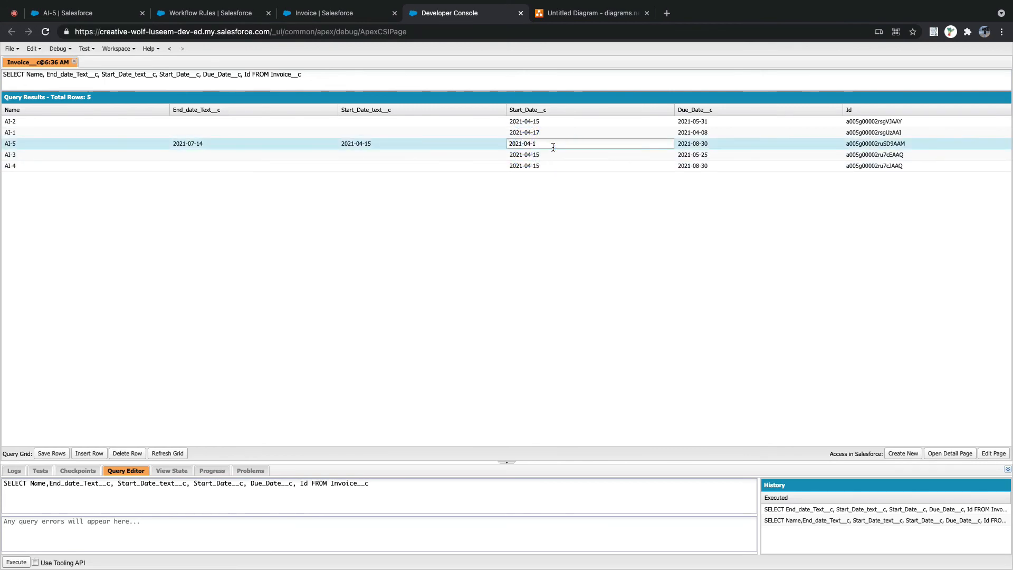
{"action": "double_click", "coordinate": [711, 141]}
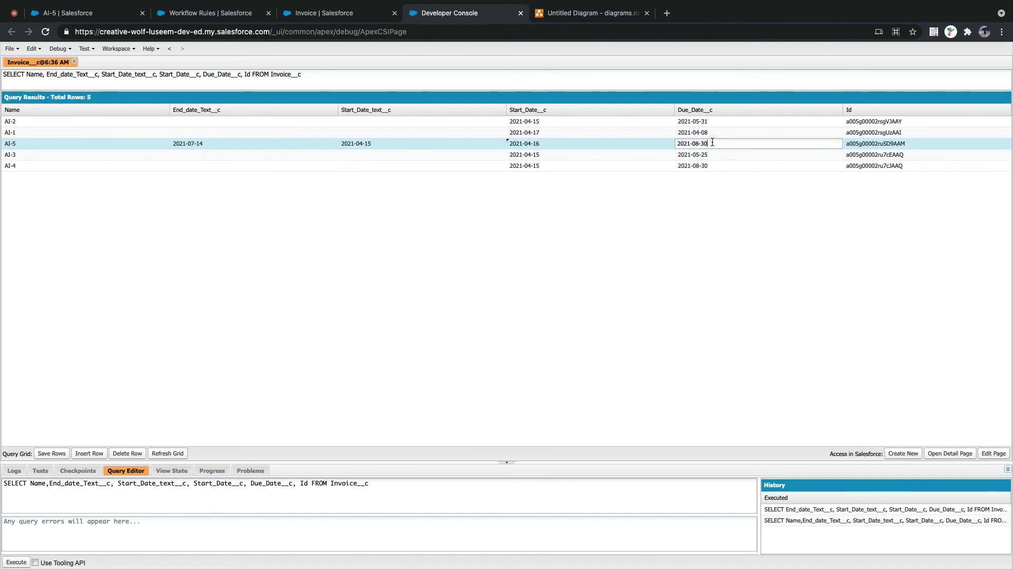
{"action": "type", "text": "9-30"}
{"action": "left_click", "coordinate": [701, 224]}
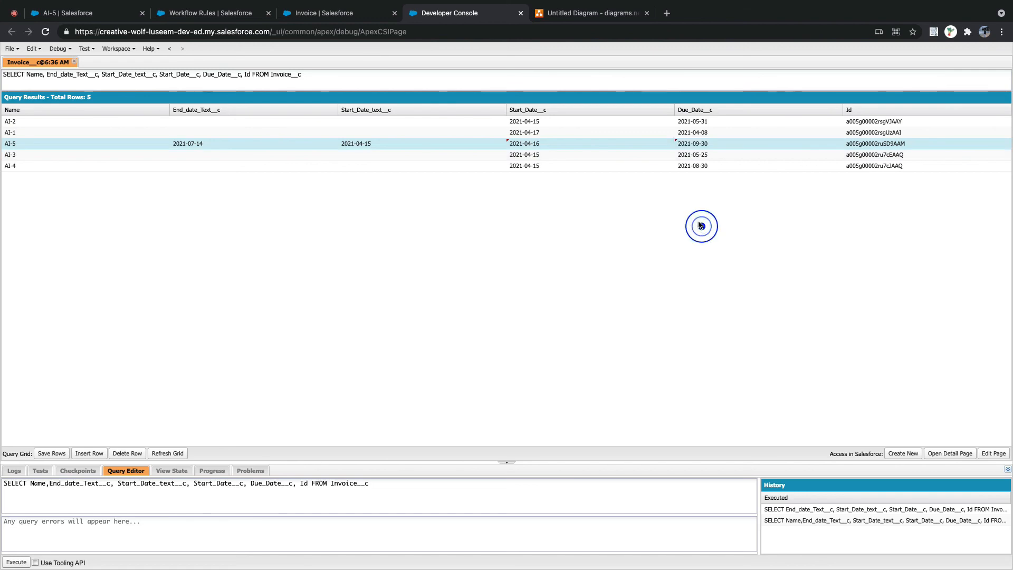
{"action": "left_click", "coordinate": [52, 453]}
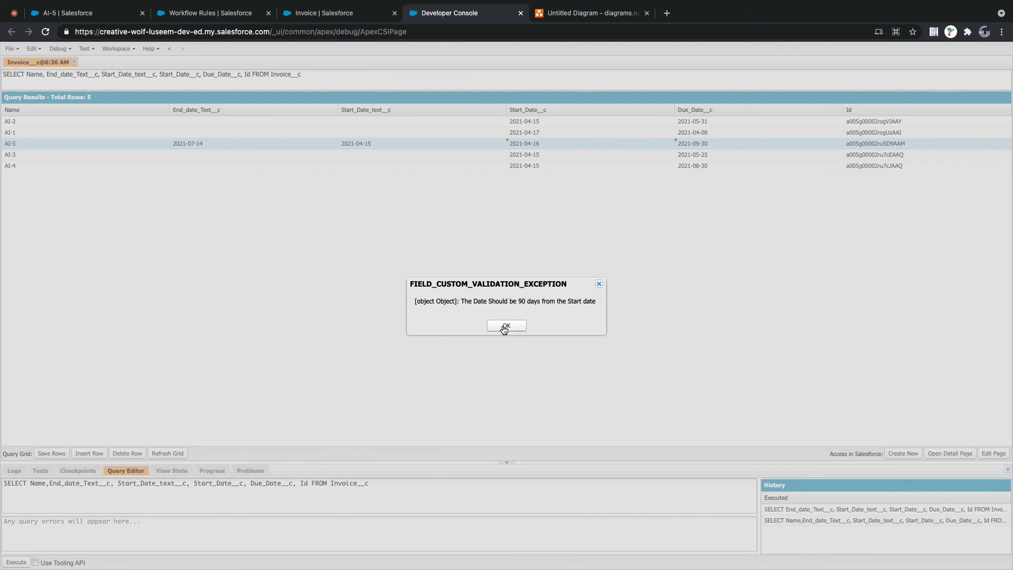
{"action": "left_click", "coordinate": [505, 326]}
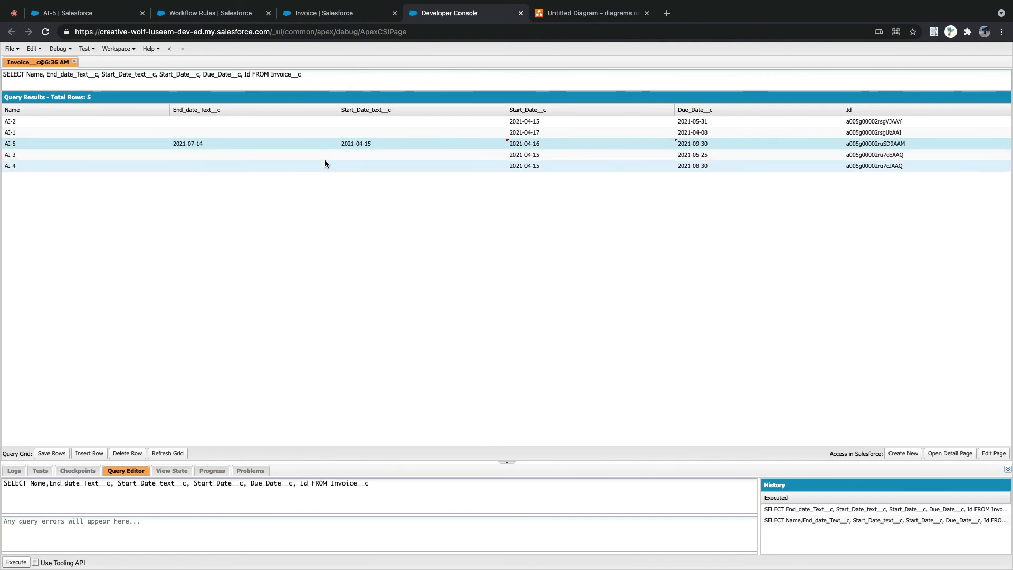
Step: Find Duplicate Rules in Setup and start a new duplicate rule for the Invoice object
{"action": "left_click", "coordinate": [104, 18]}
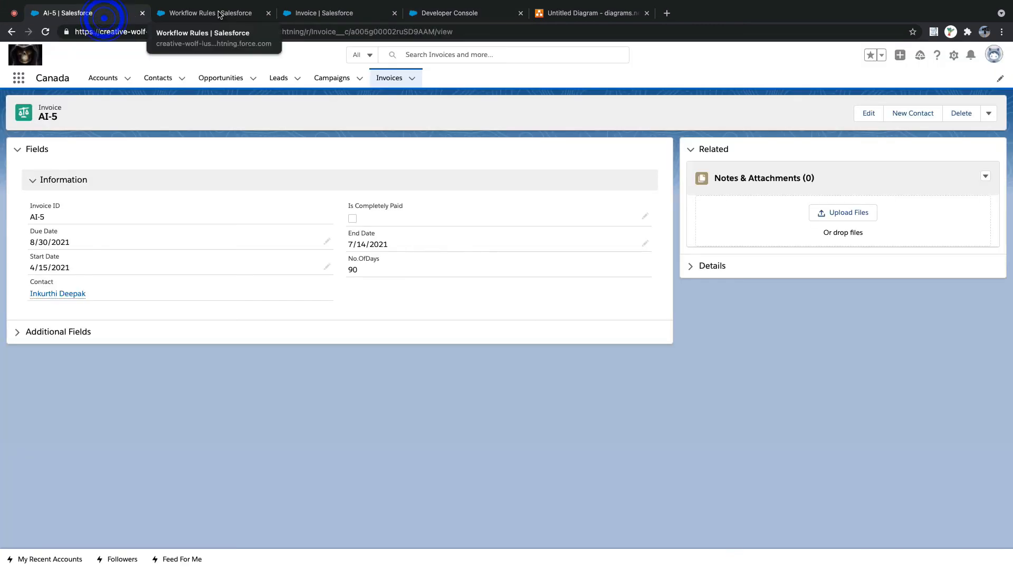
{"action": "left_click", "coordinate": [219, 14]}
{"action": "left_click", "coordinate": [74, 107]}
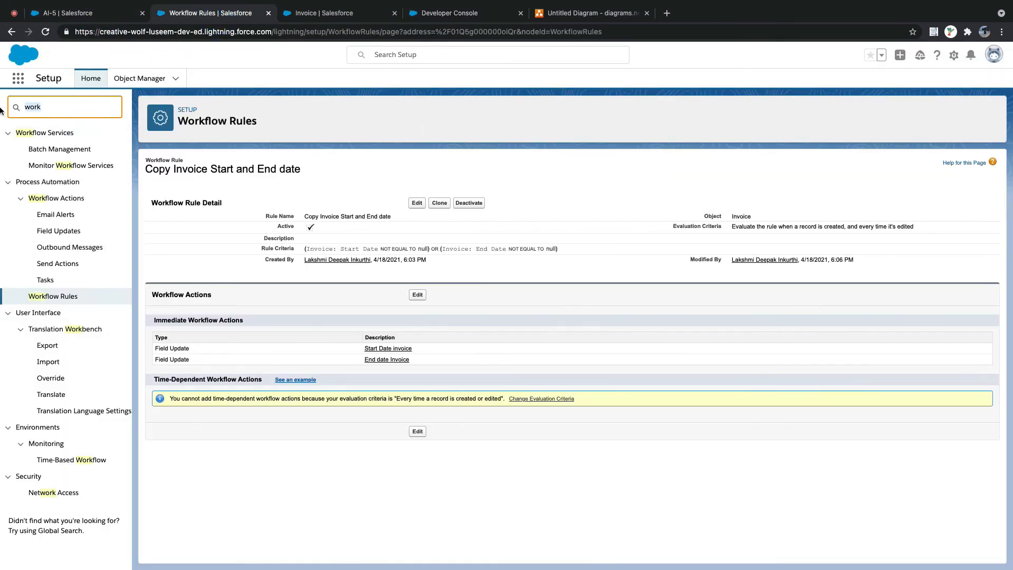
{"action": "type", "text": "dupli"}
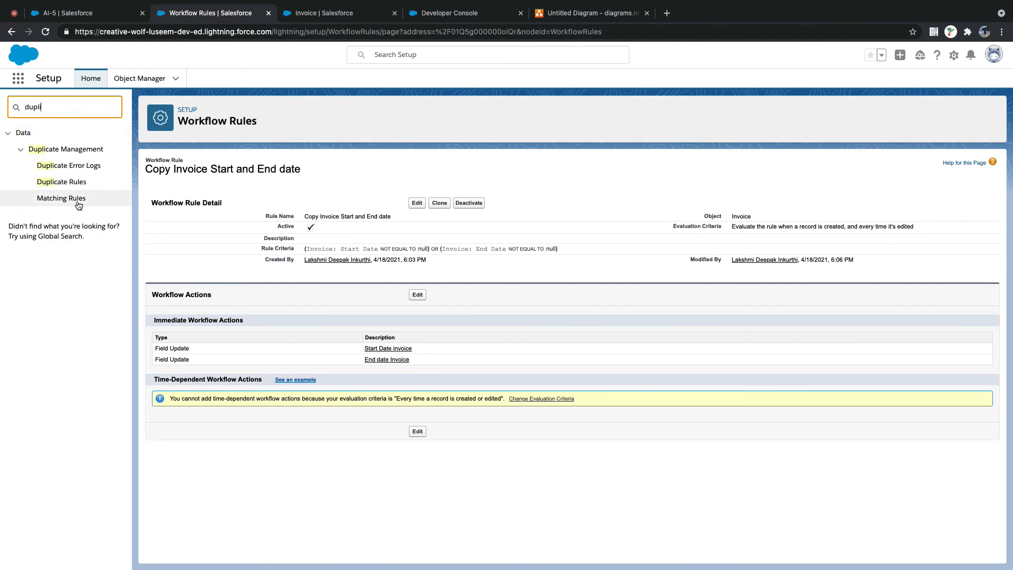
{"action": "left_click", "coordinate": [70, 185]}
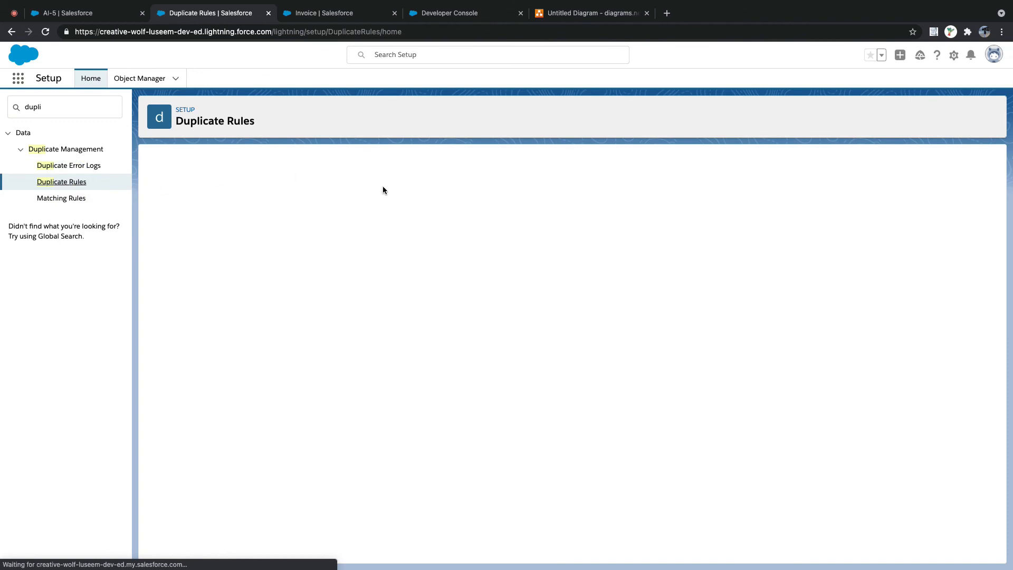
{"action": "left_click", "coordinate": [586, 252]}
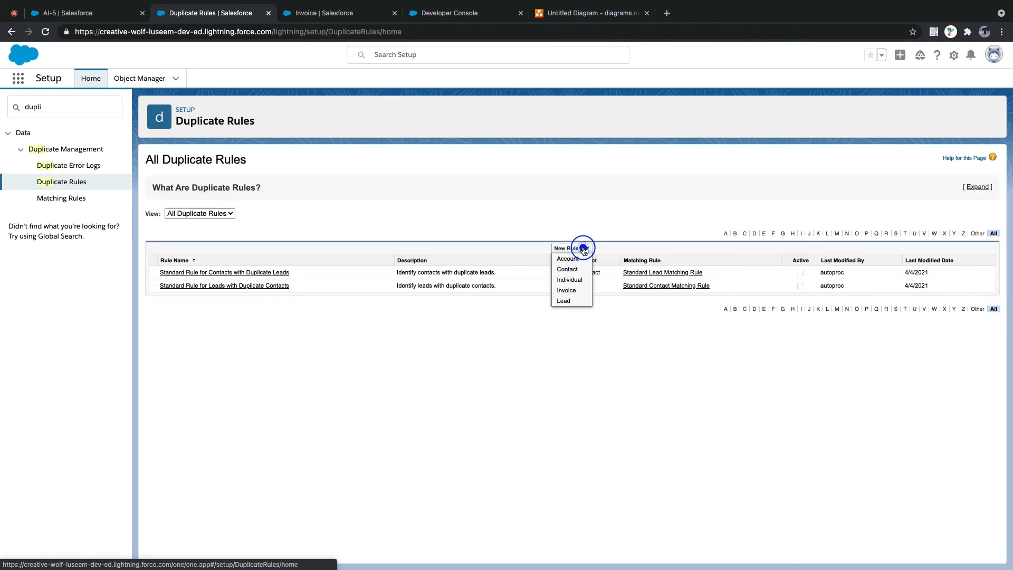
{"action": "left_click", "coordinate": [565, 291]}
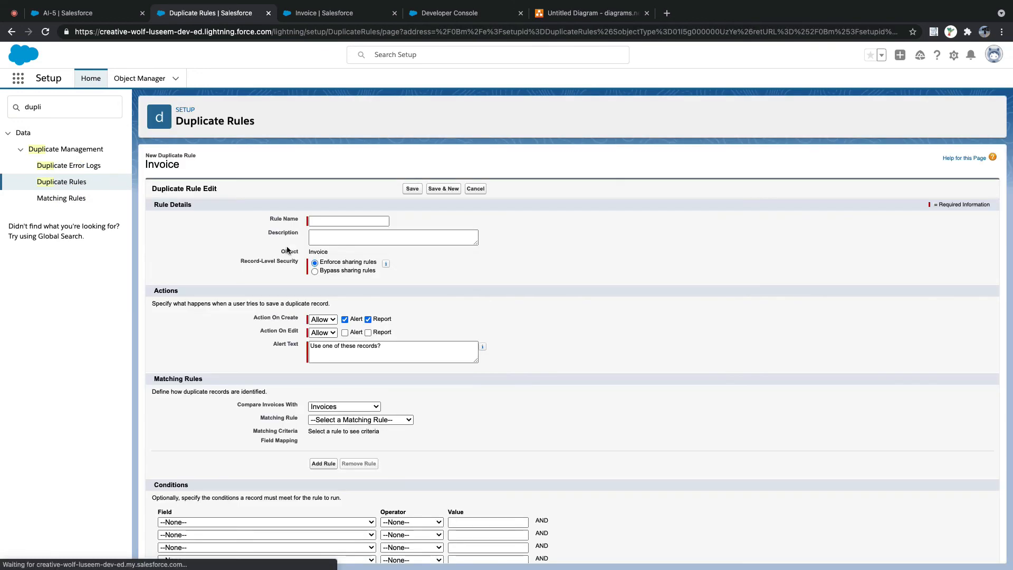
Step: Name the duplicate rule "Invoice with Same Contact"
{"action": "left_click", "coordinate": [324, 221]}
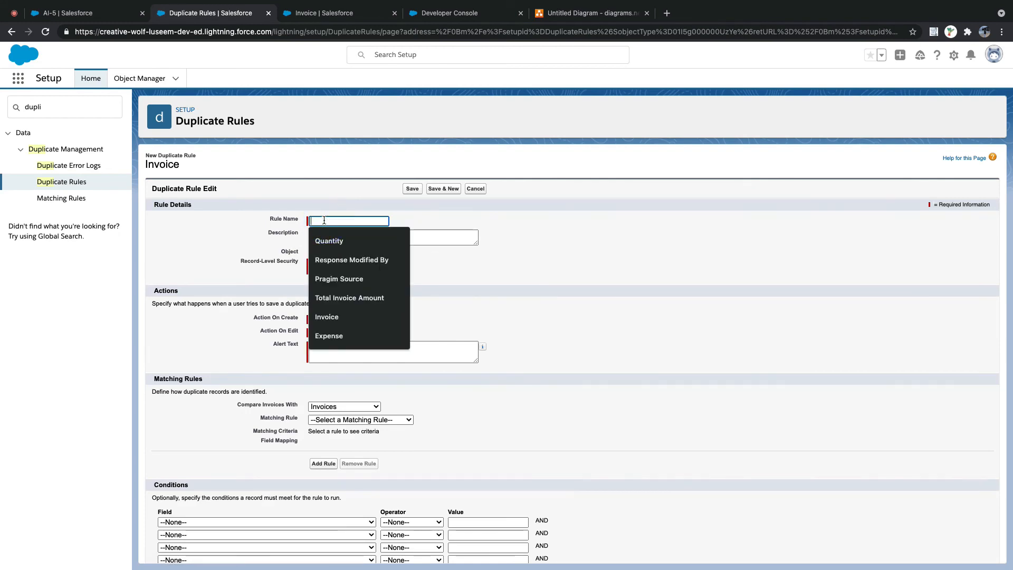
{"action": "type", "text": "Invoice"}
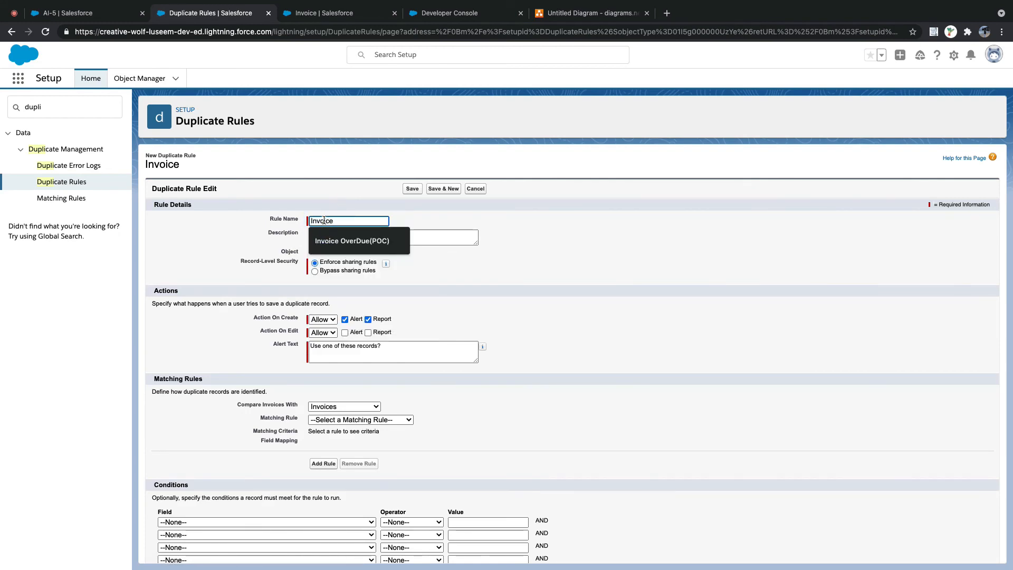
{"action": "key", "text": "BackSpace"}
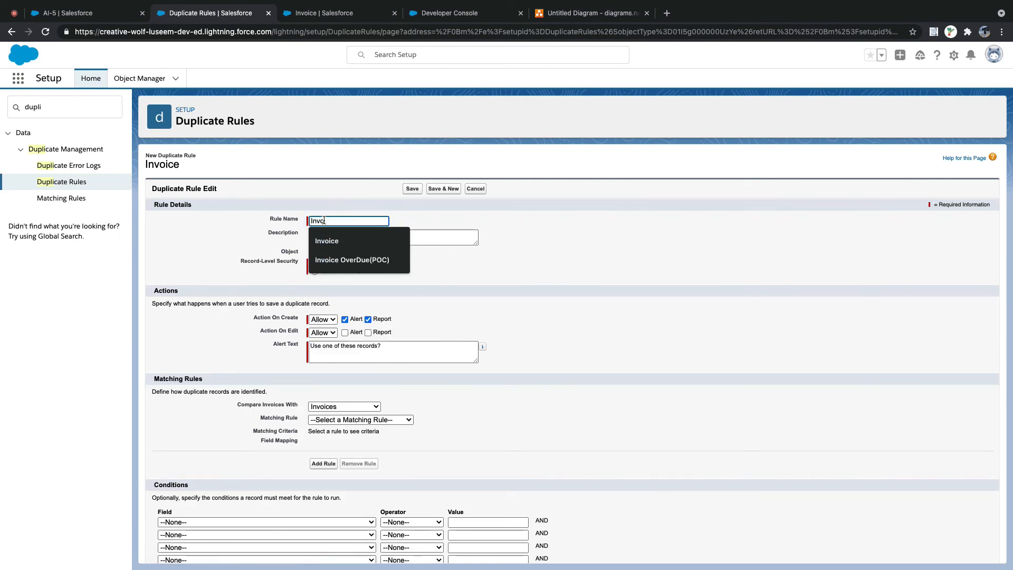
{"action": "key", "text": "BackSpace"}
{"action": "key", "text": "BackSpace"}
{"action": "key", "text": "BackSpace"}
{"action": "key", "text": "BackSpace"}
{"action": "type", "text": "Invoice with Same "}
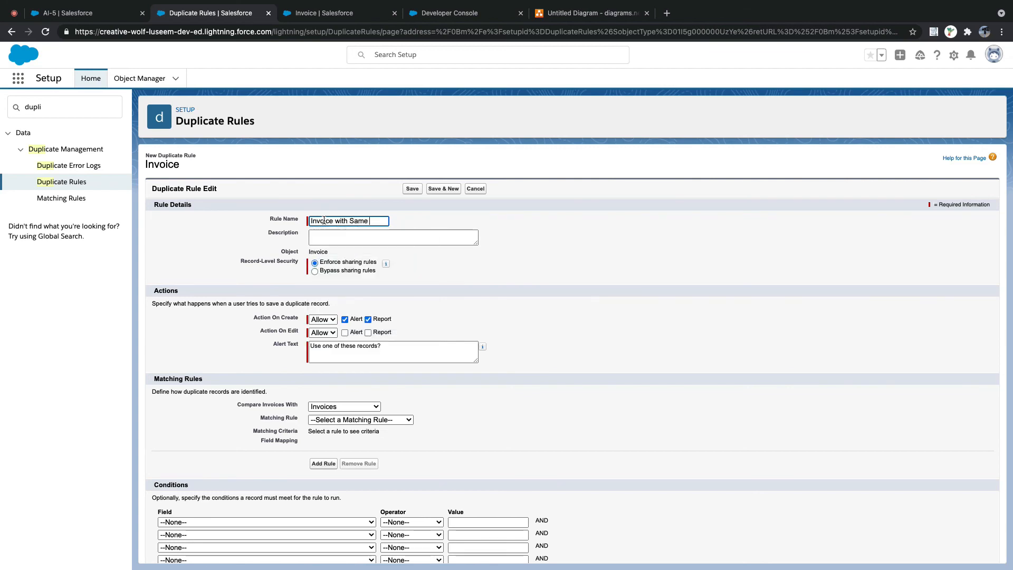
{"action": "type", "text": "Contr"}
{"action": "key", "text": "BackSpace"}
{"action": "type", "text": "act"}
{"action": "key", "text": "Tab"}
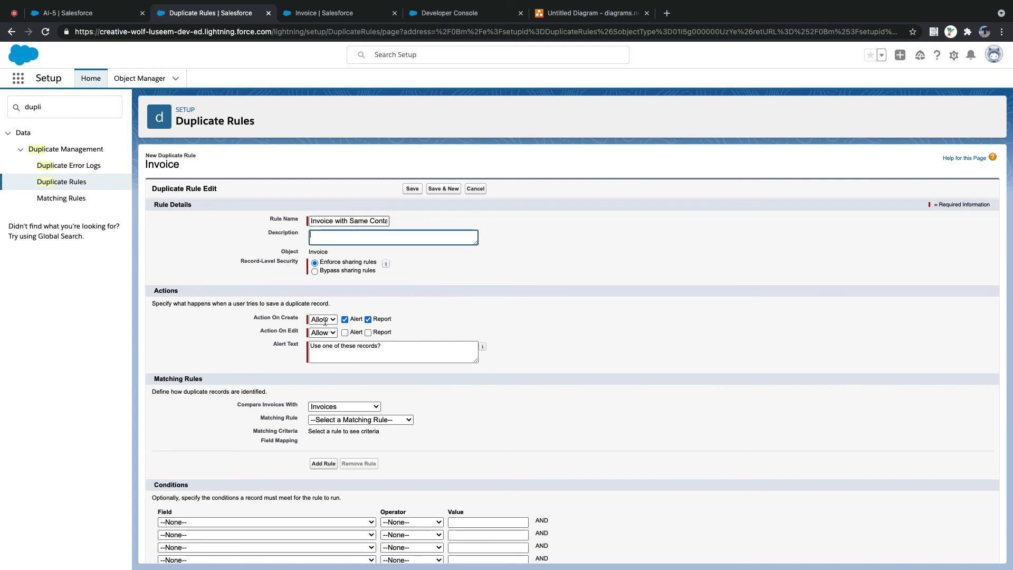
Step: Set both Action On Create and Action On Edit to Block for the duplicate rule
{"action": "scroll", "coordinate": [328, 323], "scroll_direction": "down", "scroll_amount": 2}
{"action": "left_click", "coordinate": [326, 256]}
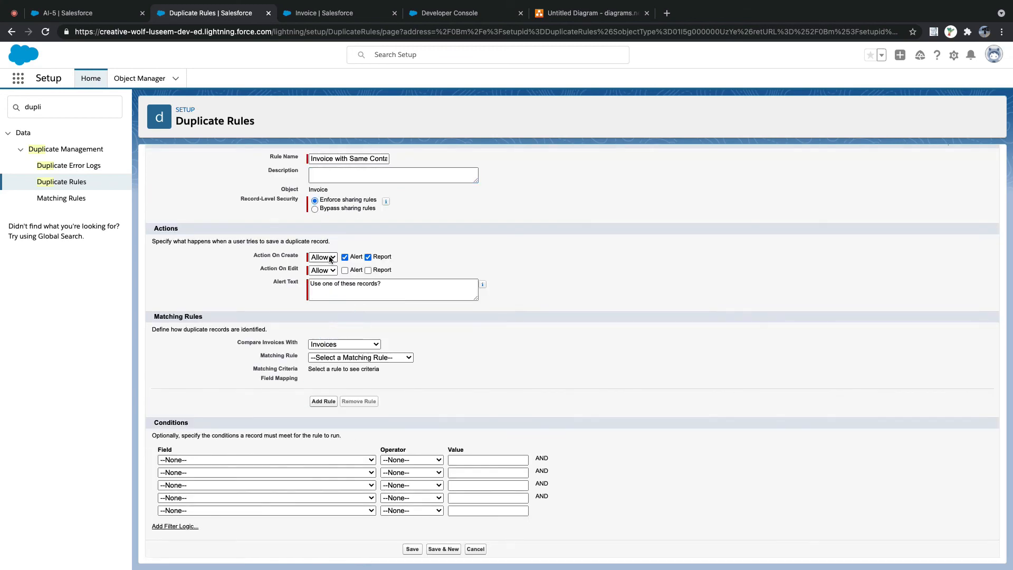
{"action": "left_click", "coordinate": [330, 271]}
{"action": "left_click", "coordinate": [331, 270]}
{"action": "left_click", "coordinate": [330, 287]}
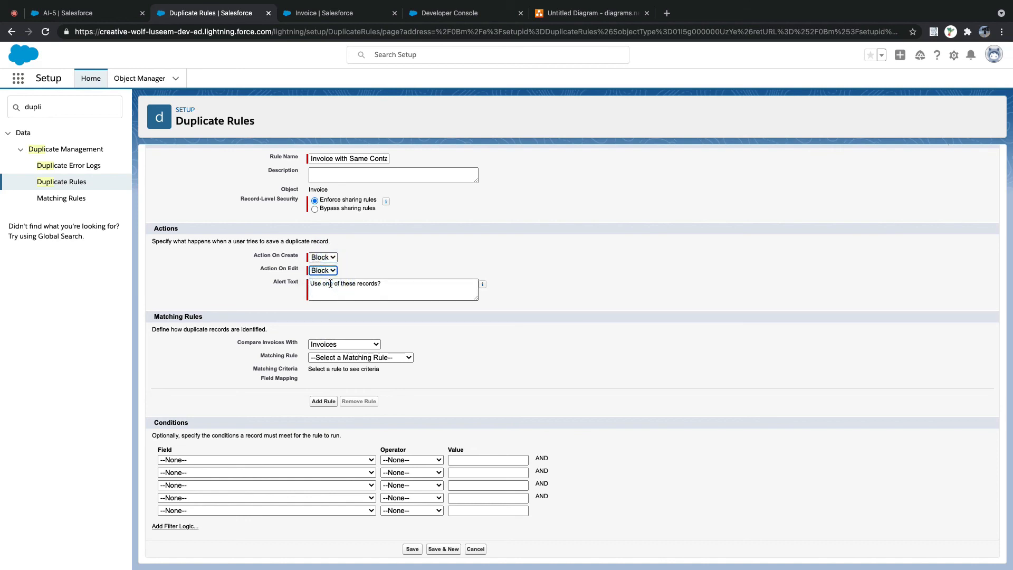
{"action": "left_click_drag", "start_coordinate": [399, 283], "coordinate": [306, 283]}
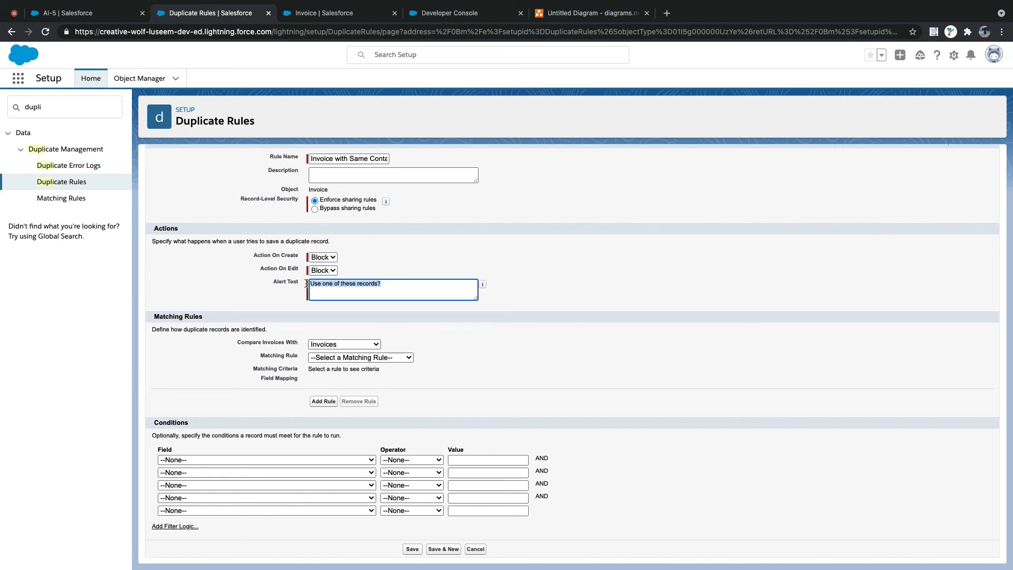
Step: Choose to create a new matching rule for Invoices, saving the duplicate rule in the process
{"action": "left_click", "coordinate": [406, 358]}
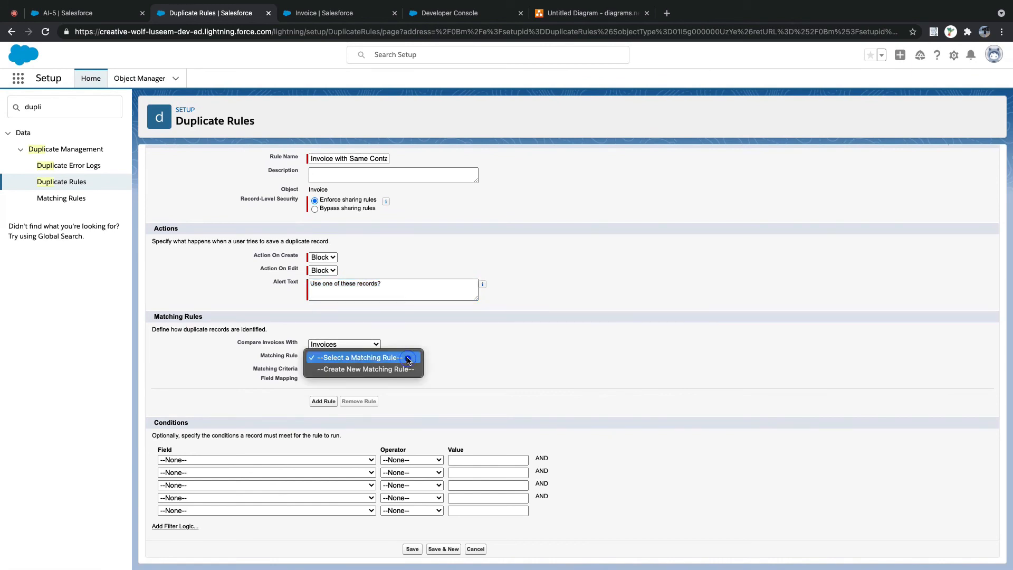
{"action": "left_click", "coordinate": [385, 373]}
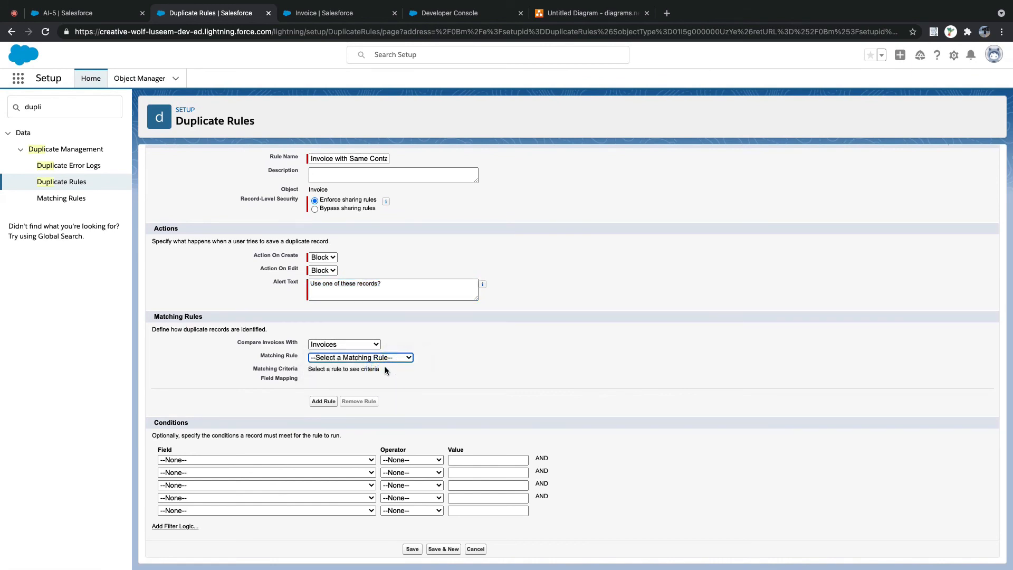
{"action": "left_click", "coordinate": [389, 358]}
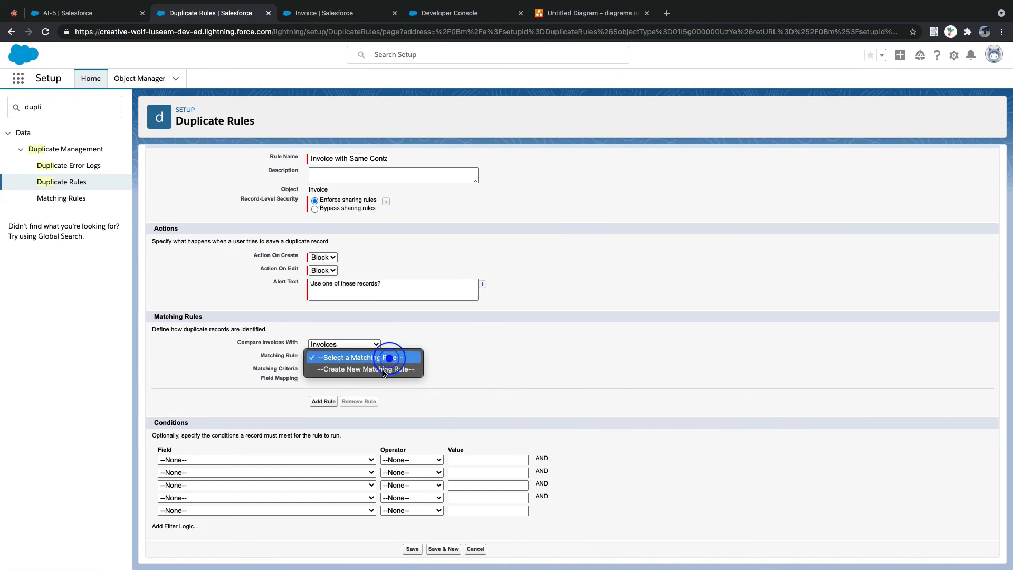
{"action": "left_click", "coordinate": [383, 372]}
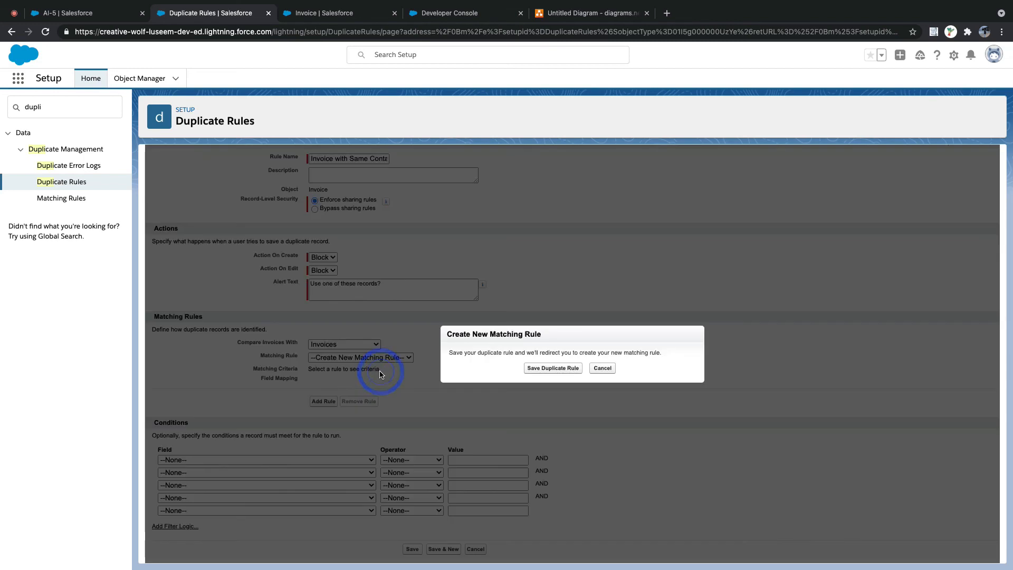
{"action": "left_click", "coordinate": [550, 368]}
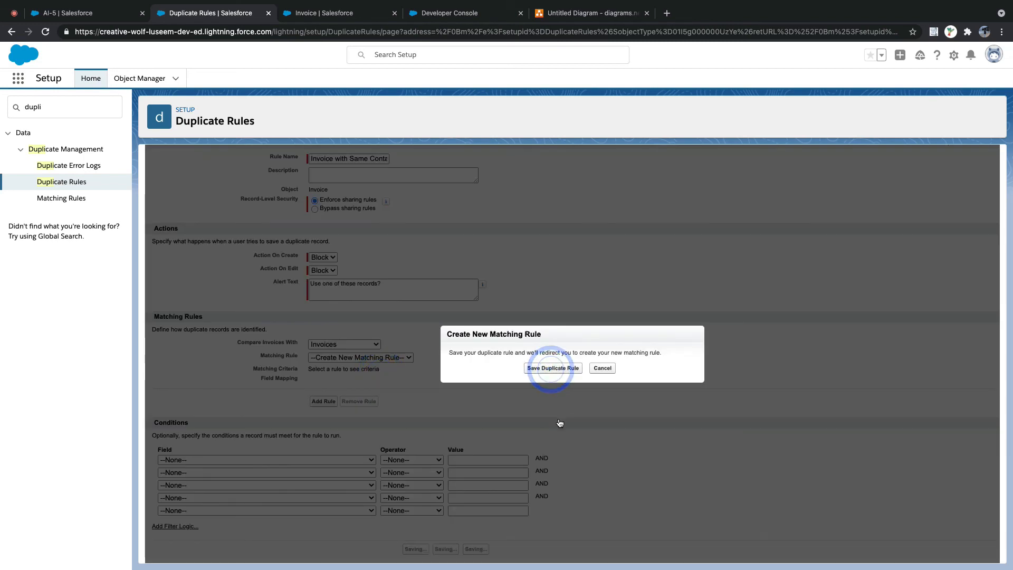
{"action": "left_click", "coordinate": [553, 368]}
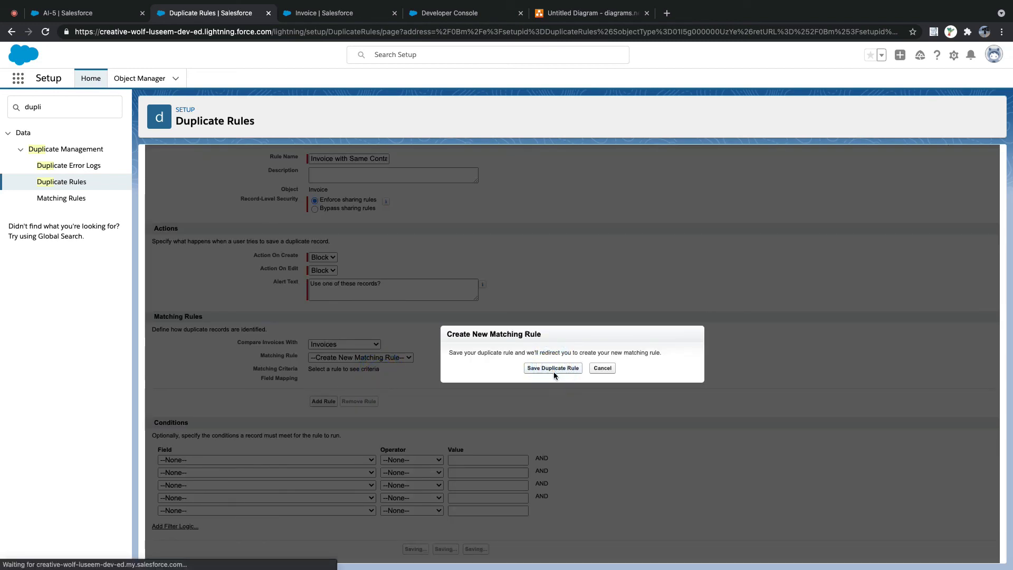
{"action": "left_click", "coordinate": [554, 367]}
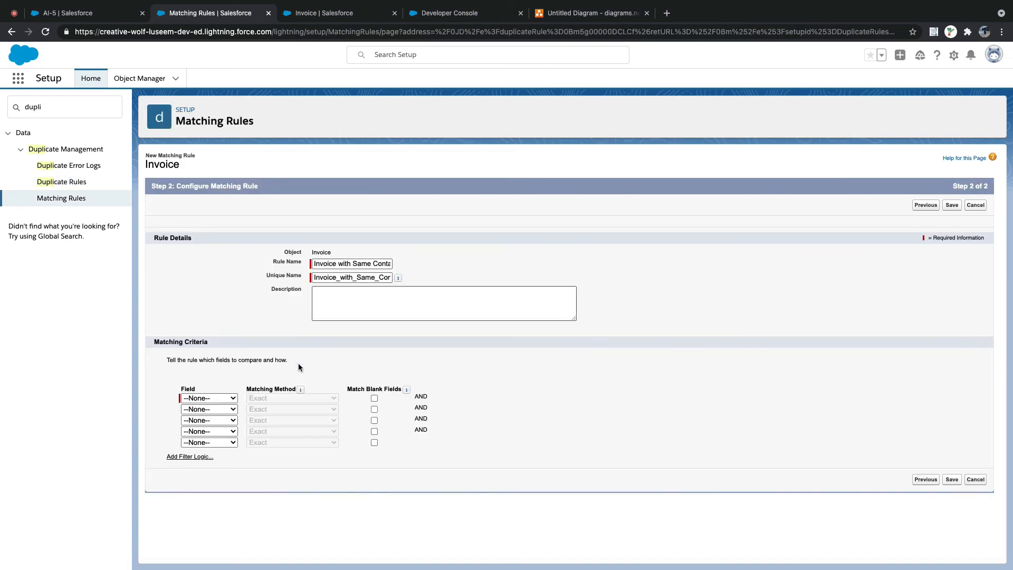
Step: Add Contact and End date Text as Exact matching criteria, with Match Blank Fields enabled for both
{"action": "left_click", "coordinate": [231, 401]}
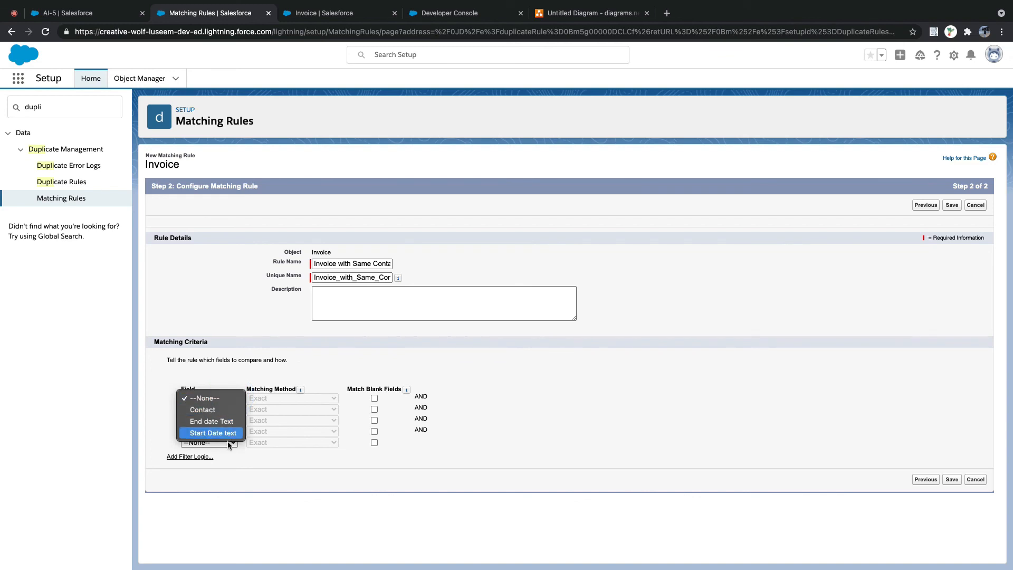
{"action": "left_click", "coordinate": [228, 412]}
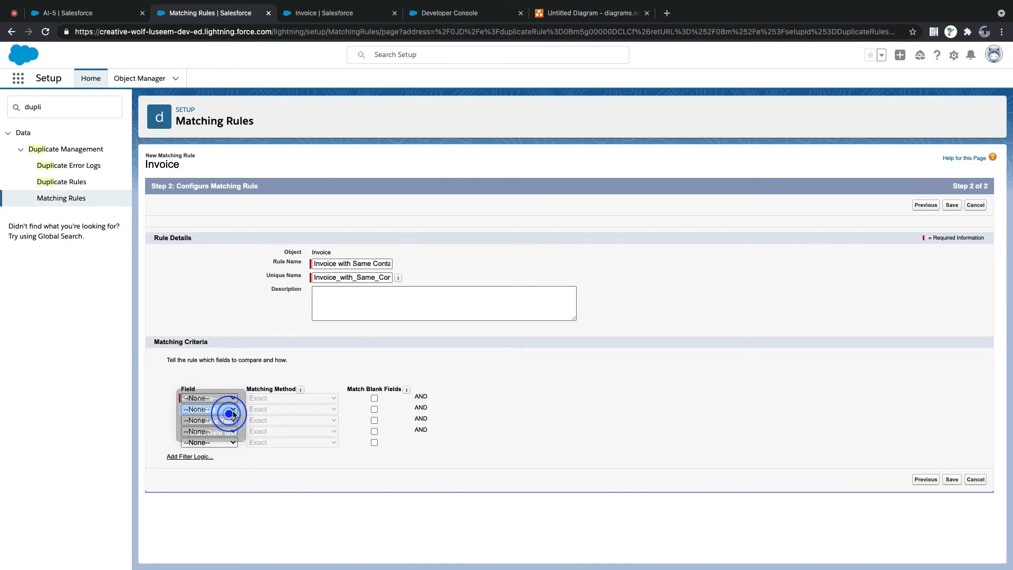
{"action": "left_click", "coordinate": [374, 399]}
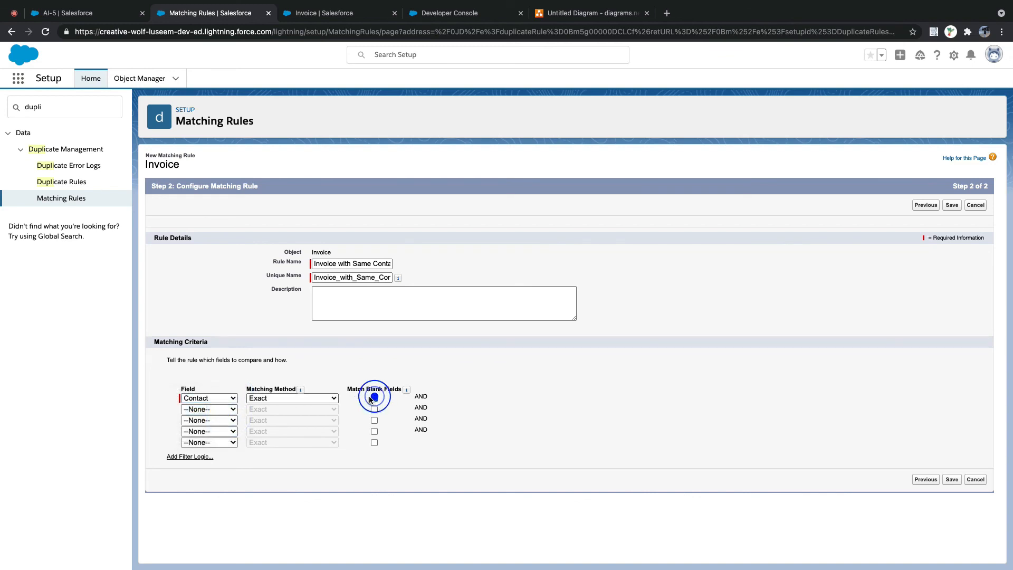
{"action": "left_click", "coordinate": [224, 409]}
{"action": "left_click", "coordinate": [218, 433]}
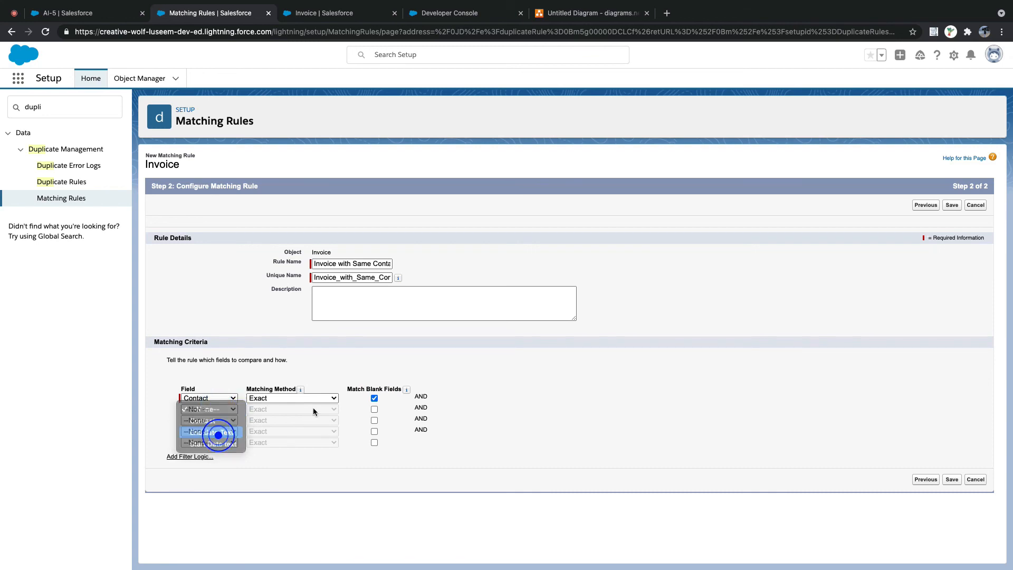
{"action": "left_click", "coordinate": [374, 410]}
Step: Add Start Date text as a third Exact criterion with Match Blank Fields enabled, and save the matching rule
{"action": "left_click", "coordinate": [210, 422]}
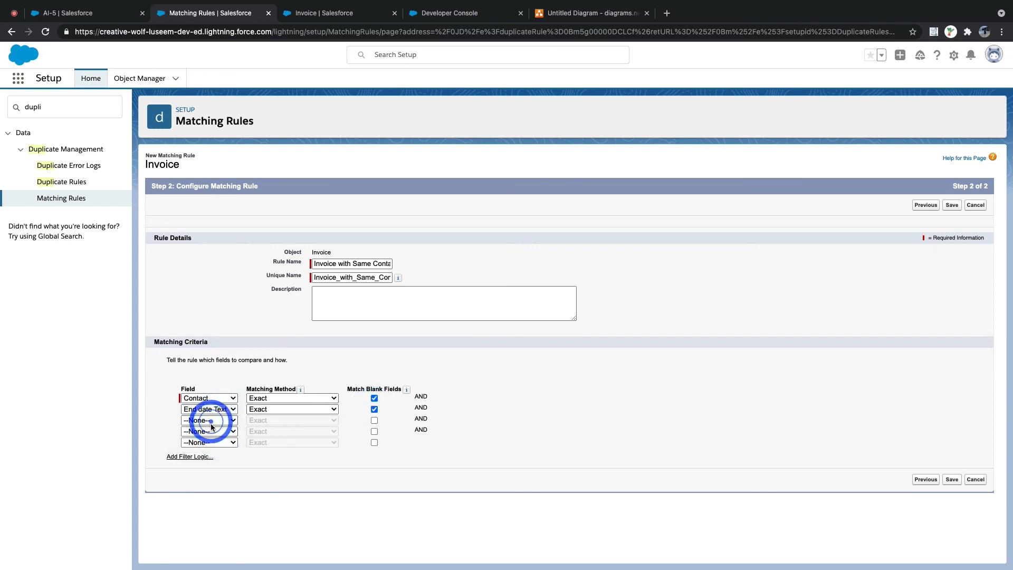
{"action": "left_click", "coordinate": [212, 420]}
{"action": "left_click", "coordinate": [211, 420]}
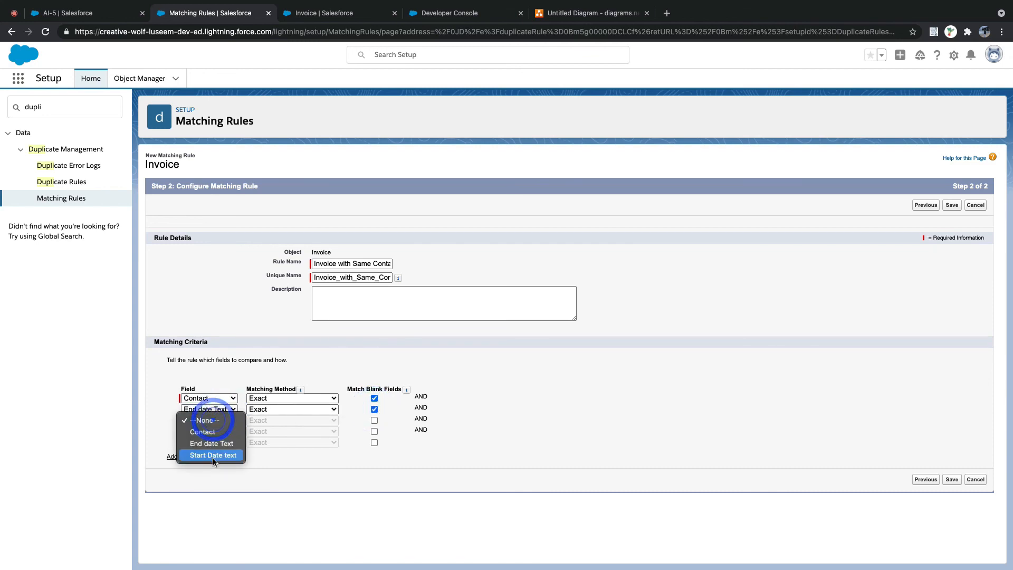
{"action": "left_click", "coordinate": [214, 454]}
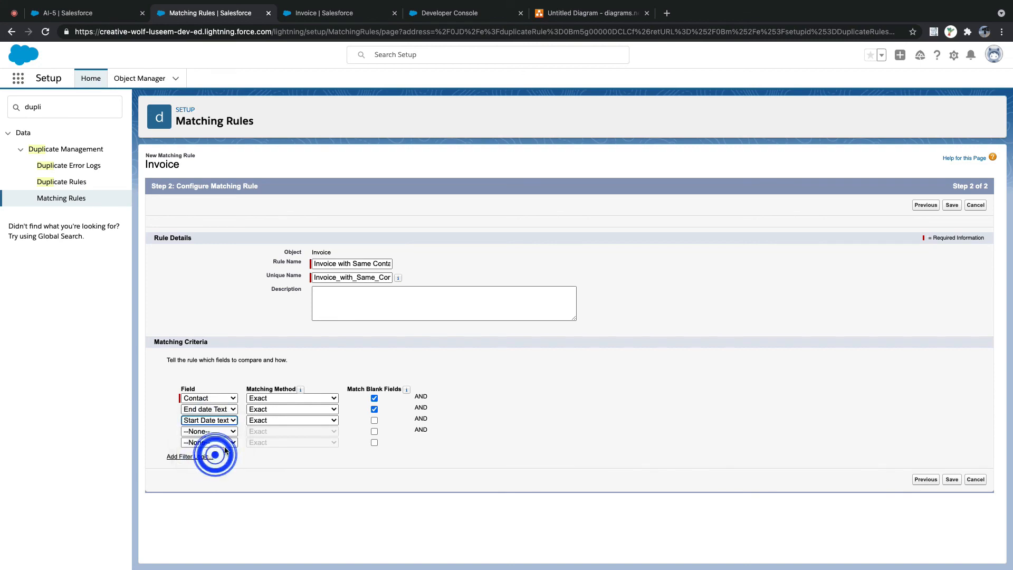
{"action": "left_click", "coordinate": [374, 420]}
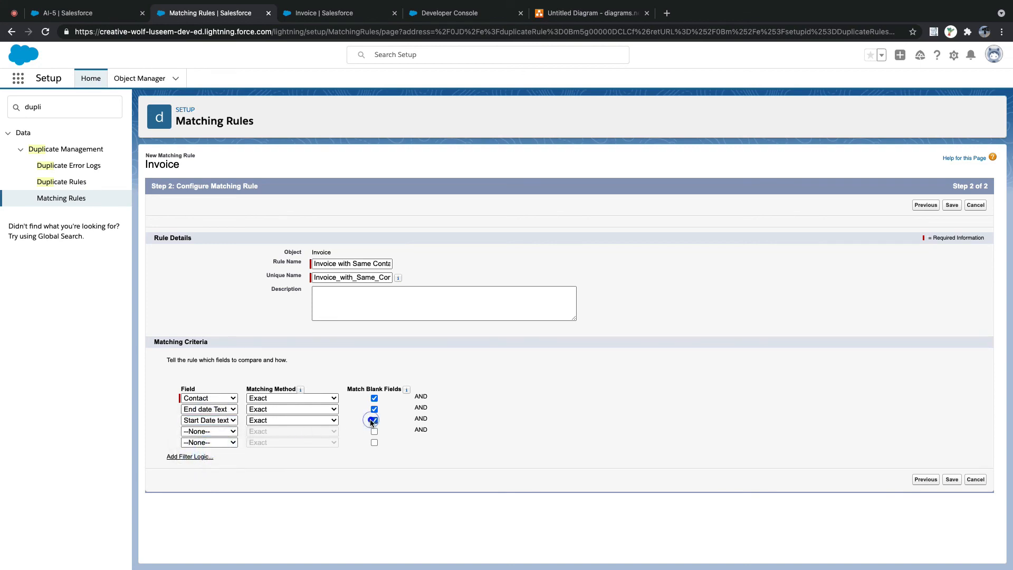
{"action": "left_click", "coordinate": [953, 481]}
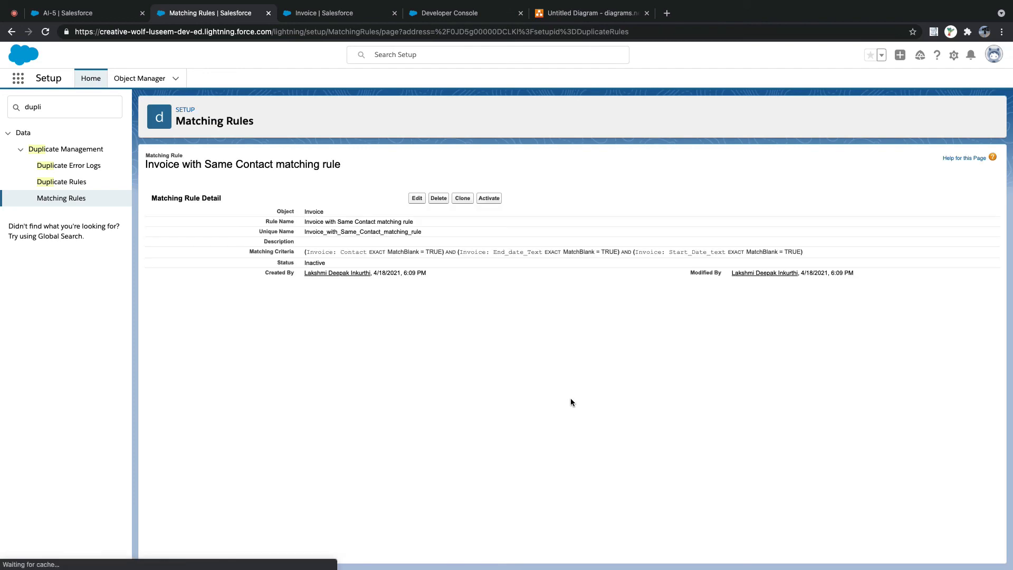
Step: Activate the Invoice with Same Contact matching rule and acknowledge the activation notice
{"action": "left_click", "coordinate": [488, 199]}
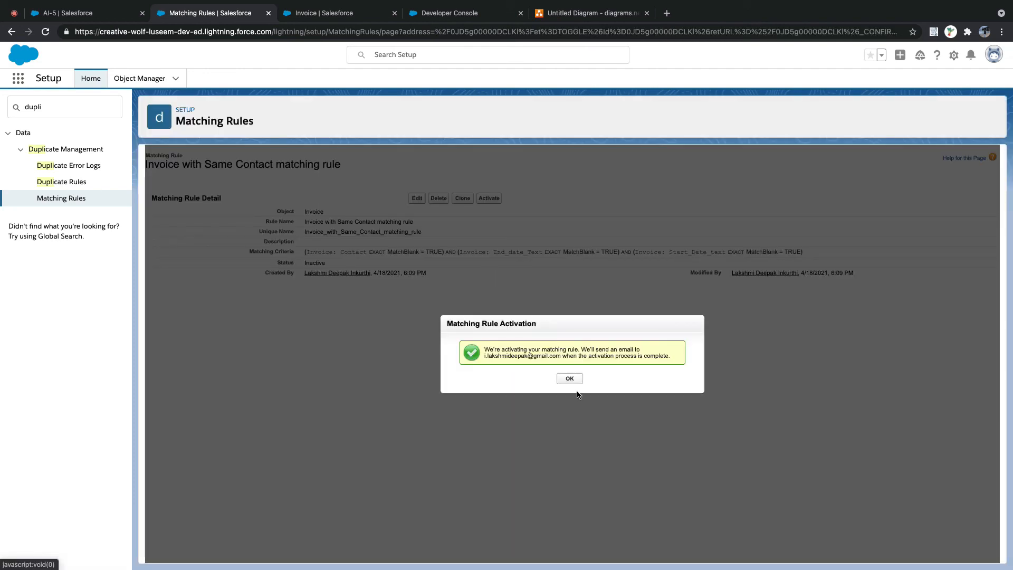
{"action": "left_click", "coordinate": [570, 378]}
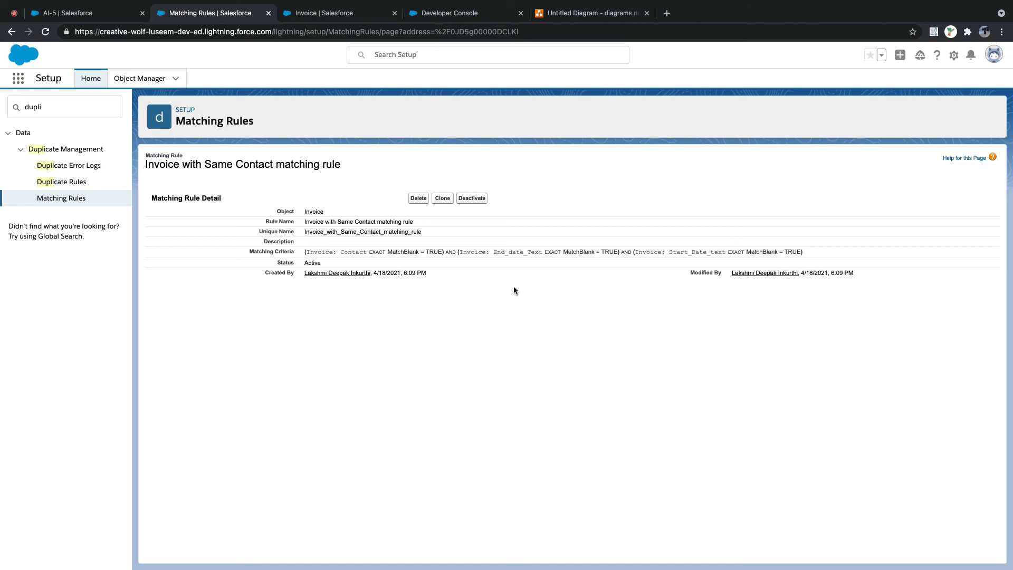
{"action": "double_click", "coordinate": [493, 253]}
Step: Open the Invoice with Same Contact duplicate rule and activate it
{"action": "left_click", "coordinate": [79, 183]}
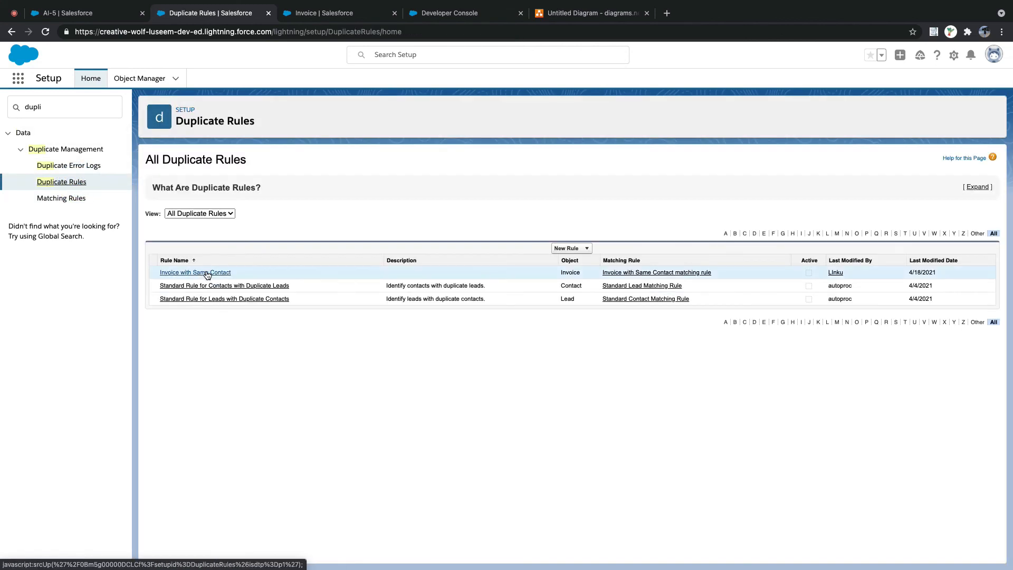
{"action": "left_click", "coordinate": [208, 274]}
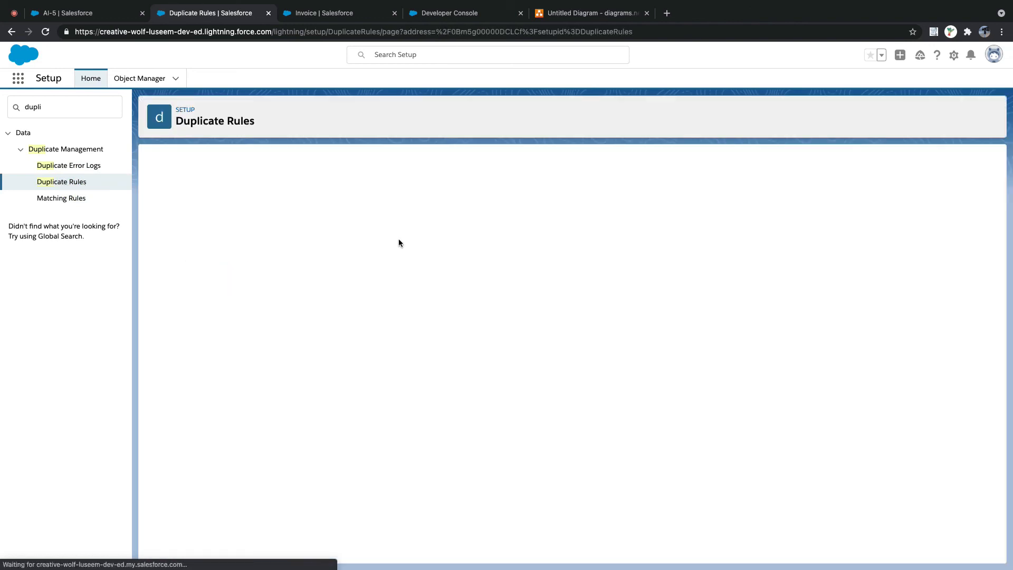
{"action": "left_click", "coordinate": [488, 198]}
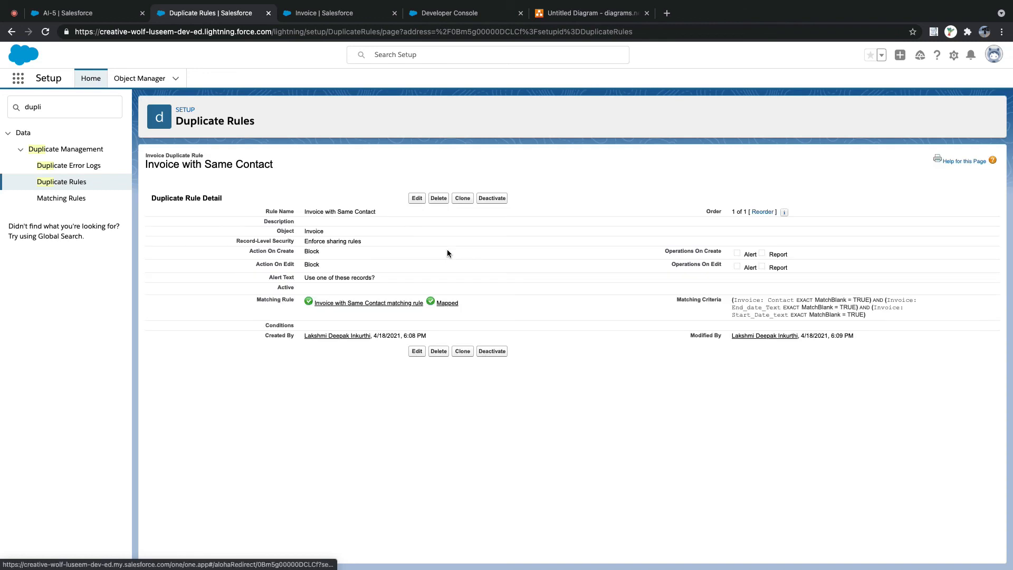
Step: Test the duplicate rule by trying to save an unchanged clone of invoice AI-5, and discard the clone
{"action": "left_click", "coordinate": [95, 15]}
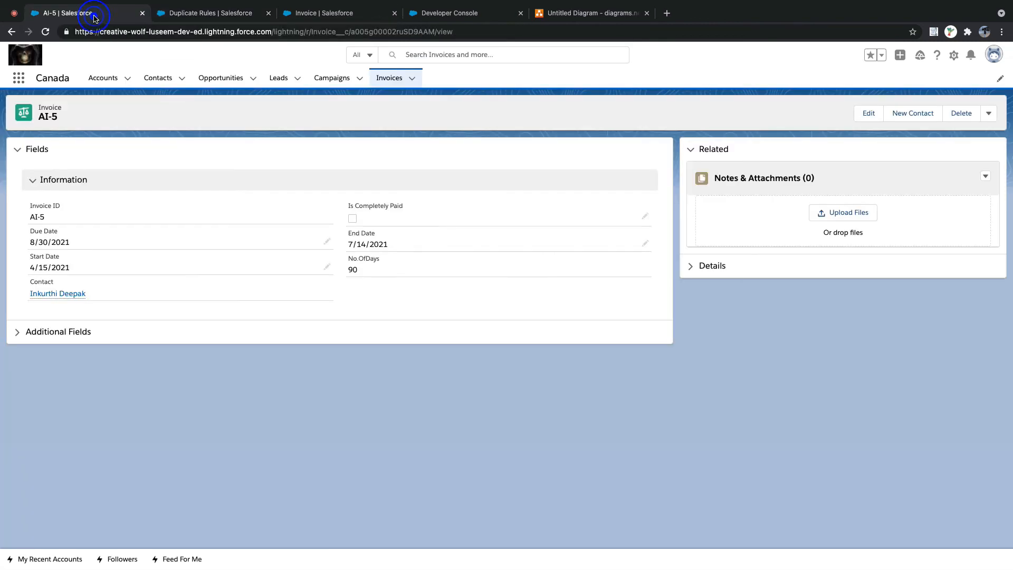
{"action": "left_click", "coordinate": [989, 113]}
{"action": "left_click", "coordinate": [971, 136]}
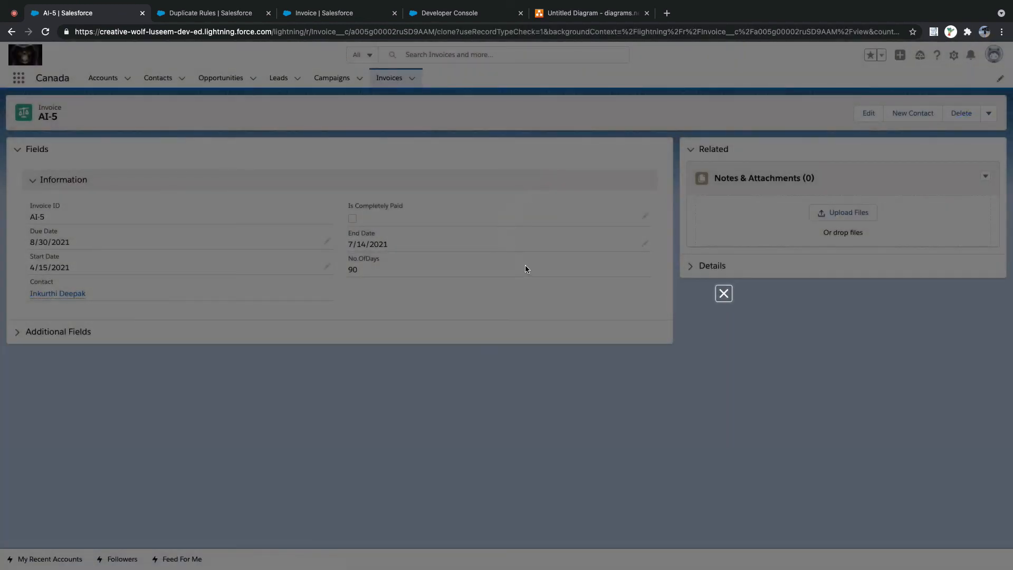
{"action": "left_click", "coordinate": [564, 498]}
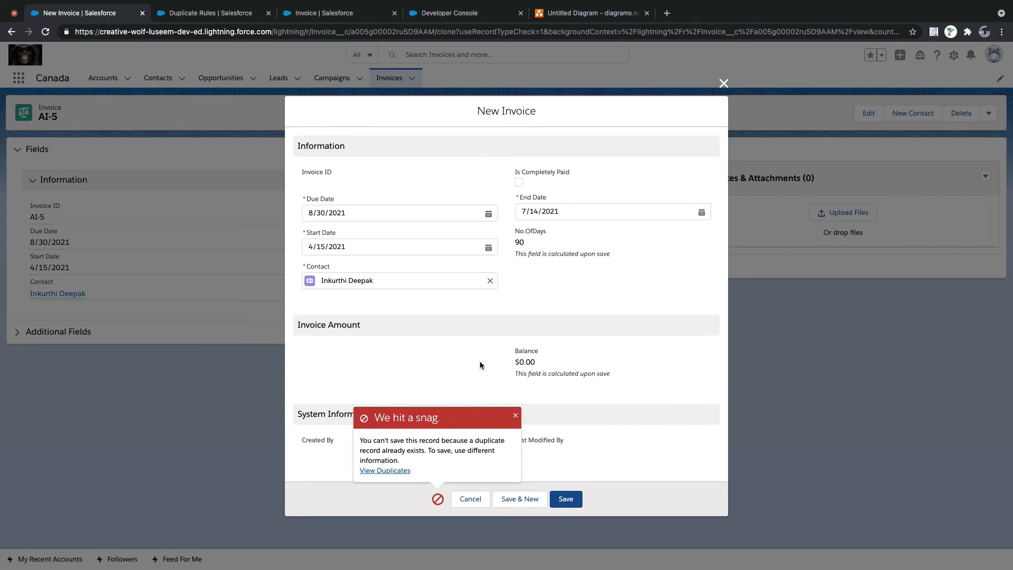
{"action": "left_click", "coordinate": [516, 416]}
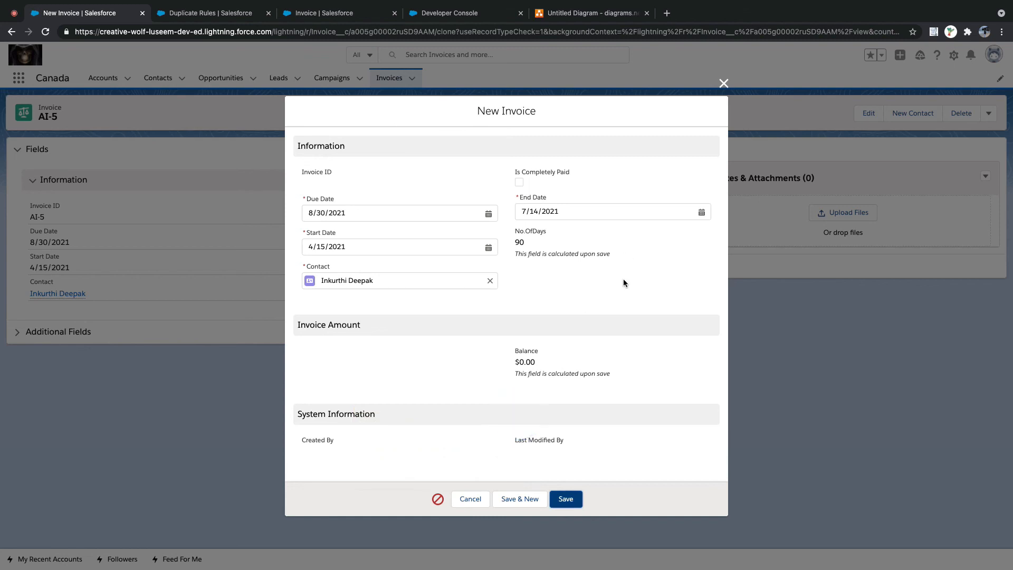
{"action": "left_click", "coordinate": [723, 84]}
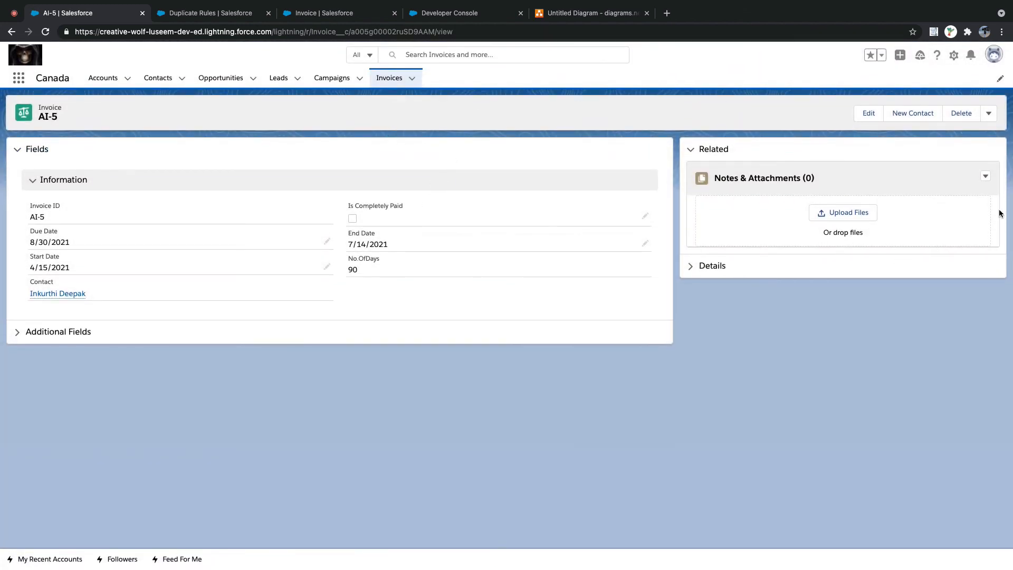
Step: Try to save another unchanged clone of invoice AI-5, view its matching duplicate records, and close the form without saving
{"action": "left_click", "coordinate": [988, 113]}
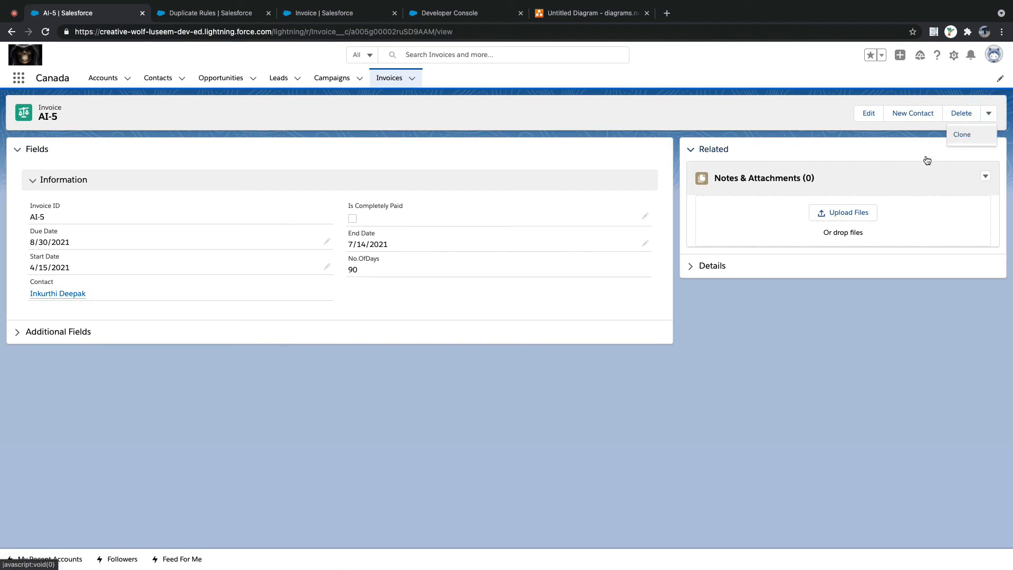
{"action": "left_click", "coordinate": [962, 134]}
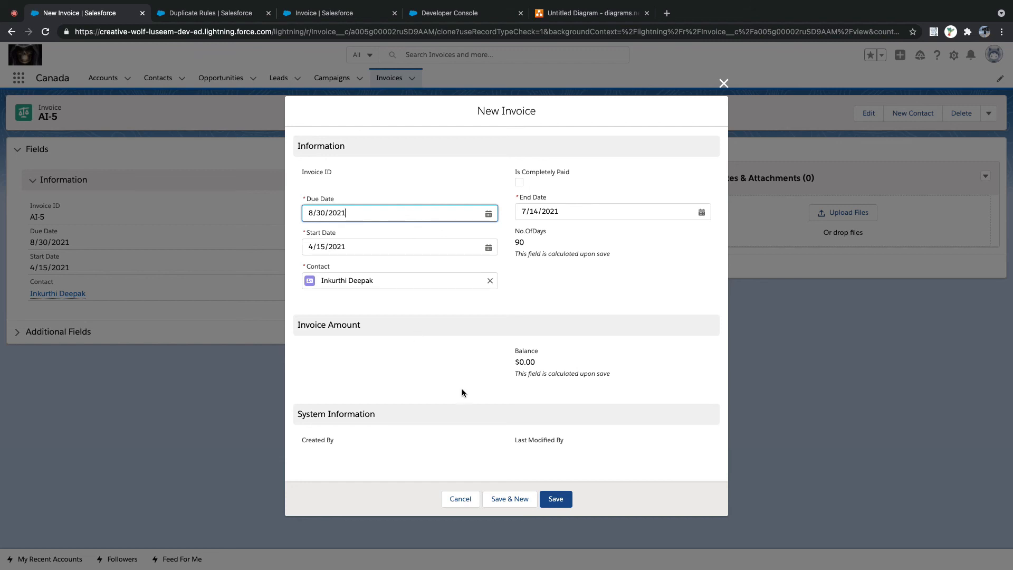
{"action": "left_click", "coordinate": [556, 500]}
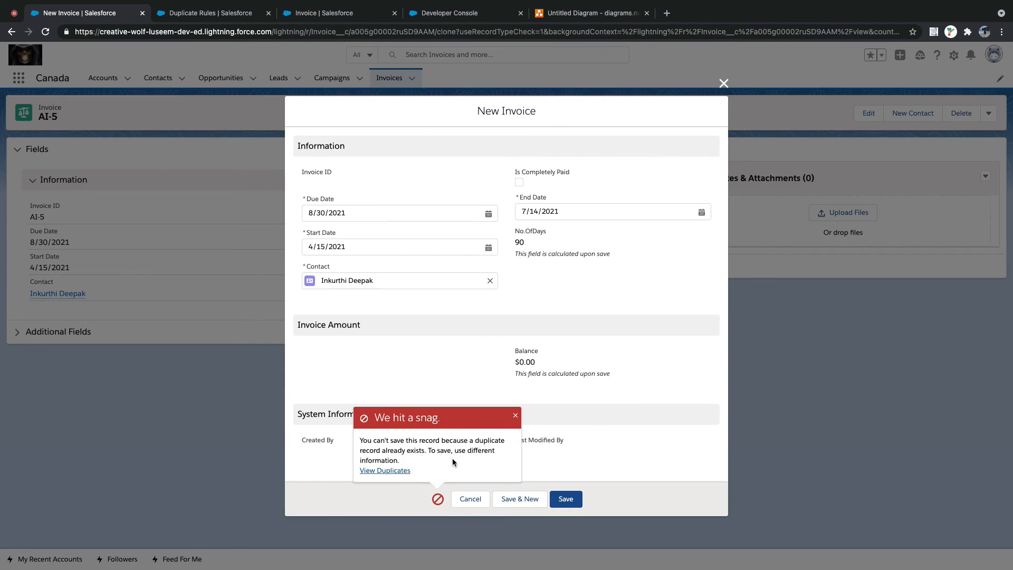
{"action": "left_click", "coordinate": [396, 470]}
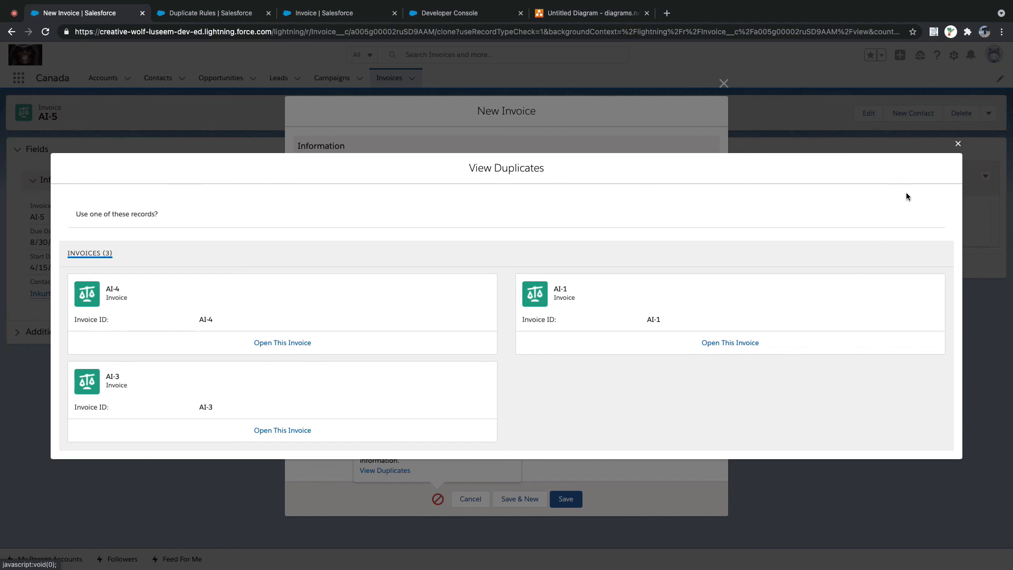
{"action": "left_click", "coordinate": [957, 143]}
{"action": "left_click", "coordinate": [724, 84]}
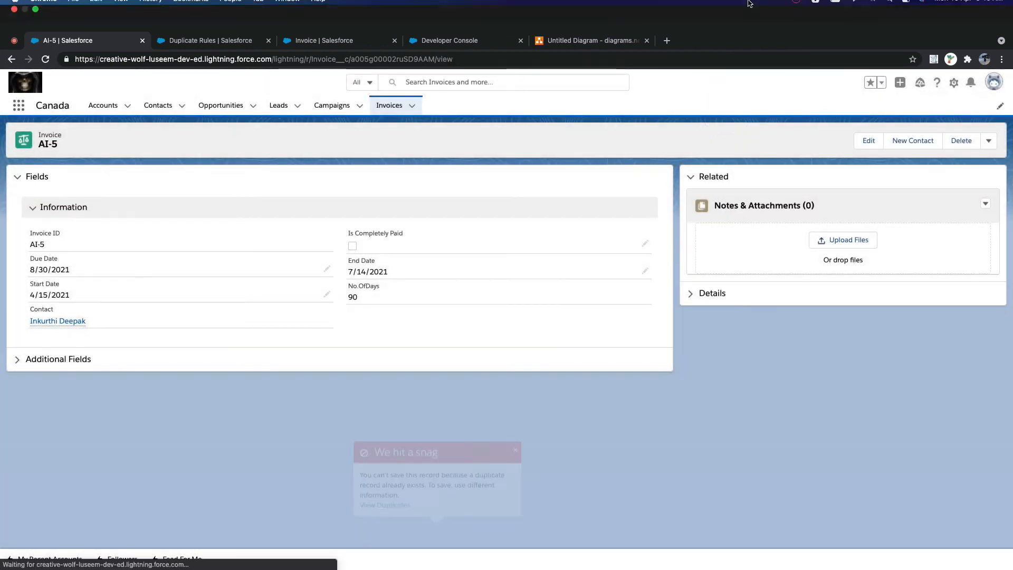
{"action": "left_click", "coordinate": [795, 6]}
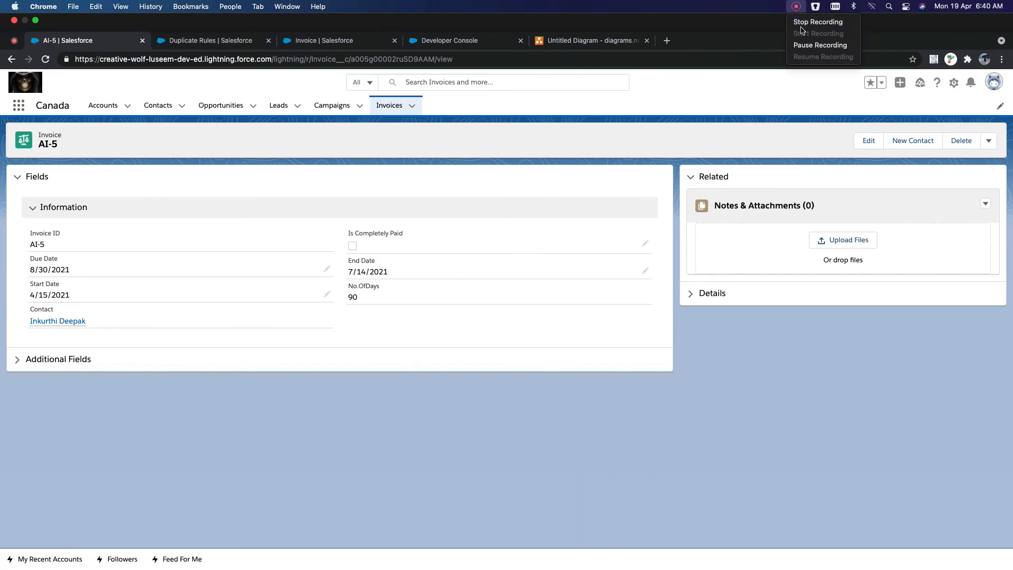
{"action": "left_click", "coordinate": [818, 21]}
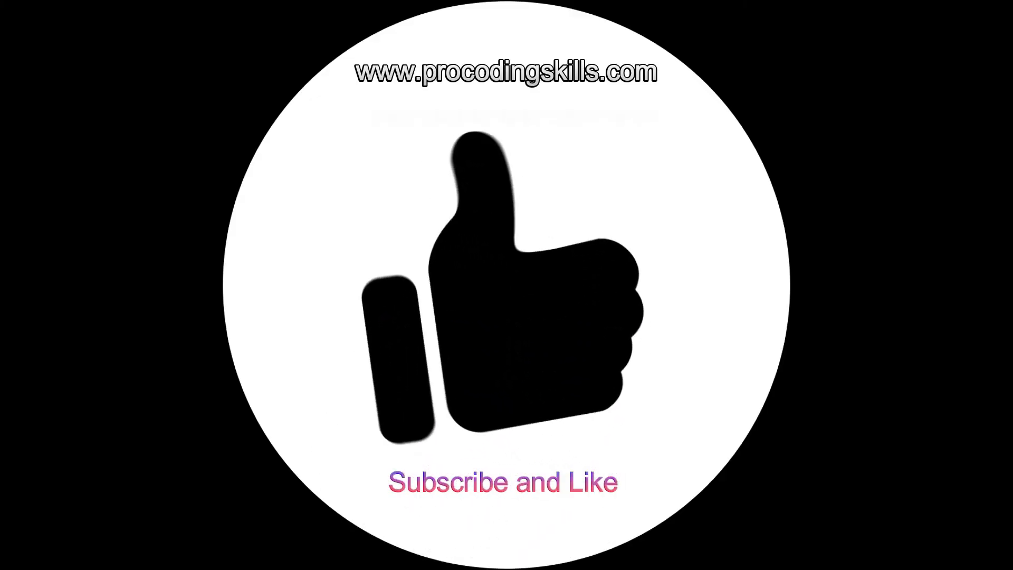